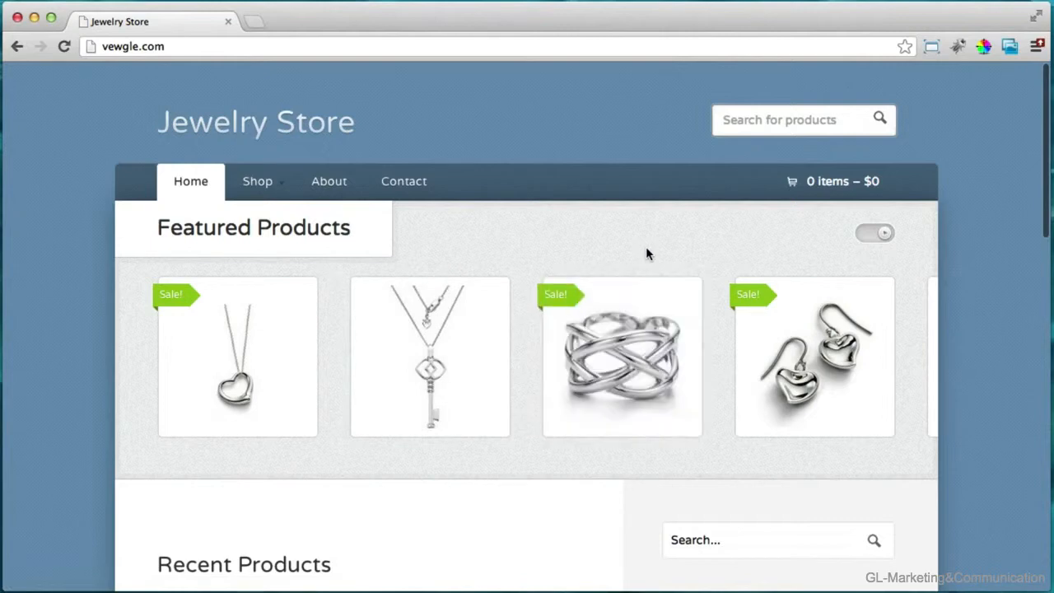
# Step: Stop the featured-products carousel and scroll through the storefront home page
pyautogui.click(885, 235)
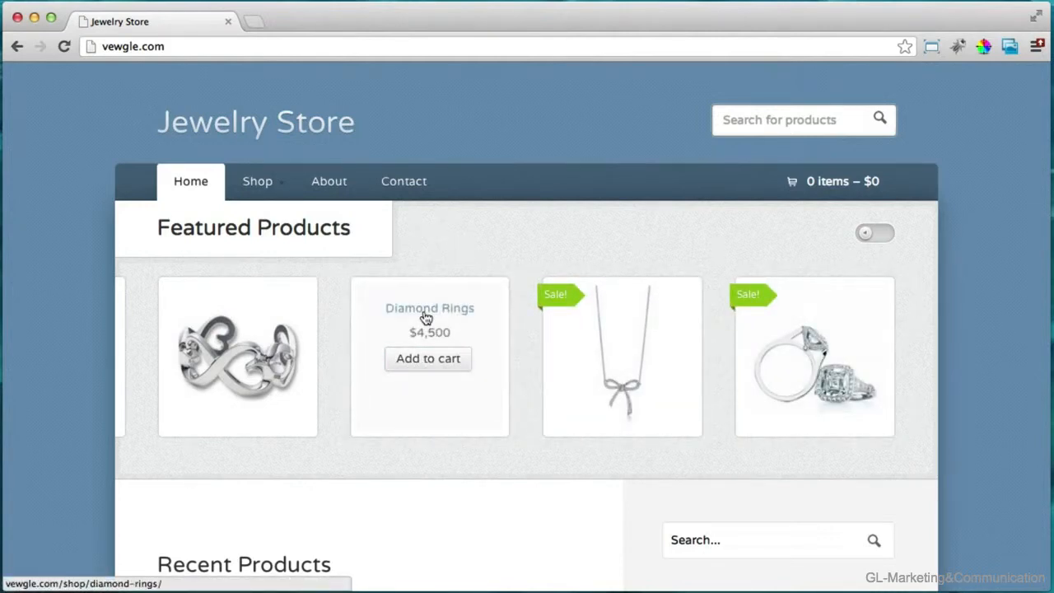
pyautogui.scroll(-5, 538, 492)
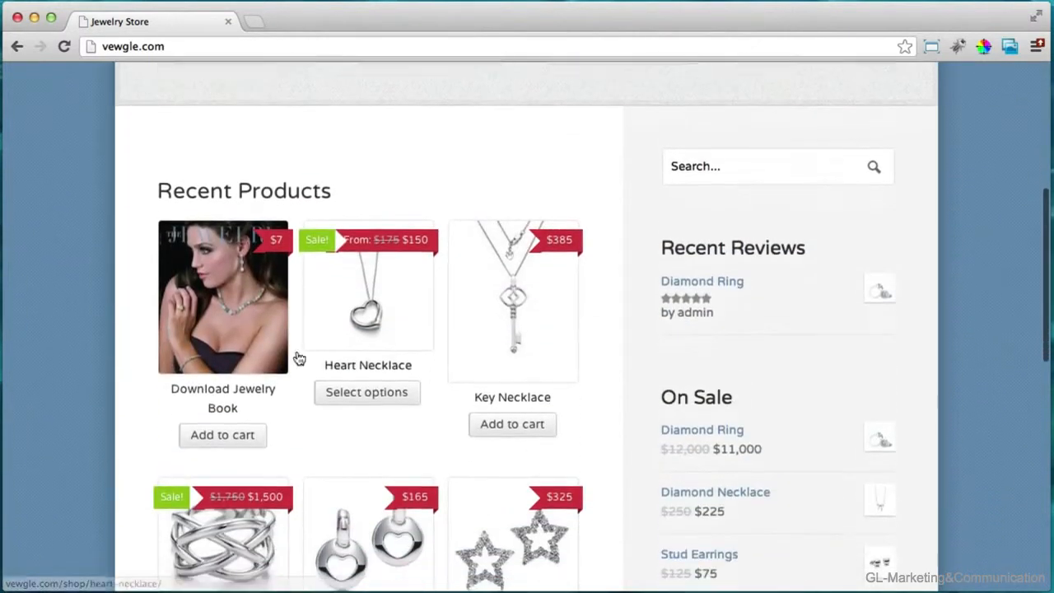
pyautogui.scroll(-2, 512, 303)
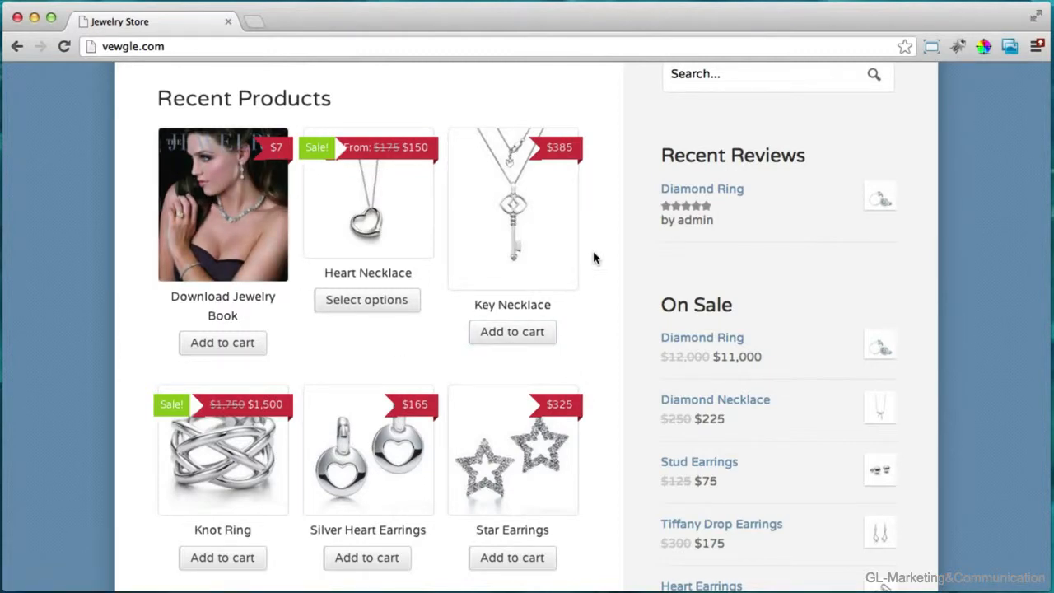
pyautogui.scroll(5, 609, 276)
pyautogui.scroll(-3, 604, 313)
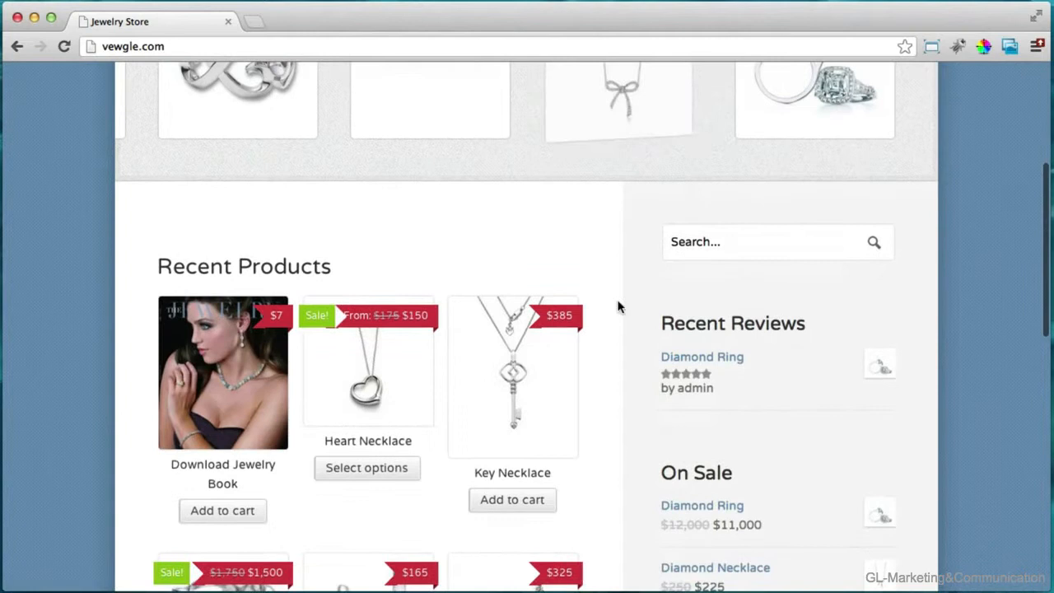
pyautogui.click(718, 239)
pyautogui.scroll(-3, 713, 259)
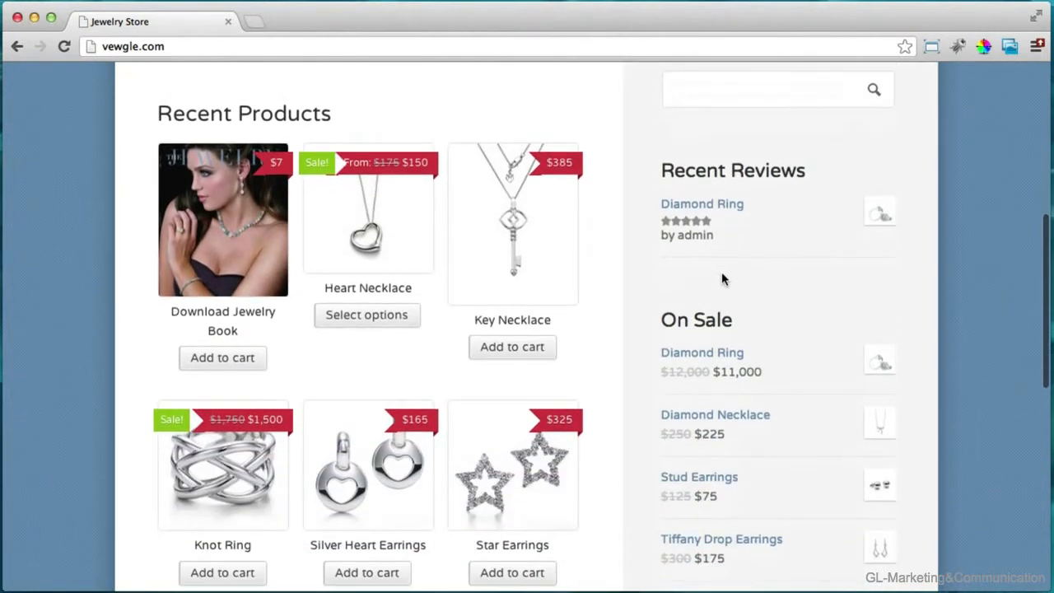
pyautogui.scroll(-3, 651, 235)
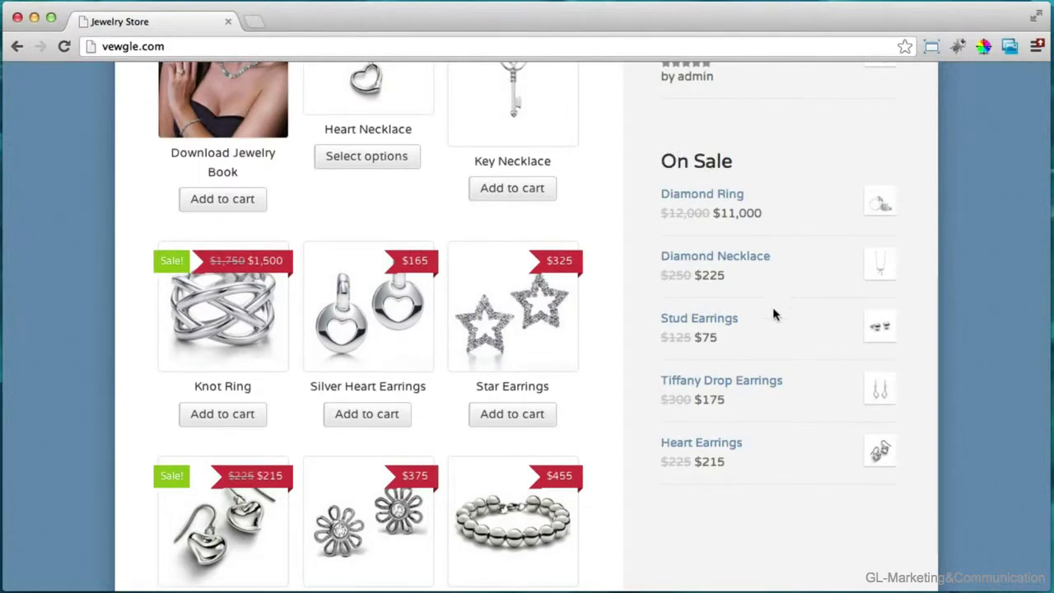
pyautogui.scroll(-4, 759, 329)
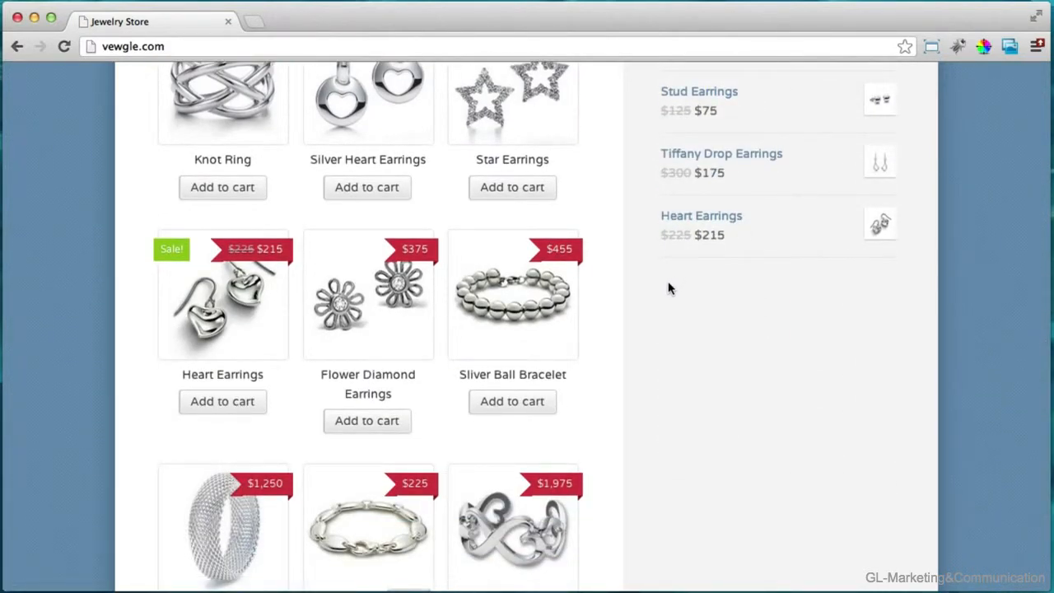
pyautogui.scroll(15, 659, 299)
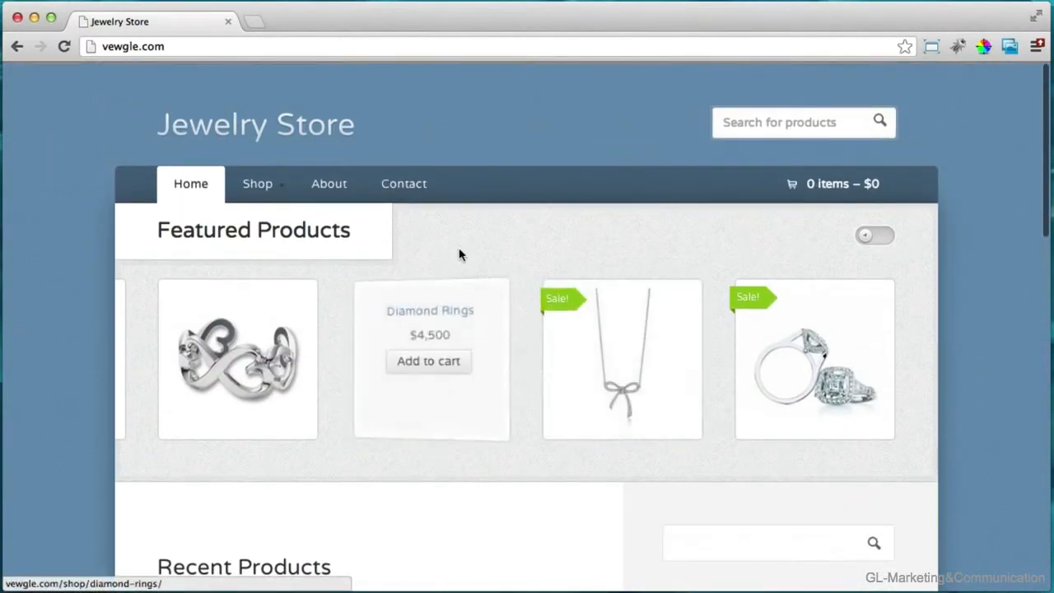
# Step: Open the Tiffany Diamond Ring product page from the Rings category
pyautogui.moveTo(266, 189)
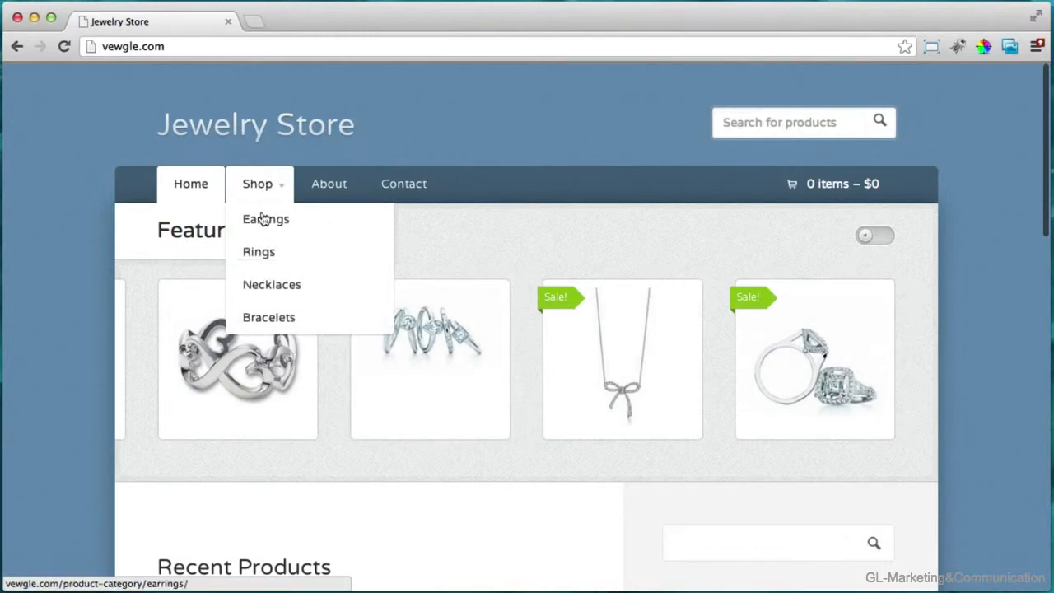
pyautogui.click(258, 252)
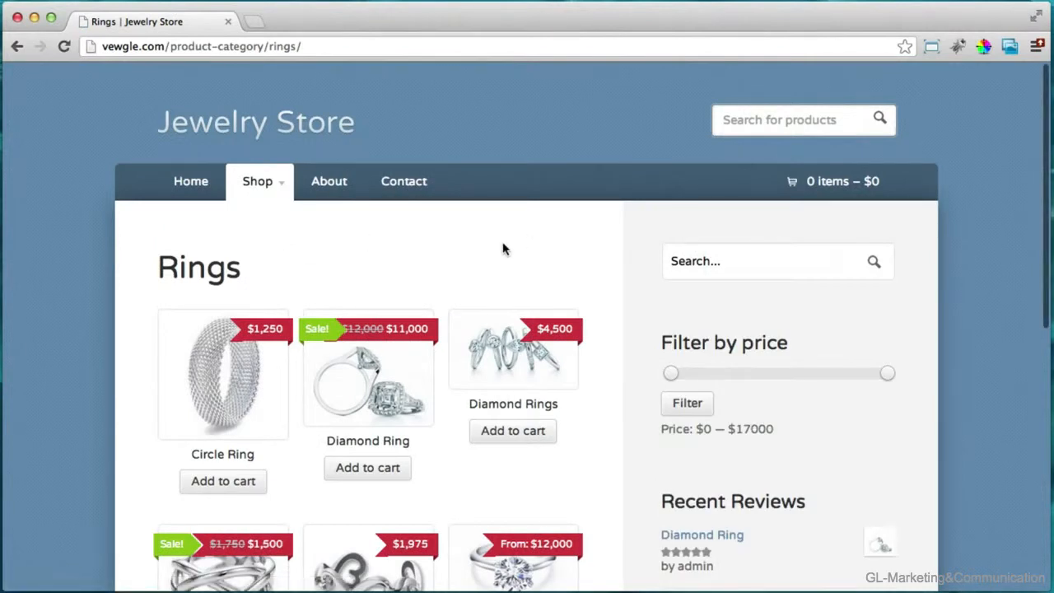
pyautogui.scroll(-2, 500, 247)
pyautogui.scroll(-3, 499, 258)
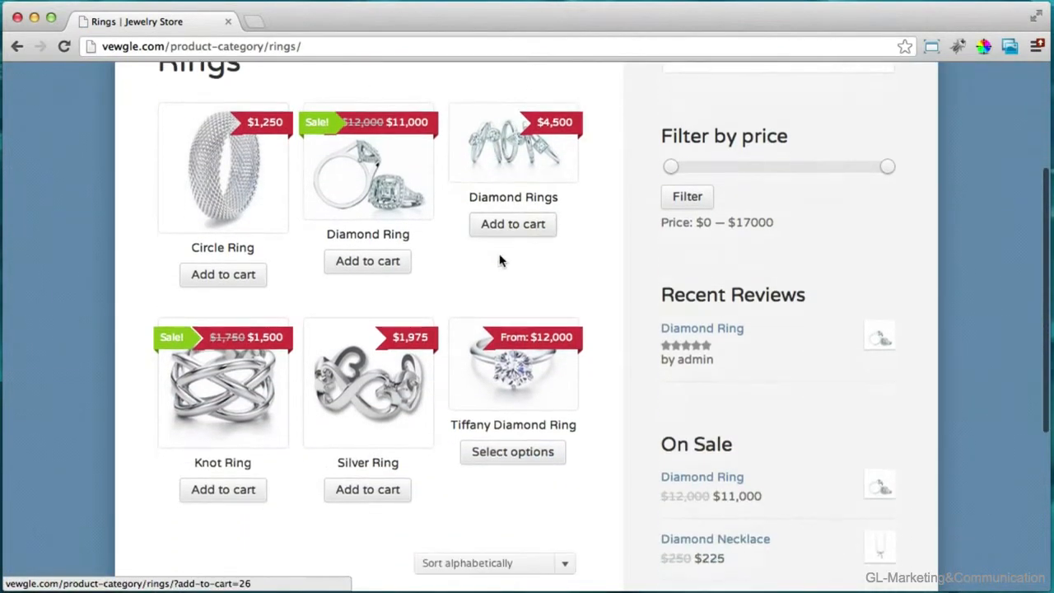
pyautogui.scroll(1, 522, 387)
pyautogui.click(521, 387)
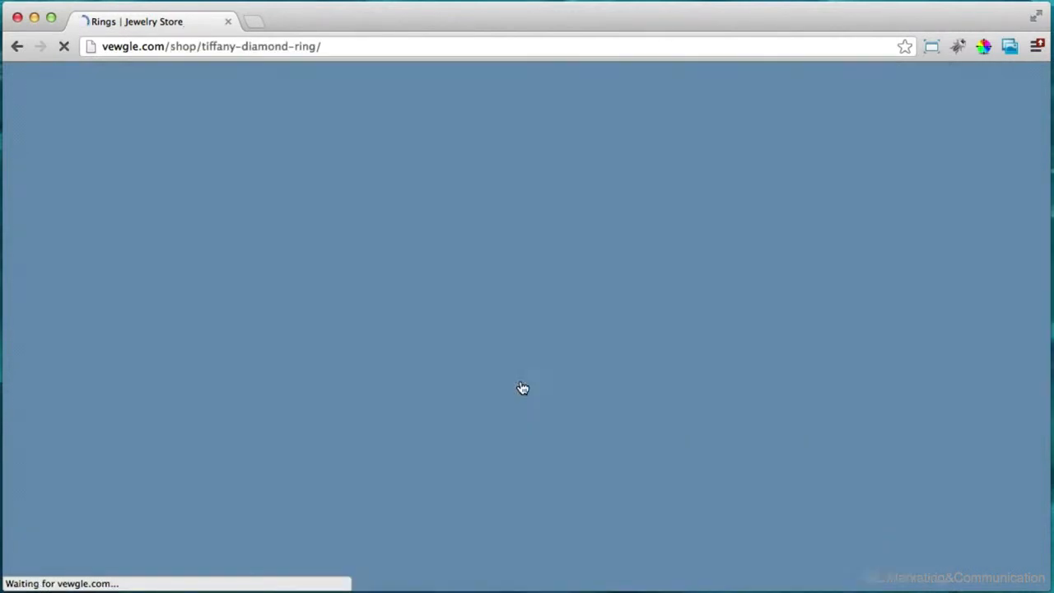
pyautogui.scroll(-1, 530, 347)
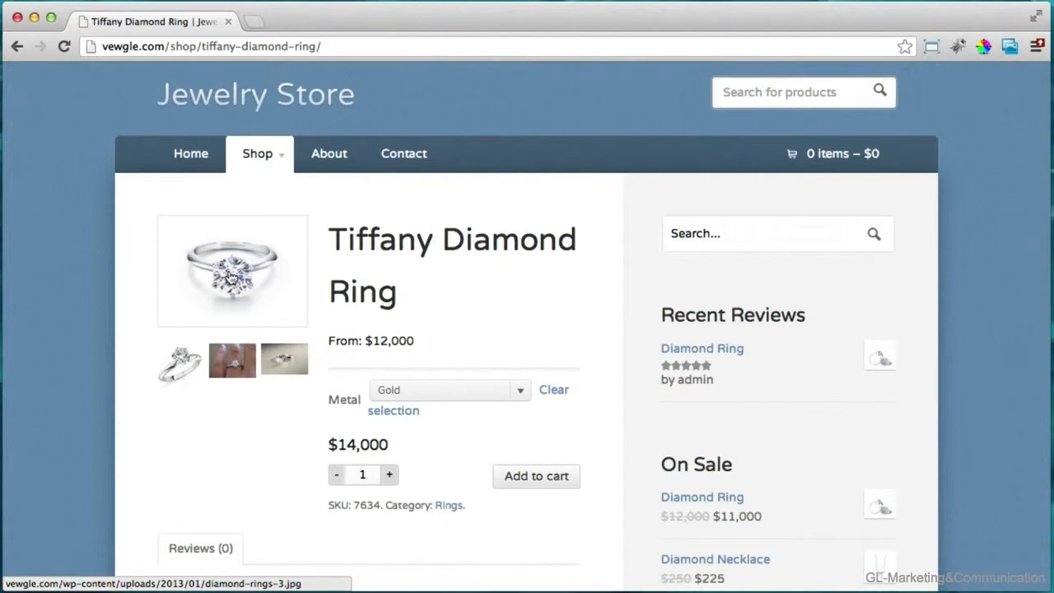
# Step: Enlarge the main ring photo, step through its three extra photos, then close the enlarged view
pyautogui.click(230, 278)
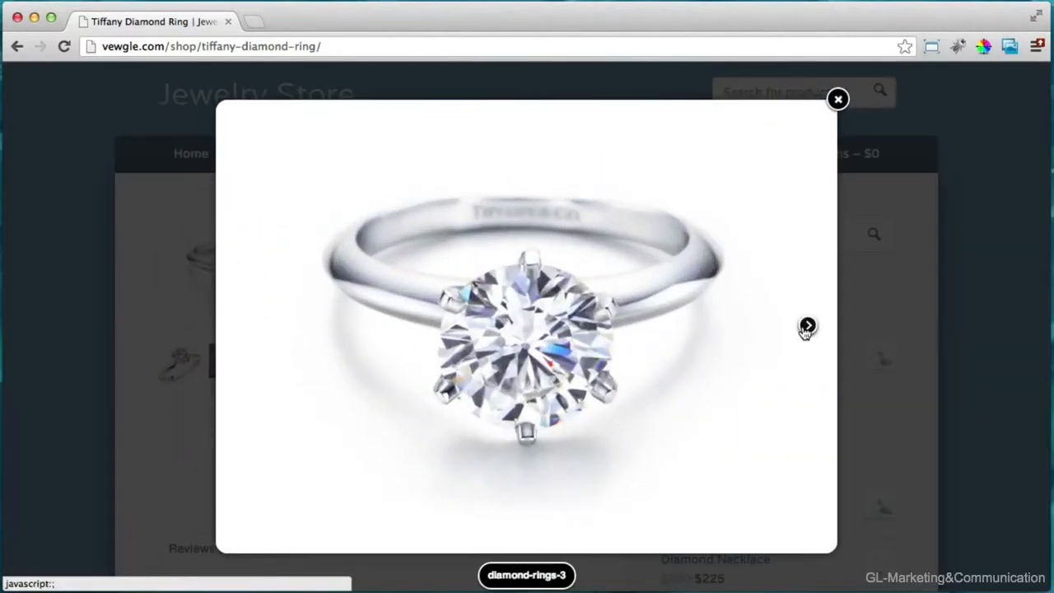
pyautogui.click(807, 327)
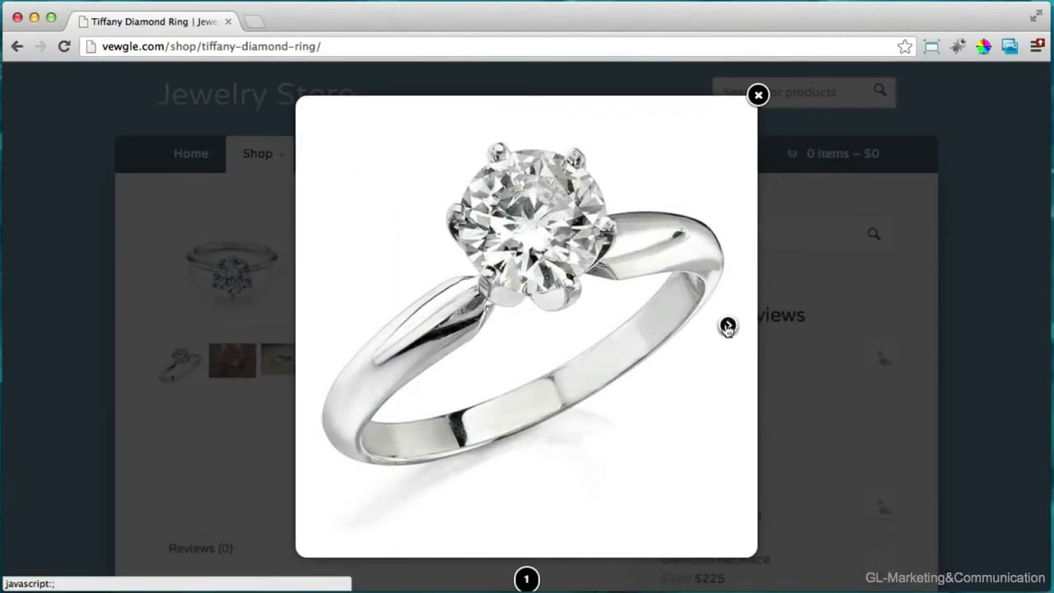
pyautogui.click(728, 327)
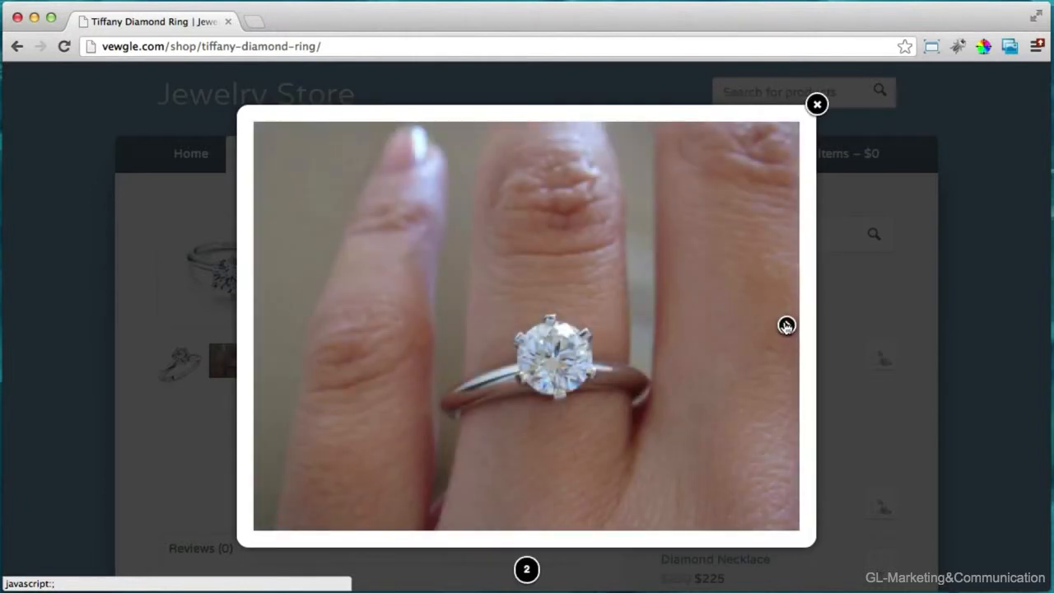
pyautogui.click(786, 325)
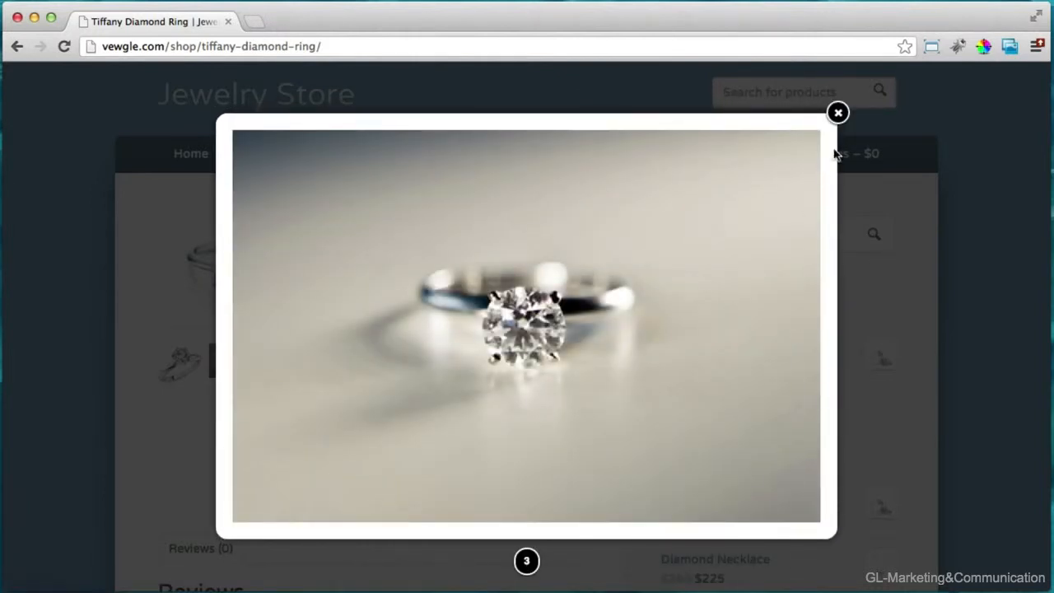
pyautogui.click(837, 112)
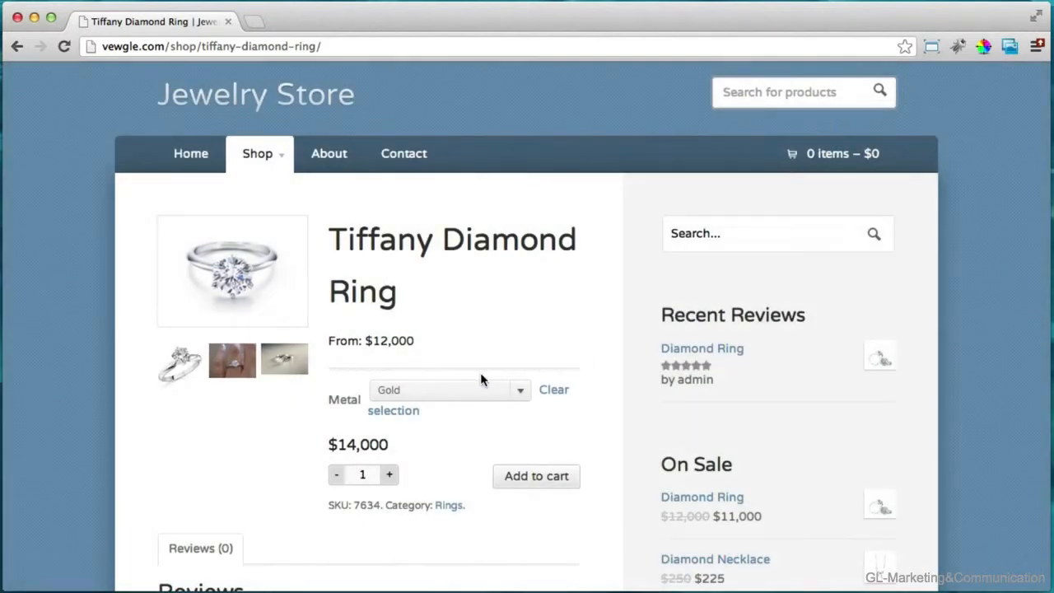
pyautogui.scroll(-1, 489, 380)
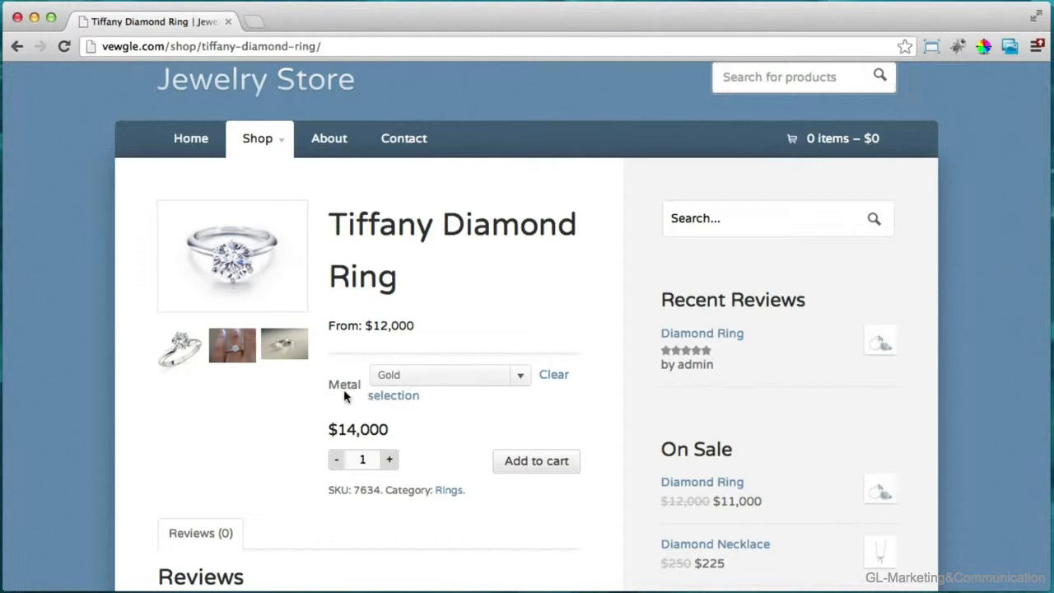
# Step: Try Silver at $12,000, then choose Platinum as the ring's metal for $17,000
pyautogui.click(519, 377)
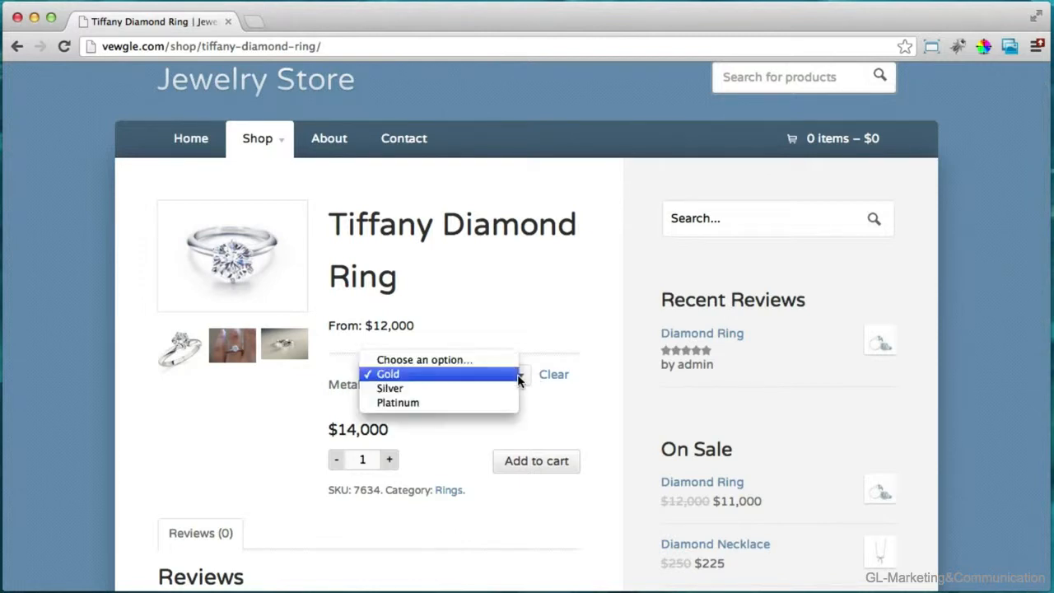
pyautogui.click(499, 389)
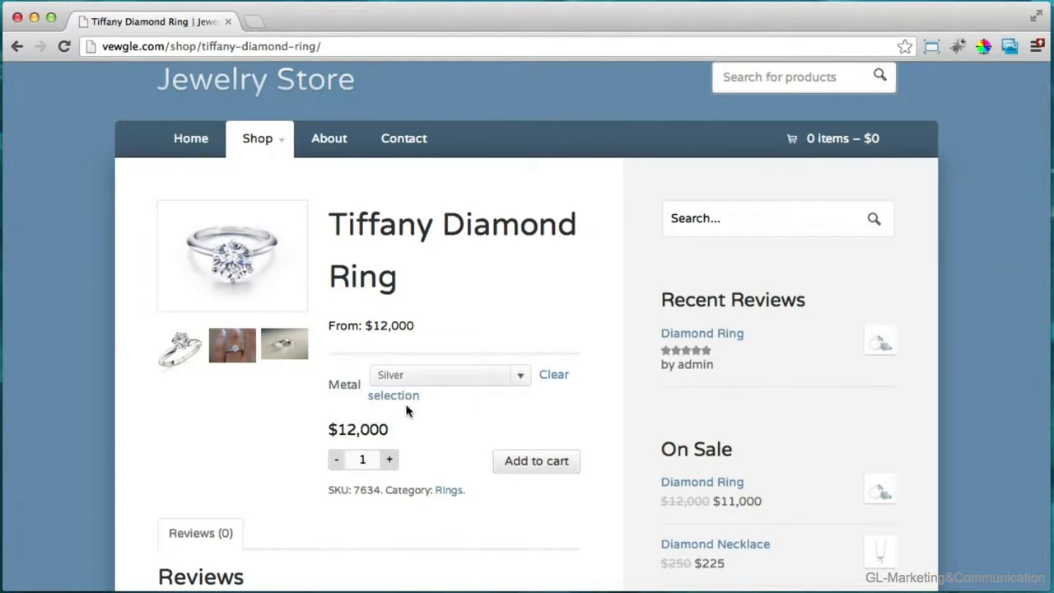
pyautogui.moveTo(343, 436); pyautogui.dragTo(376, 430)
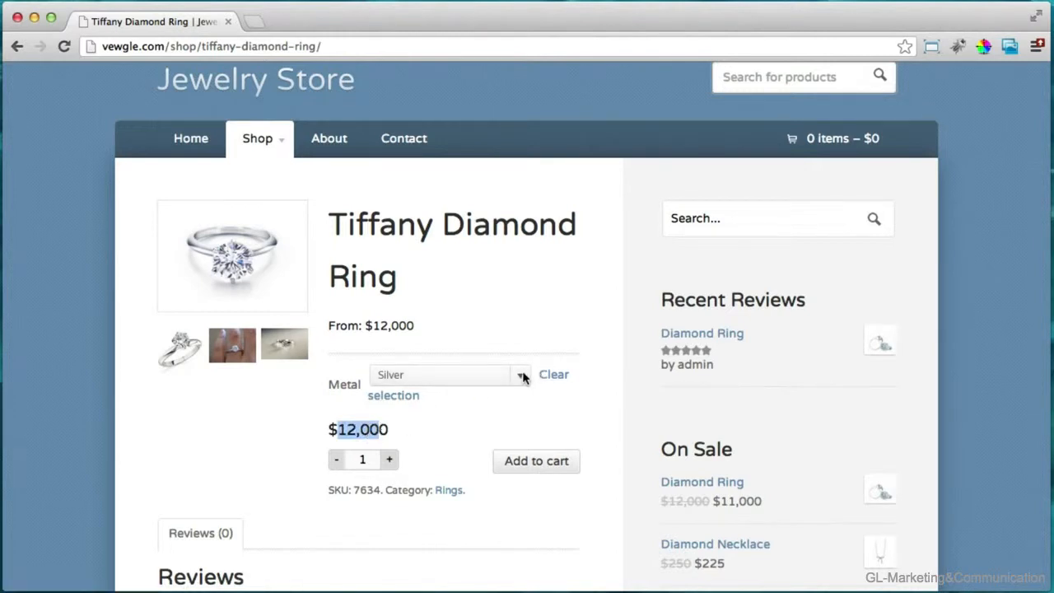
pyautogui.click(500, 379)
pyautogui.click(482, 387)
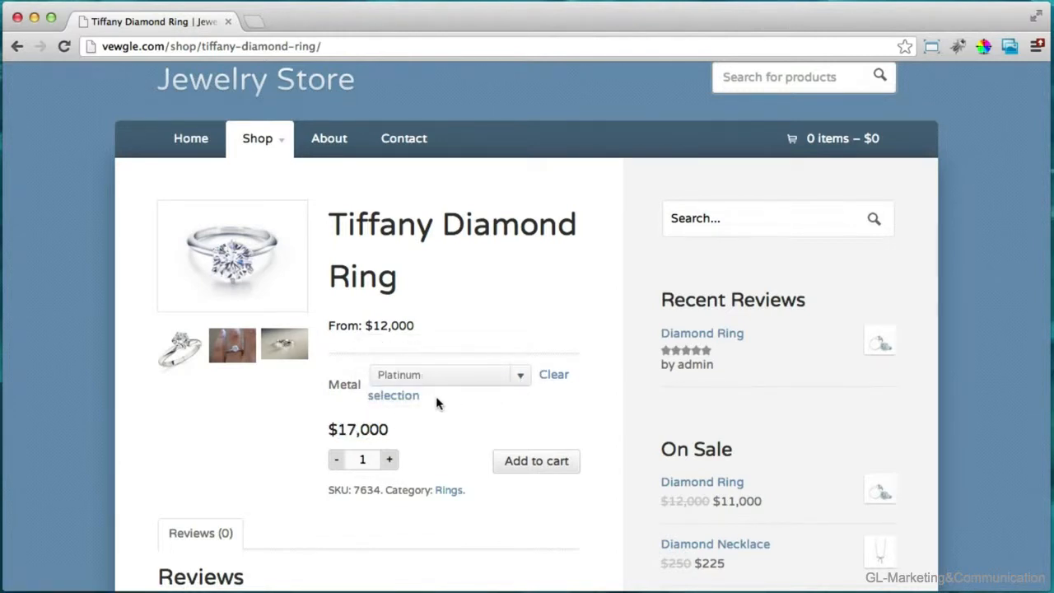
pyautogui.scroll(-5, 437, 402)
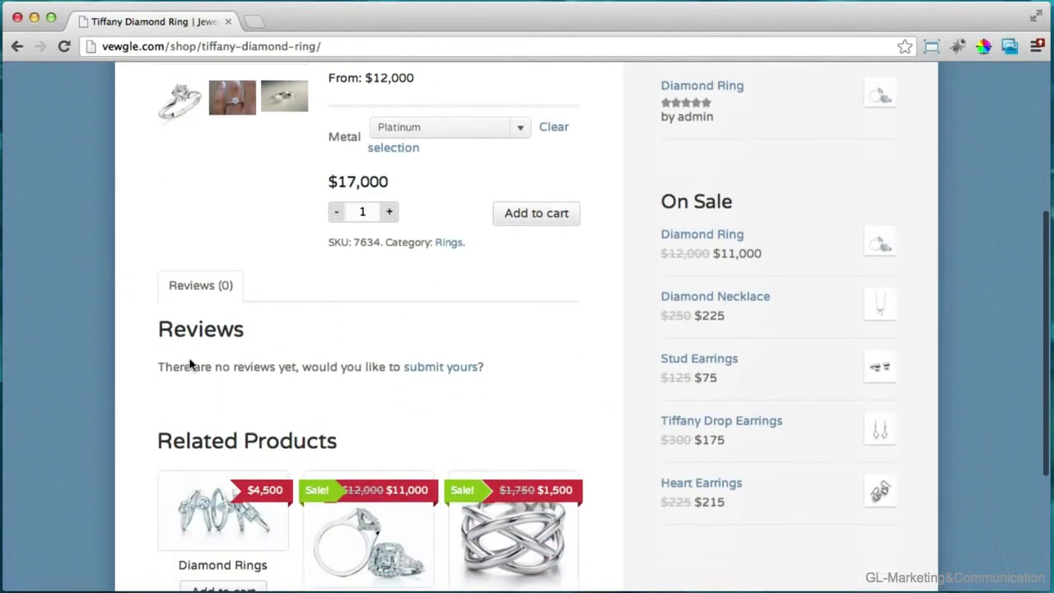
pyautogui.scroll(-2, 285, 341)
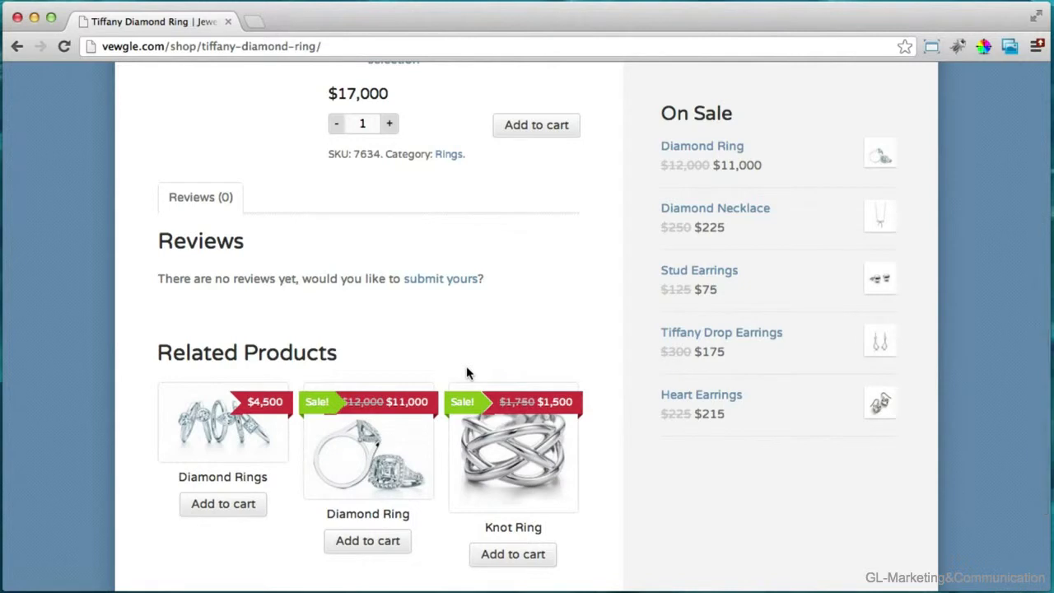
pyautogui.scroll(4, 468, 339)
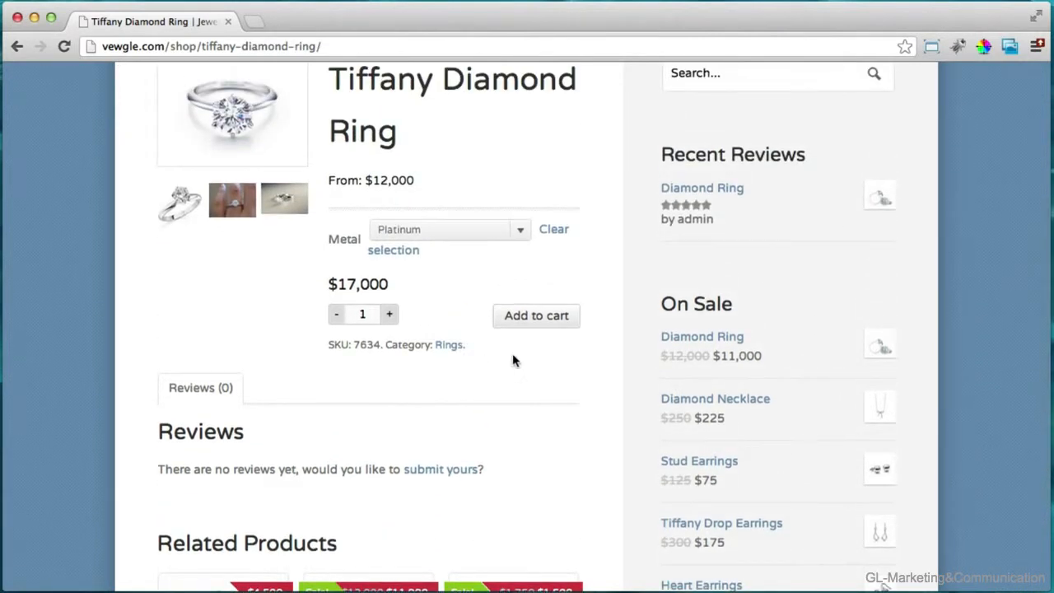
pyautogui.scroll(4, 468, 376)
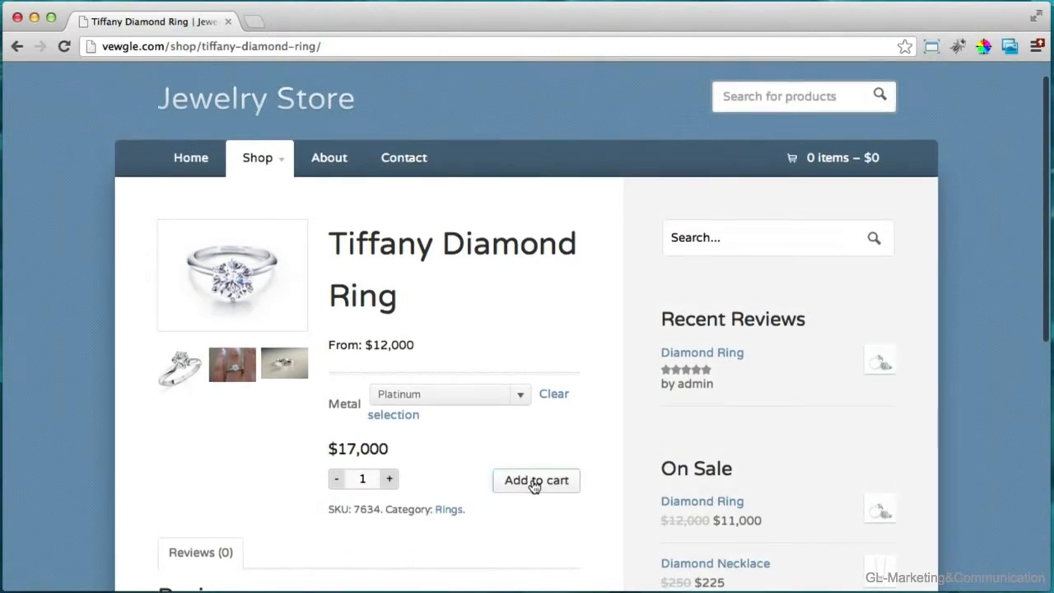
# Step: Add the Platinum Tiffany Diamond Ring to the cart and browse the Necklaces category
pyautogui.click(534, 480)
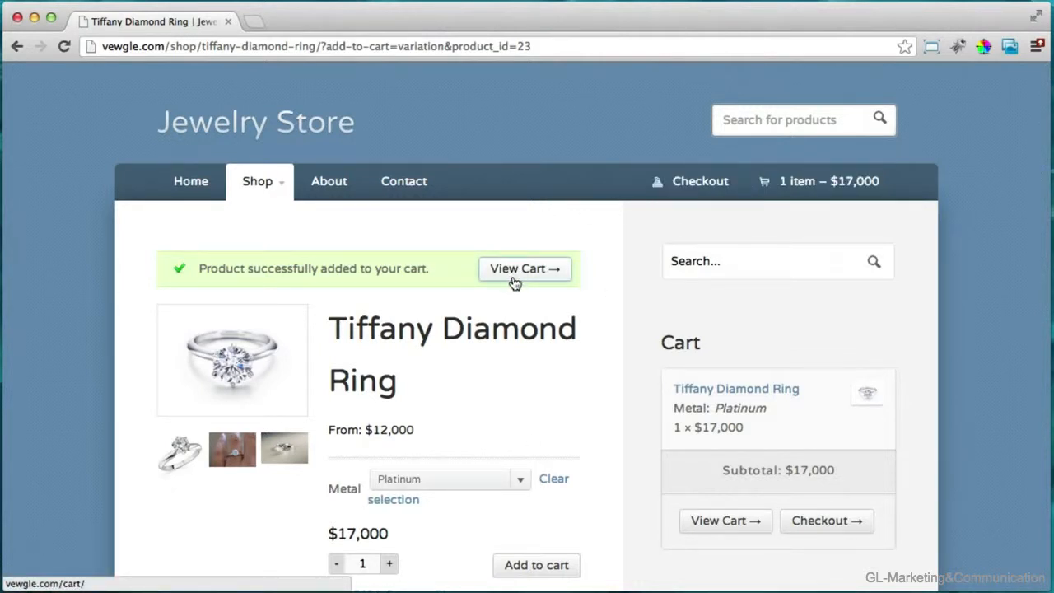
pyautogui.scroll(-2, 519, 276)
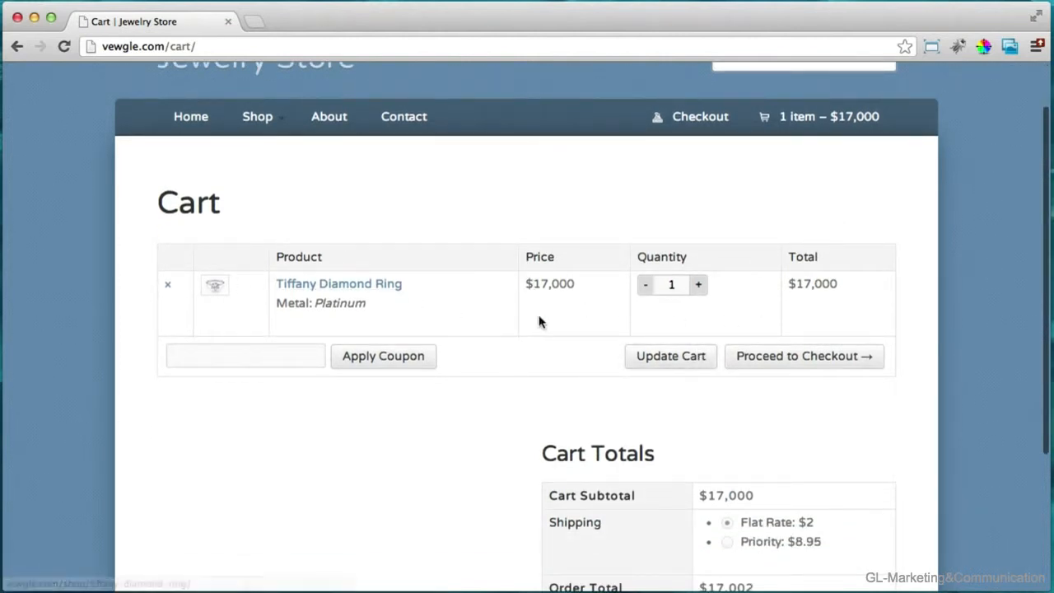
pyautogui.moveTo(271, 121)
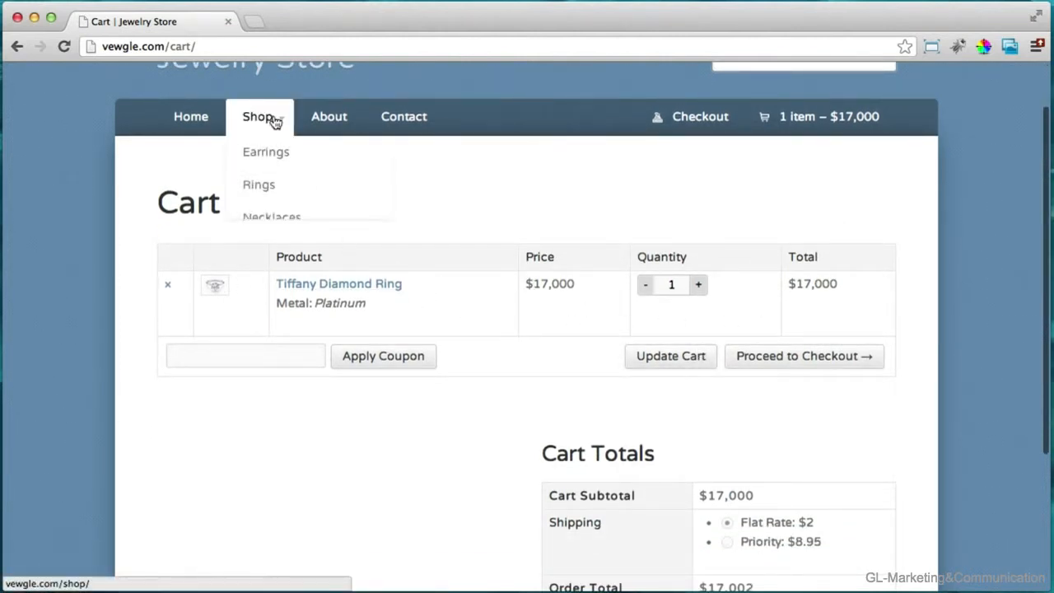
pyautogui.click(285, 227)
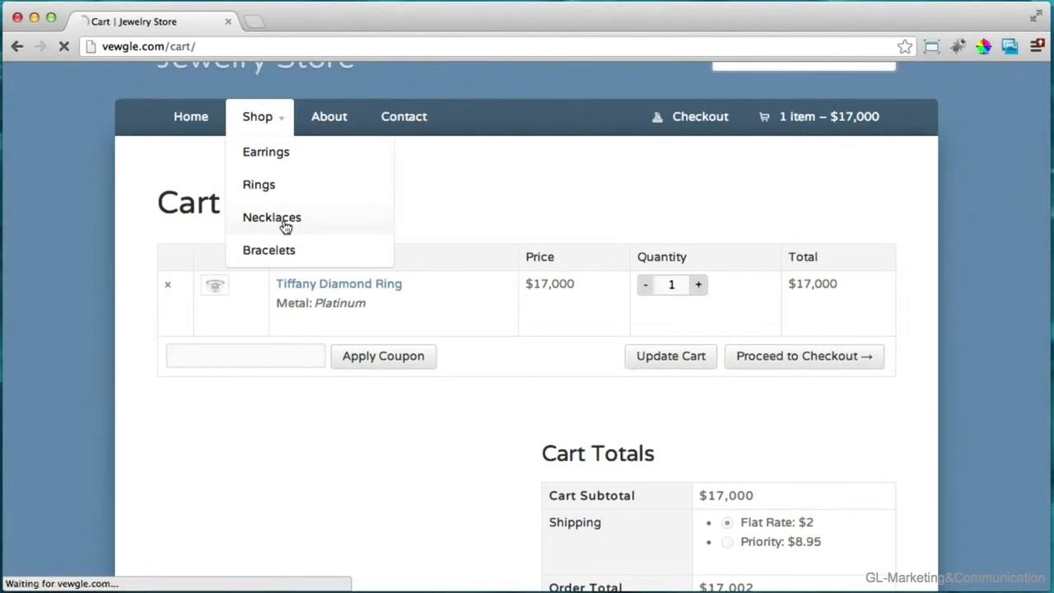
pyautogui.scroll(-2, 520, 206)
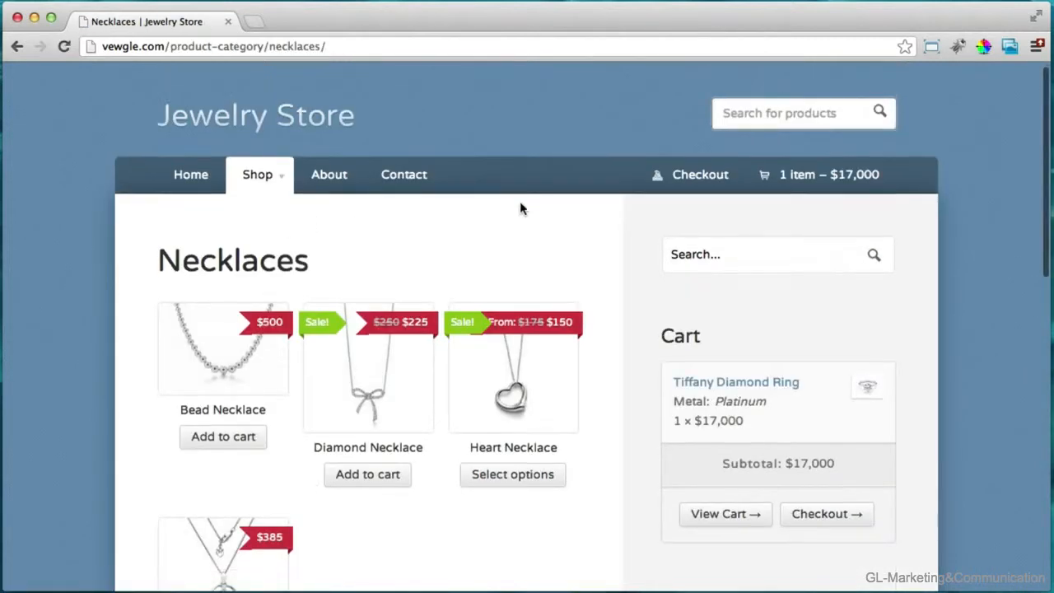
pyautogui.scroll(-2, 620, 322)
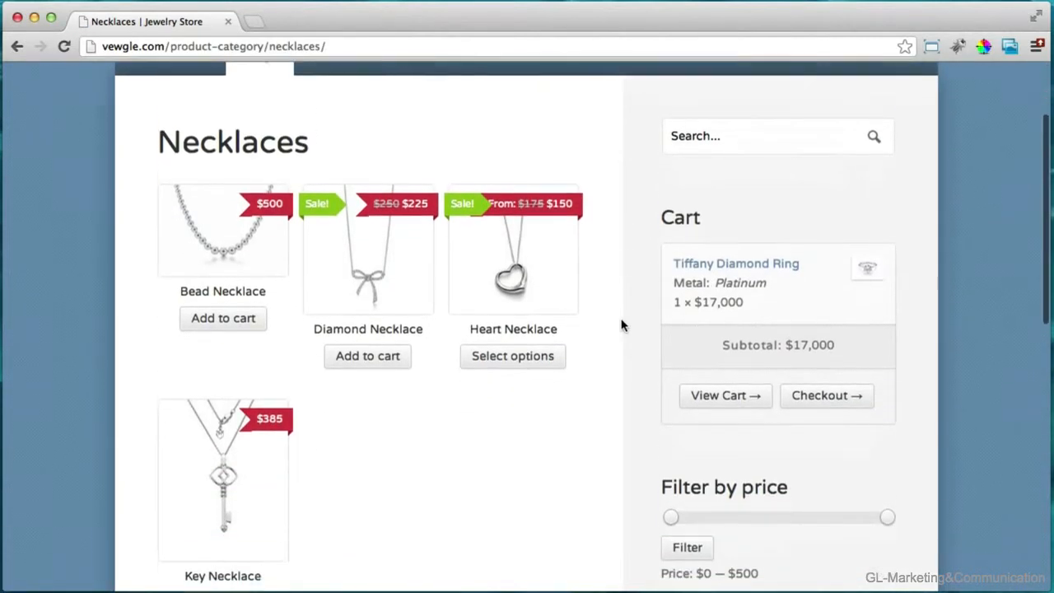
# Step: Add the Heart Necklace in Silver metal to the cart
pyautogui.click(525, 273)
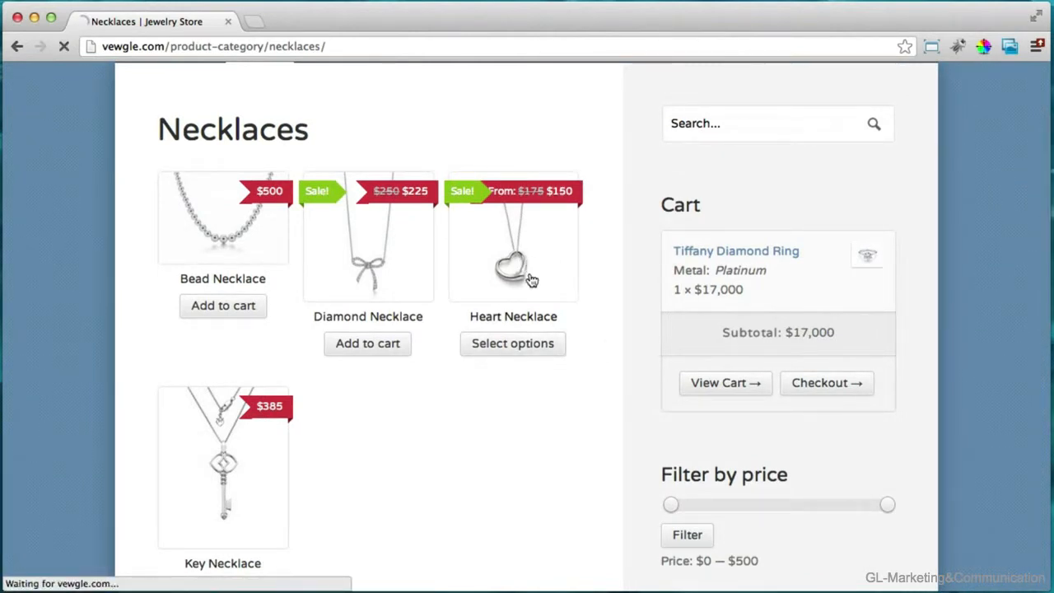
pyautogui.scroll(-1, 571, 265)
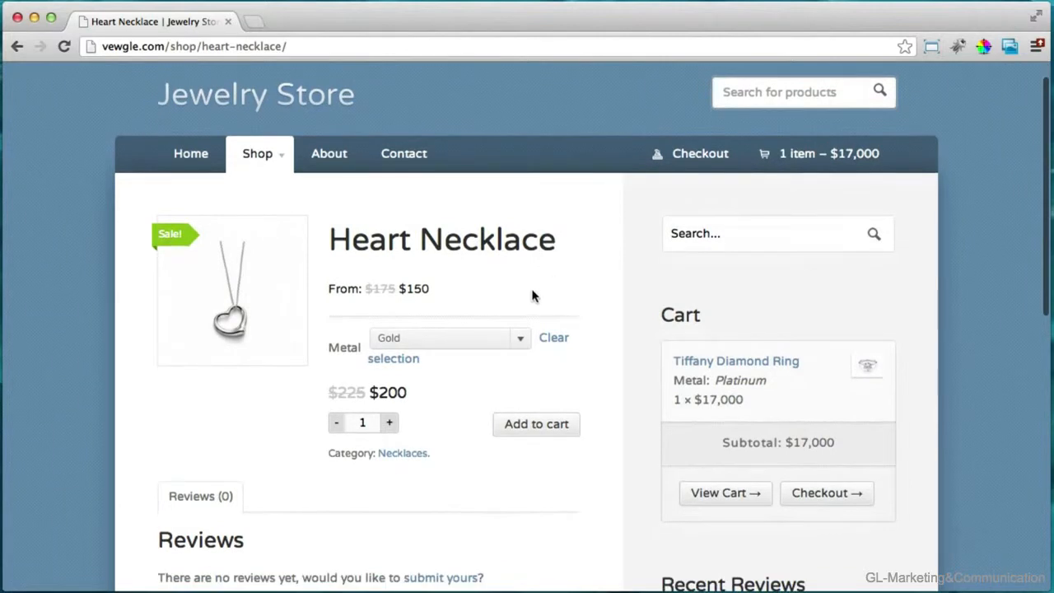
pyautogui.click(502, 342)
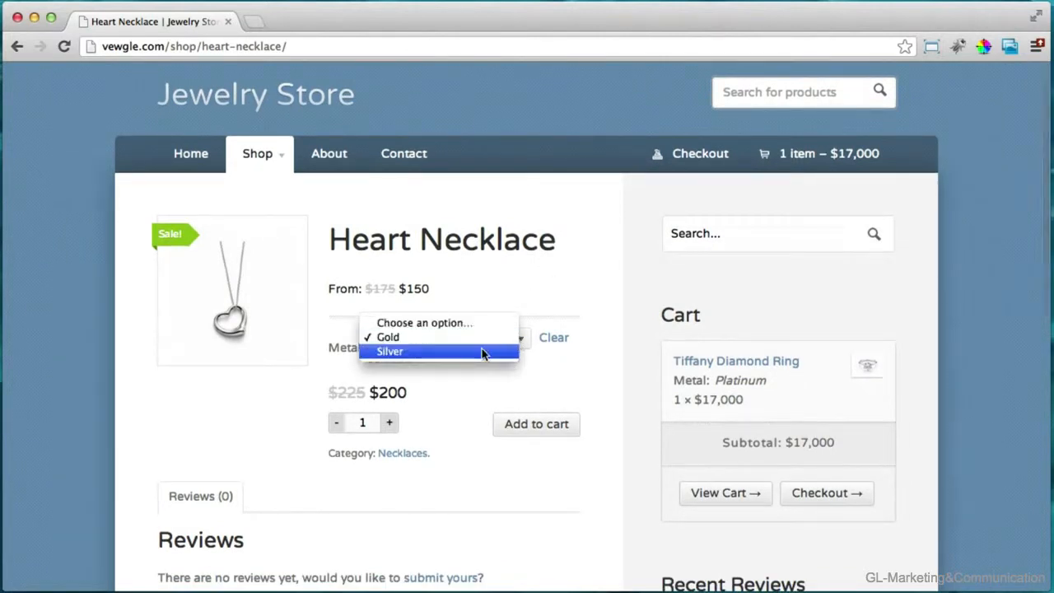
pyautogui.click(488, 350)
pyautogui.scroll(-3, 491, 344)
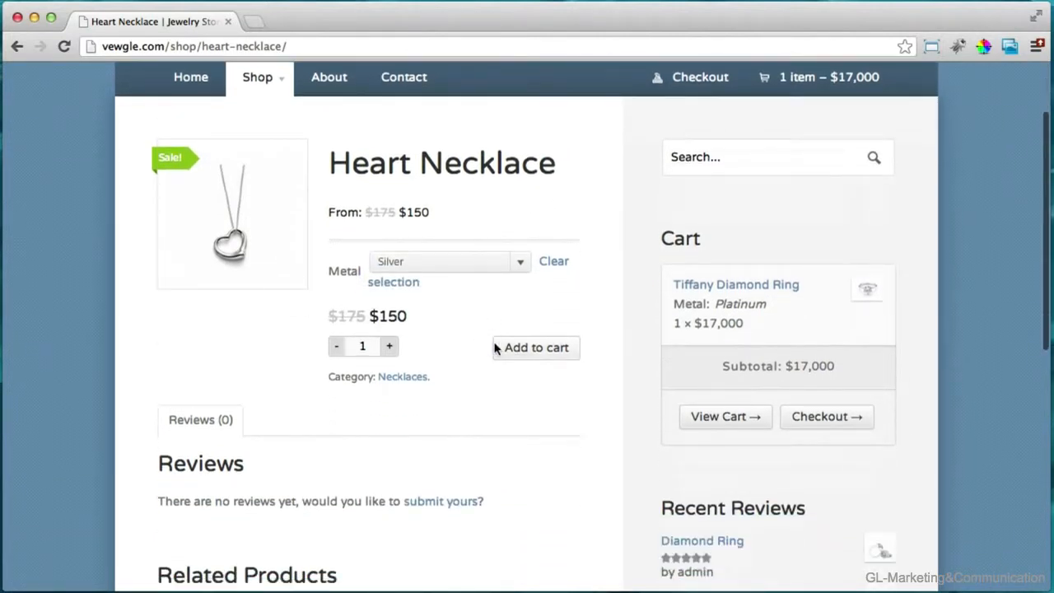
pyautogui.click(547, 349)
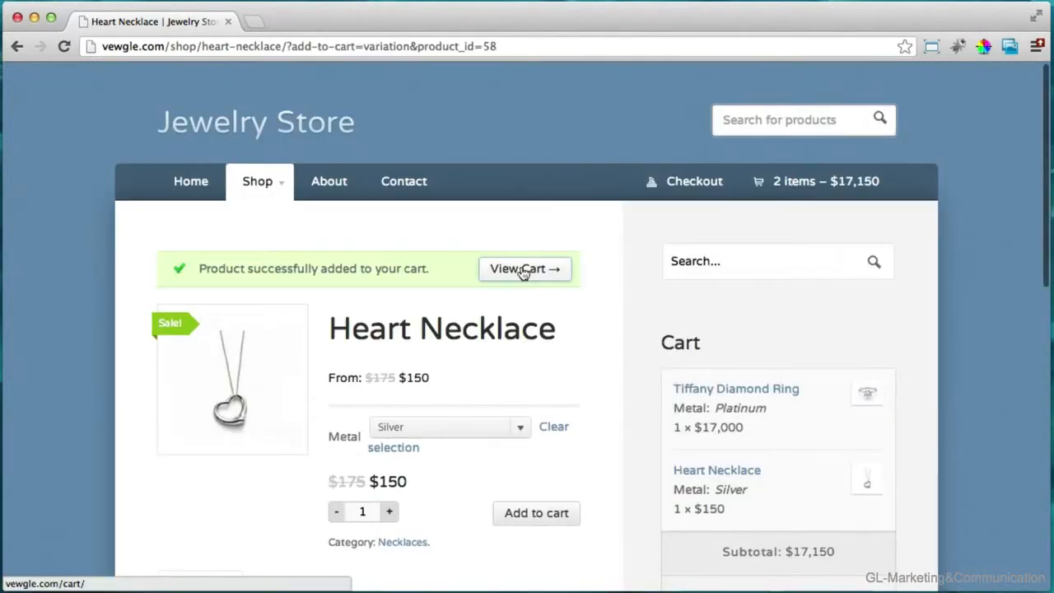
# Step: Review the cart with both items and its $17,150 subtotal, pointing out Shipping
pyautogui.click(521, 270)
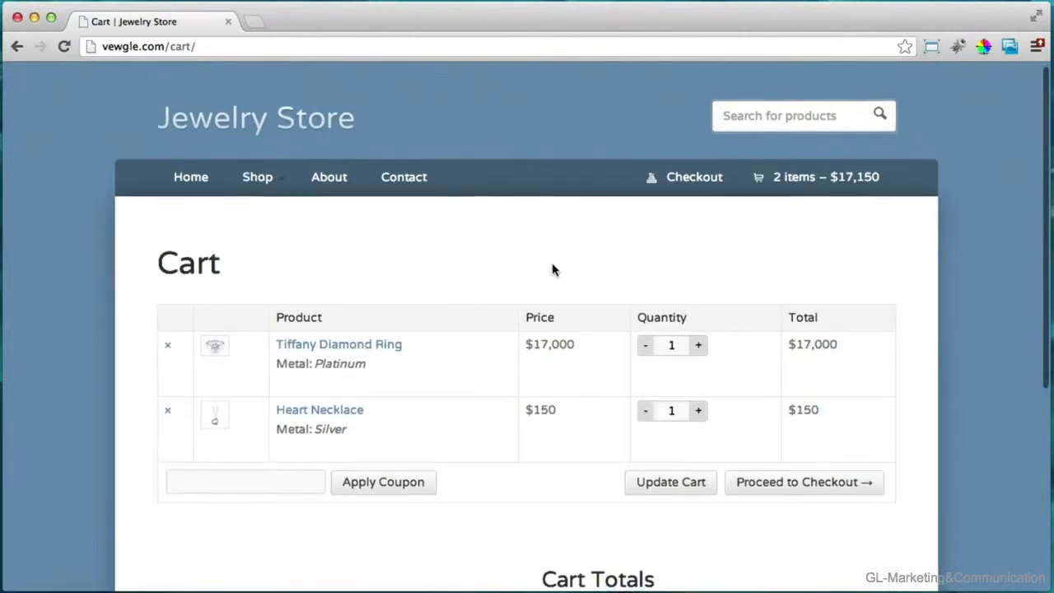
pyautogui.scroll(-1, 576, 305)
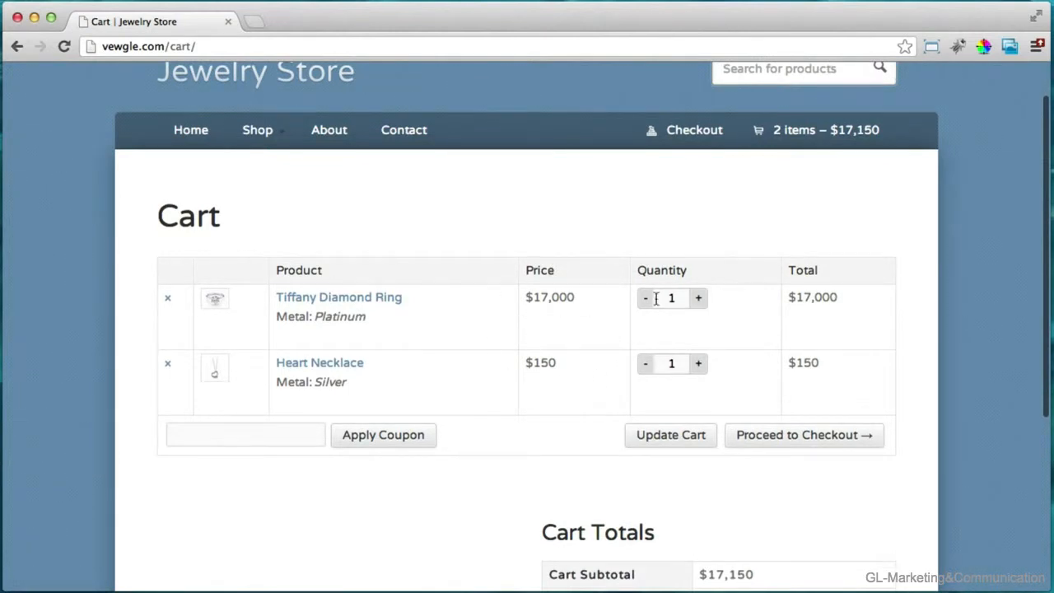
pyautogui.scroll(-2, 656, 298)
pyautogui.scroll(-2, 765, 467)
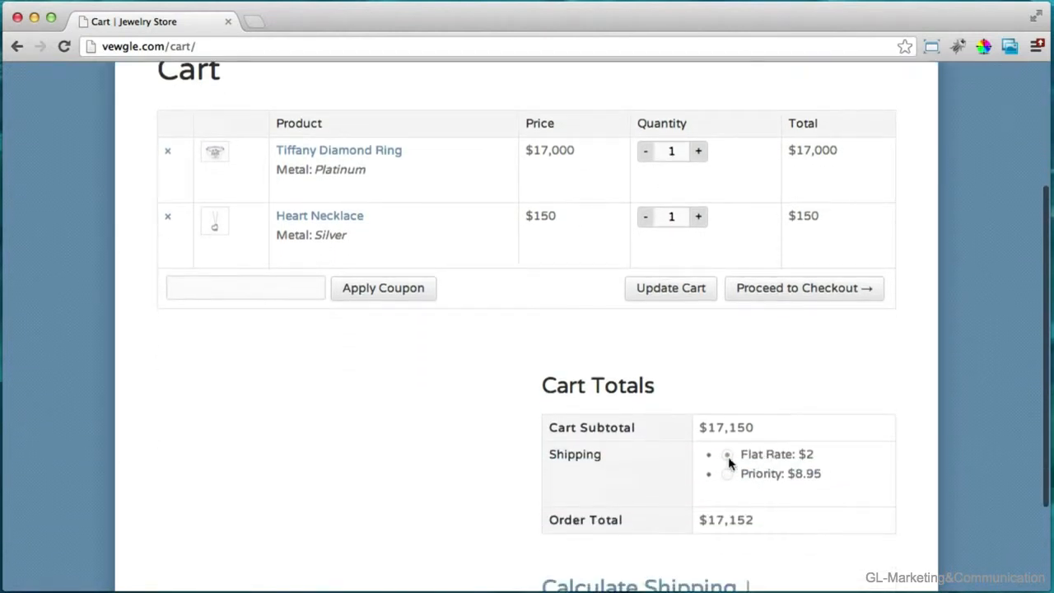
pyautogui.moveTo(552, 455); pyautogui.dragTo(605, 453)
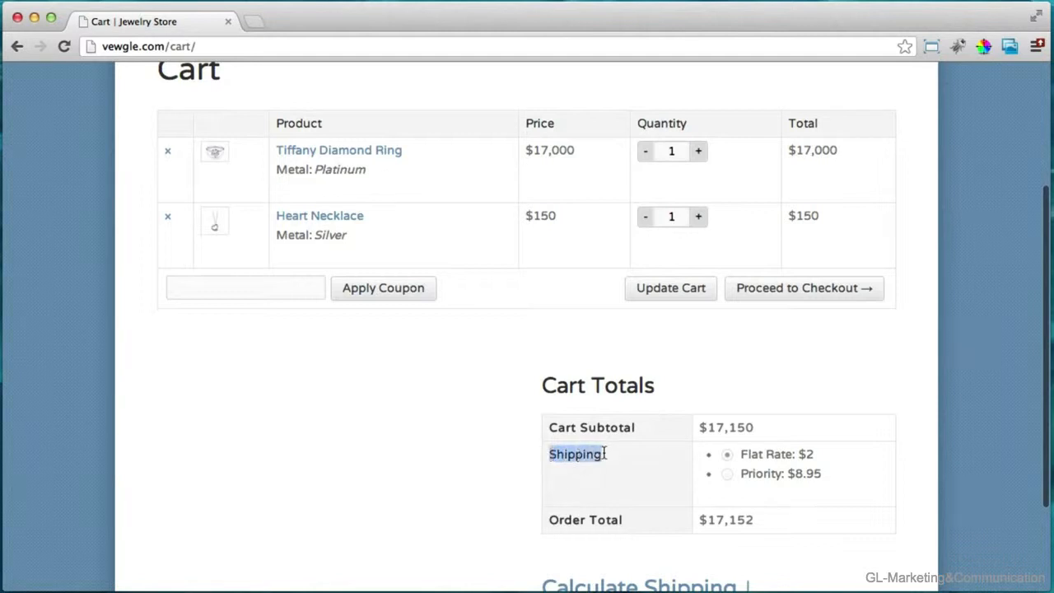
pyautogui.click(588, 450)
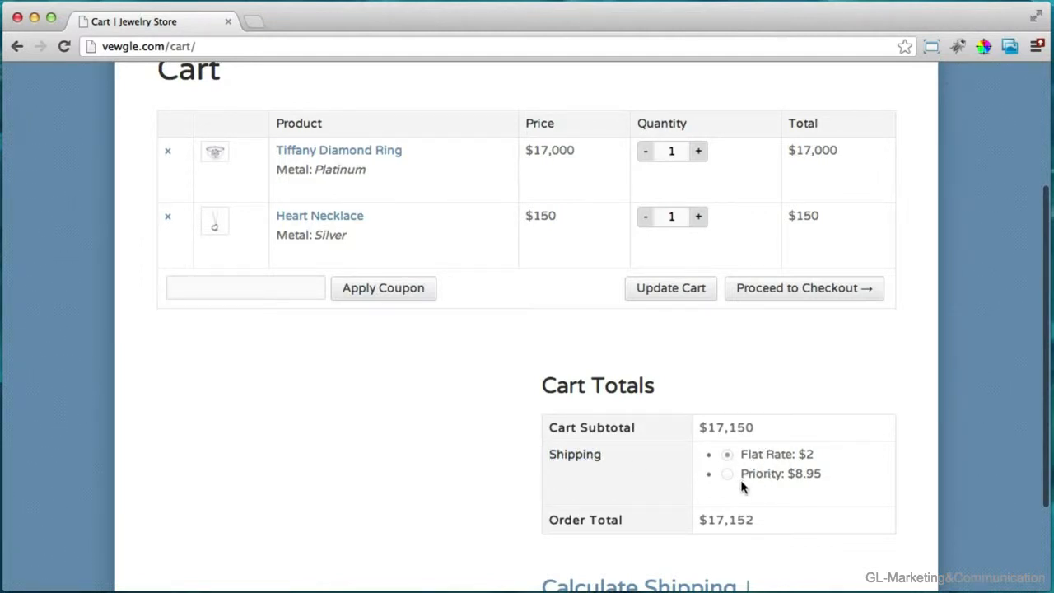
pyautogui.scroll(3, 685, 445)
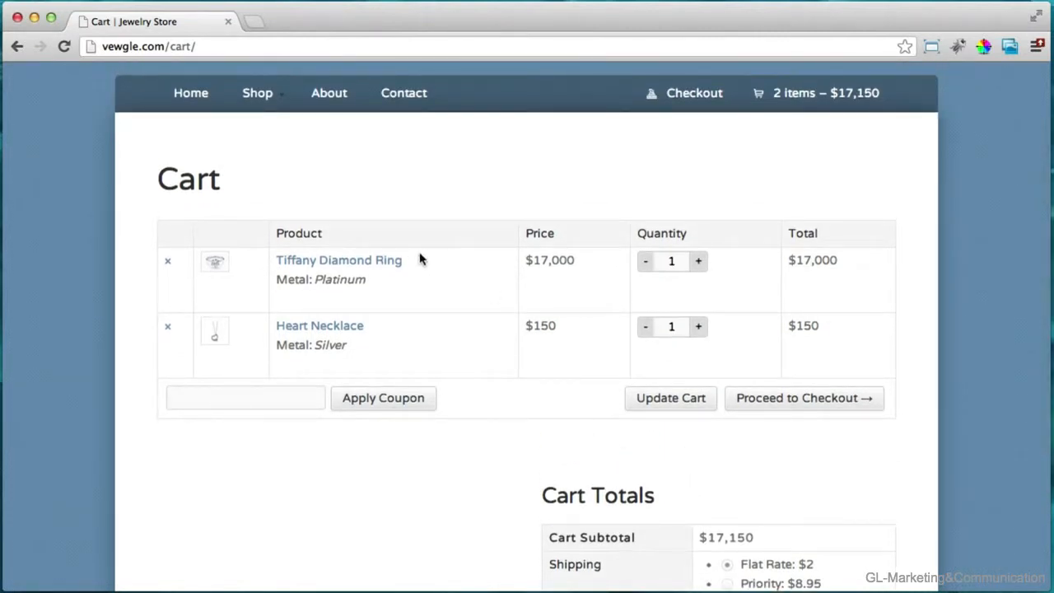
# Step: Delete the Tiffany Diamond Ring so only the $150 Heart Necklace remains, then browse Rings
pyautogui.click(168, 266)
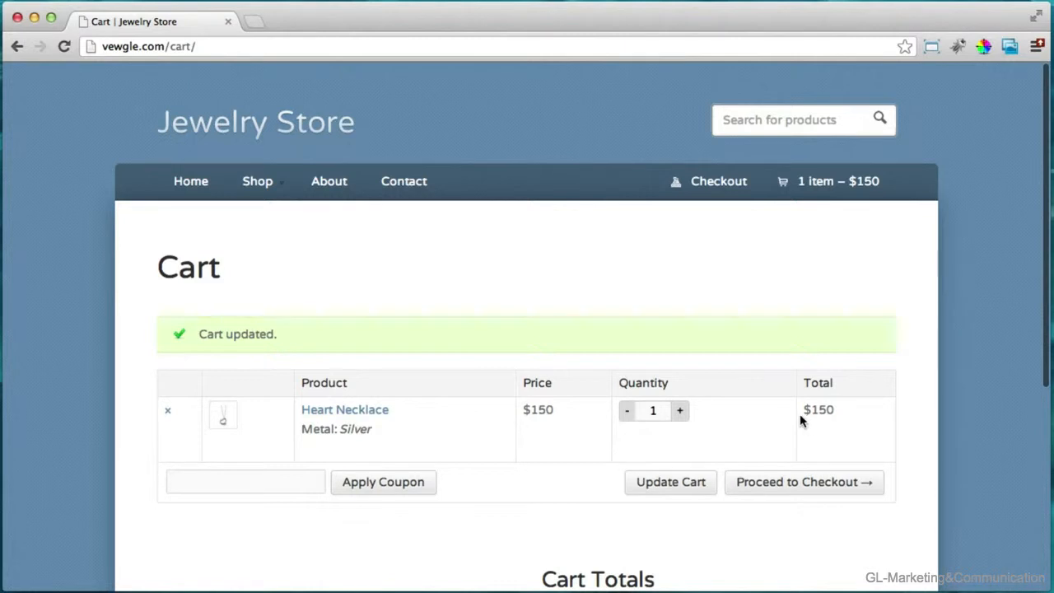
pyautogui.moveTo(253, 180)
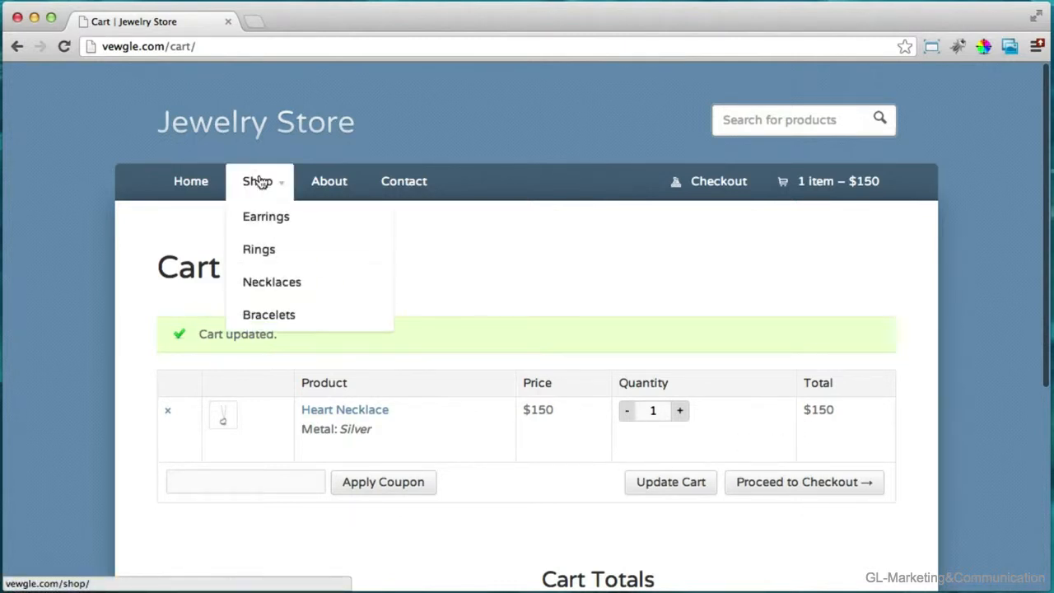
pyautogui.click(288, 256)
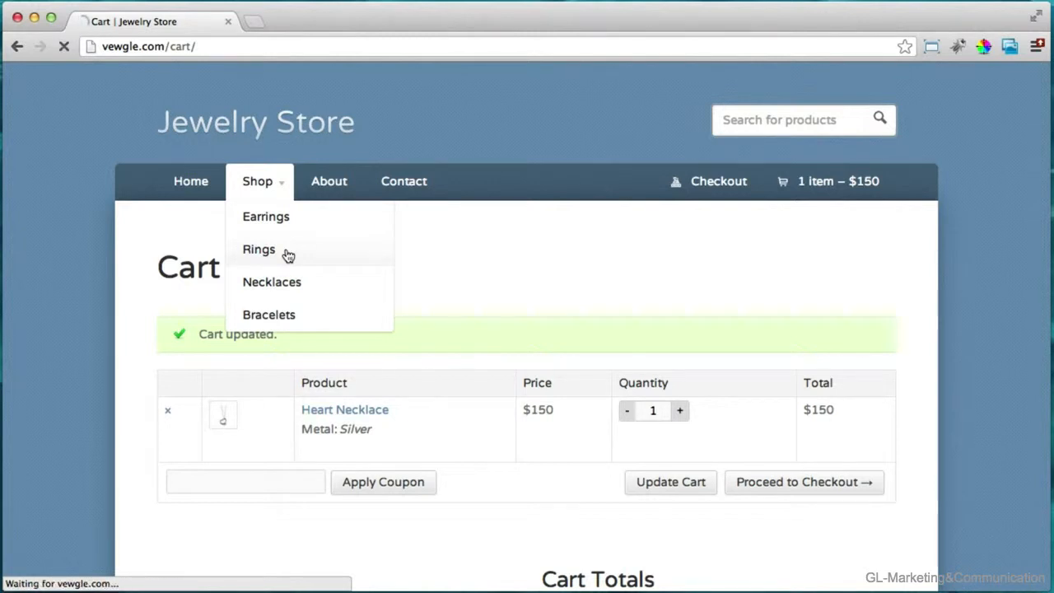
pyautogui.scroll(-3, 728, 282)
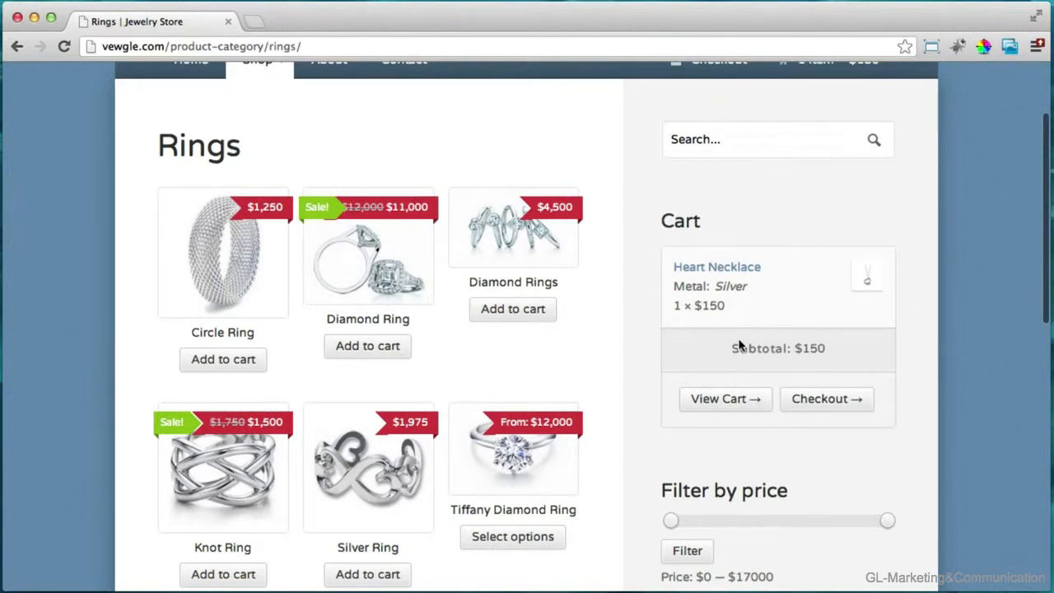
pyautogui.scroll(-2, 738, 346)
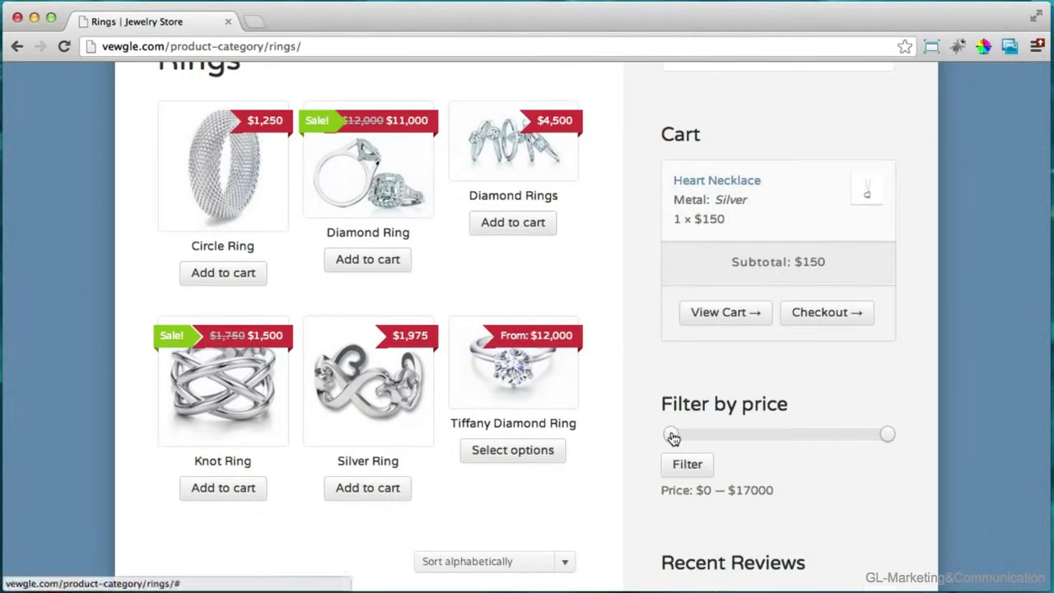
# Step: Filter Rings to prices 5140–17000, leaving Diamond Ring and Tiffany Diamond Ring
pyautogui.moveTo(675, 435); pyautogui.dragTo(739, 440)
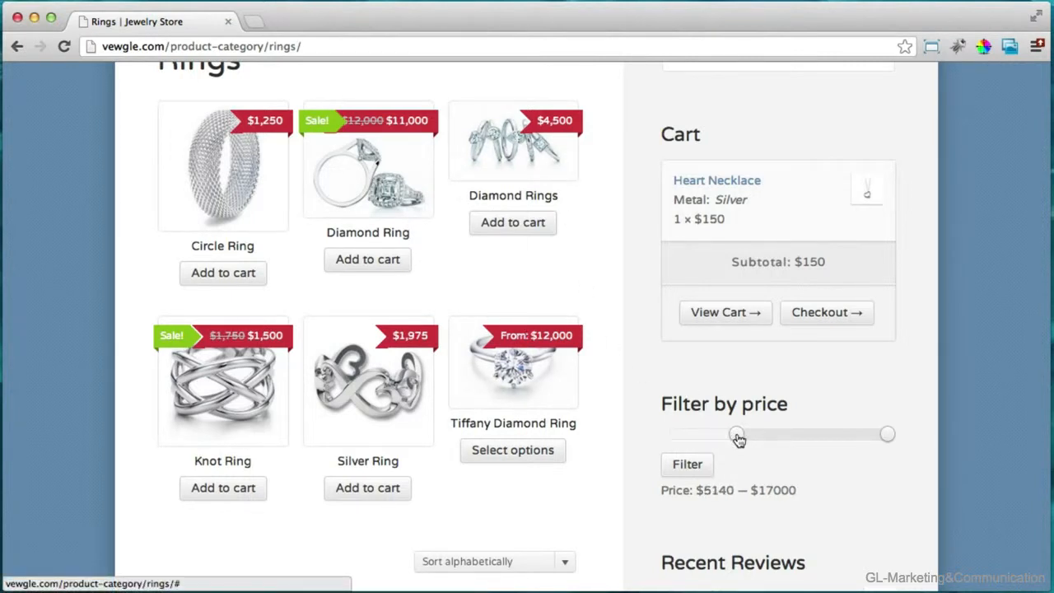
pyautogui.click(685, 467)
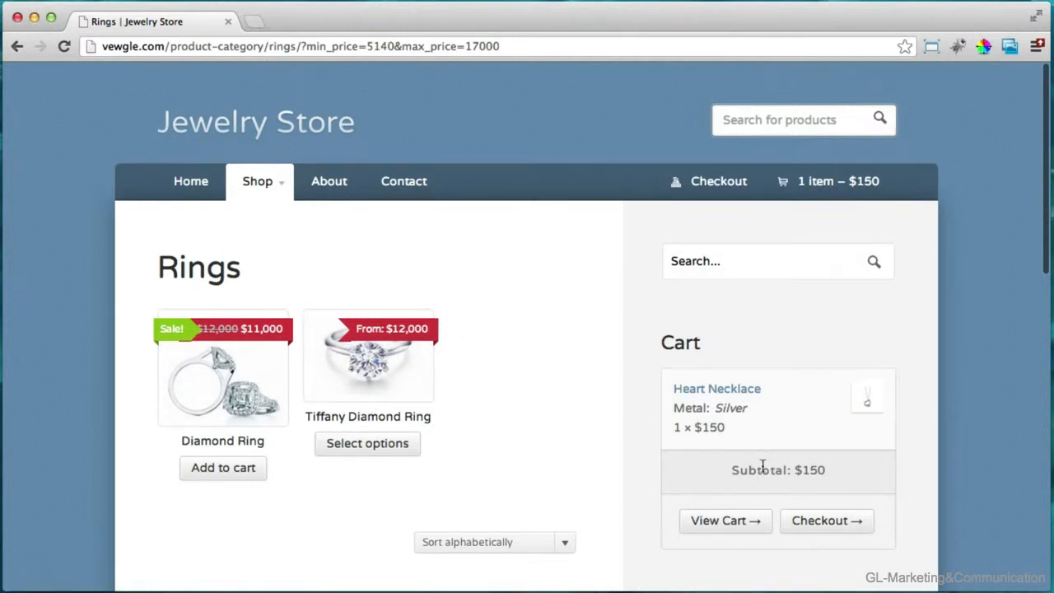
pyautogui.scroll(-3, 630, 454)
pyautogui.scroll(-5, 628, 455)
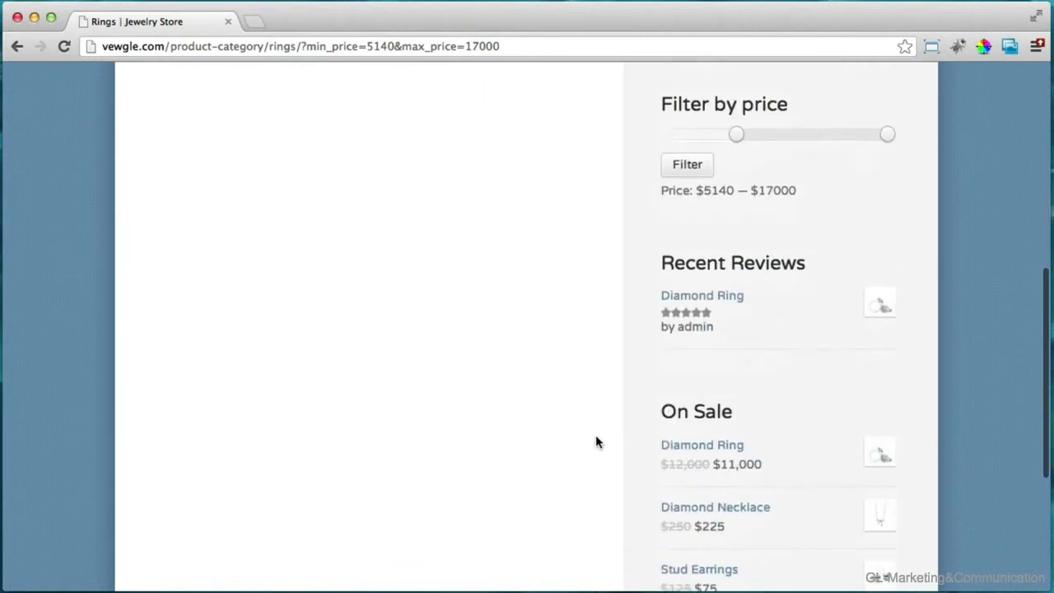
pyautogui.scroll(5, 597, 443)
pyautogui.scroll(1, 597, 442)
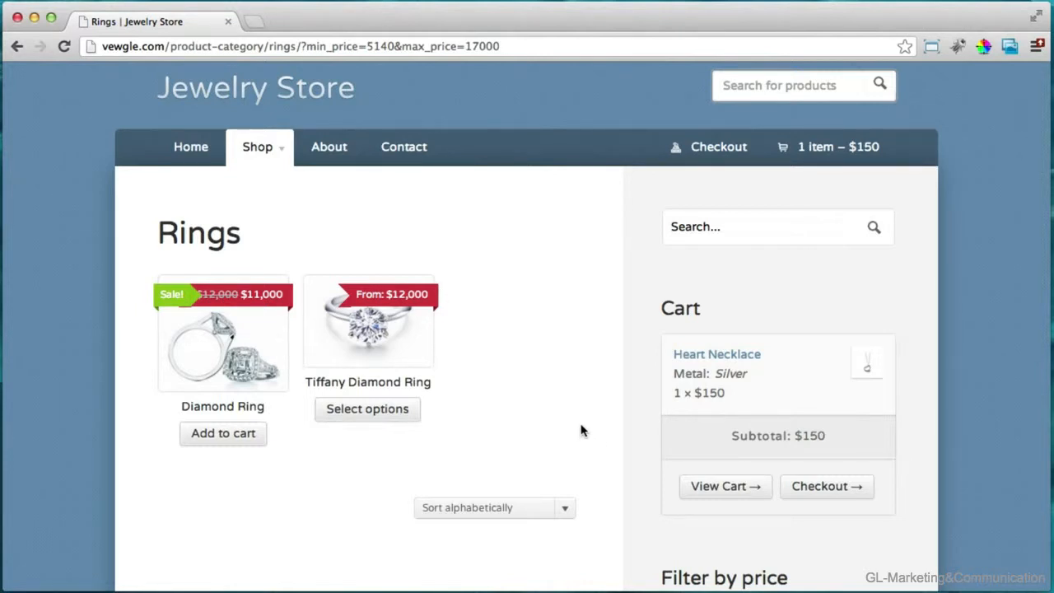
# Step: View the About and Contact pages, then return to the cart holding the $150 Silver Heart Necklace
pyautogui.click(334, 152)
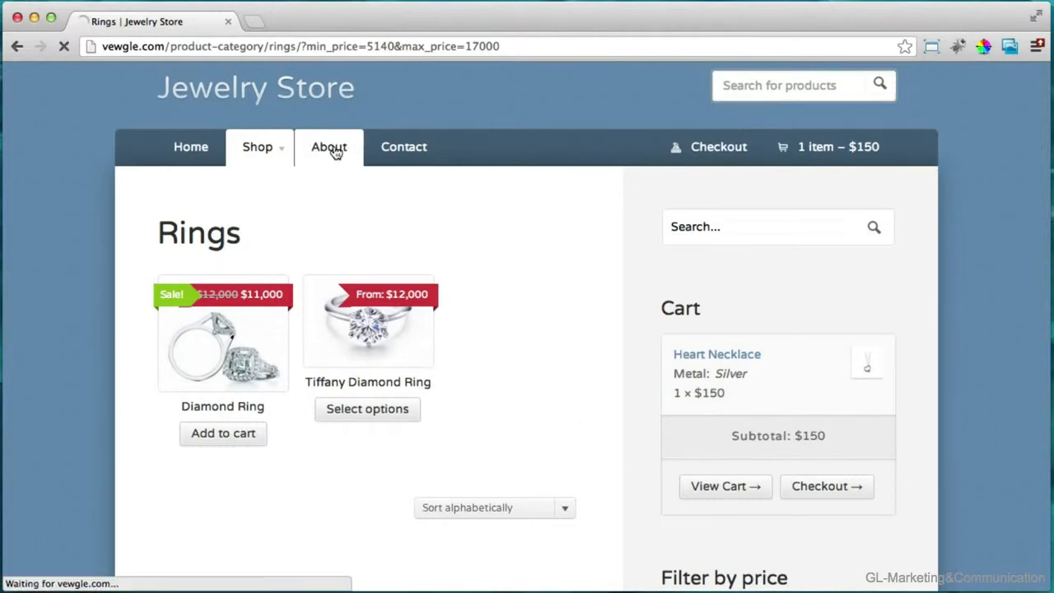
pyautogui.scroll(-5, 568, 288)
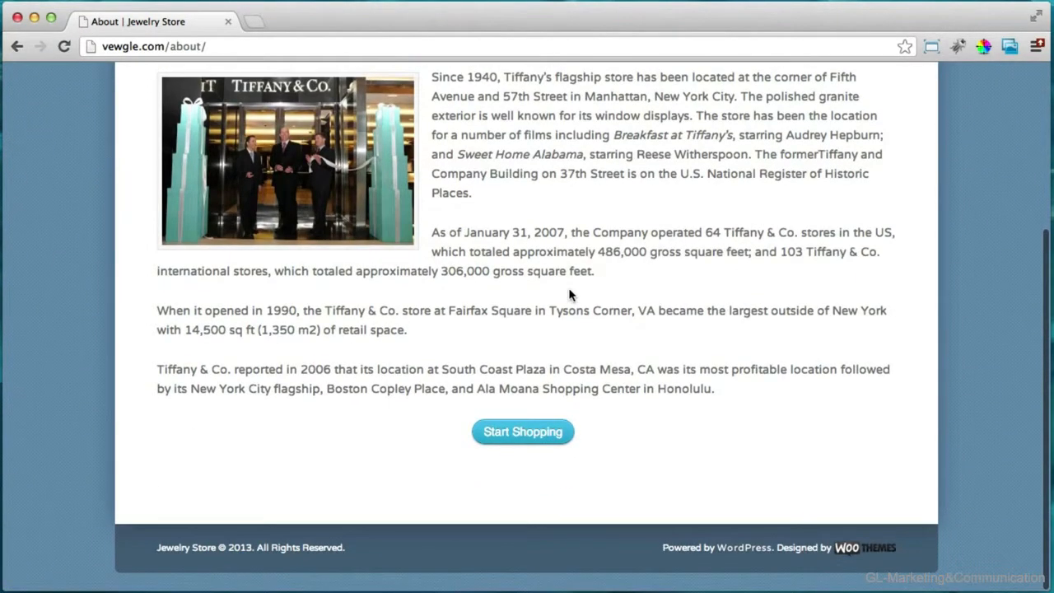
pyautogui.scroll(5, 517, 434)
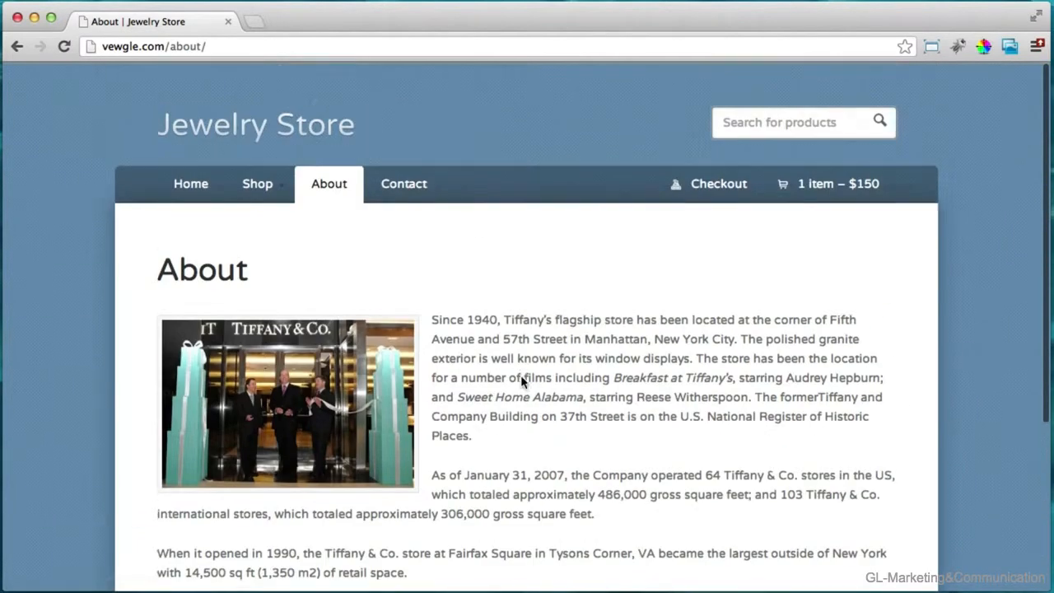
pyautogui.click(396, 184)
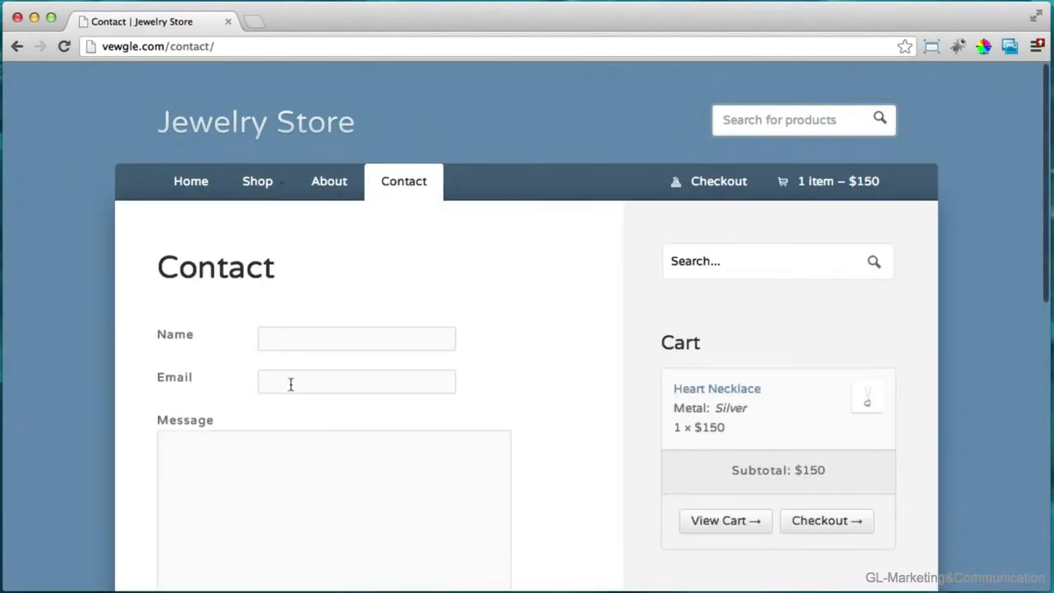
pyautogui.scroll(-5, 391, 317)
pyautogui.scroll(5, 404, 283)
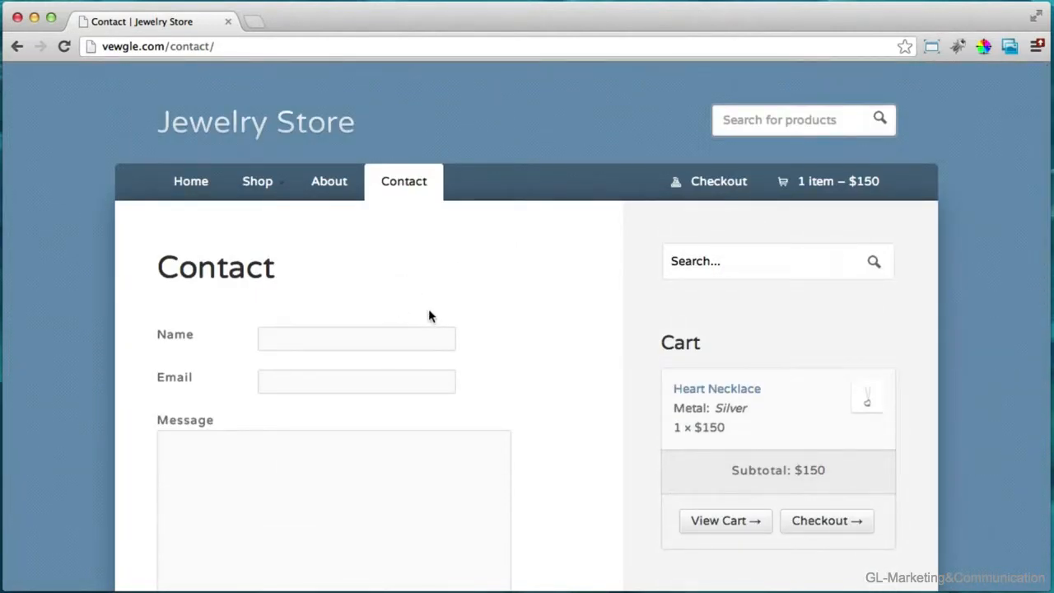
pyautogui.click(726, 521)
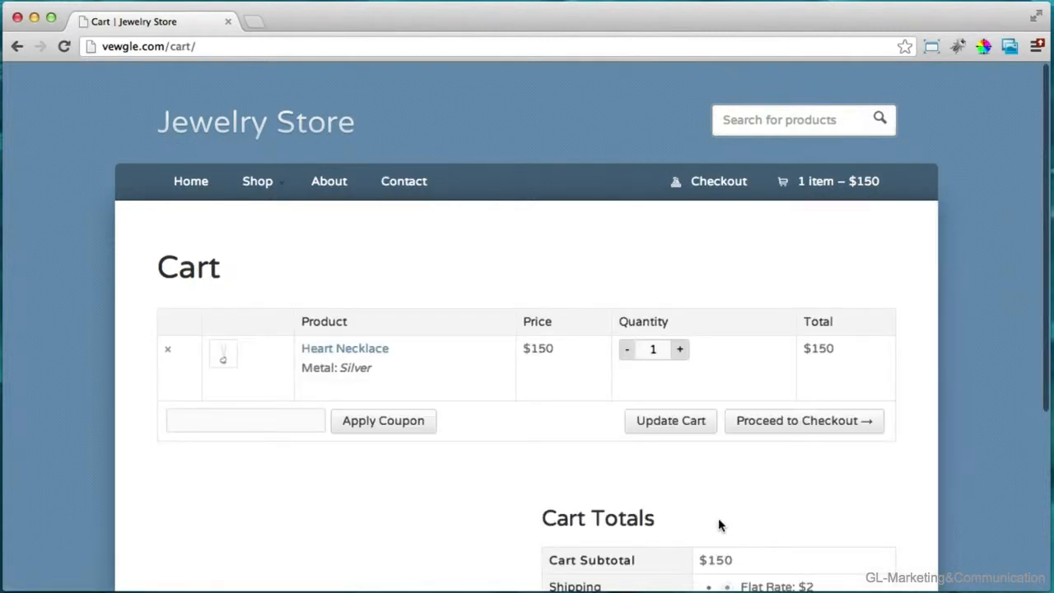
# Step: Enter and apply the discount coupon code, taking $149 off for a $3 order total
pyautogui.scroll(-1, 719, 517)
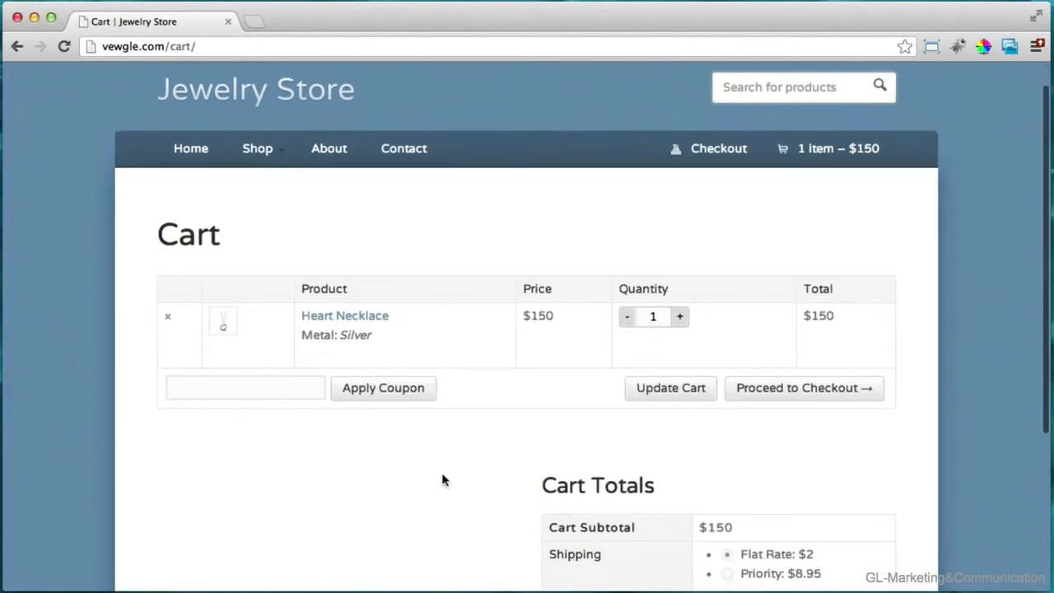
pyautogui.click(258, 388)
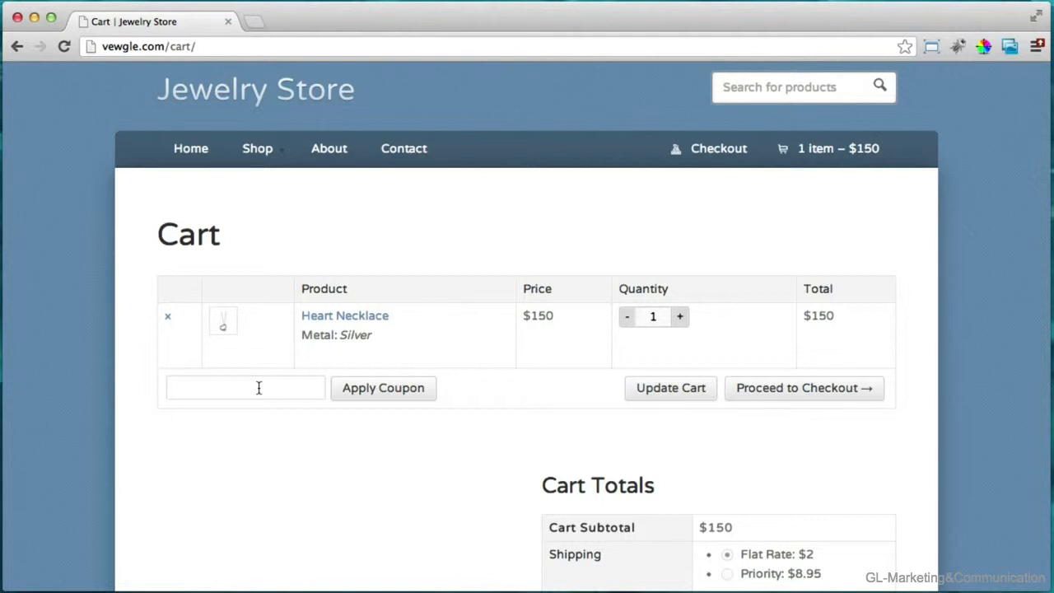
pyautogui.write('Ty')
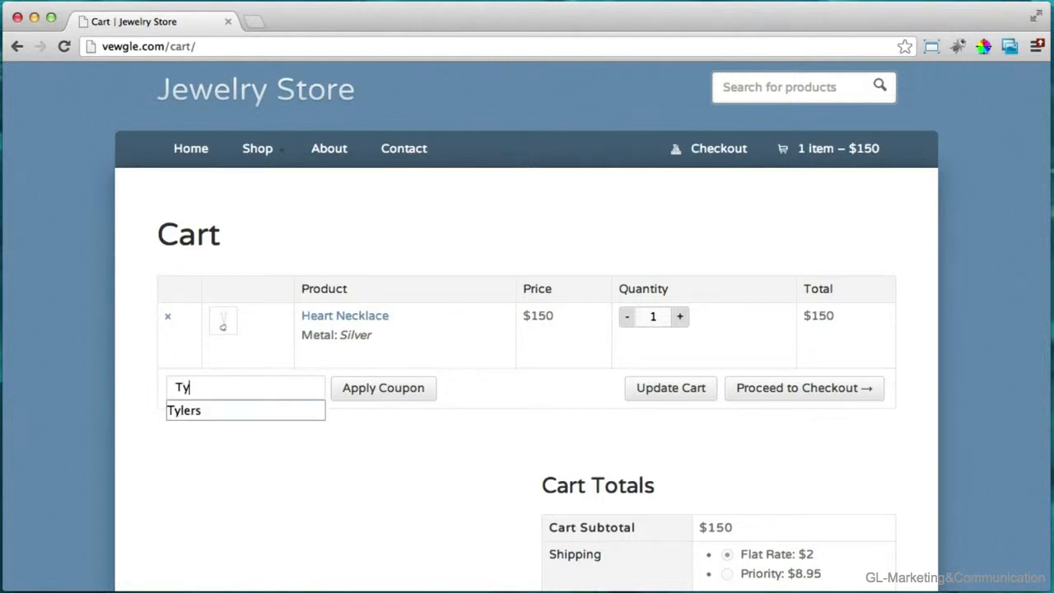
pyautogui.write('lers')
pyautogui.click(387, 390)
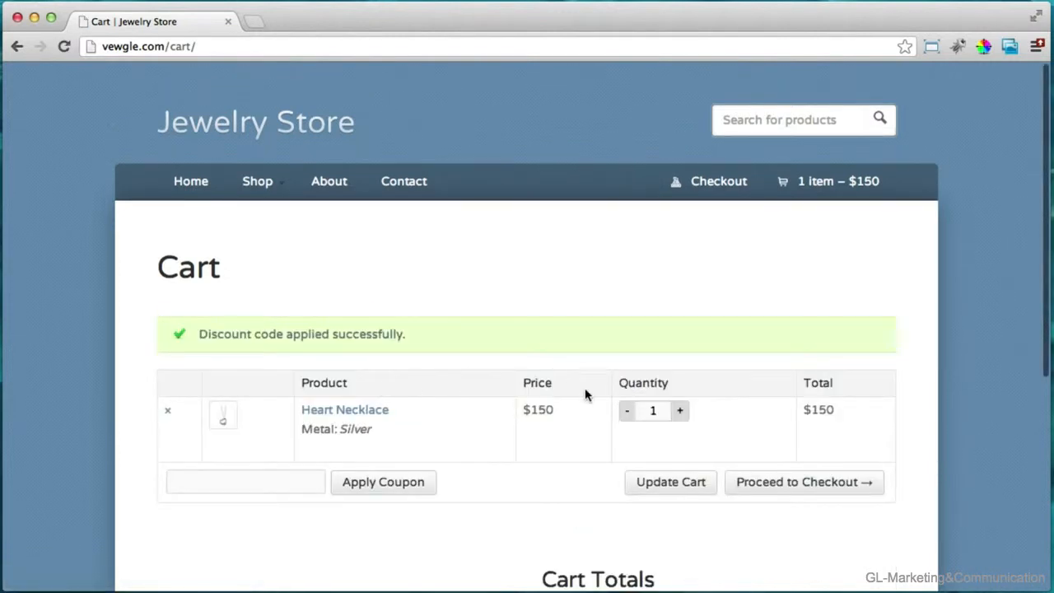
pyautogui.scroll(-5, 588, 398)
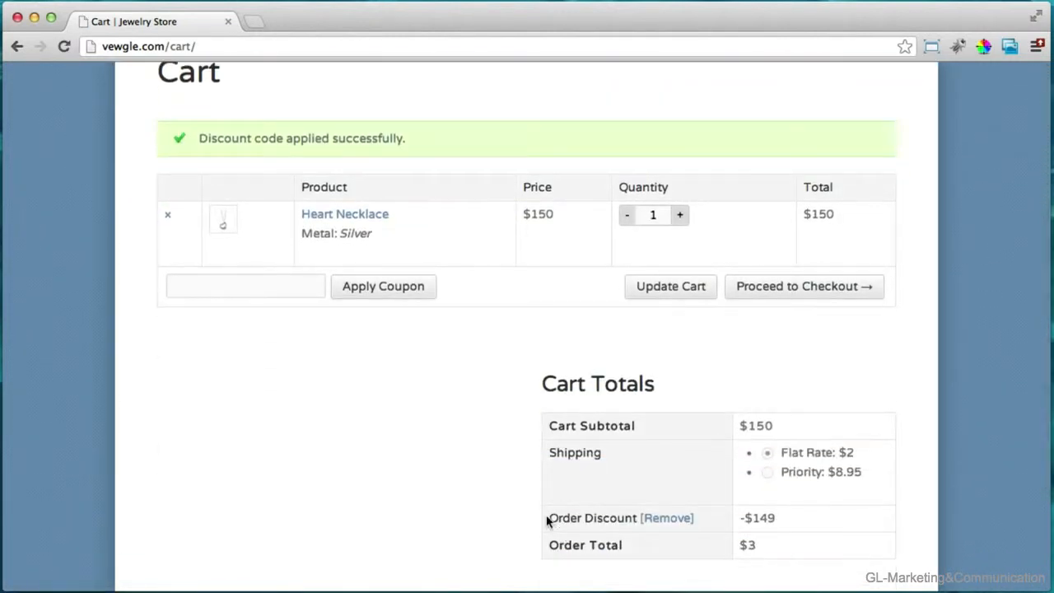
pyautogui.moveTo(547, 517); pyautogui.dragTo(785, 520)
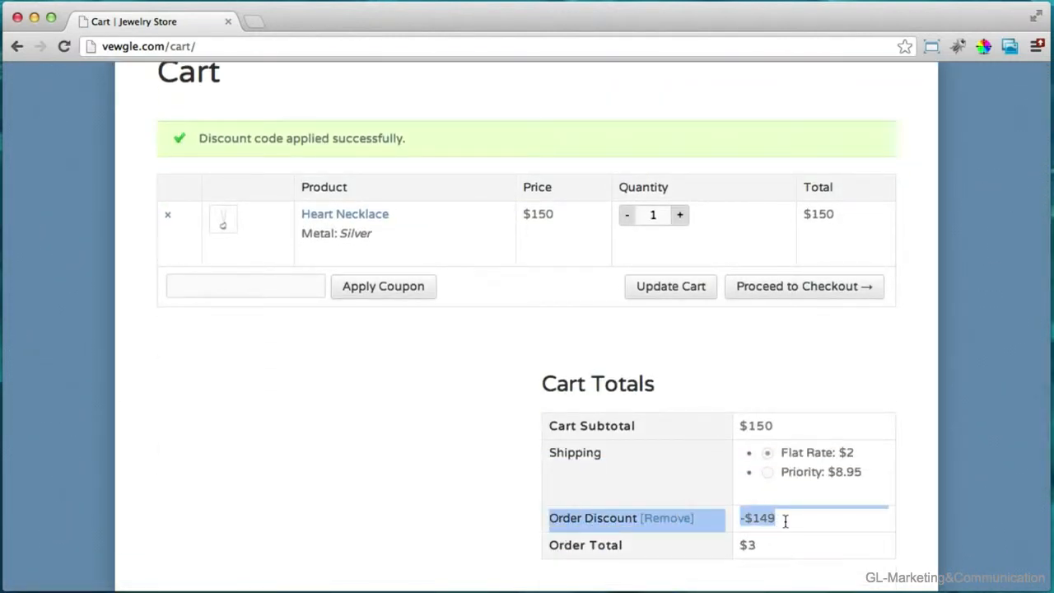
pyautogui.click(785, 520)
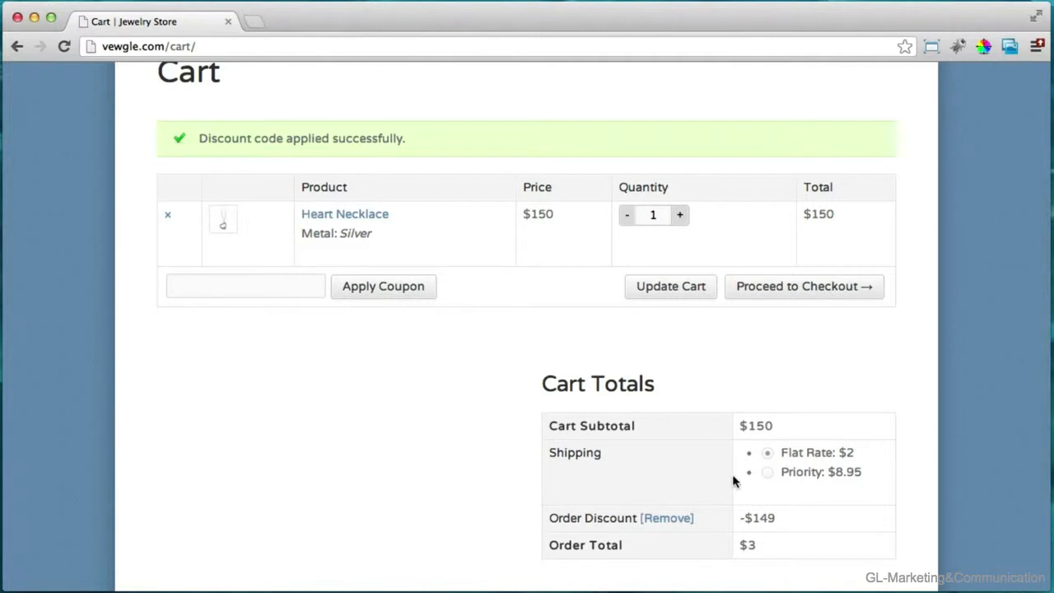
pyautogui.scroll(2, 733, 482)
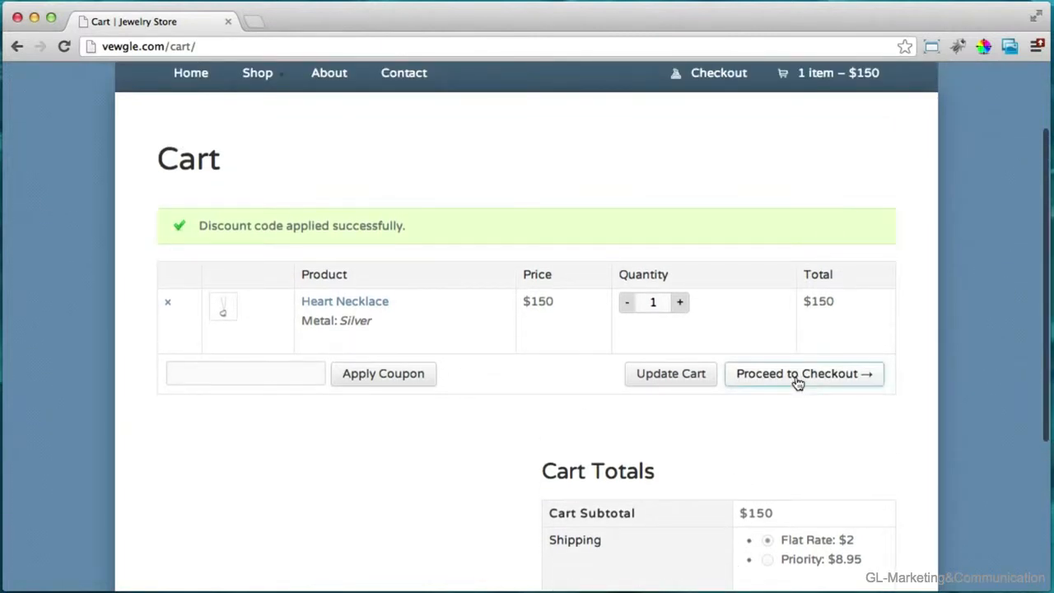
pyautogui.scroll(2, 795, 382)
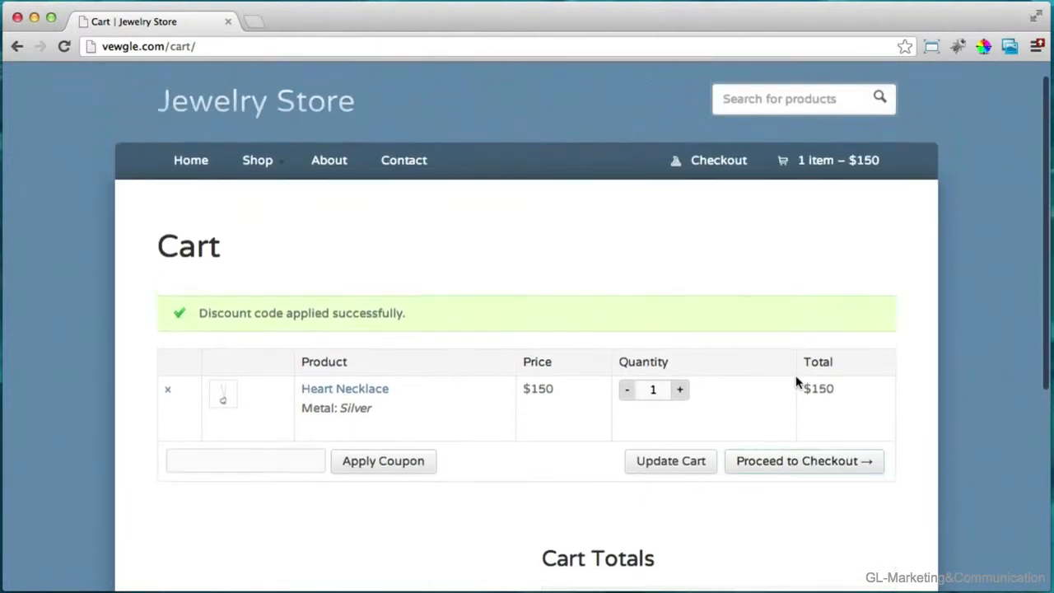
# Step: Proceed to checkout and select PayPal as the payment method for the $3 order
pyautogui.click(799, 465)
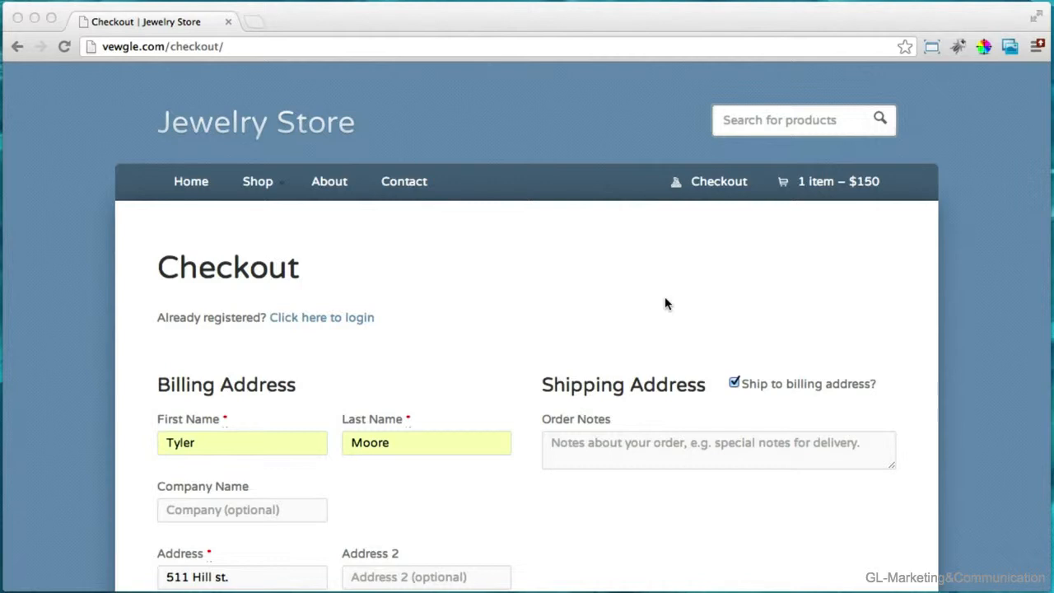
pyautogui.scroll(-2, 489, 311)
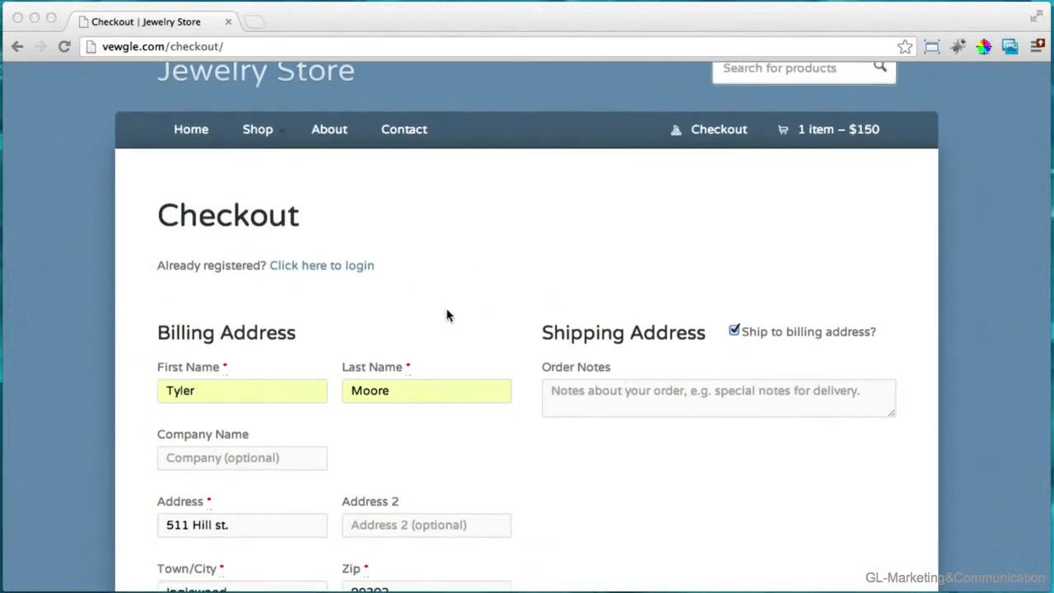
pyautogui.scroll(-3, 466, 328)
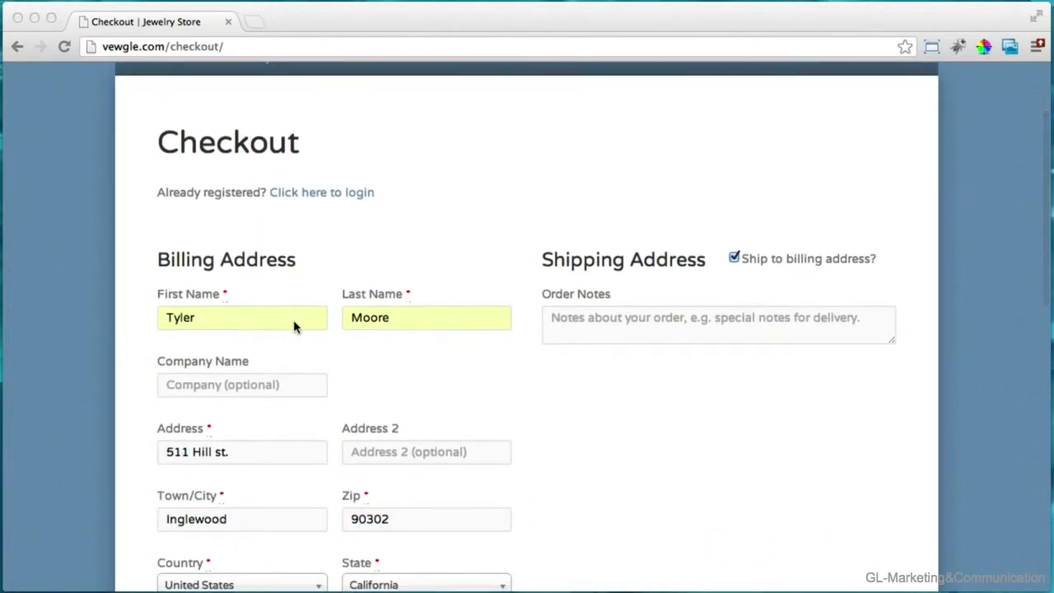
pyautogui.scroll(-5, 299, 301)
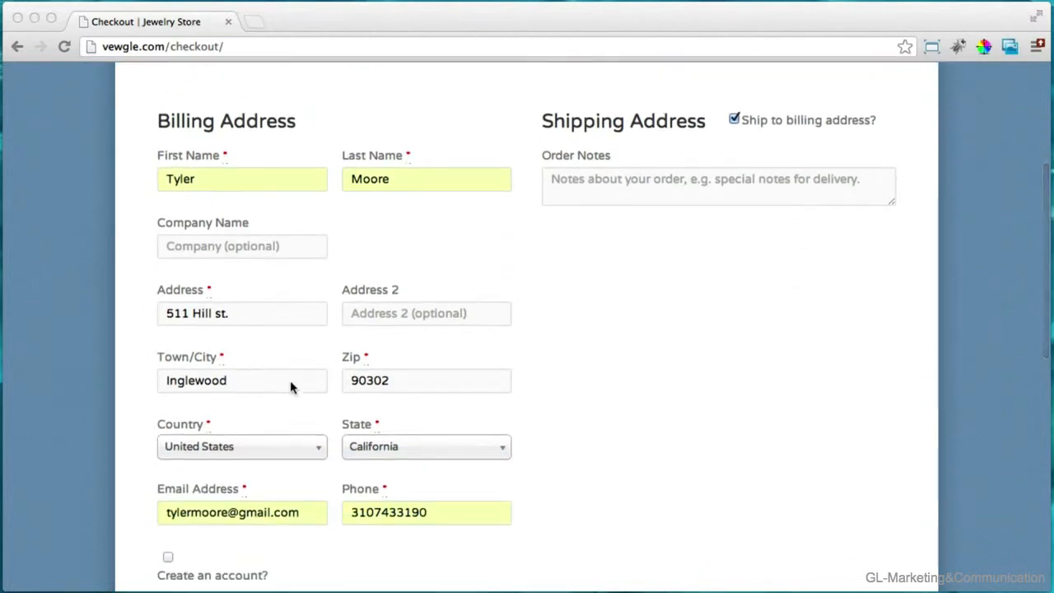
pyautogui.scroll(-5, 571, 317)
pyautogui.scroll(-15, 571, 312)
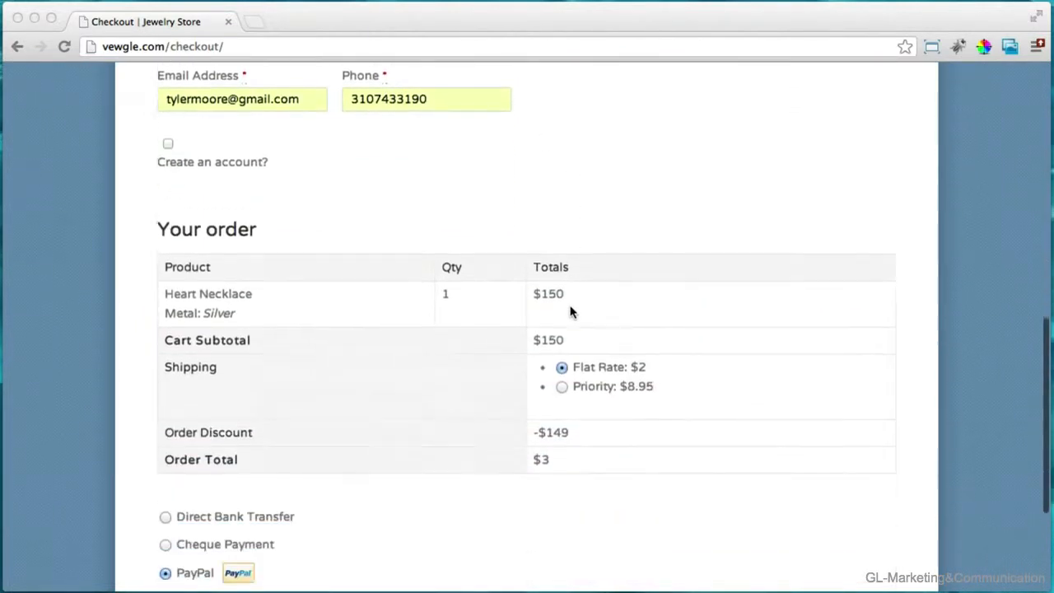
pyautogui.scroll(-1, 571, 312)
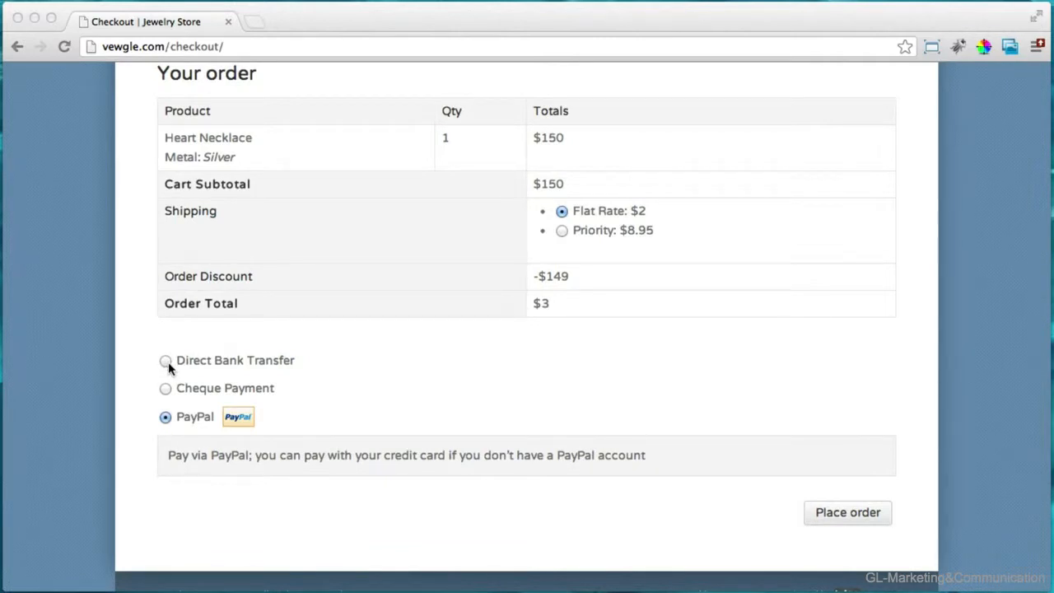
pyautogui.click(166, 417)
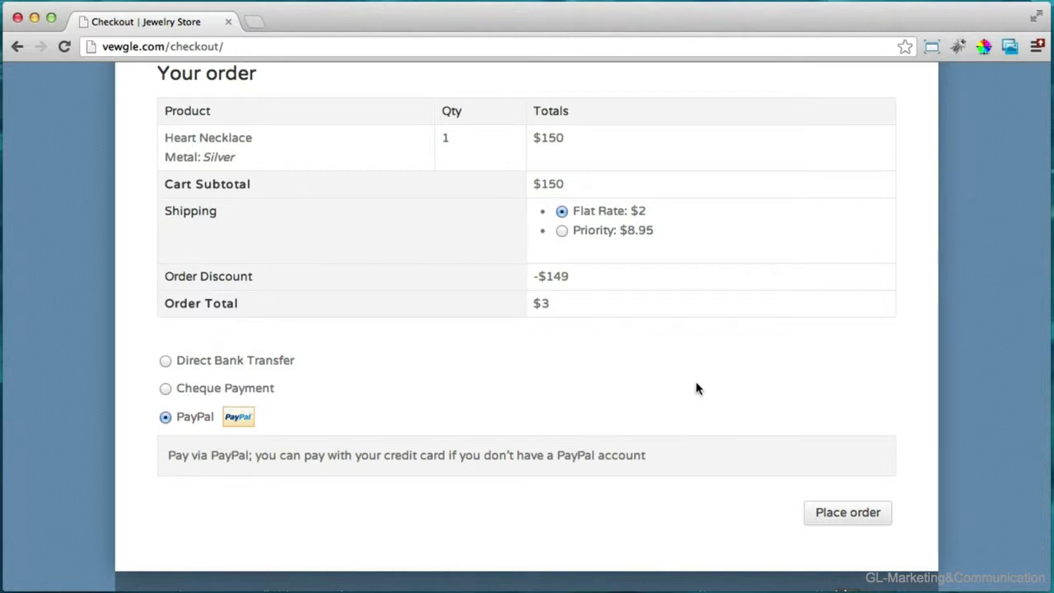
pyautogui.scroll(-2, 696, 388)
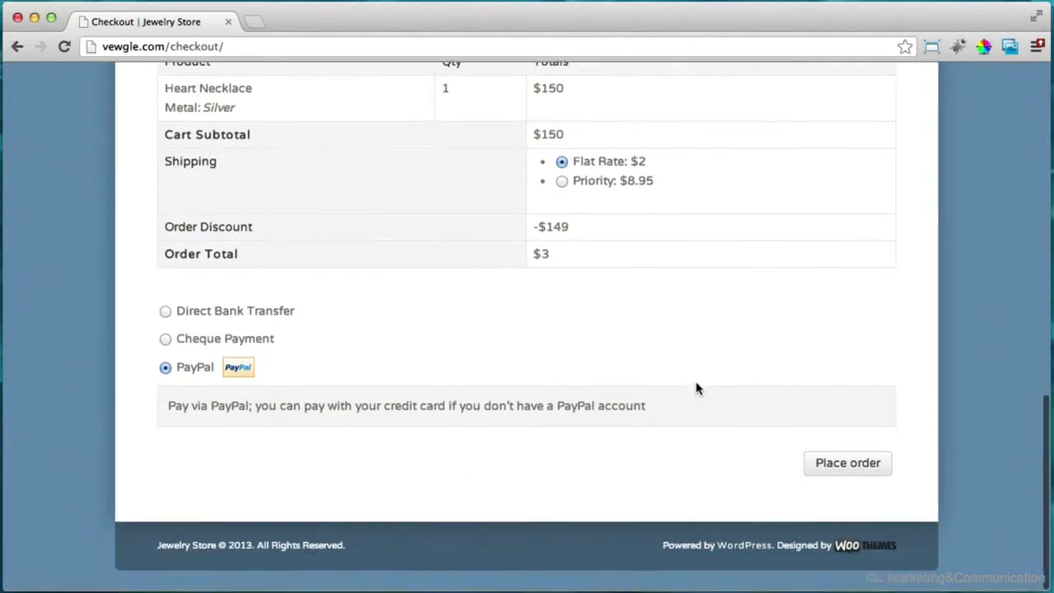
# Step: Place the order and choose to pay by card as a PayPal guest
pyautogui.click(829, 468)
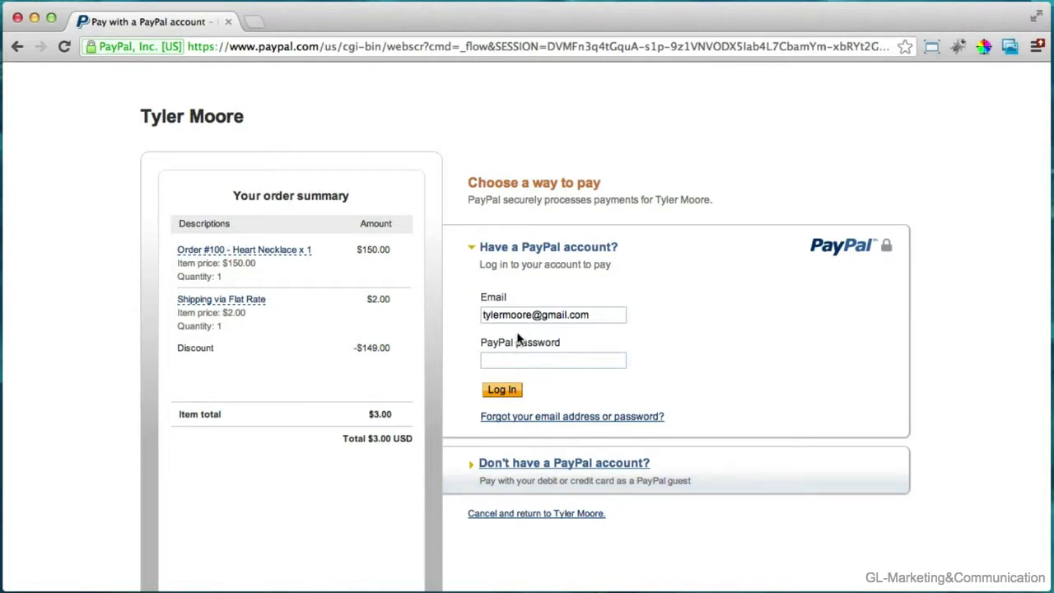
pyautogui.click(522, 468)
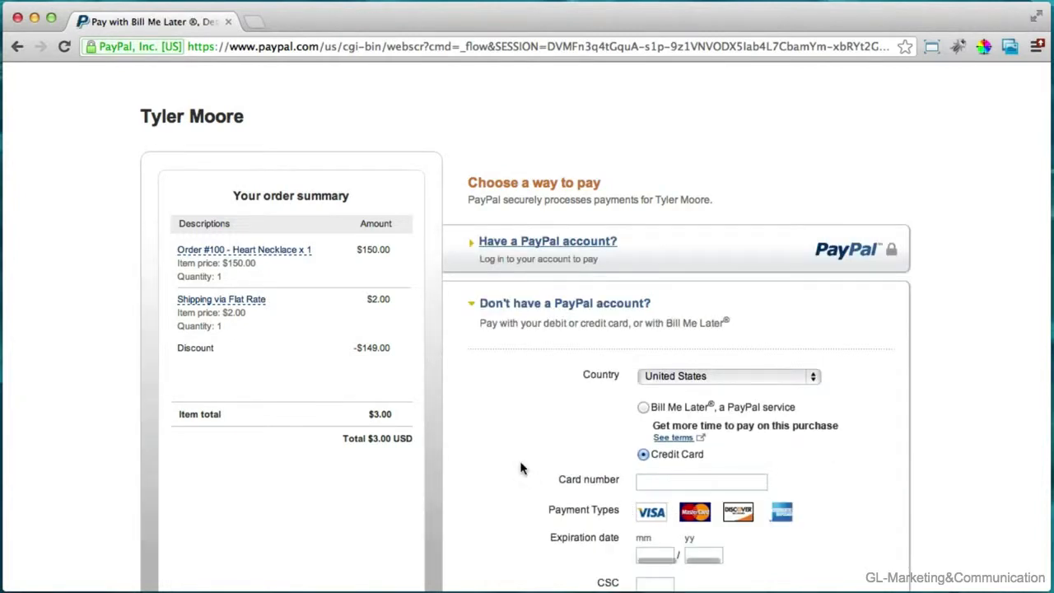
pyautogui.scroll(-1, 522, 469)
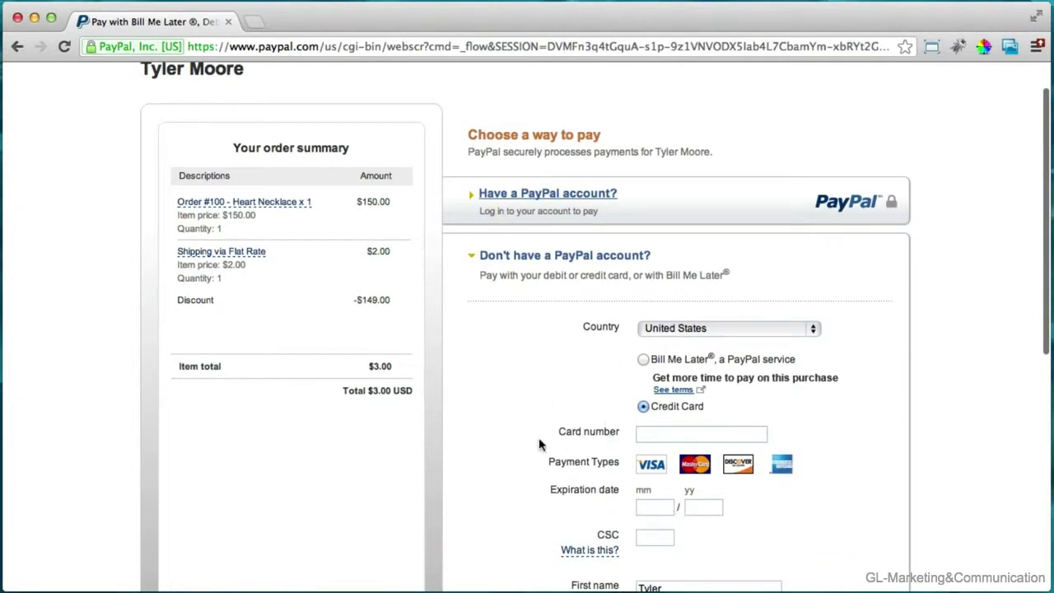
pyautogui.scroll(1, 514, 377)
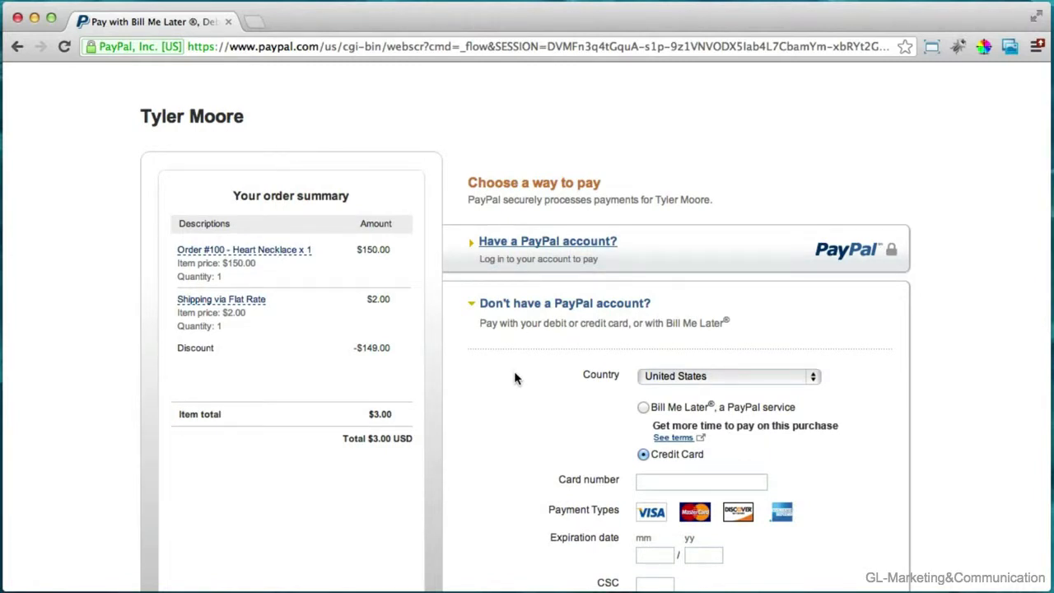
pyautogui.scroll(-5, 514, 377)
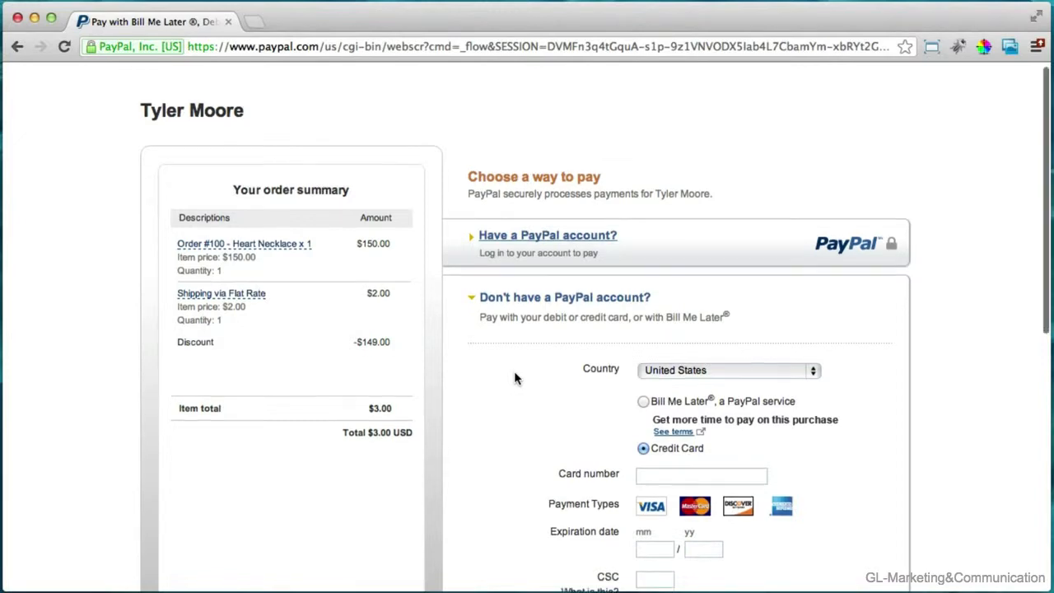
pyautogui.scroll(-3, 514, 377)
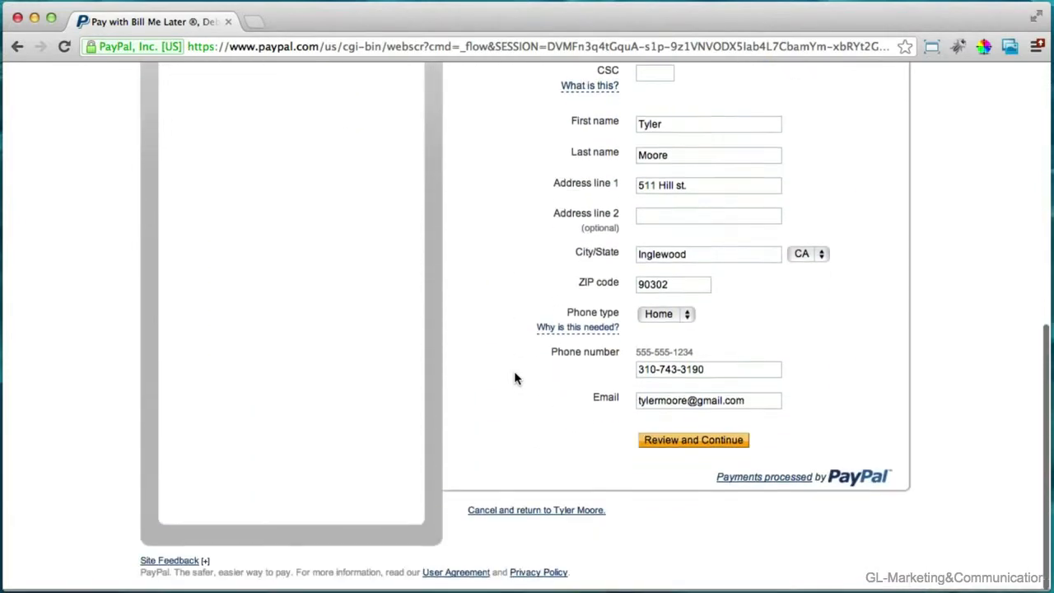
pyautogui.scroll(4, 514, 377)
pyautogui.scroll(-2, 514, 377)
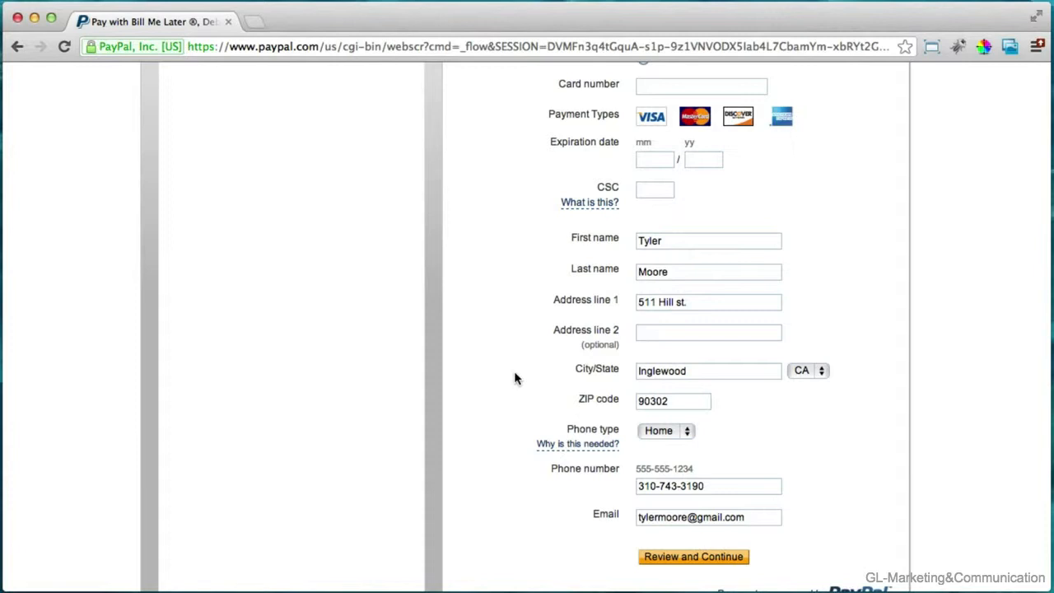
pyautogui.scroll(1, 514, 371)
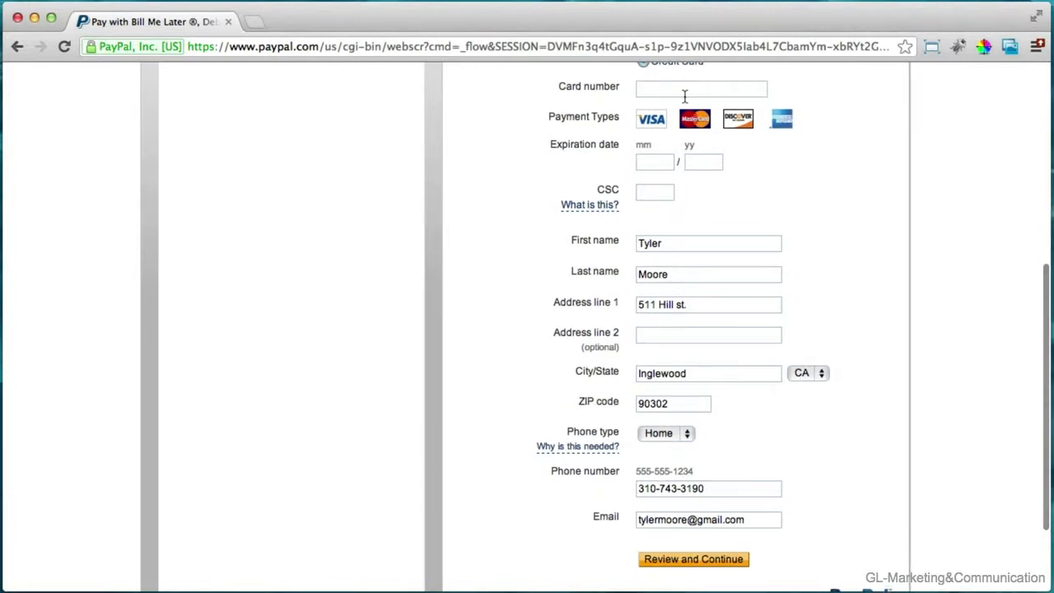
pyautogui.scroll(5, 684, 103)
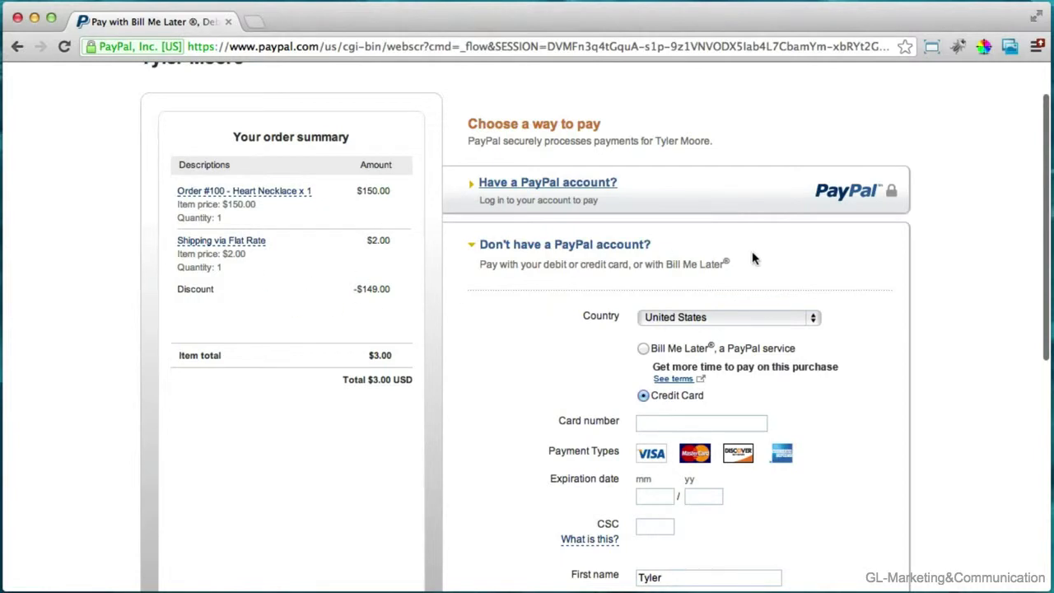
pyautogui.scroll(-5, 752, 282)
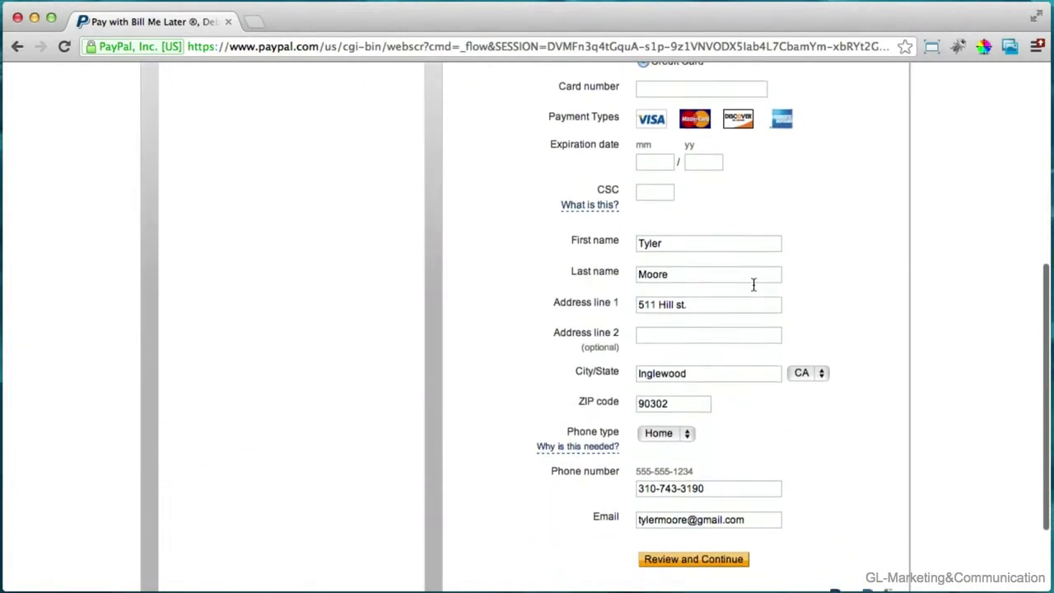
# Step: Enter the card number, expiration 08/15 and the card security code
pyautogui.click(696, 87)
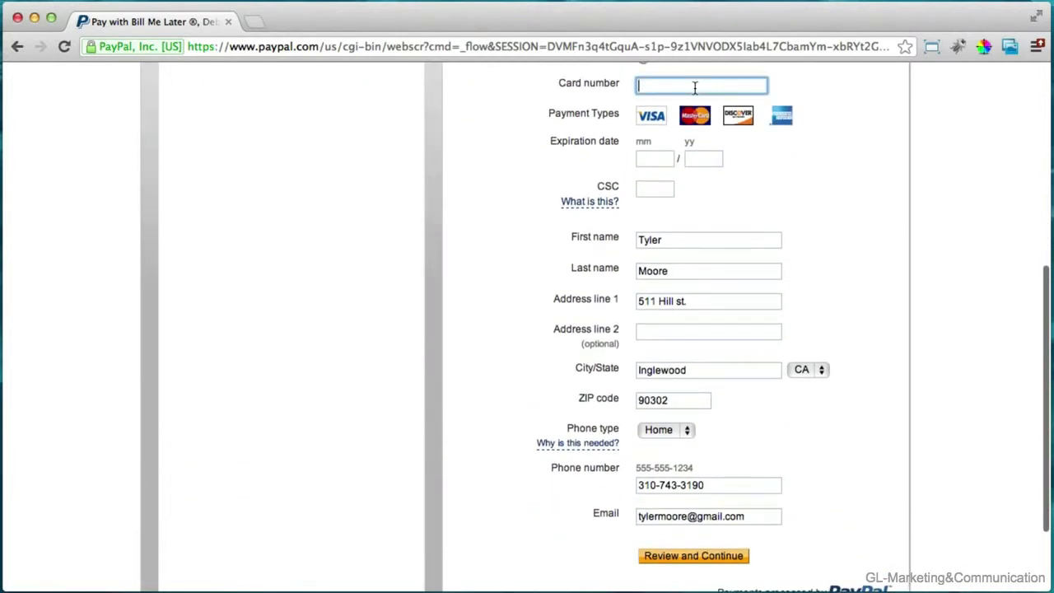
pyautogui.write('4')
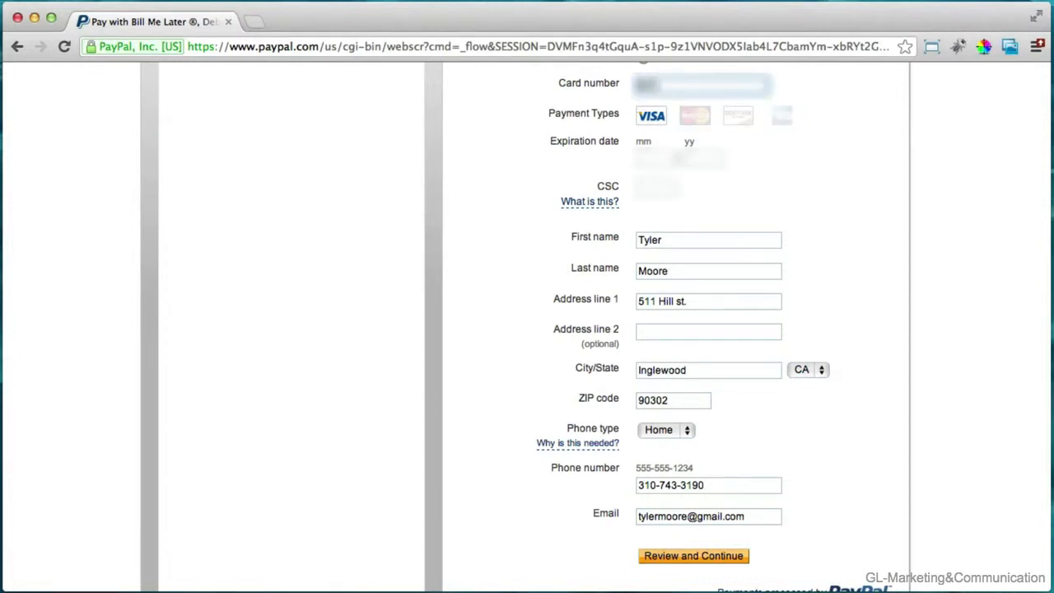
pyautogui.write('**********')
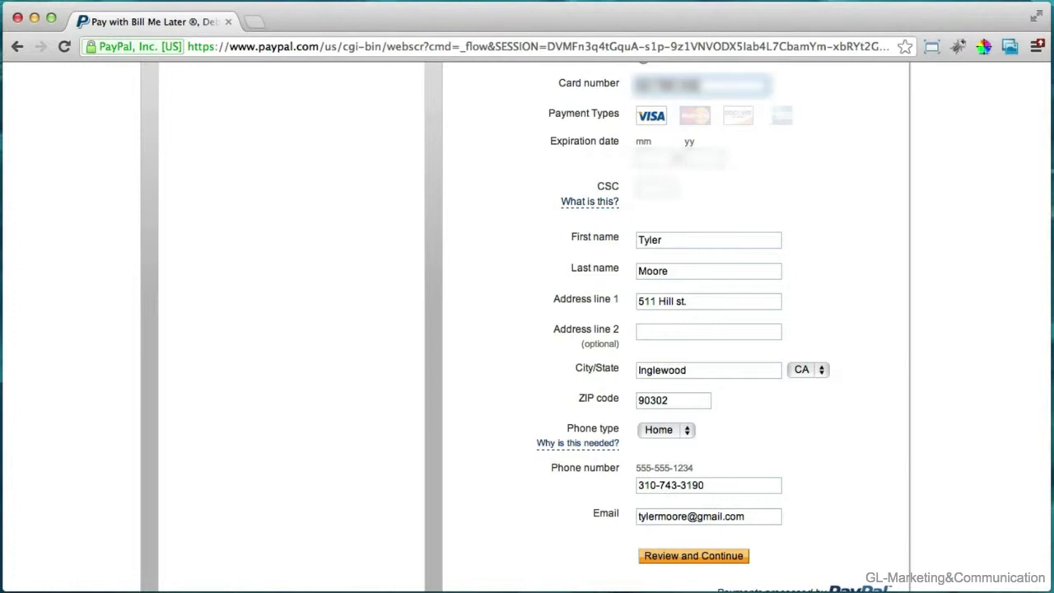
pyautogui.write('****')
pyautogui.click(654, 163)
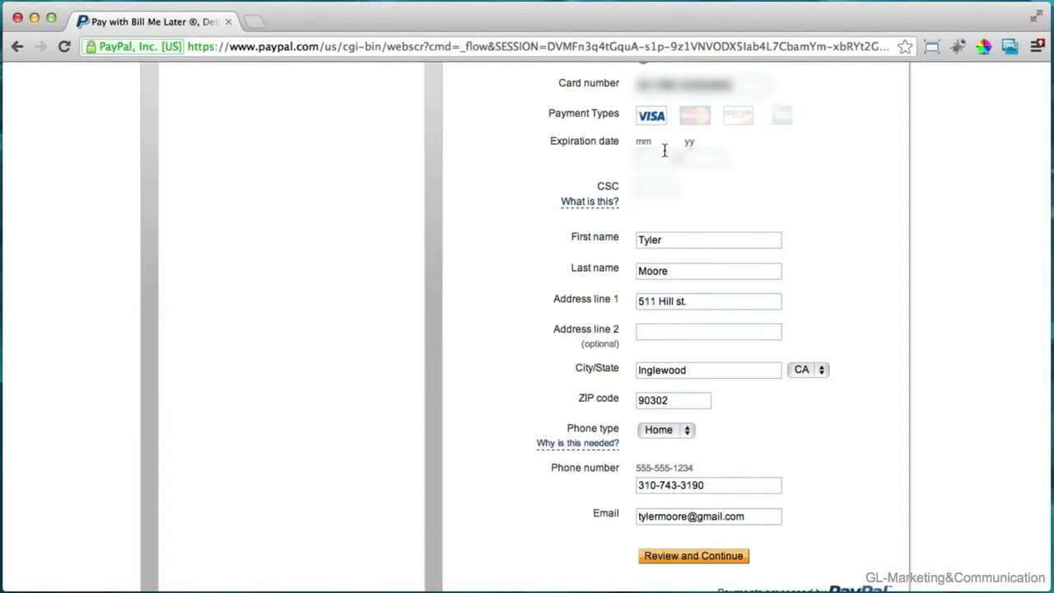
pyautogui.click(662, 152)
pyautogui.write('08')
pyautogui.press('Tab')
pyautogui.write('15')
pyautogui.click(650, 184)
pyautogui.write('123')
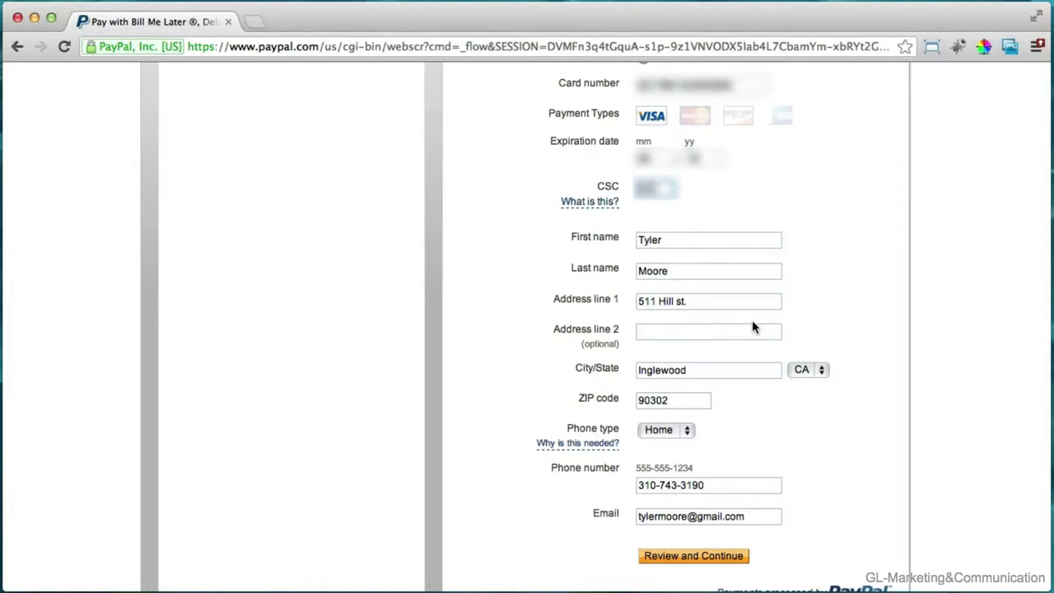
pyautogui.scroll(-3, 751, 328)
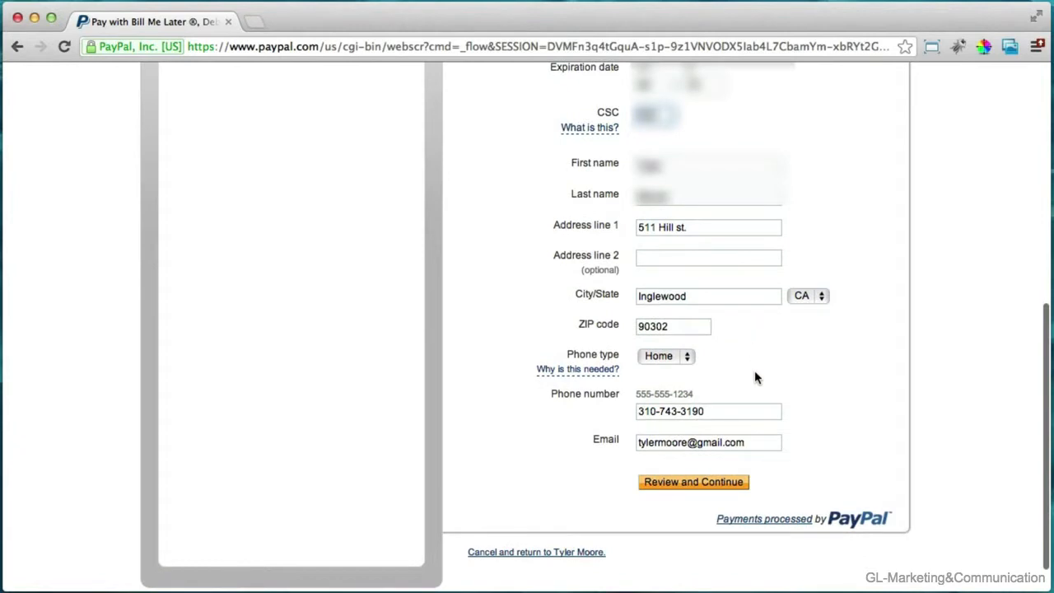
# Step: Pay the $3.00 Heart Necklace order and review the payment-completed receipt details
pyautogui.click(701, 485)
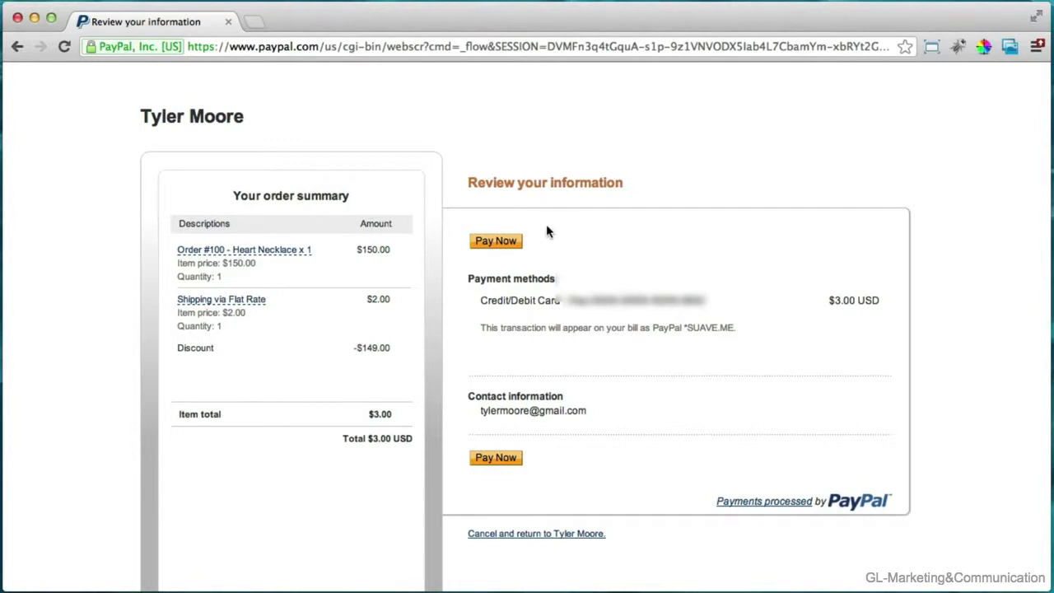
pyautogui.click(497, 242)
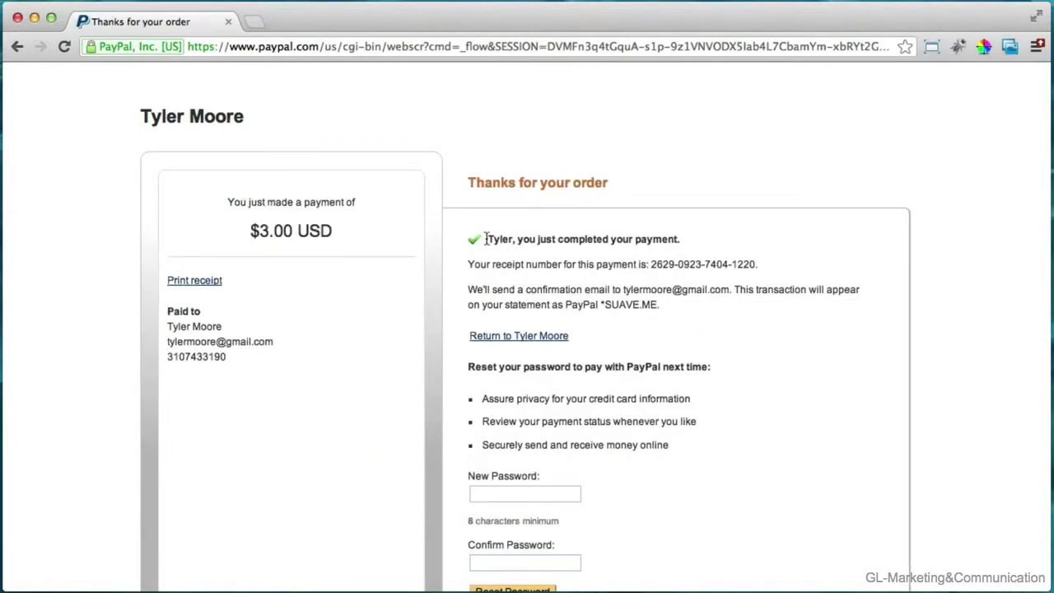
pyautogui.moveTo(489, 239); pyautogui.dragTo(639, 241)
pyautogui.moveTo(726, 263); pyautogui.dragTo(722, 305)
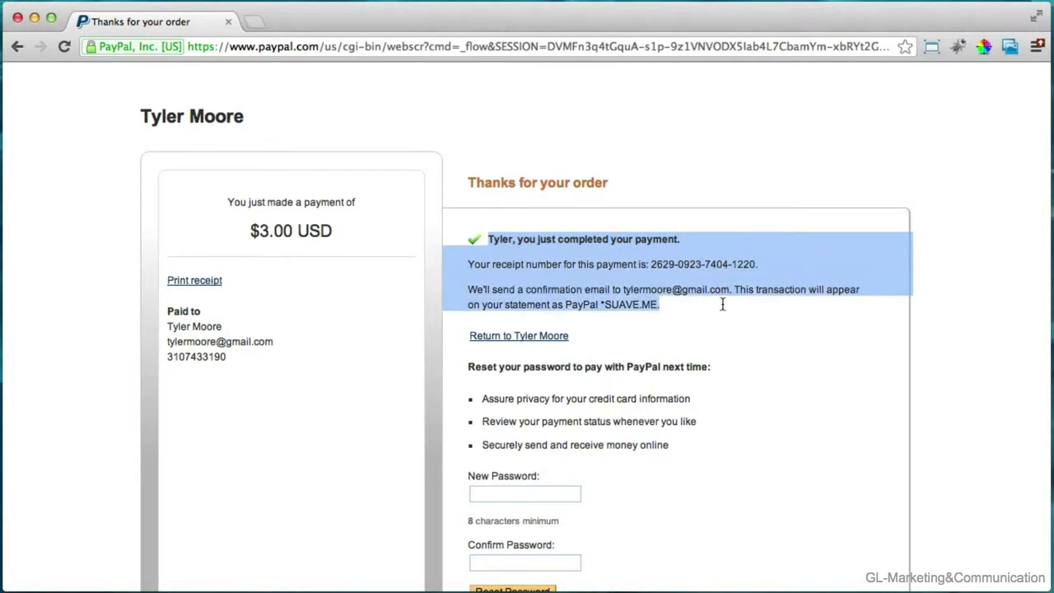
pyautogui.click(721, 305)
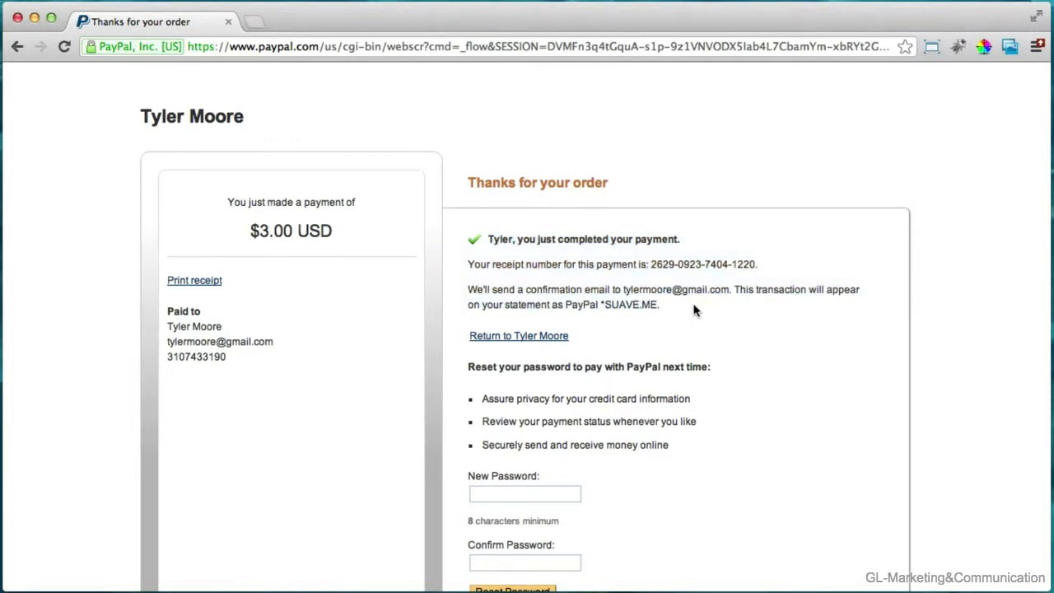
pyautogui.moveTo(660, 305); pyautogui.dragTo(565, 308)
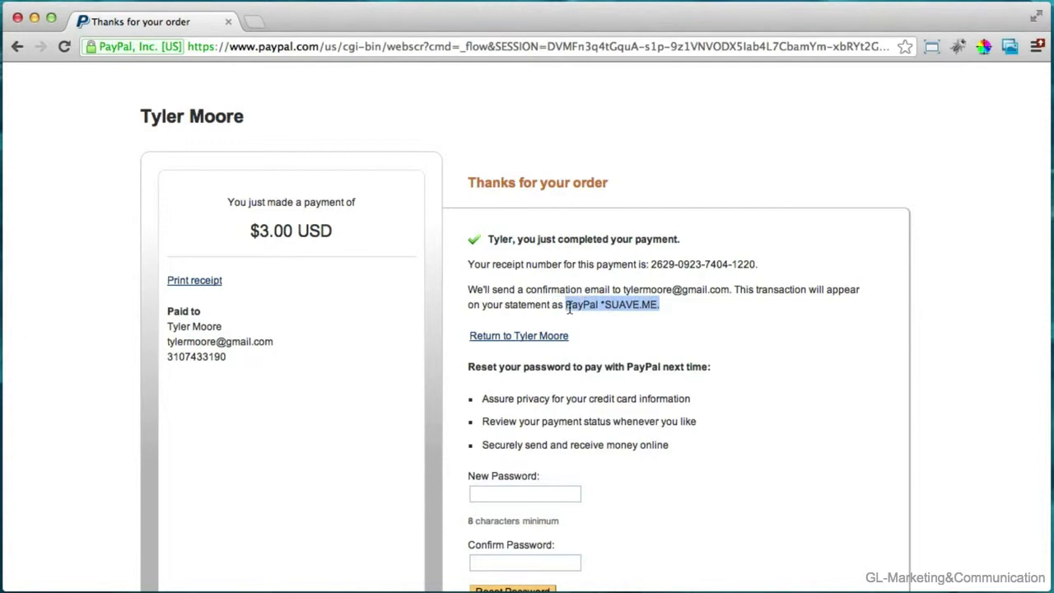
pyautogui.click(567, 308)
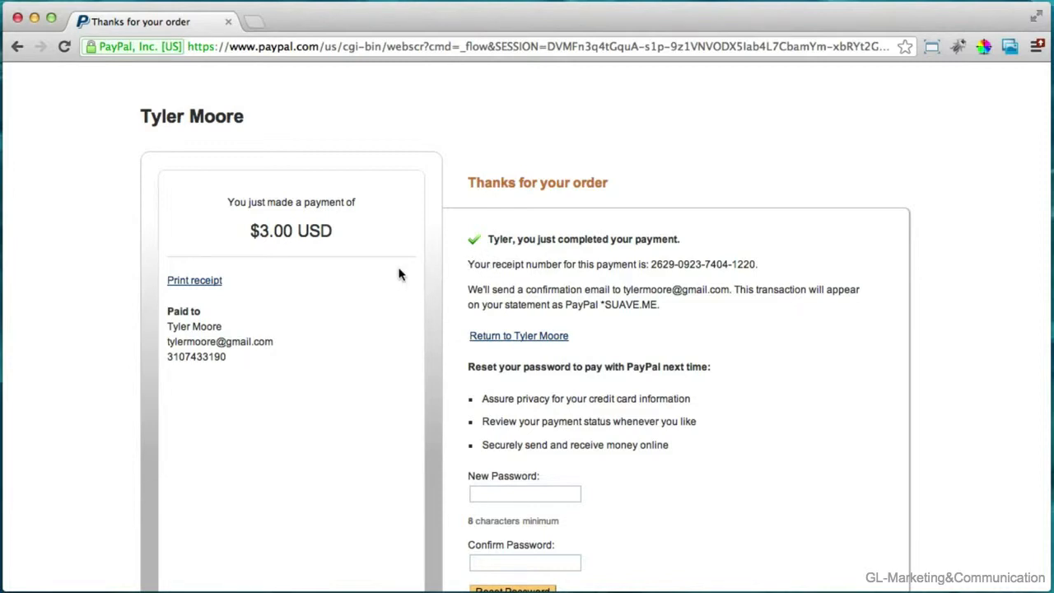
pyautogui.click(252, 20)
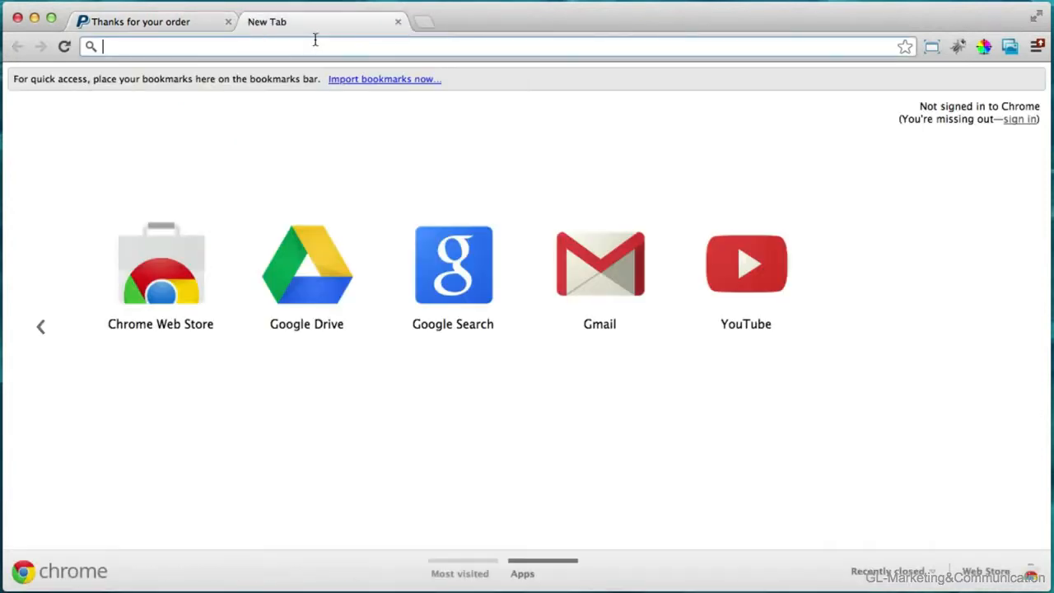
pyautogui.write('www.gmail.com')
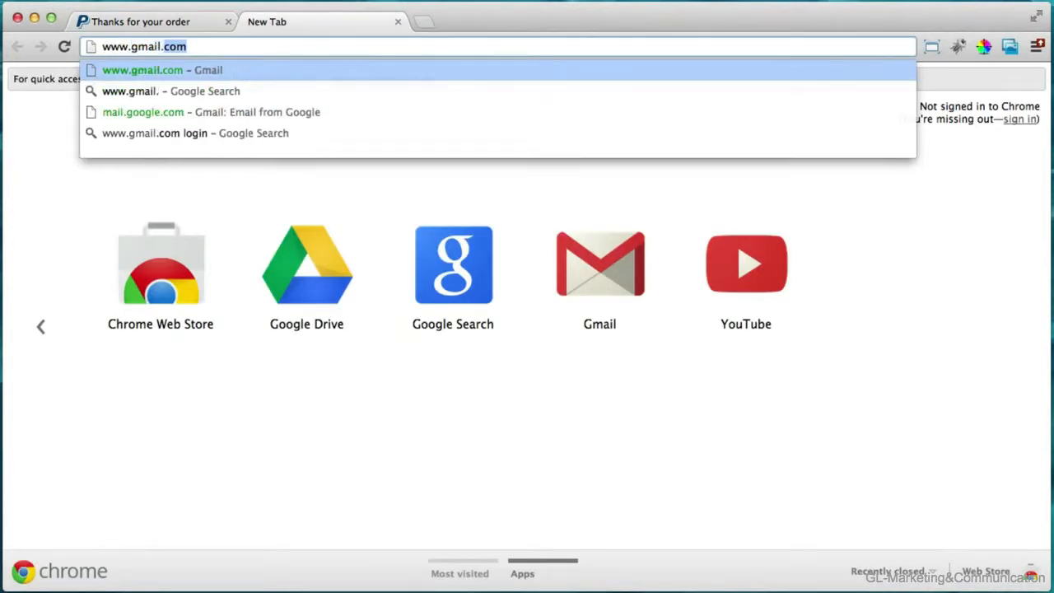
pyautogui.press('Return')
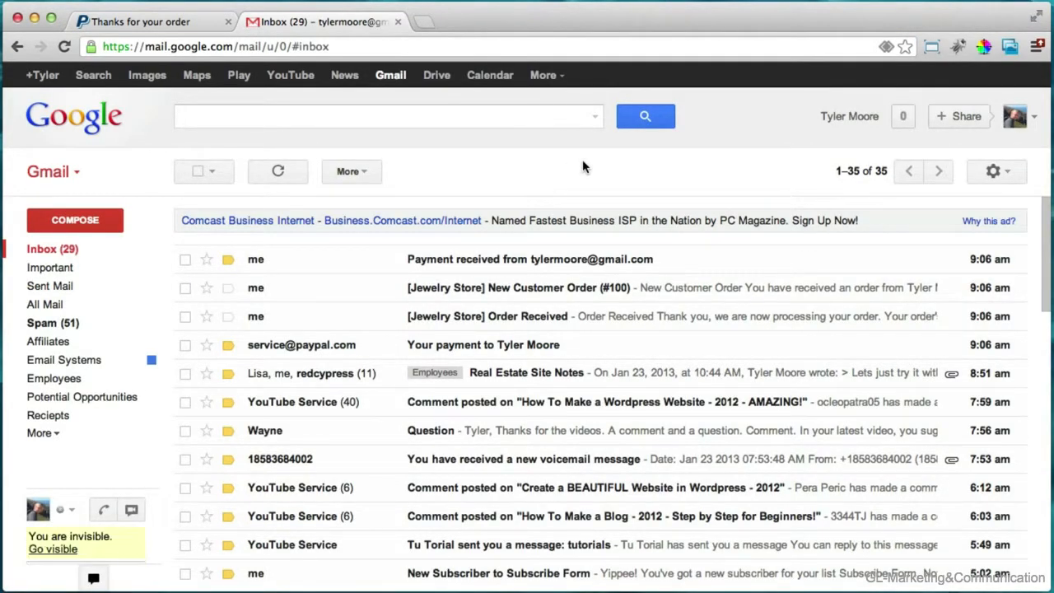
pyautogui.click(504, 321)
pyautogui.scroll(-3, 511, 312)
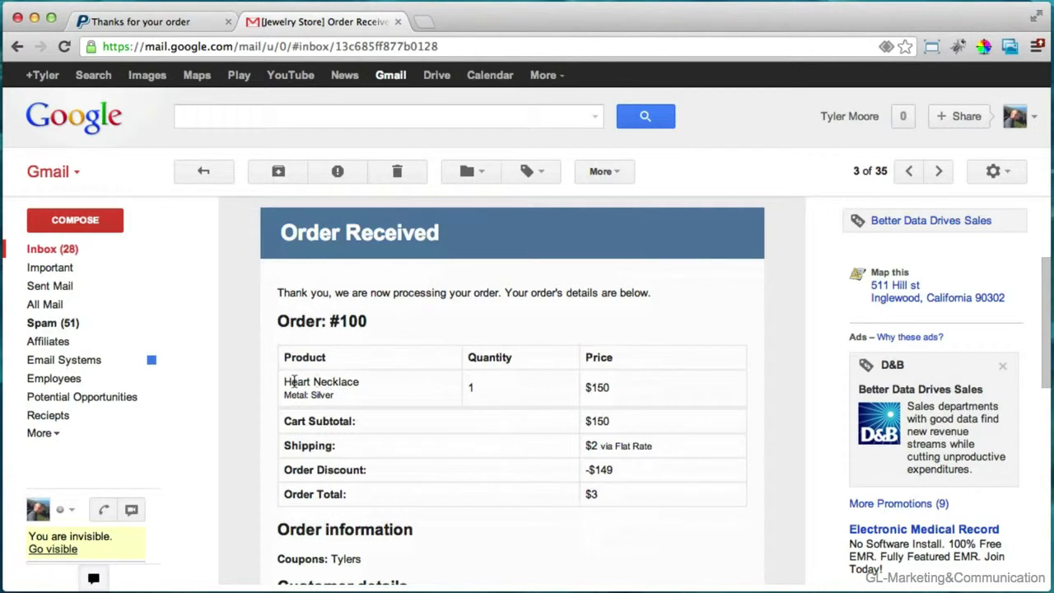
pyautogui.moveTo(290, 381); pyautogui.dragTo(362, 398)
pyautogui.click(362, 398)
pyautogui.moveTo(288, 470); pyautogui.dragTo(670, 474)
pyautogui.click(670, 473)
pyautogui.moveTo(306, 492); pyautogui.dragTo(666, 495)
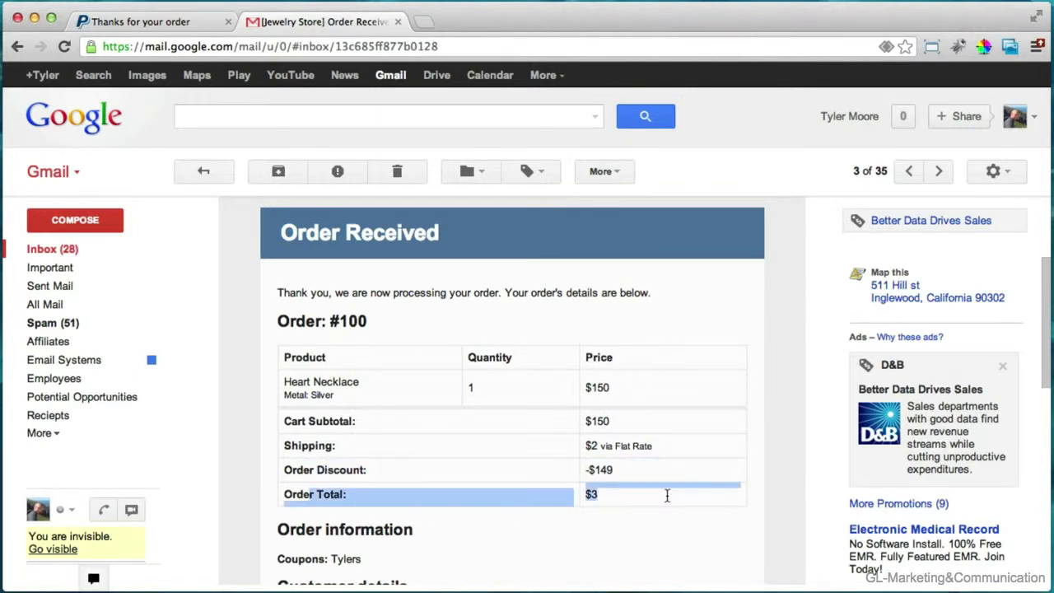
pyautogui.click(667, 494)
pyautogui.scroll(-4, 666, 493)
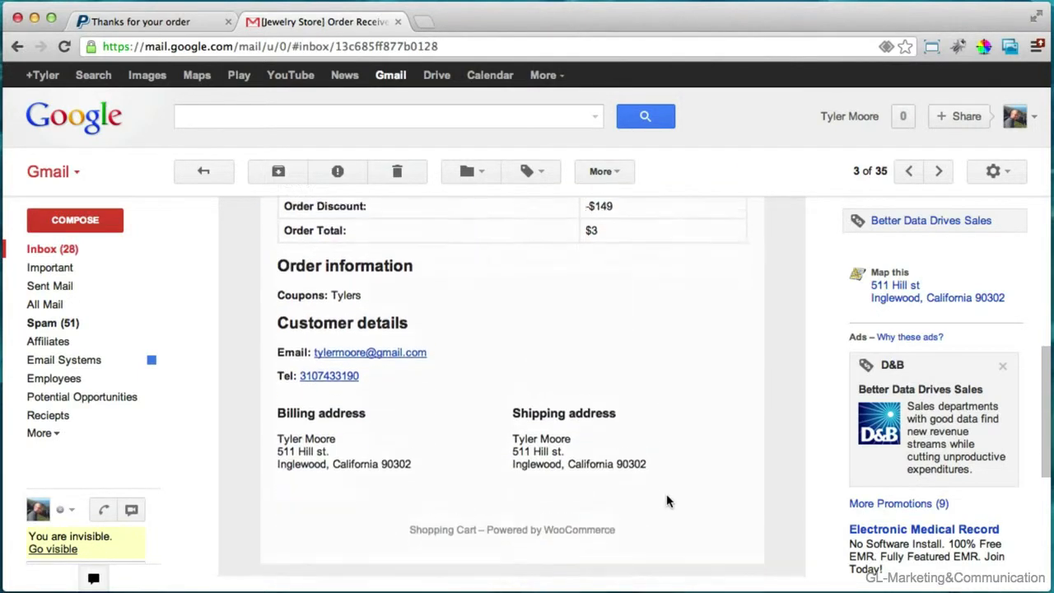
pyautogui.scroll(6, 663, 496)
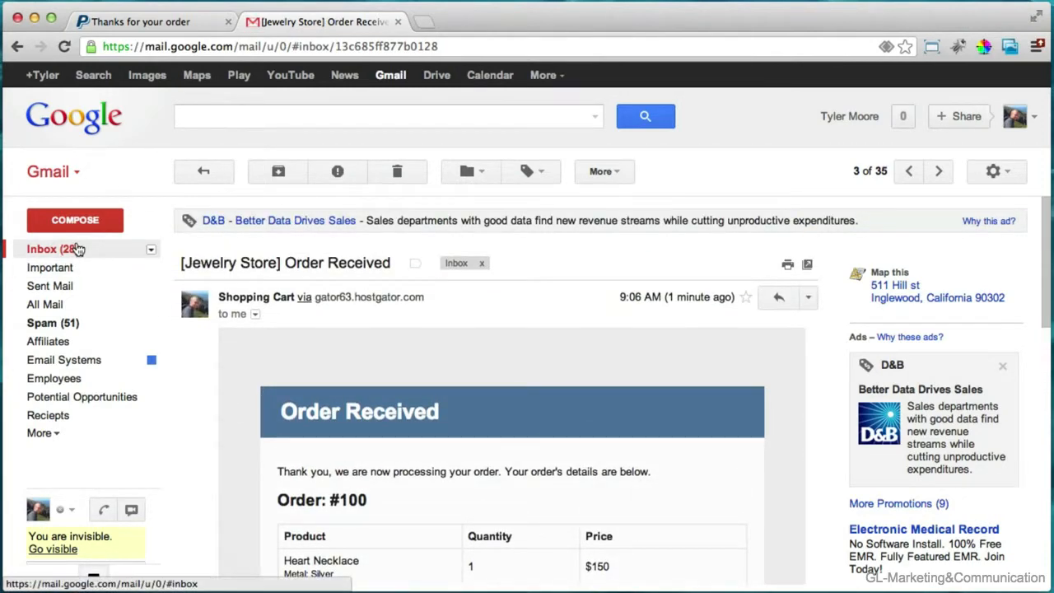
pyautogui.click(153, 247)
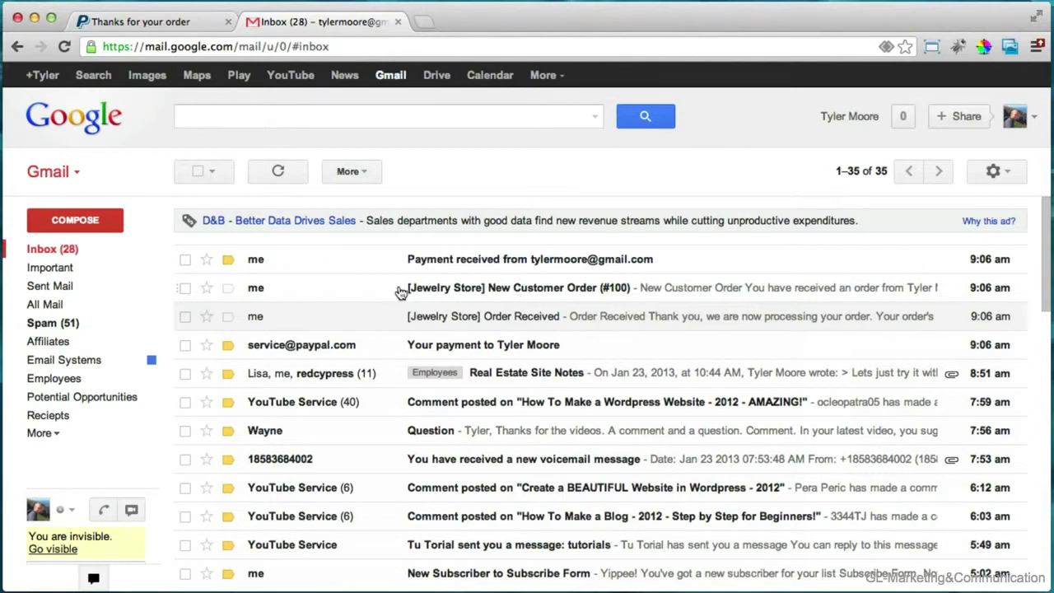
# Step: Read through the New Customer Order (#100) email and return to the inbox
pyautogui.click(366, 292)
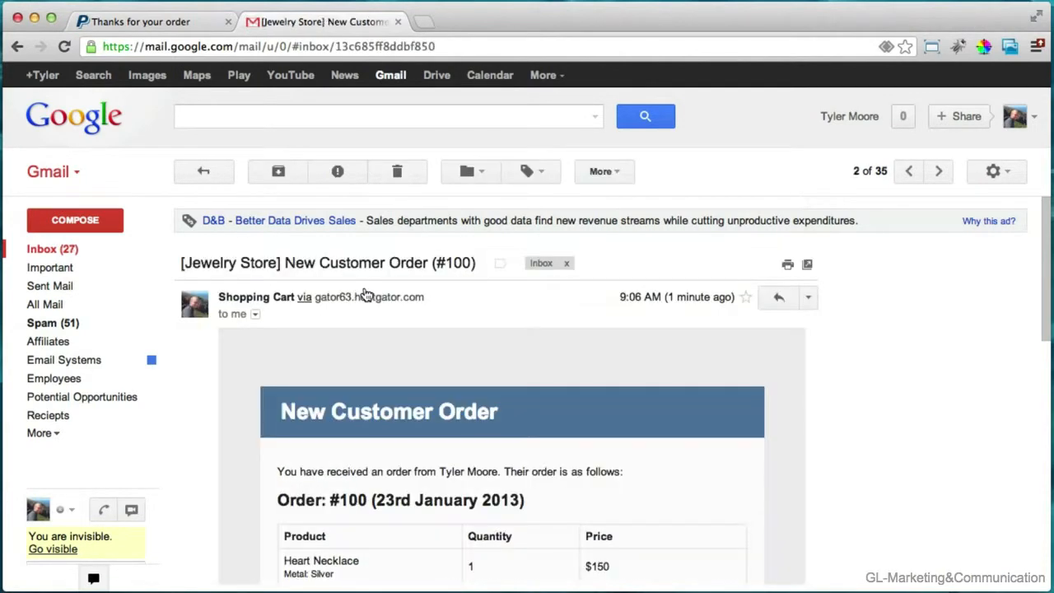
pyautogui.scroll(-4, 430, 338)
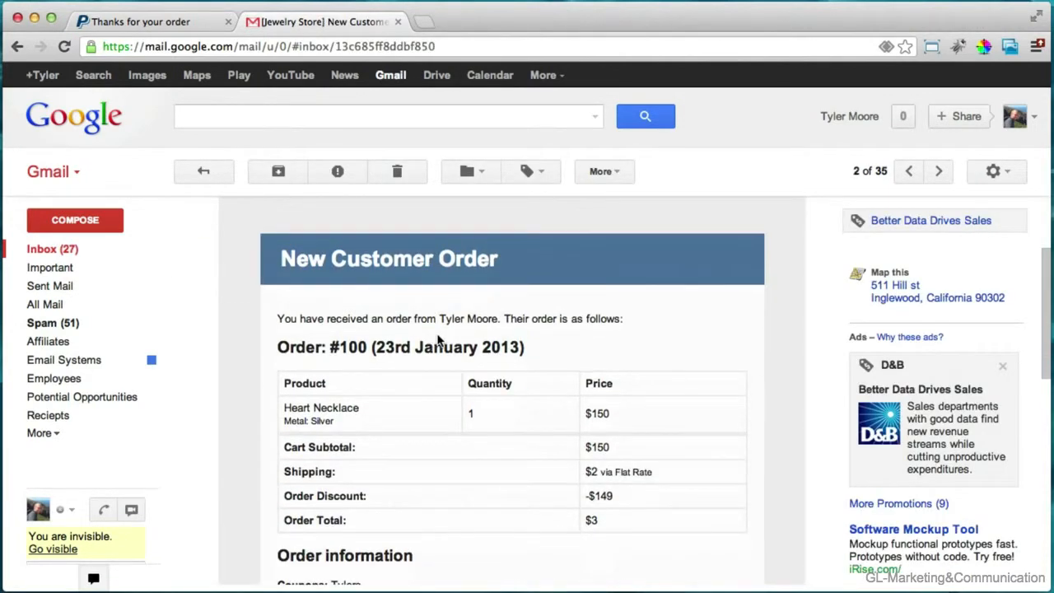
pyautogui.scroll(-1, 597, 401)
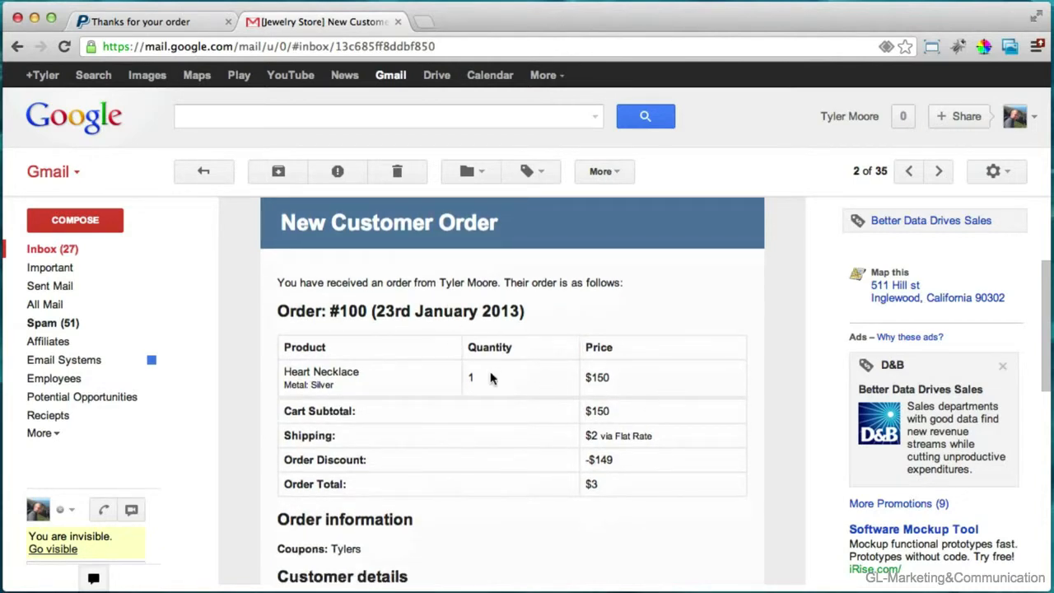
pyautogui.scroll(-3, 489, 376)
pyautogui.scroll(6, 263, 278)
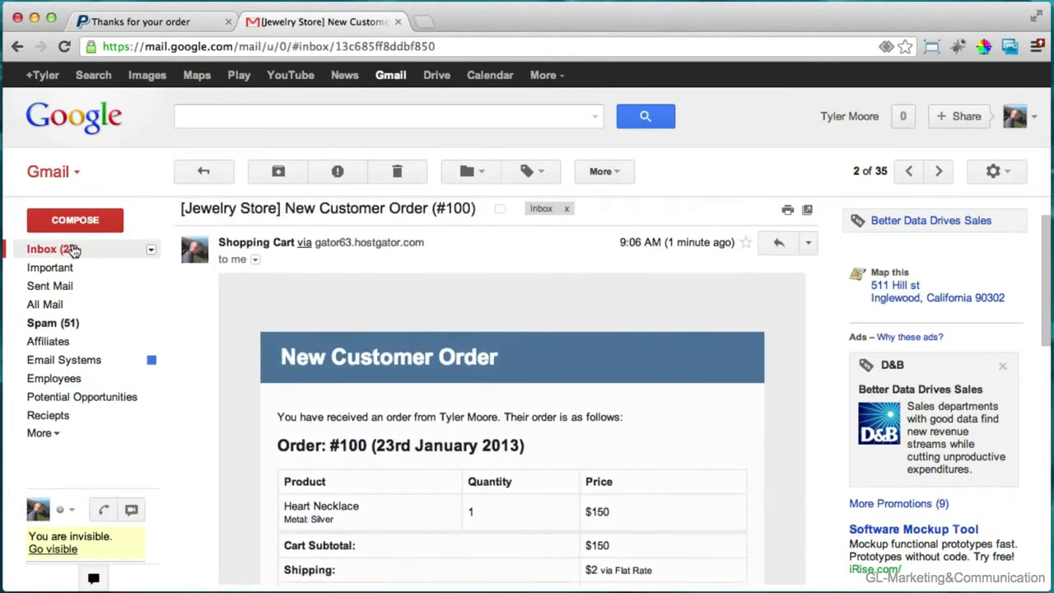
pyautogui.click(69, 249)
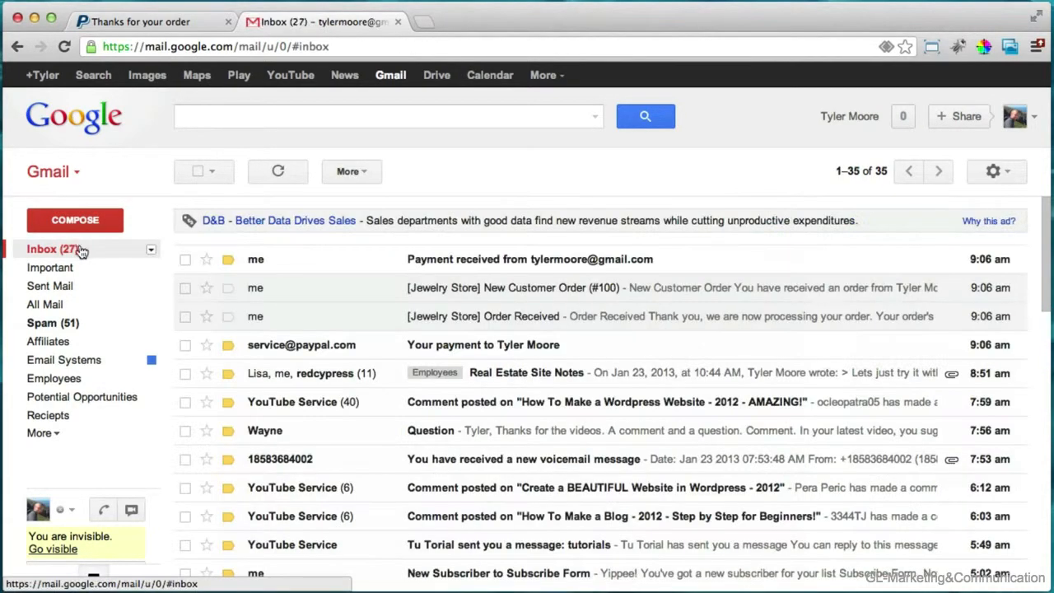
# Step: Read the payment received email's payment and buyer details, then return to the inbox
pyautogui.click(429, 261)
pyautogui.scroll(-3, 506, 329)
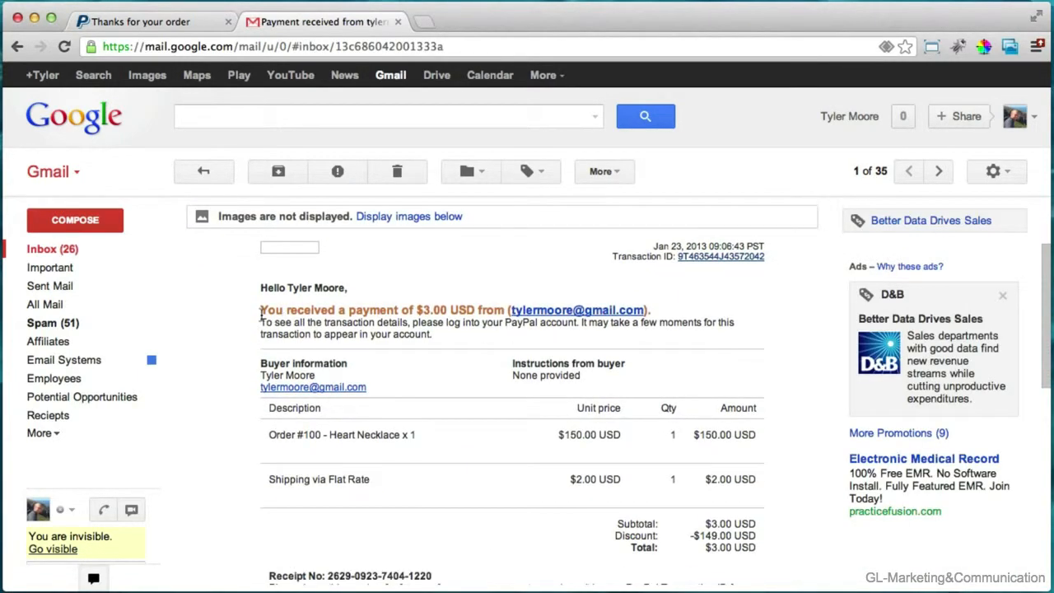
pyautogui.moveTo(260, 311); pyautogui.dragTo(574, 380)
pyautogui.click(574, 380)
pyautogui.click(59, 252)
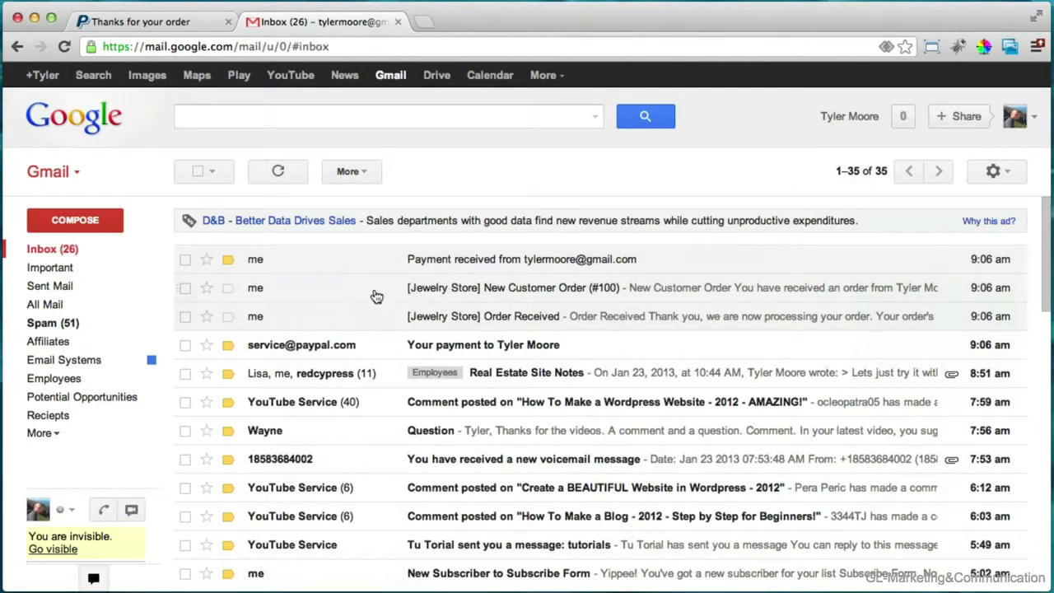
# Step: Close Gmail, load the Jewelry Store homepage and open the Heart Necklace product page
pyautogui.click(398, 22)
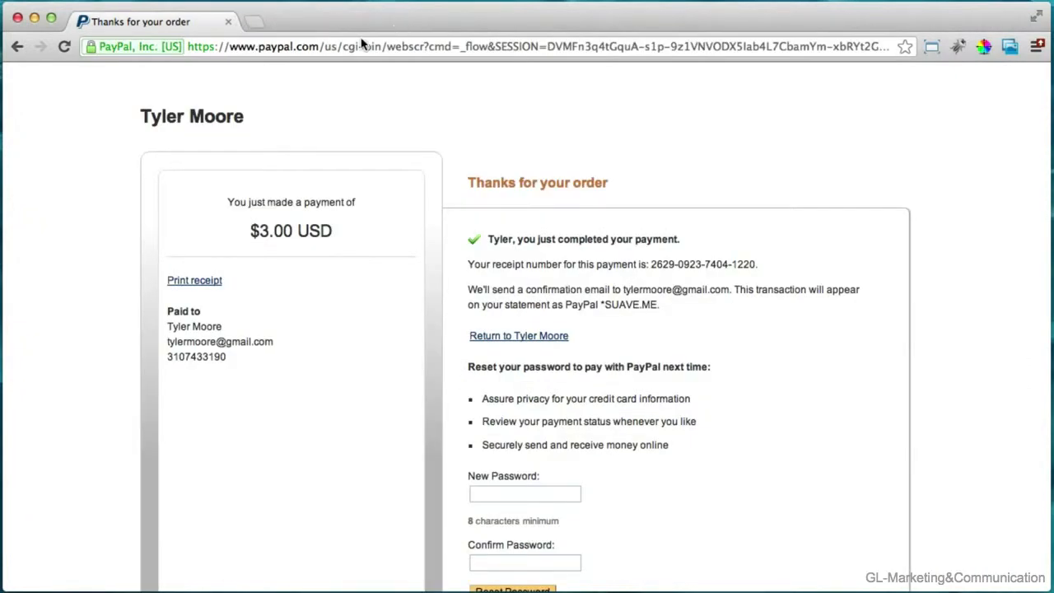
pyautogui.click(296, 47)
pyautogui.write('www.vewgle.com')
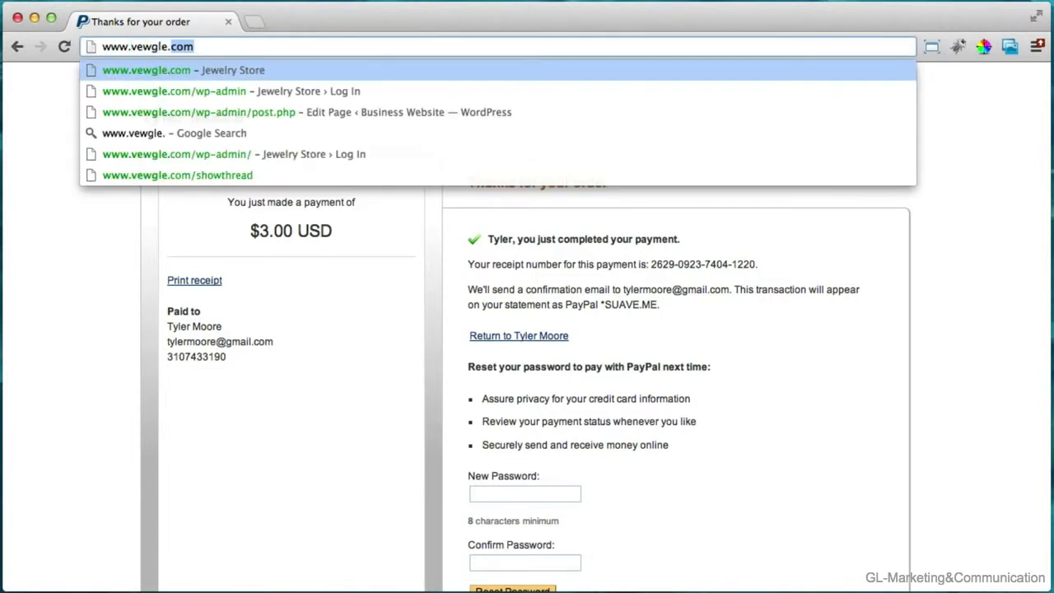
pyautogui.press('Return')
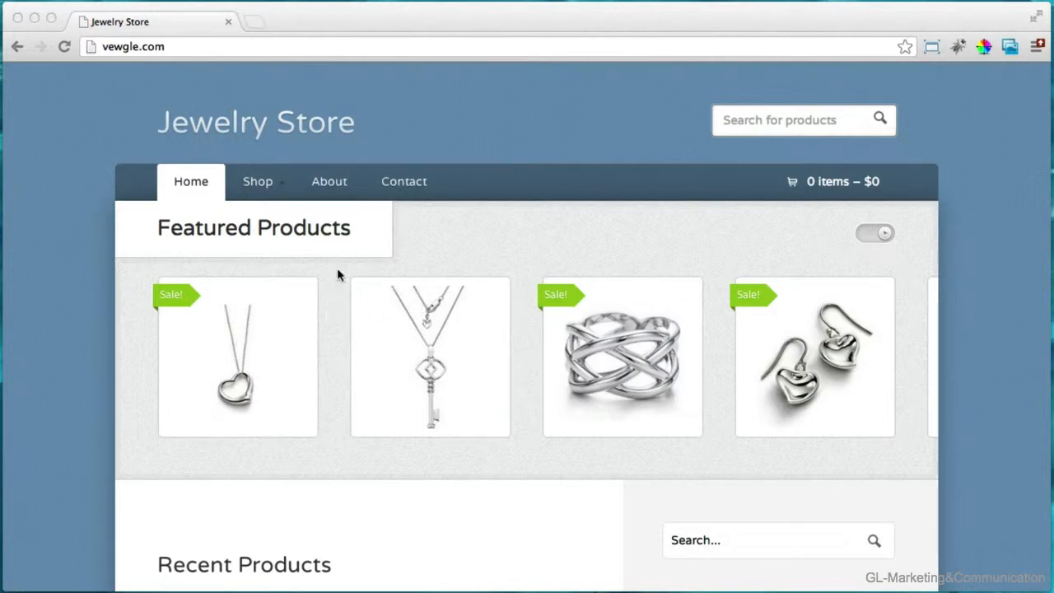
pyautogui.click(423, 225)
pyautogui.moveTo(228, 351)
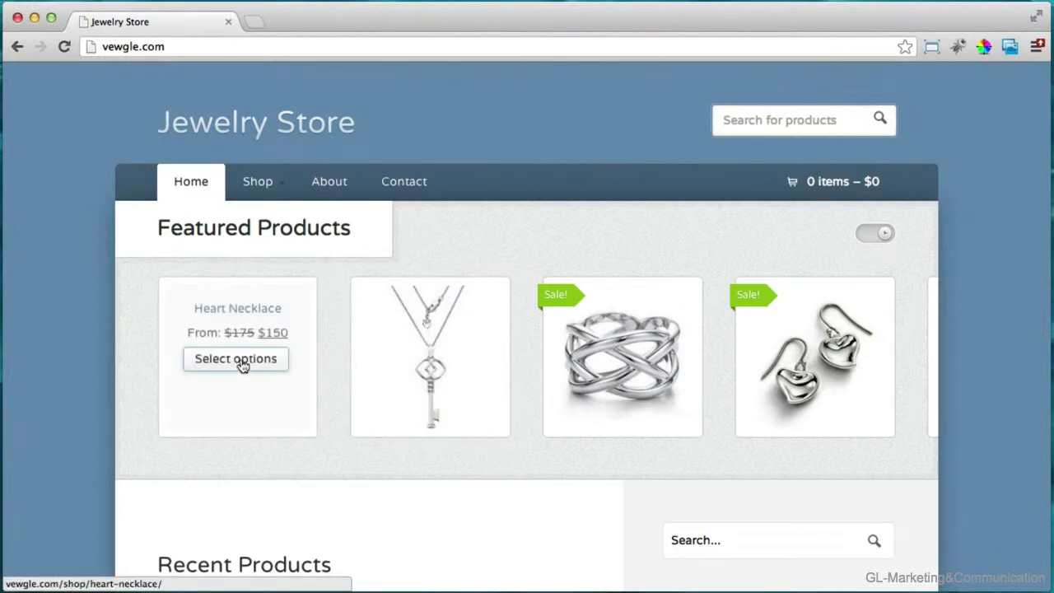
pyautogui.click(241, 363)
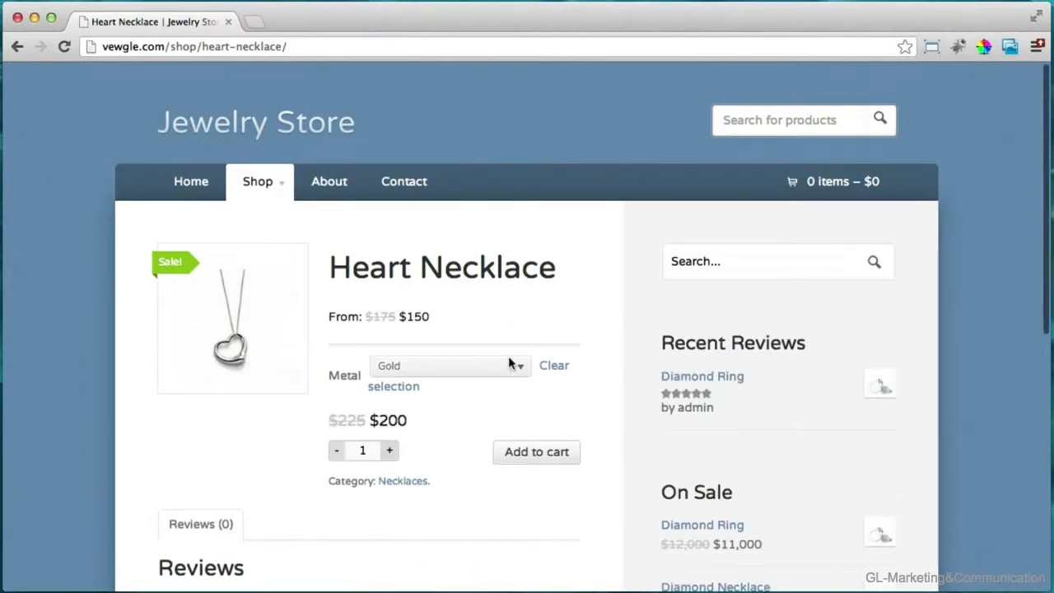
# Step: Add the Gold Heart Necklace to the cart and review the checkout page's order and PayPal option
pyautogui.click(511, 454)
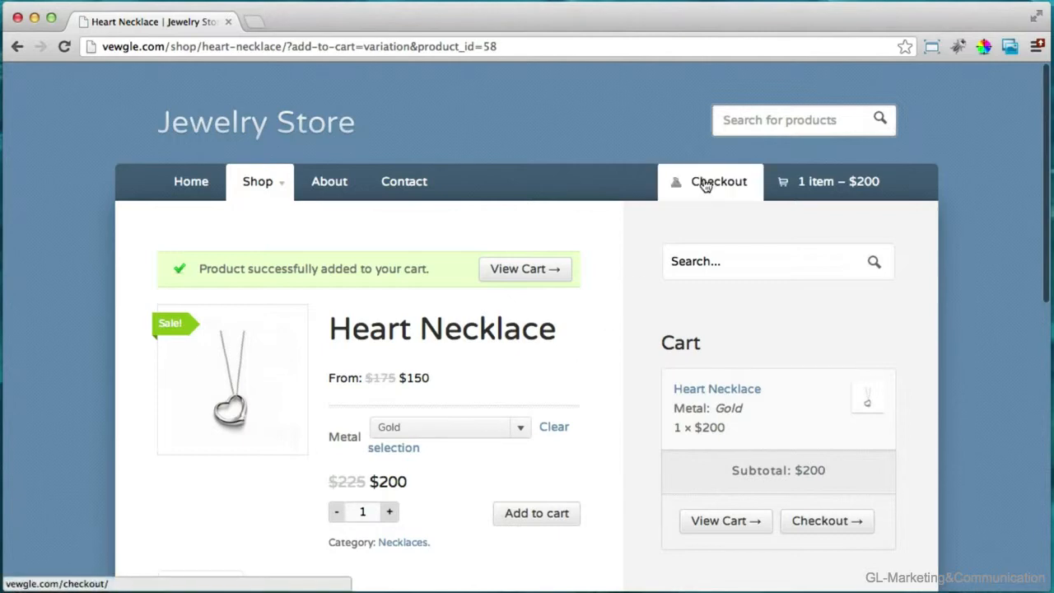
pyautogui.click(705, 185)
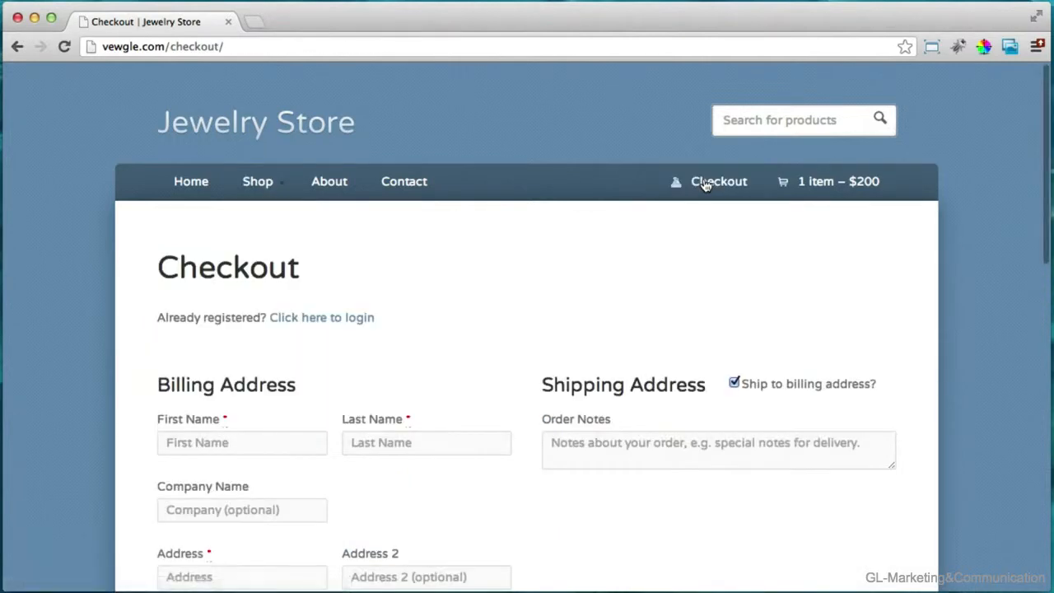
pyautogui.scroll(-3, 593, 293)
pyautogui.scroll(-8, 592, 292)
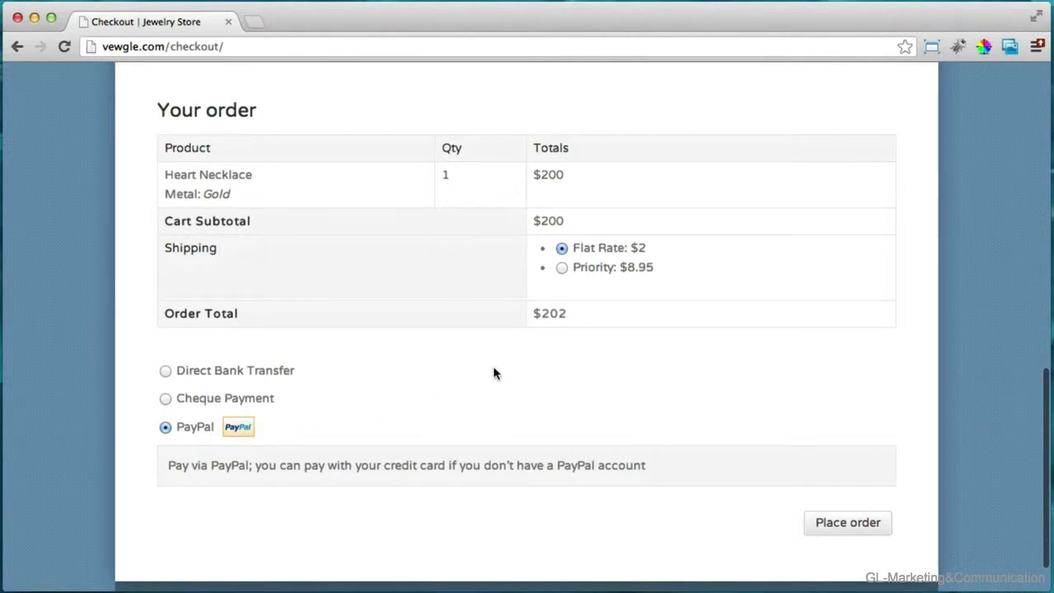
pyautogui.scroll(10, 494, 372)
pyautogui.scroll(2, 493, 372)
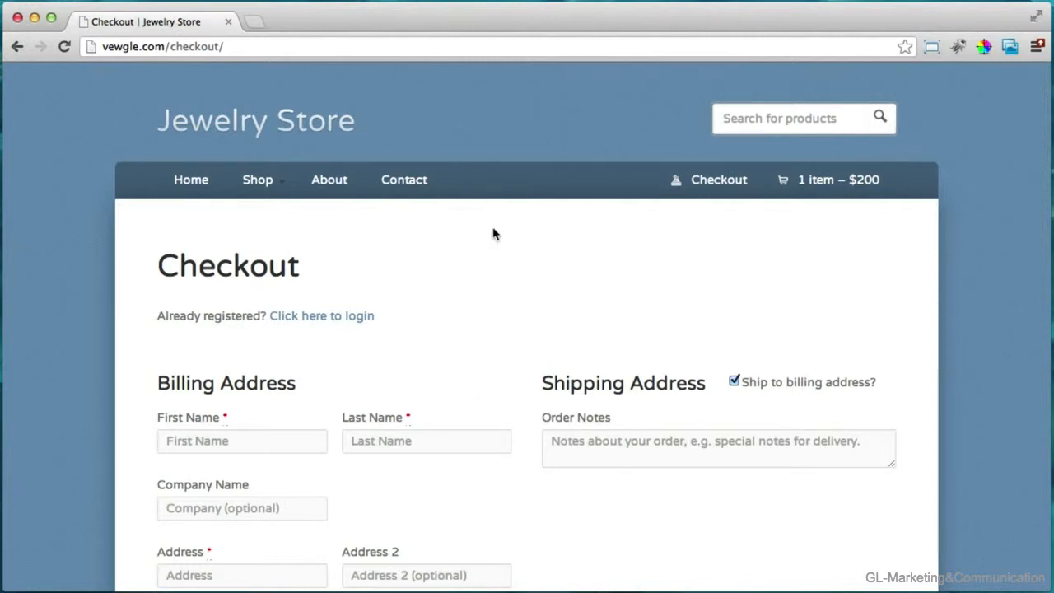
pyautogui.click(255, 23)
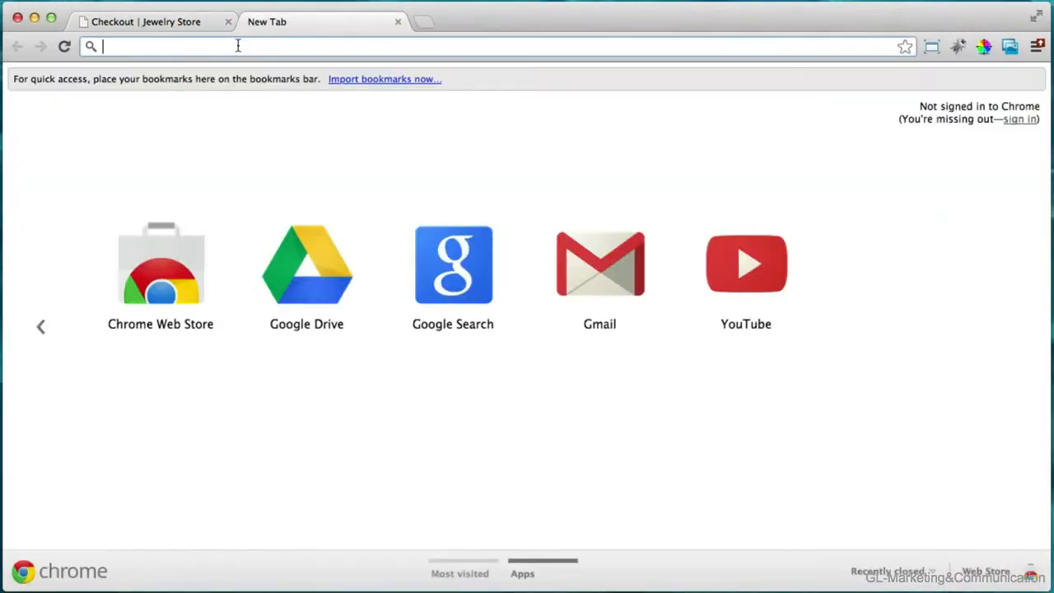
pyautogui.write('www.payp')
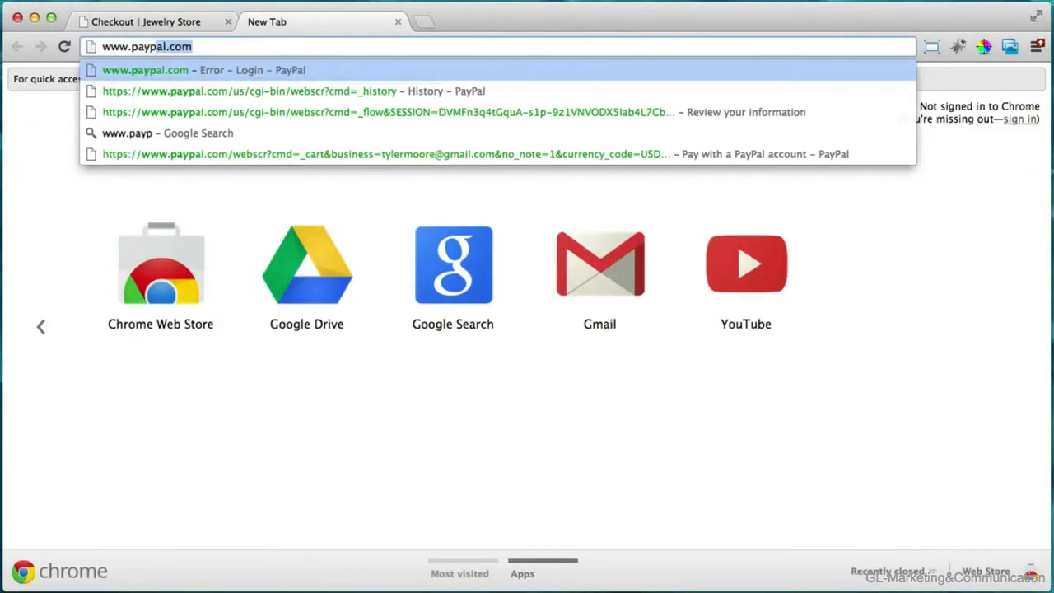
pyautogui.write('al.com')
pyautogui.press('Return')
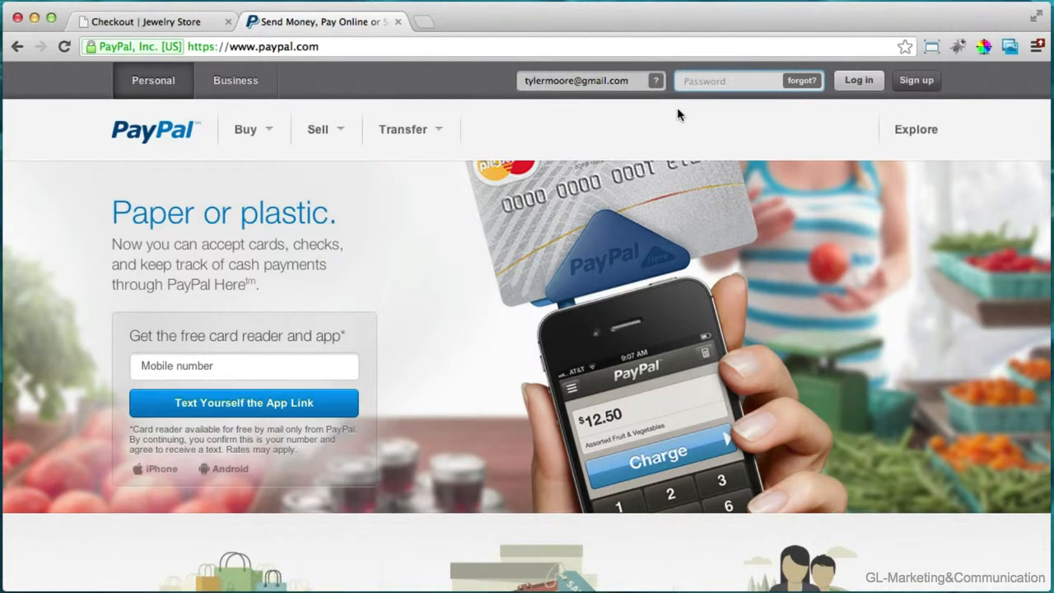
pyautogui.write('********')
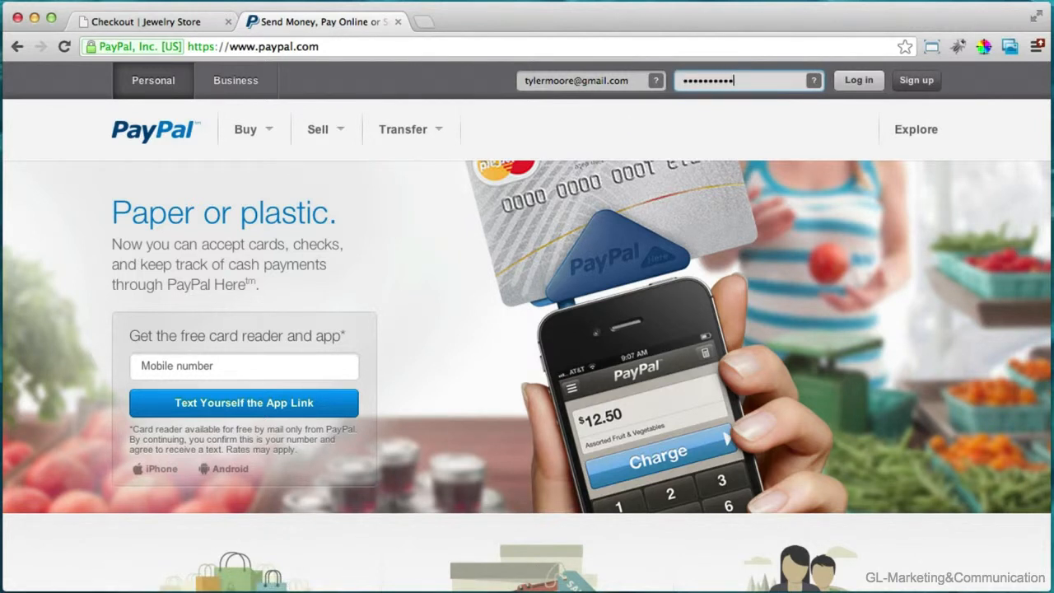
pyautogui.press('Return')
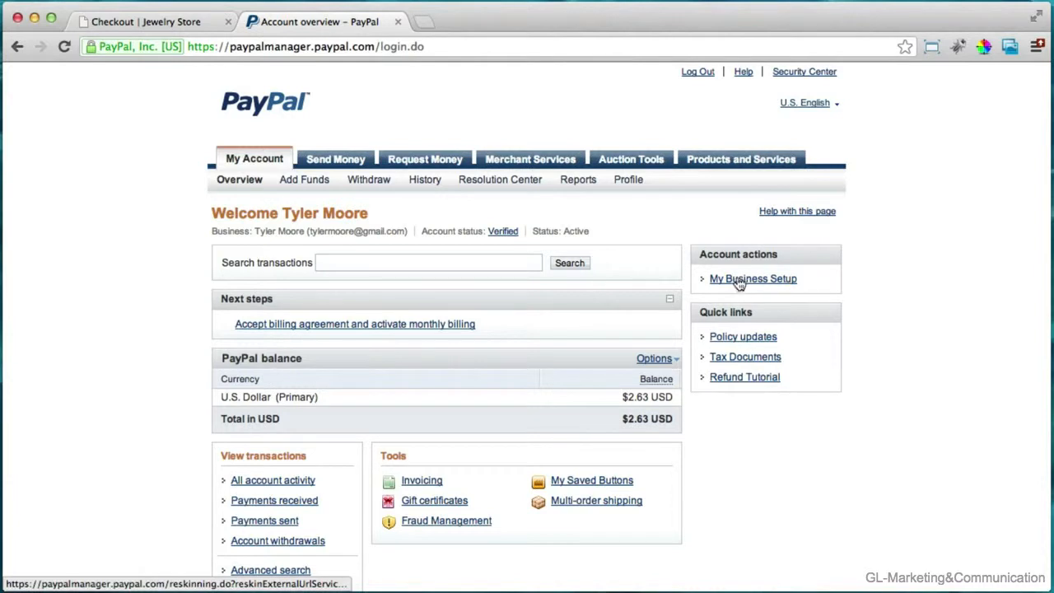
pyautogui.moveTo(622, 397); pyautogui.dragTo(652, 399)
pyautogui.click(655, 398)
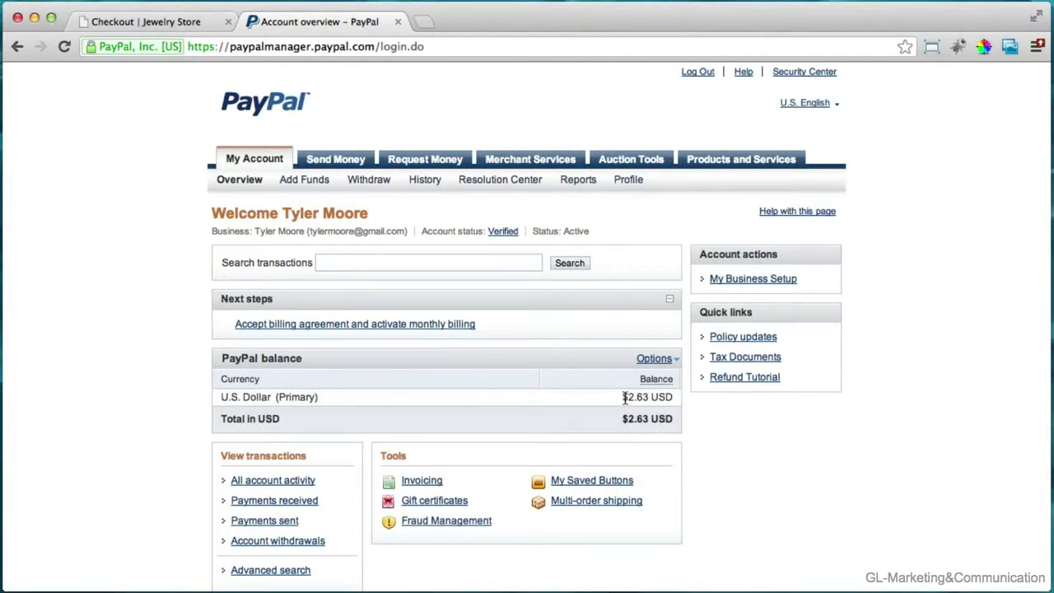
pyautogui.moveTo(623, 400); pyautogui.dragTo(655, 397)
pyautogui.click(650, 398)
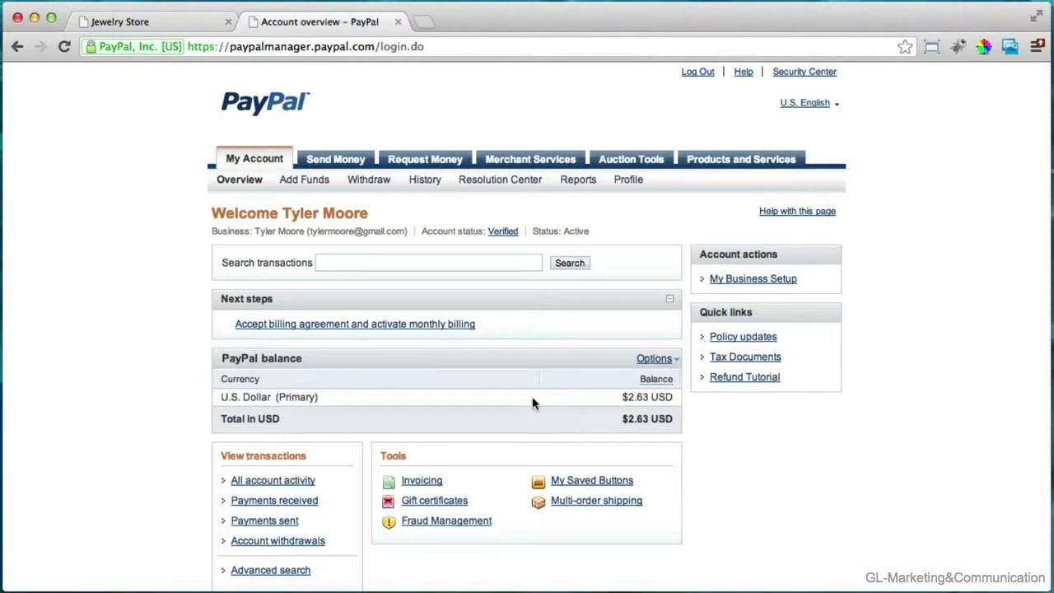
# Step: Open the Withdraw money page and point out bank transfer's 3-4 business days and Free! cost
pyautogui.click(368, 183)
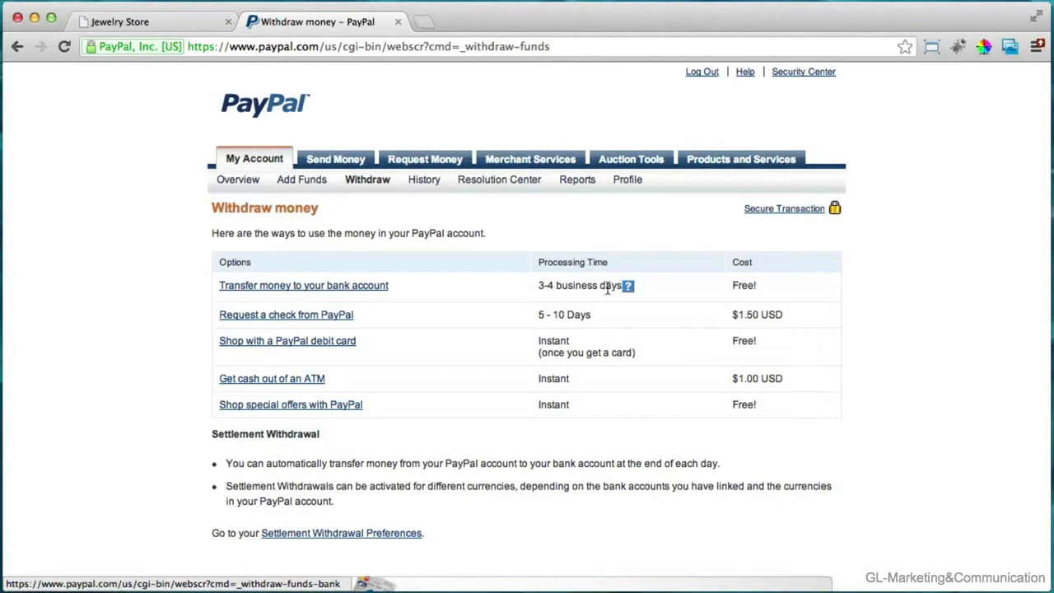
pyautogui.moveTo(537, 285); pyautogui.dragTo(610, 284)
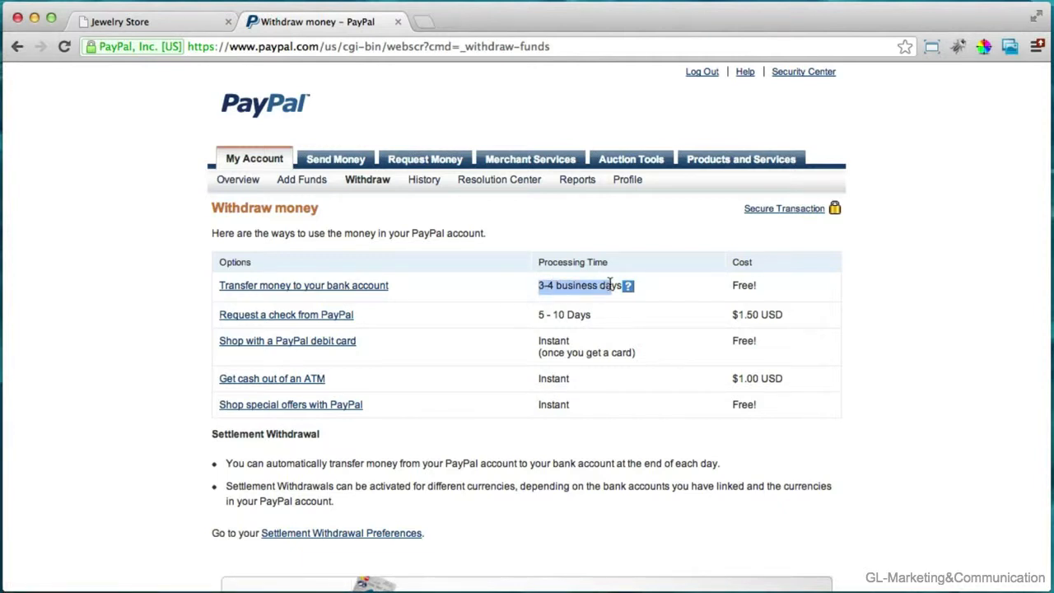
pyautogui.click(612, 284)
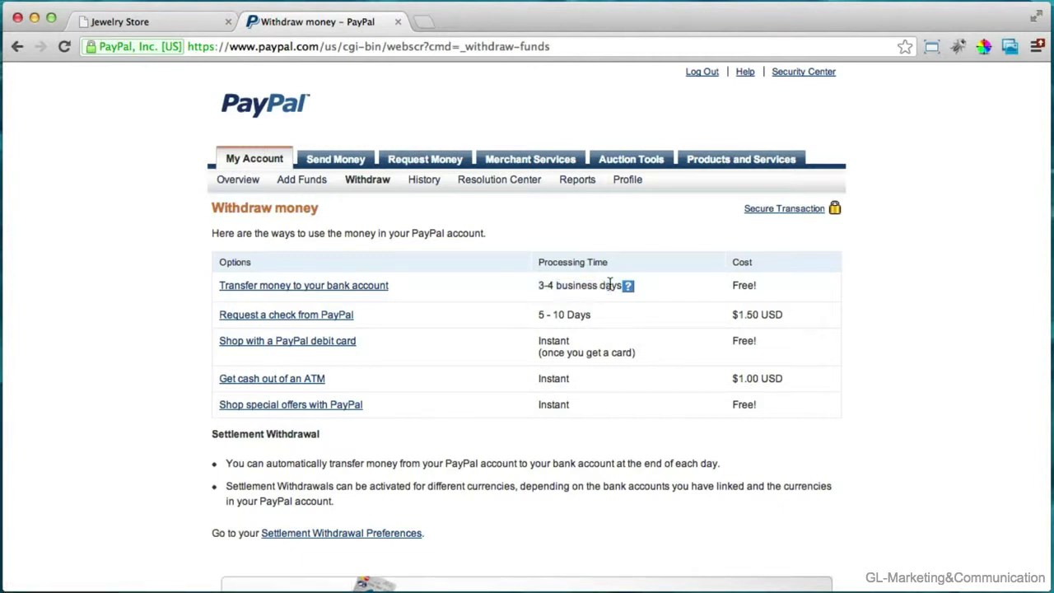
pyautogui.doubleClick(740, 286)
pyautogui.click(740, 286)
# Step: Close the PayPal tab and reload the Jewelry Store homepage
pyautogui.click(171, 21)
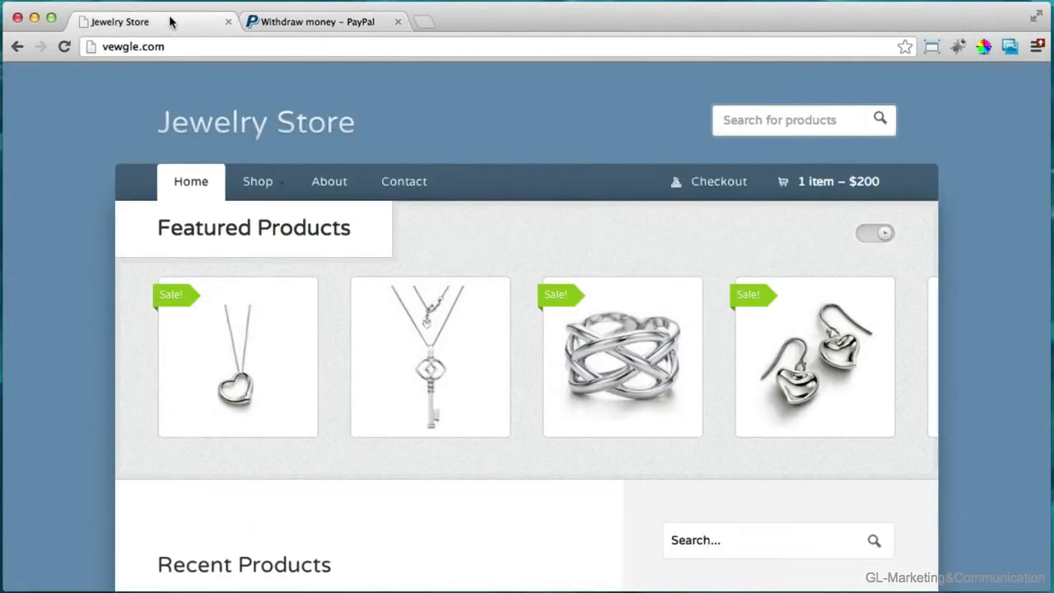
pyautogui.click(311, 25)
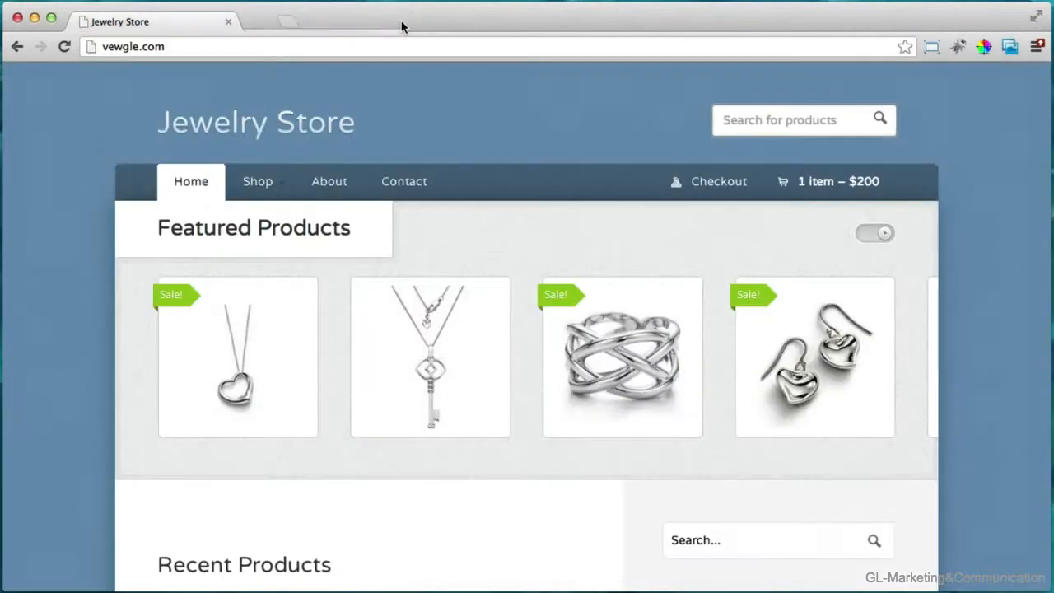
pyautogui.click(398, 22)
pyautogui.click(214, 127)
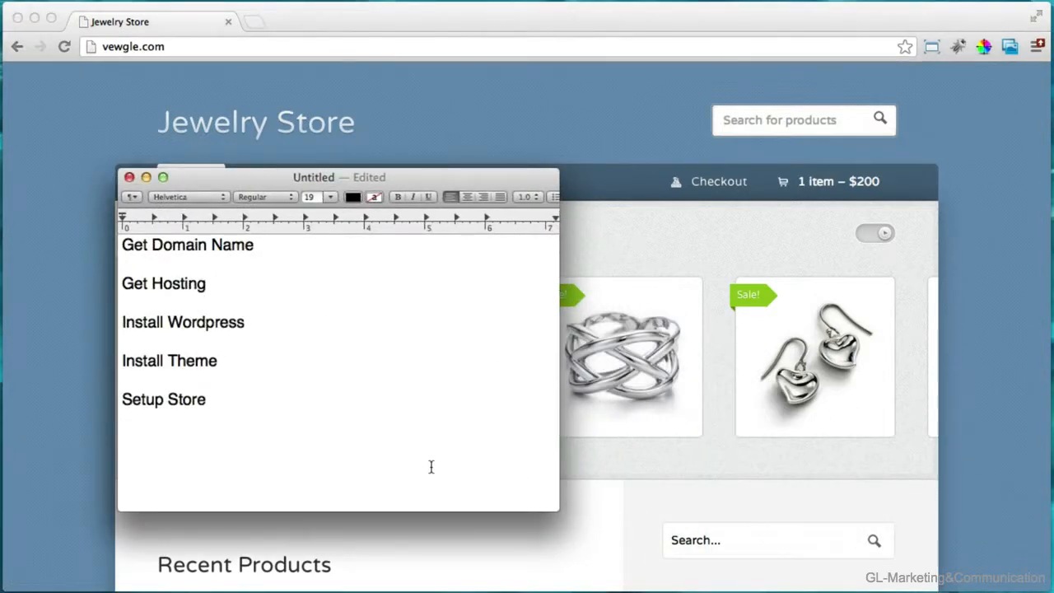
pyautogui.click(287, 247)
pyautogui.write('www.YourWebsiut')
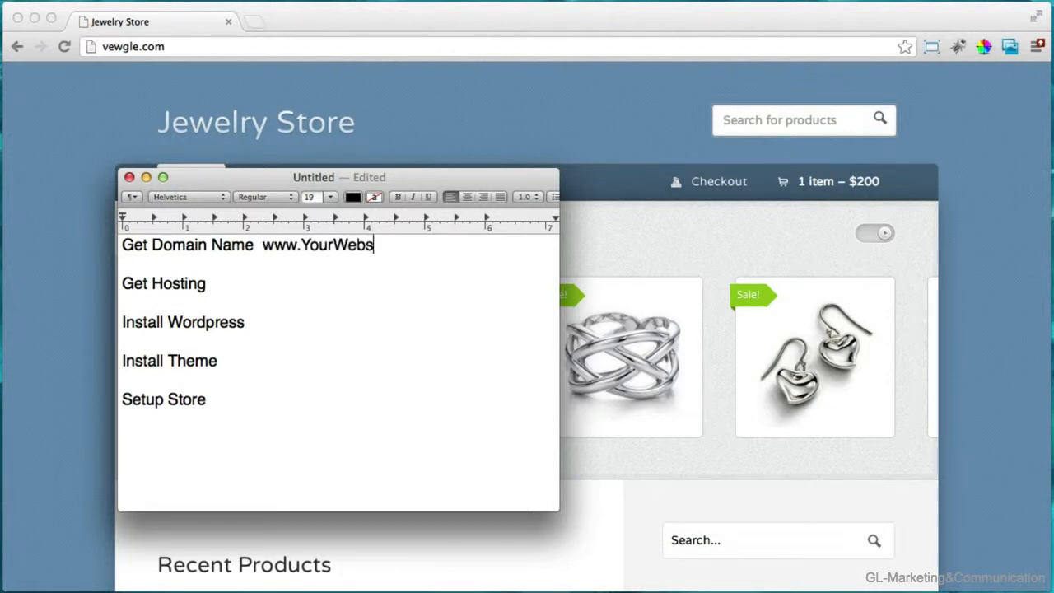
pyautogui.press('BackSpace')
pyautogui.press('BackSpace')
pyautogui.write('te.com')
pyautogui.click(394, 247)
pyautogui.moveTo(395, 247); pyautogui.dragTo(431, 247)
pyautogui.click(423, 247)
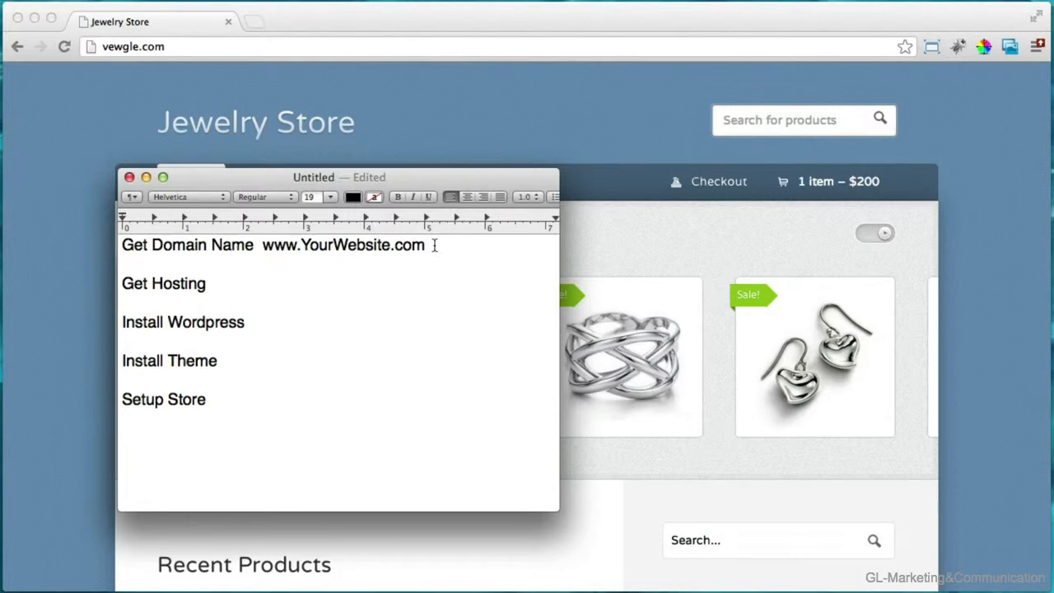
pyautogui.moveTo(433, 245); pyautogui.dragTo(266, 250)
pyautogui.click(265, 247)
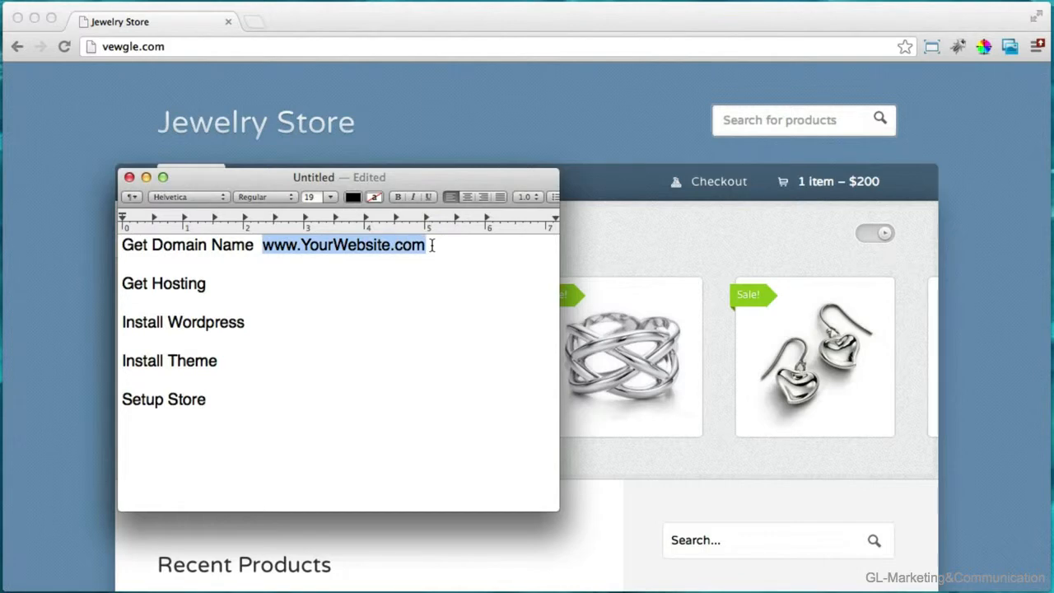
pyautogui.click(235, 286)
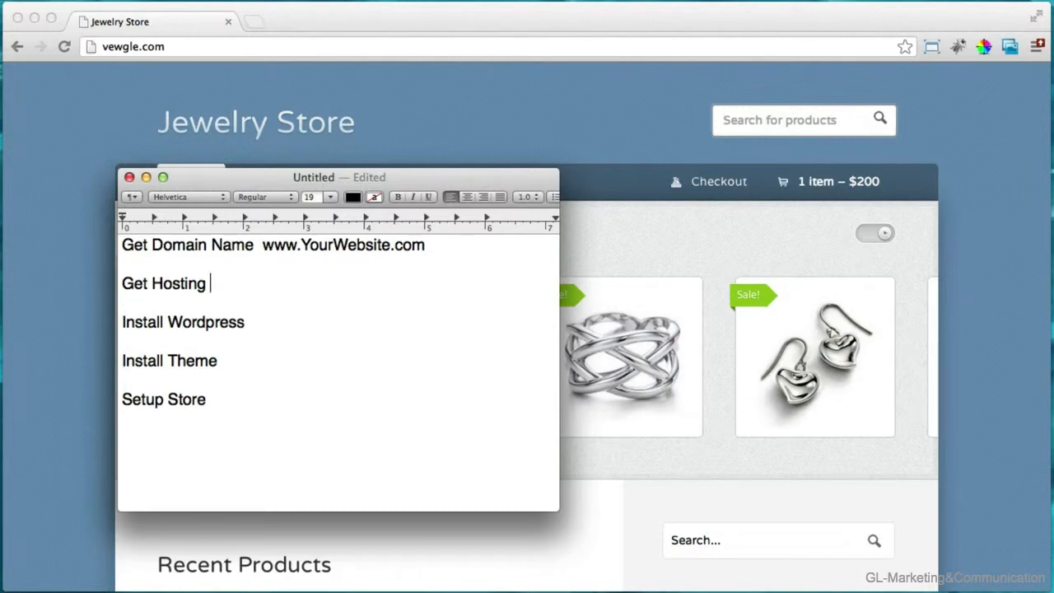
pyautogui.click(262, 244)
pyautogui.moveTo(262, 244); pyautogui.dragTo(424, 244)
pyautogui.click(234, 288)
pyautogui.moveTo(261, 245); pyautogui.dragTo(367, 245)
pyautogui.moveTo(261, 245); pyautogui.dragTo(428, 246)
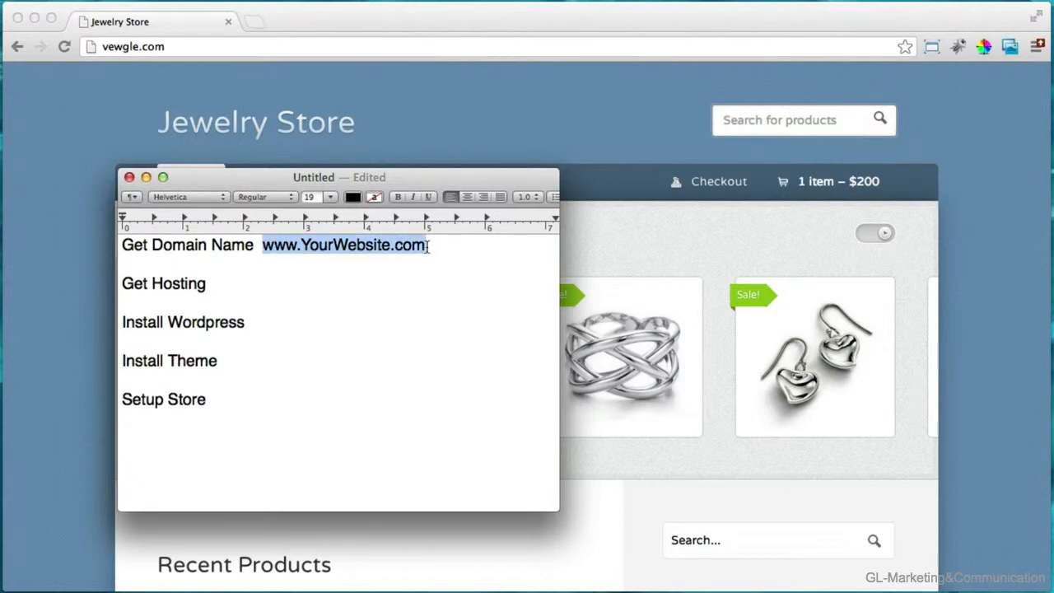
pyautogui.click(260, 290)
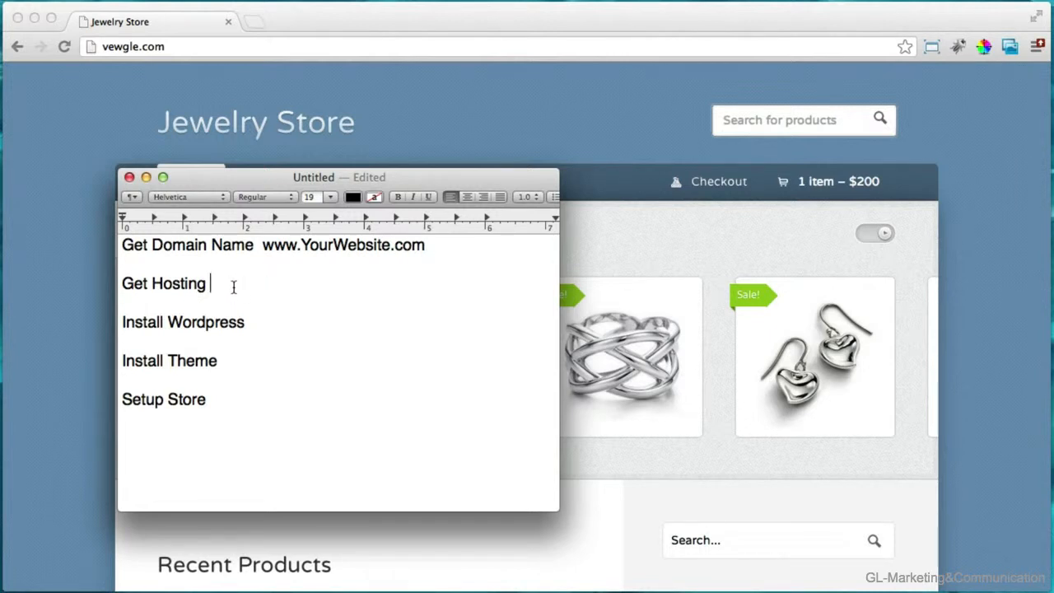
pyautogui.click(305, 321)
pyautogui.doubleClick(207, 323)
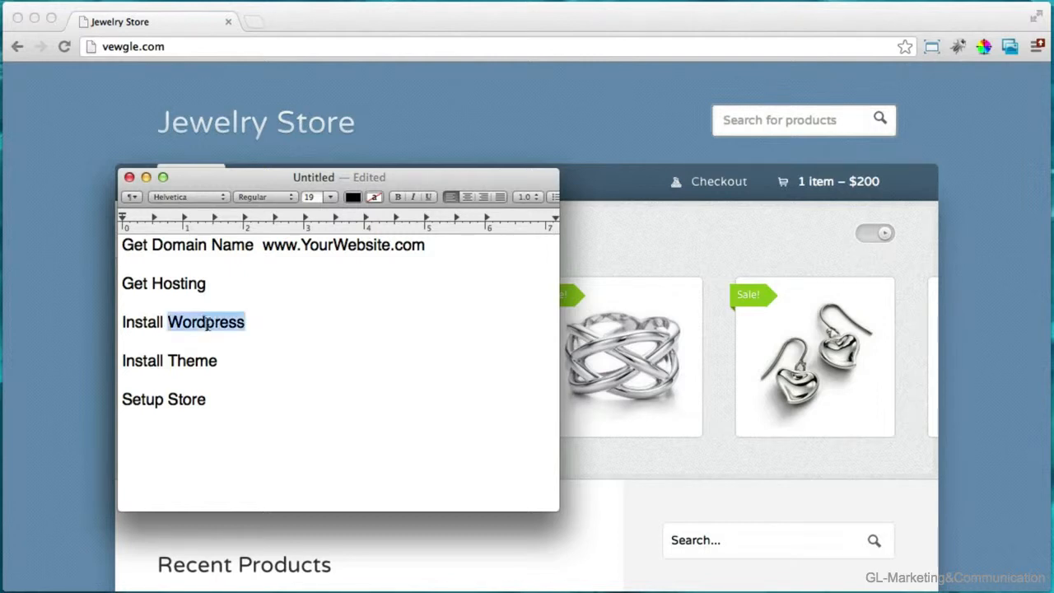
pyautogui.click(276, 322)
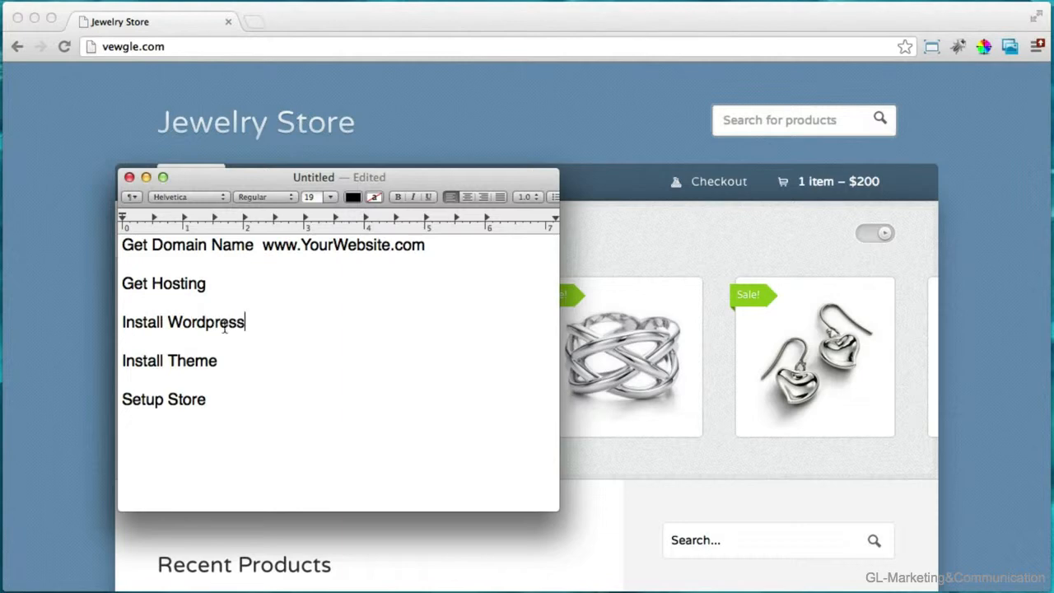
pyautogui.moveTo(123, 322); pyautogui.dragTo(245, 323)
pyautogui.click(245, 323)
pyautogui.click(247, 367)
pyautogui.doubleClick(199, 360)
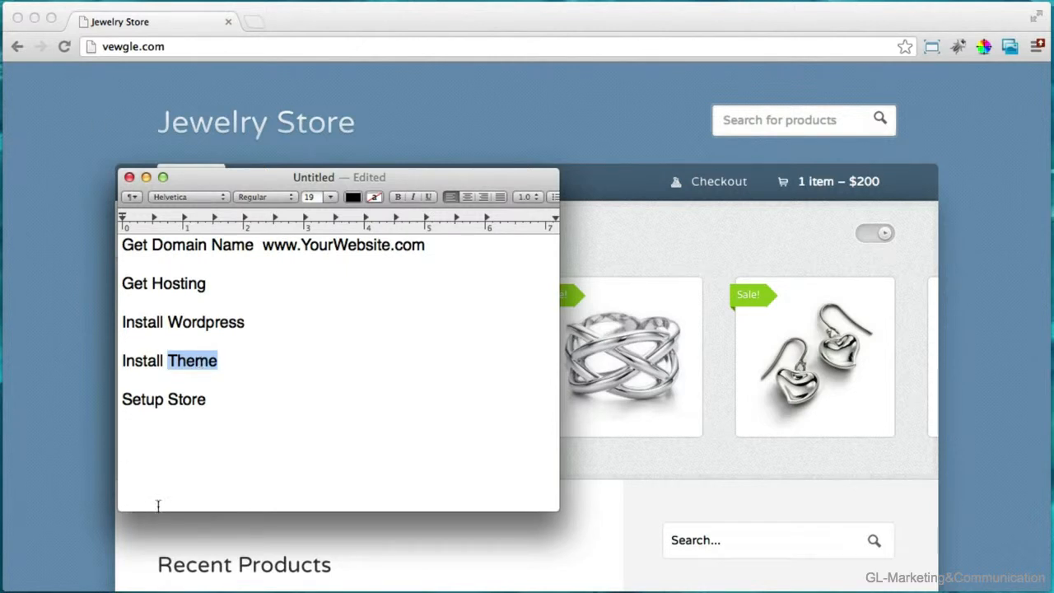
pyautogui.click(240, 360)
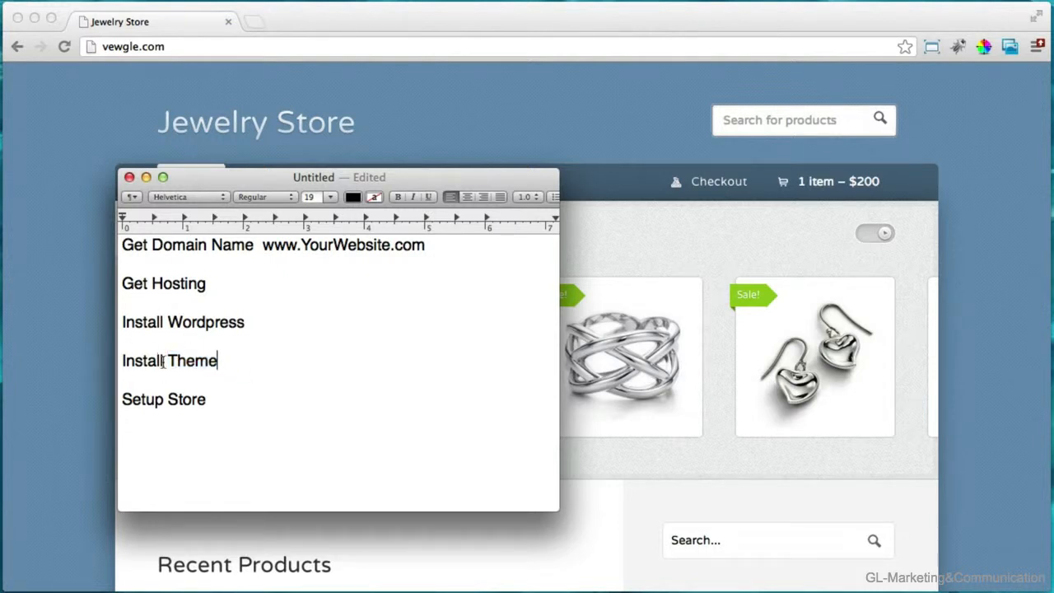
pyautogui.click(232, 402)
# Step: Add the '- $15 Year' domain price after the website address
pyautogui.moveTo(122, 243); pyautogui.dragTo(463, 244)
pyautogui.click(471, 245)
pyautogui.write('- $15 Year')
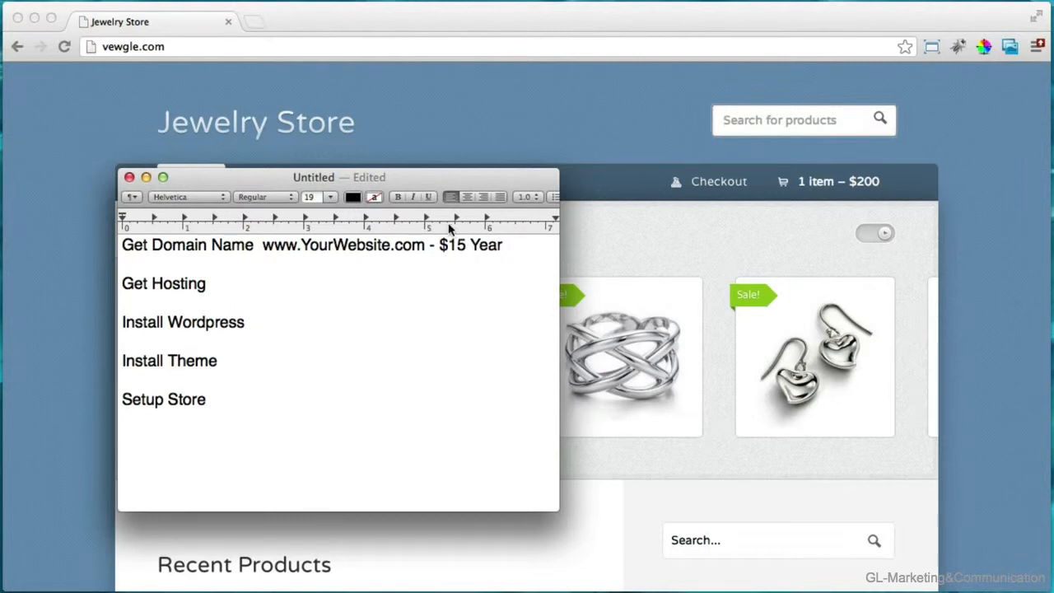
pyautogui.moveTo(438, 244); pyautogui.dragTo(503, 245)
pyautogui.click(509, 245)
# Step: Add '- $10 Monthly' to Get Hosting and '- Free' to Install Wordpress
pyautogui.click(288, 283)
pyautogui.write('- $10 Monthly')
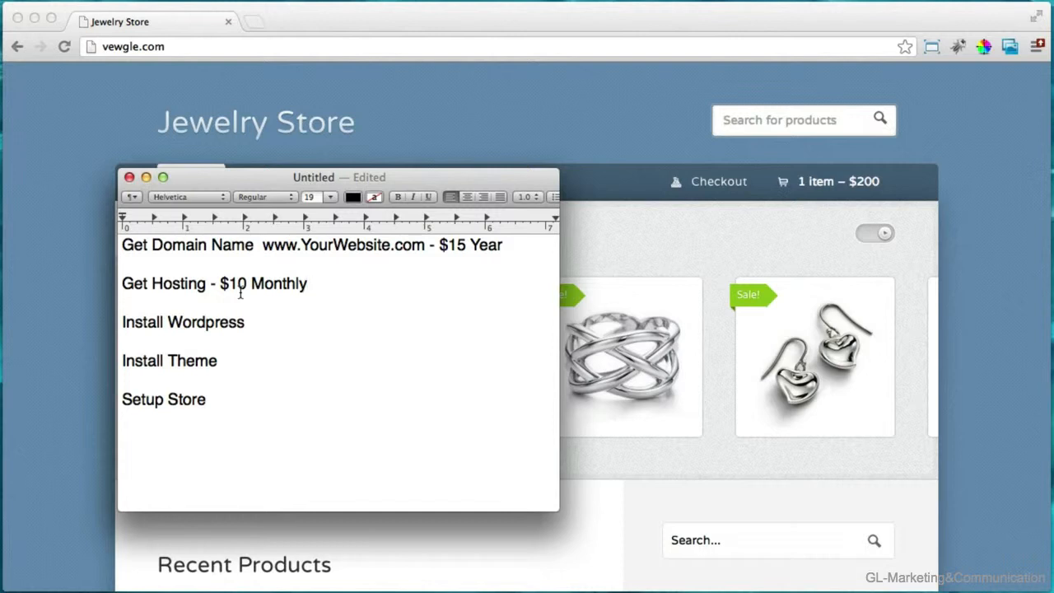
pyautogui.click(266, 323)
pyautogui.write('- Free')
# Step: Mark Install Theme and Setup Store '- Free' and start new lines below the list
pyautogui.click(245, 364)
pyautogui.write('- Free')
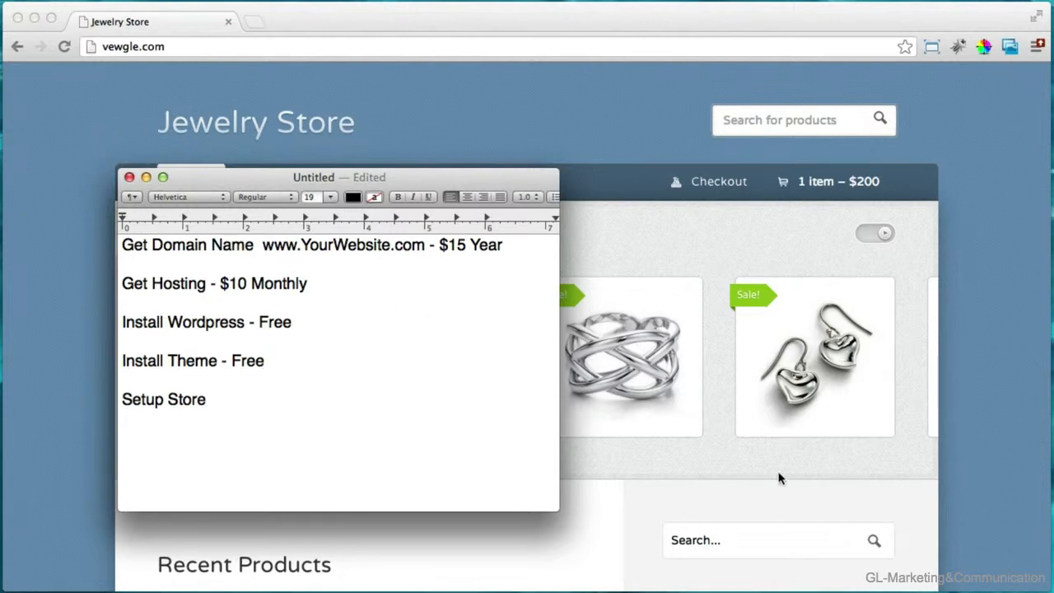
pyautogui.click(252, 402)
pyautogui.write('- Free')
pyautogui.press('Return')
pyautogui.press('Return')
# Step: Type the $25 total and highlight the domain and hosting lines as the paid items
pyautogui.write('$25')
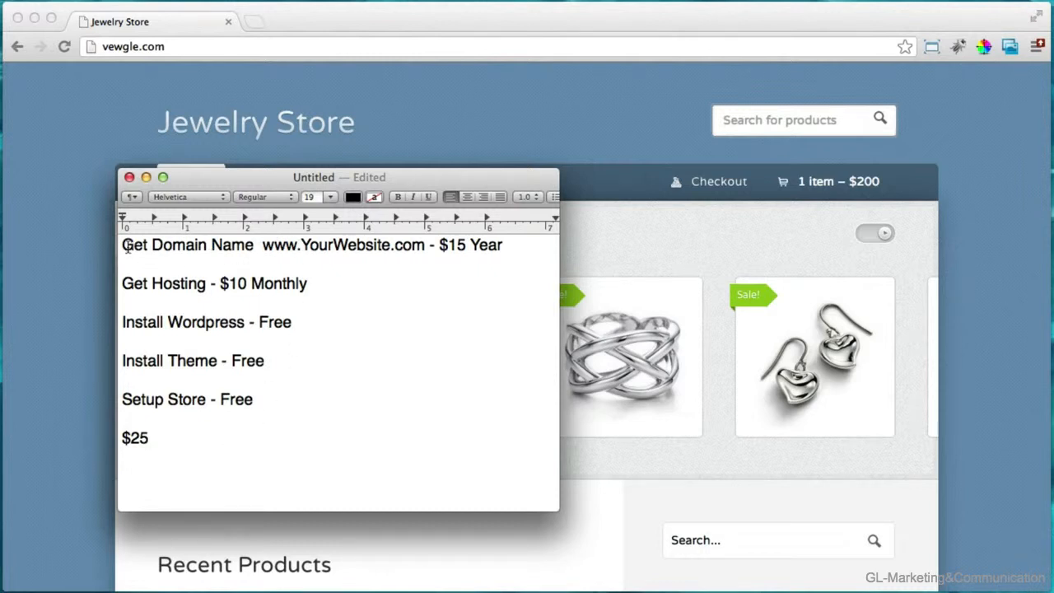
pyautogui.moveTo(122, 246); pyautogui.dragTo(436, 284)
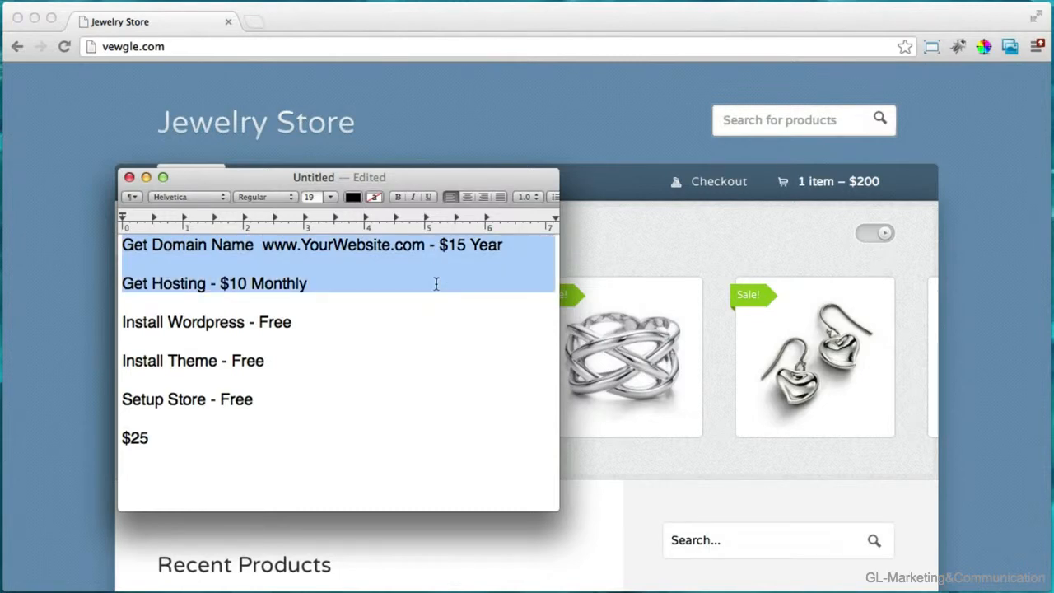
pyautogui.click(420, 290)
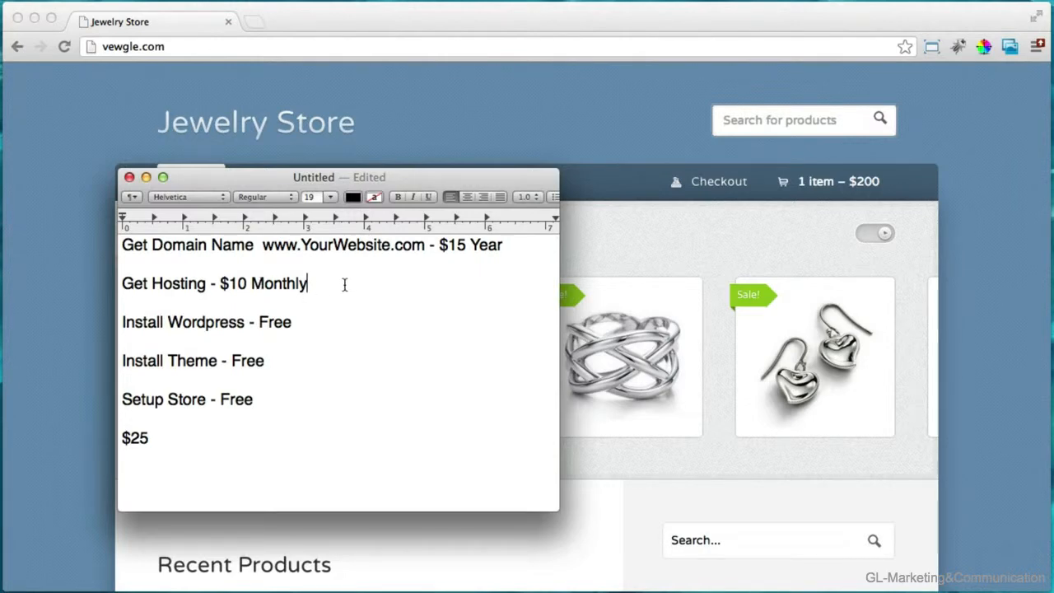
pyautogui.moveTo(344, 284); pyautogui.dragTo(125, 233)
pyautogui.click(146, 177)
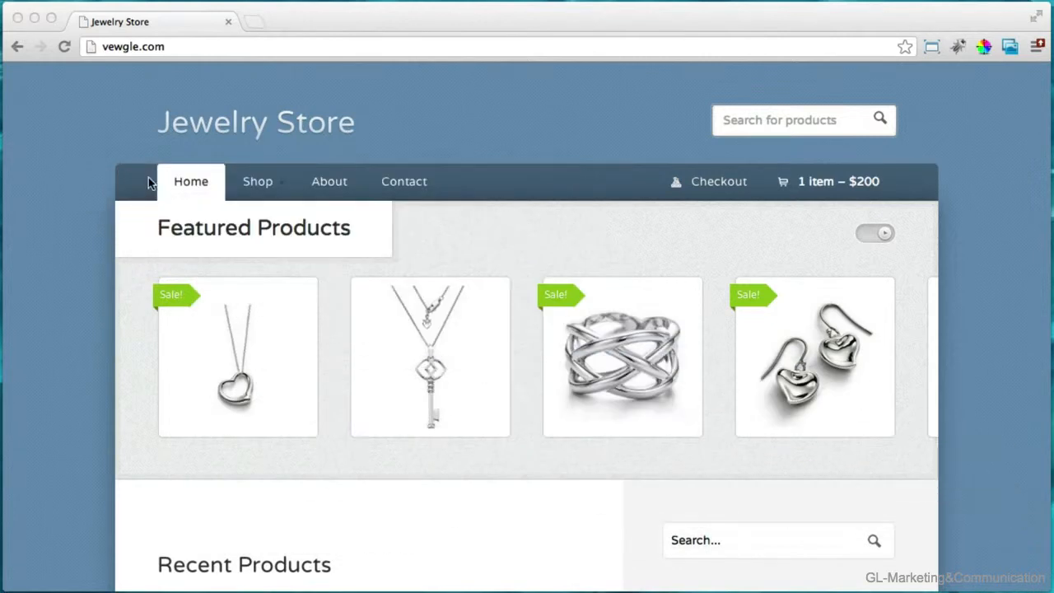
pyautogui.click(195, 47)
pyautogui.write('www.')
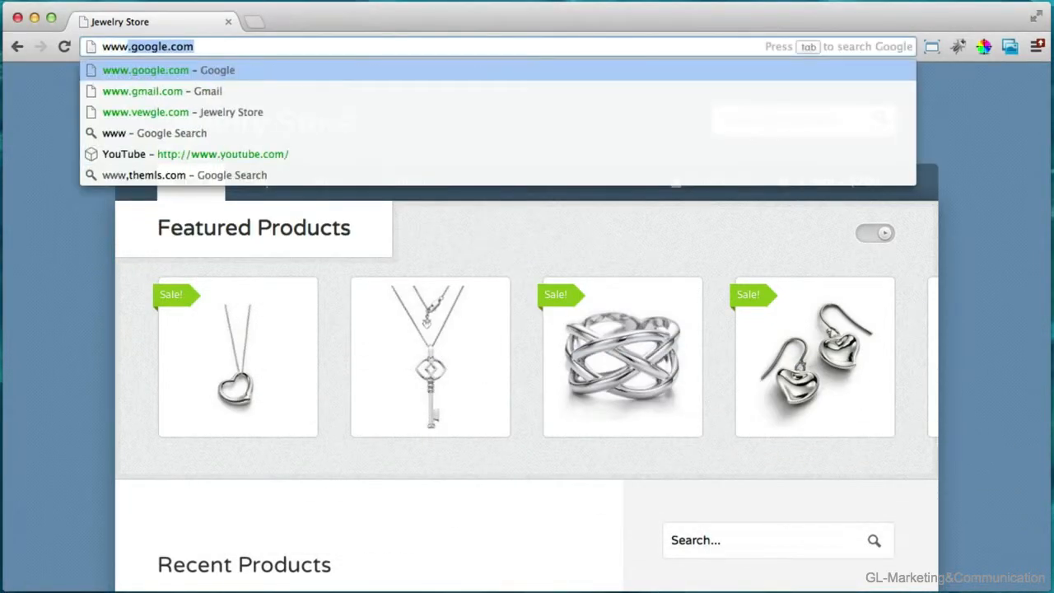
pyautogui.write('hostgator.com')
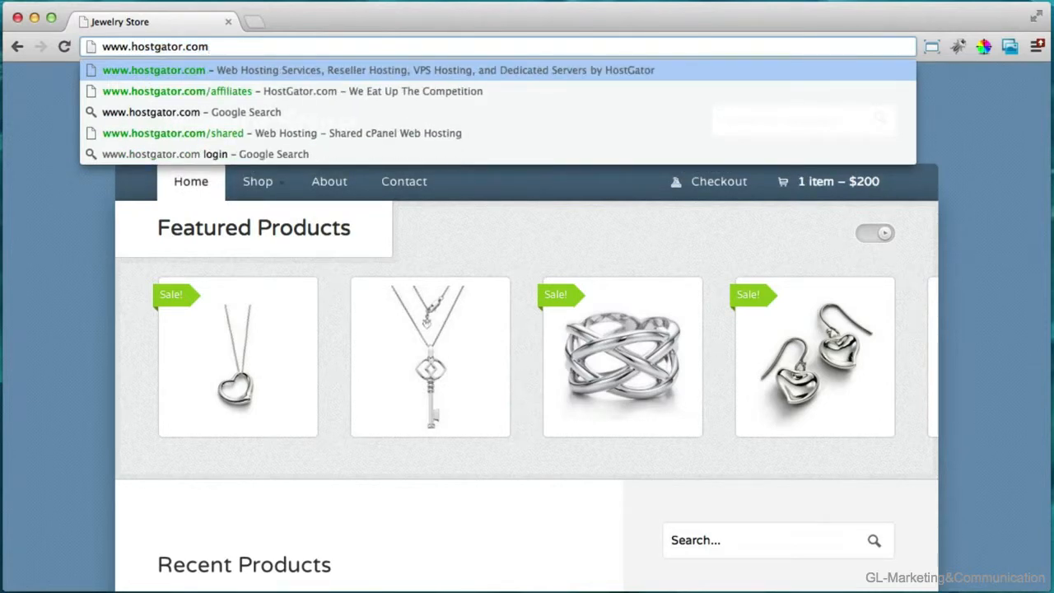
pyautogui.press('Return')
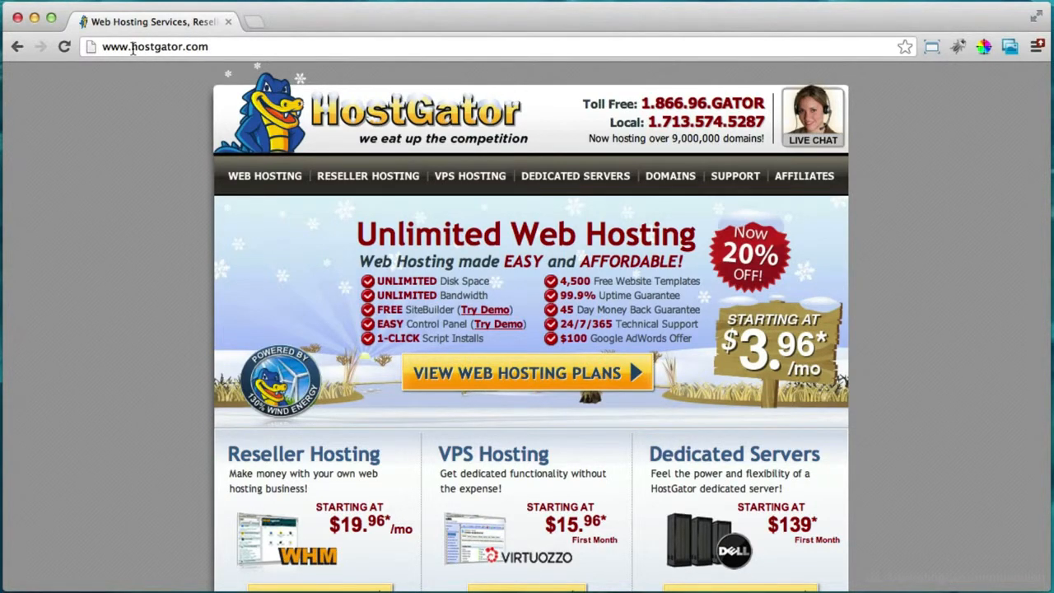
pyautogui.moveTo(133, 50); pyautogui.dragTo(223, 56)
pyautogui.click(228, 52)
pyautogui.click(212, 47)
pyautogui.click(218, 46)
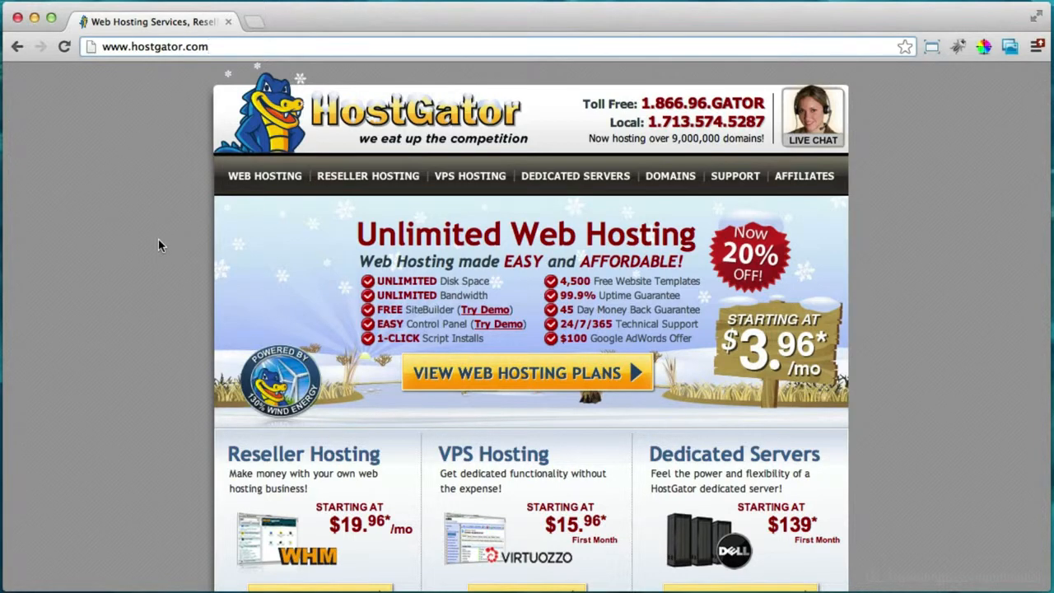
pyautogui.click(809, 140)
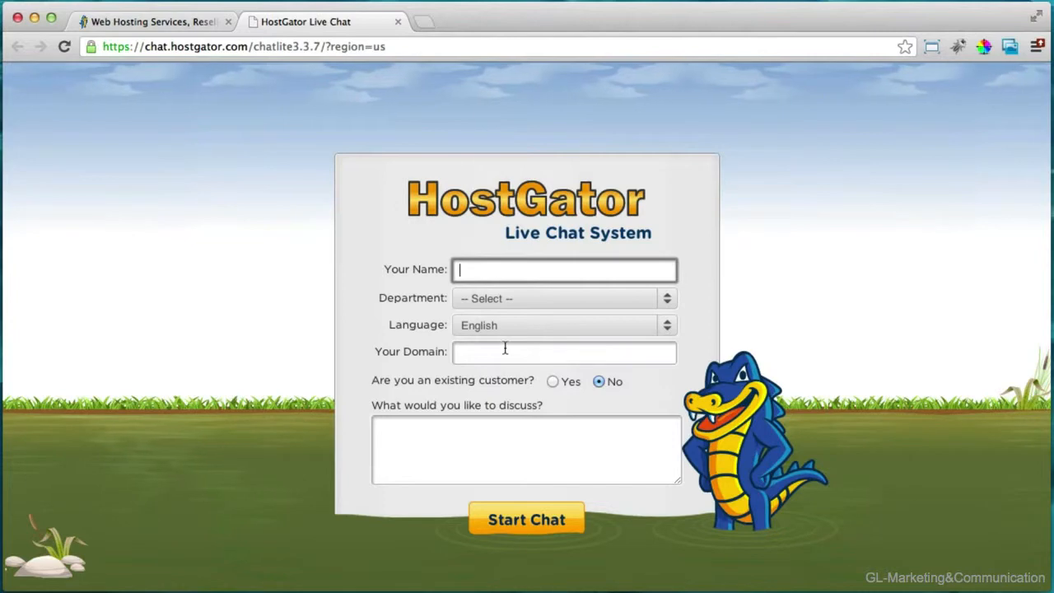
pyautogui.click(398, 22)
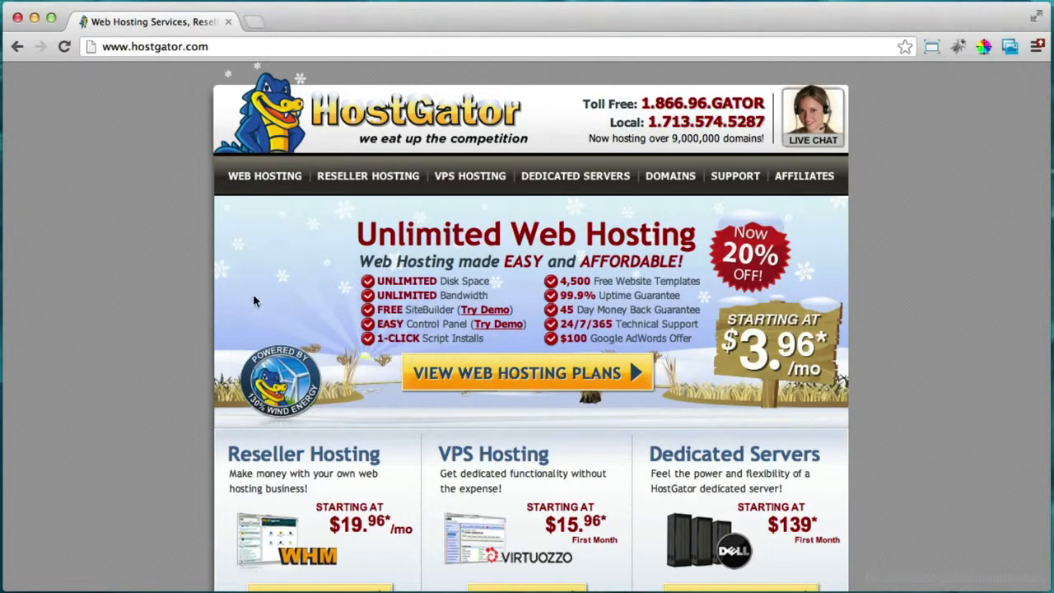
pyautogui.scroll(-3, 247, 284)
pyautogui.scroll(3, 247, 284)
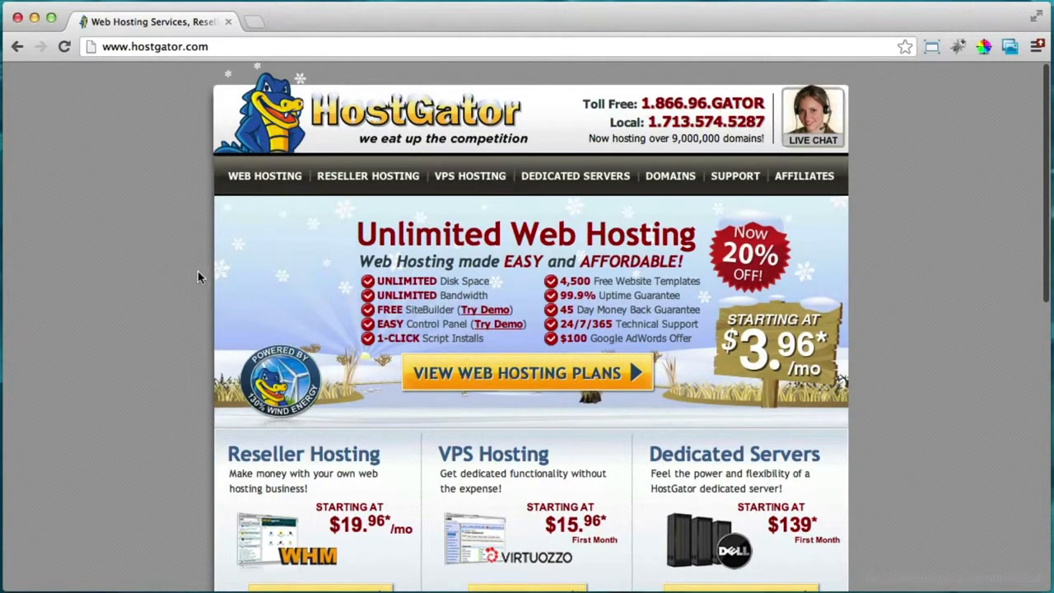
pyautogui.scroll(1, 257, 183)
# Step: Go to HostGator's Web Hosting page and browse the shared hosting plans
pyautogui.click(257, 181)
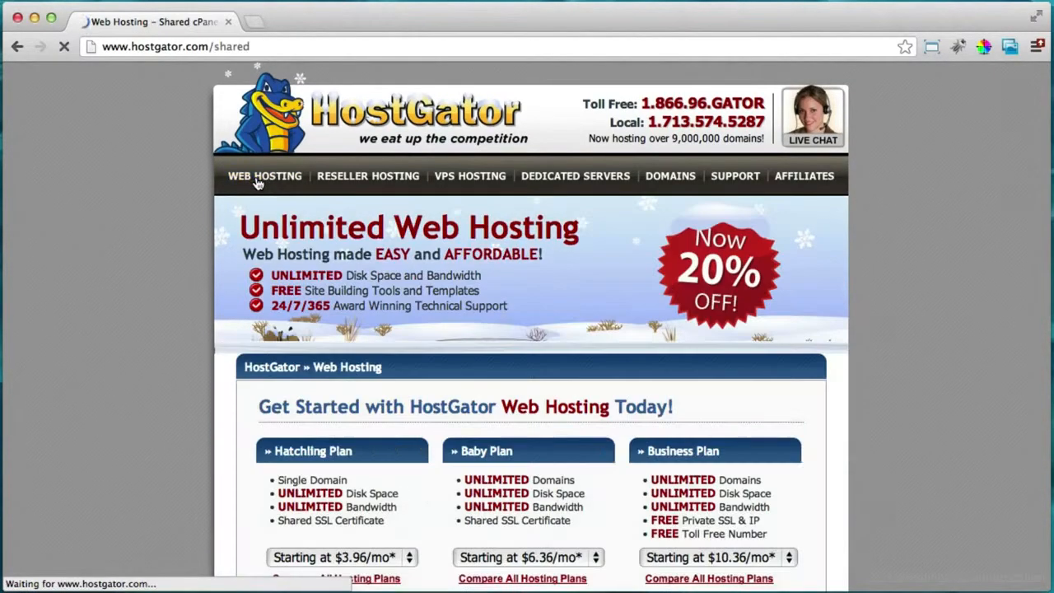
pyautogui.scroll(-3, 230, 215)
pyautogui.scroll(3, 230, 216)
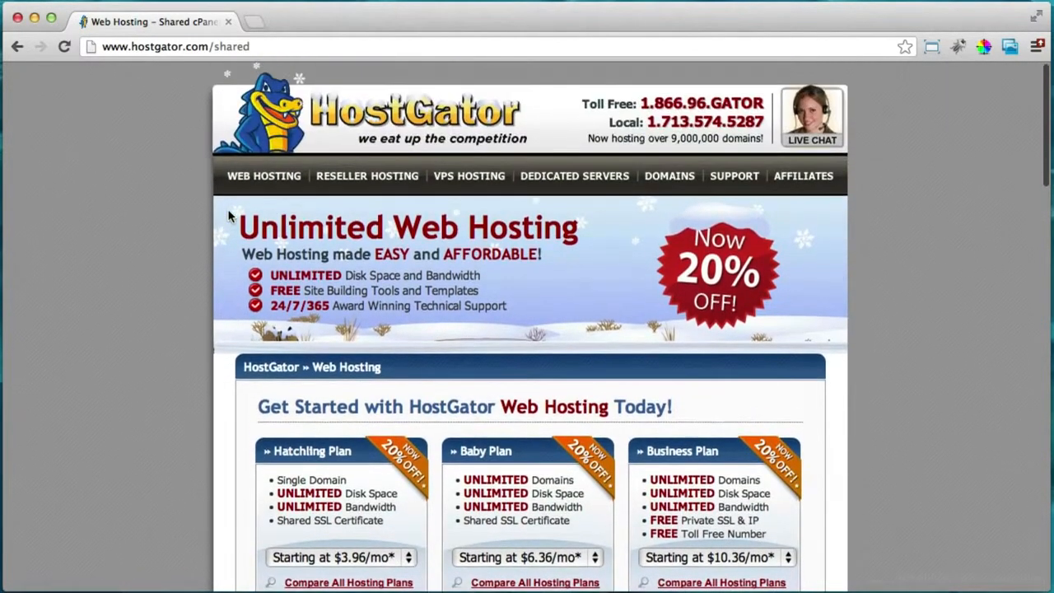
pyautogui.scroll(-5, 230, 216)
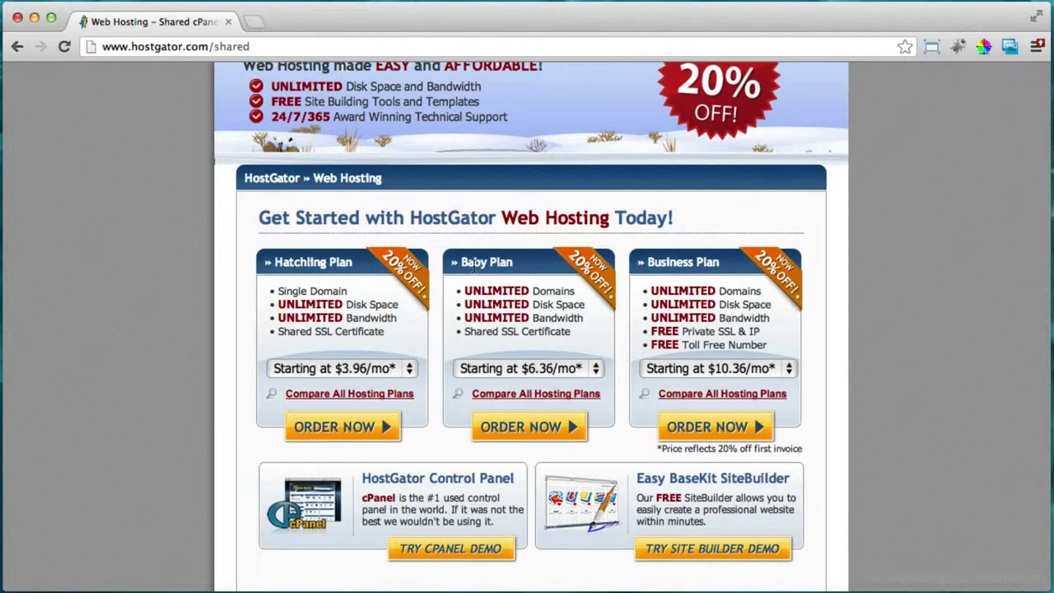
pyautogui.scroll(-1, 590, 306)
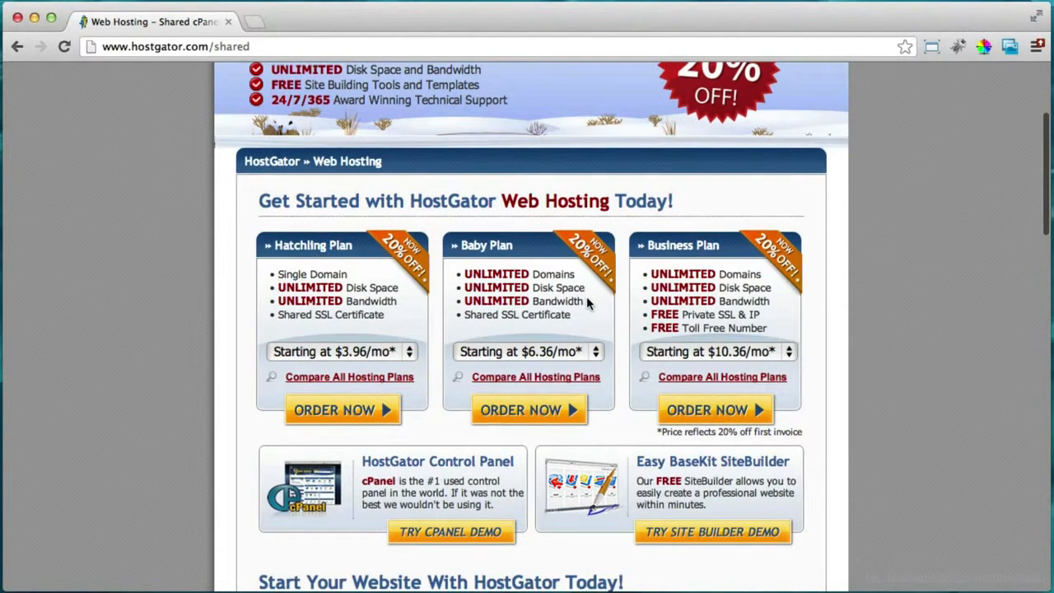
# Step: Set the Baby Plan to Monthly - $7.96/mo billing and order it
pyautogui.click(595, 354)
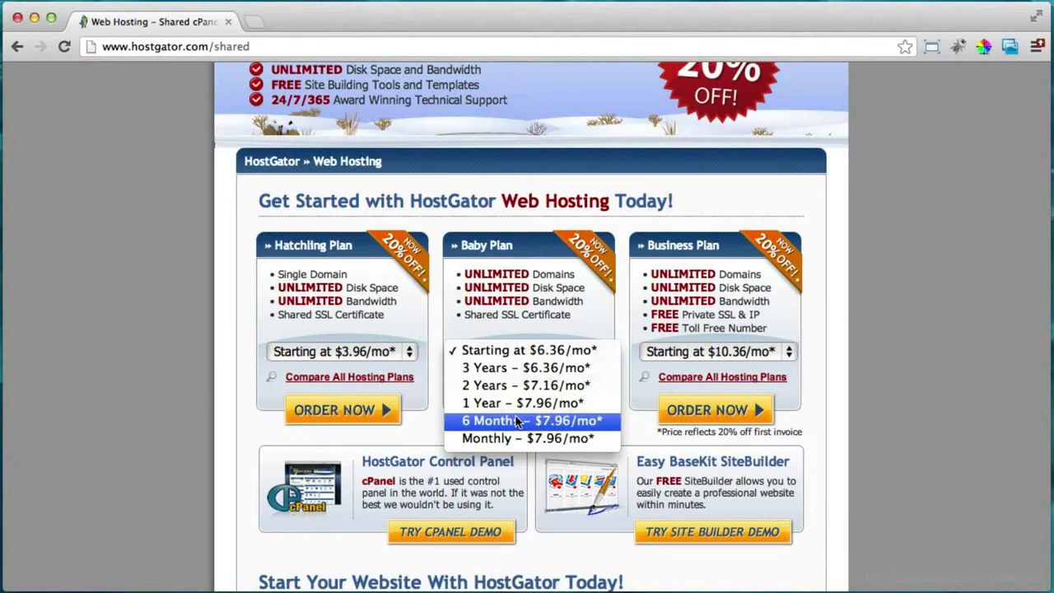
pyautogui.click(531, 438)
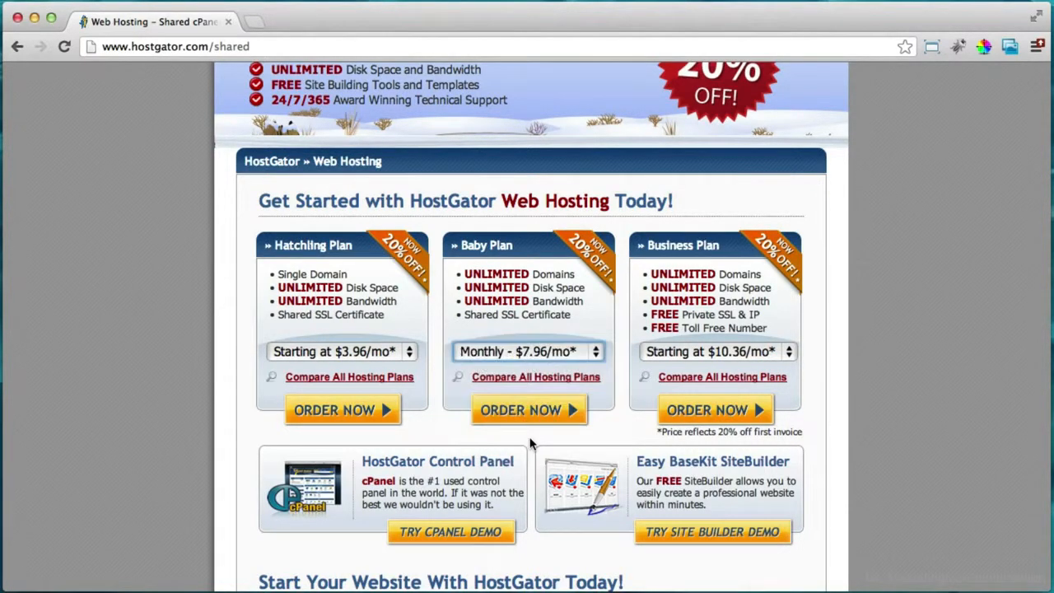
pyautogui.click(520, 443)
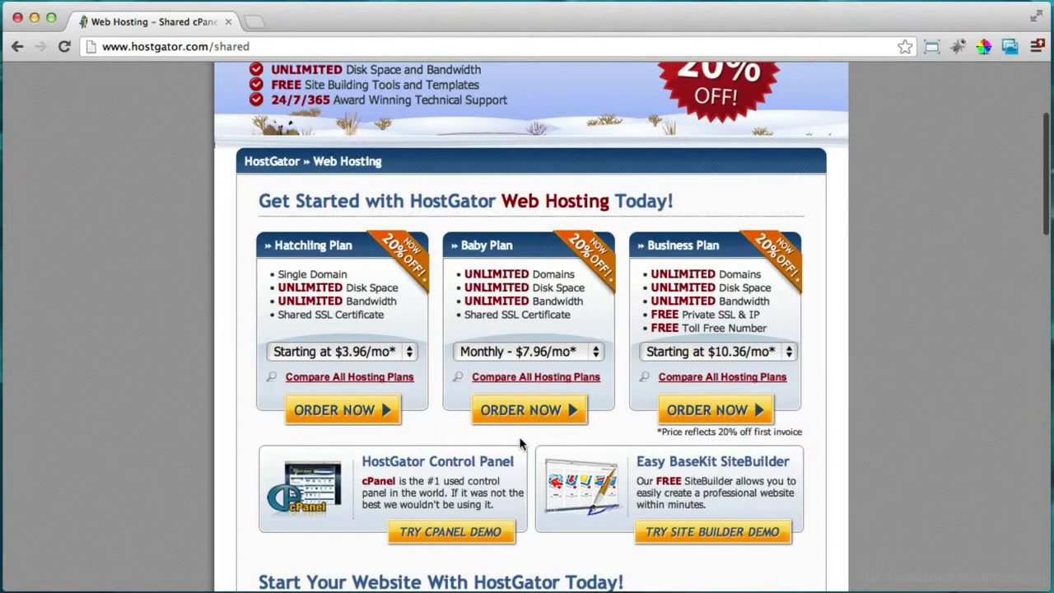
pyautogui.scroll(5, 520, 442)
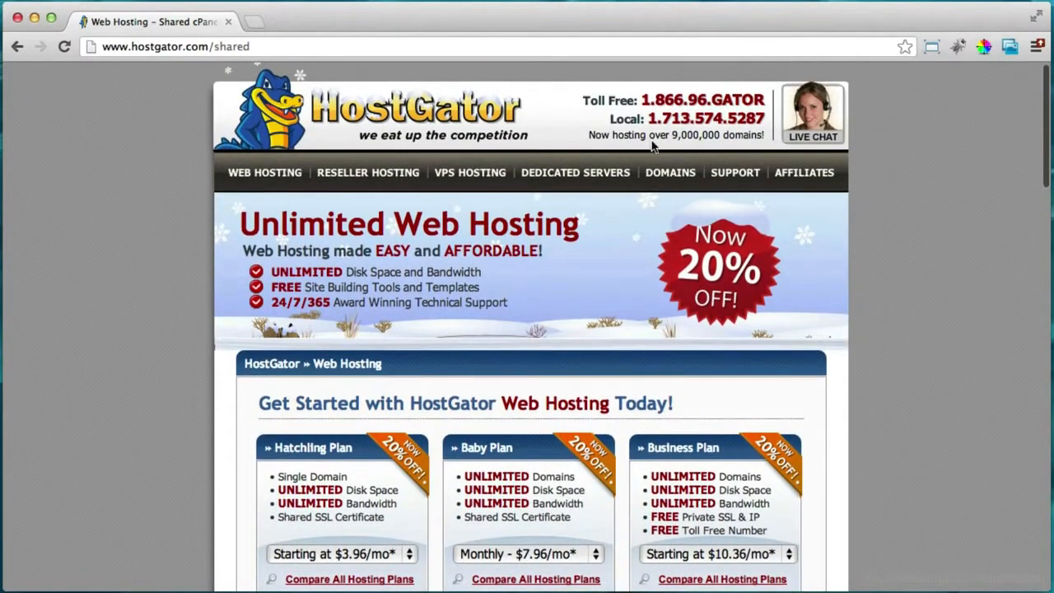
pyautogui.scroll(-2, 553, 294)
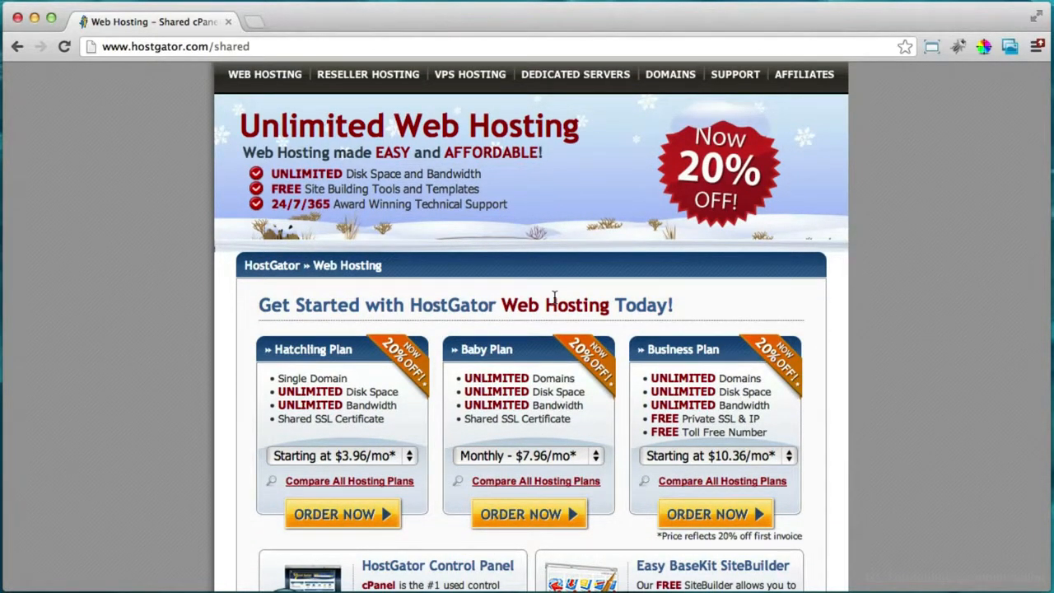
pyautogui.scroll(-1, 553, 296)
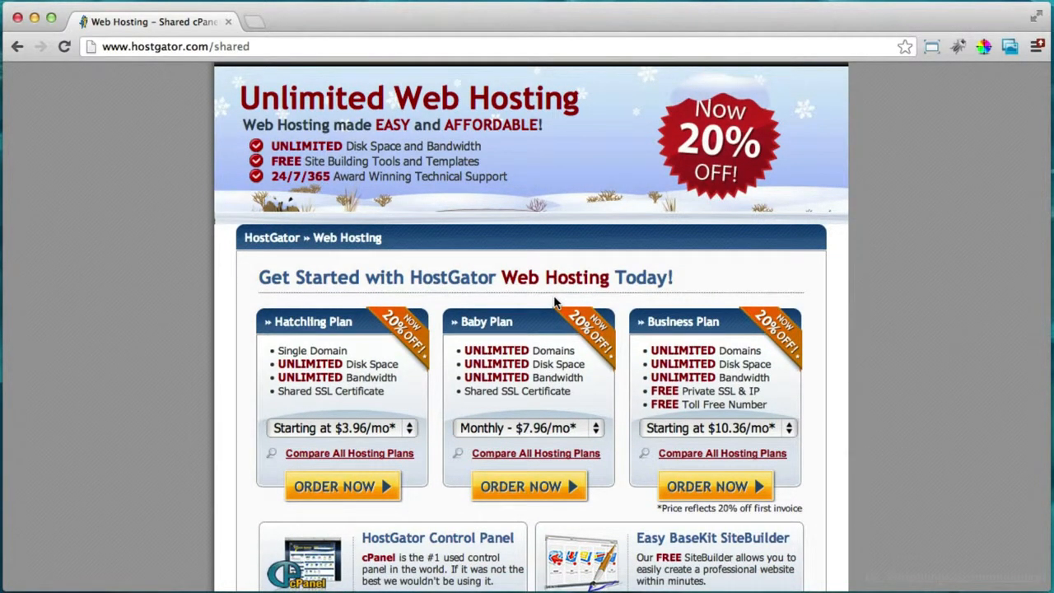
pyautogui.click(595, 428)
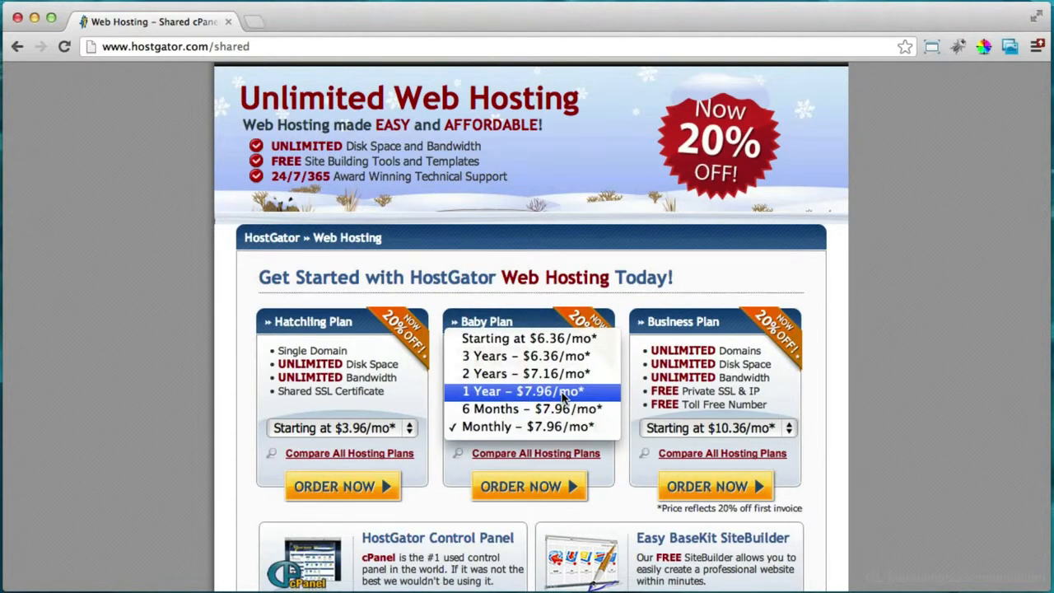
pyautogui.click(556, 428)
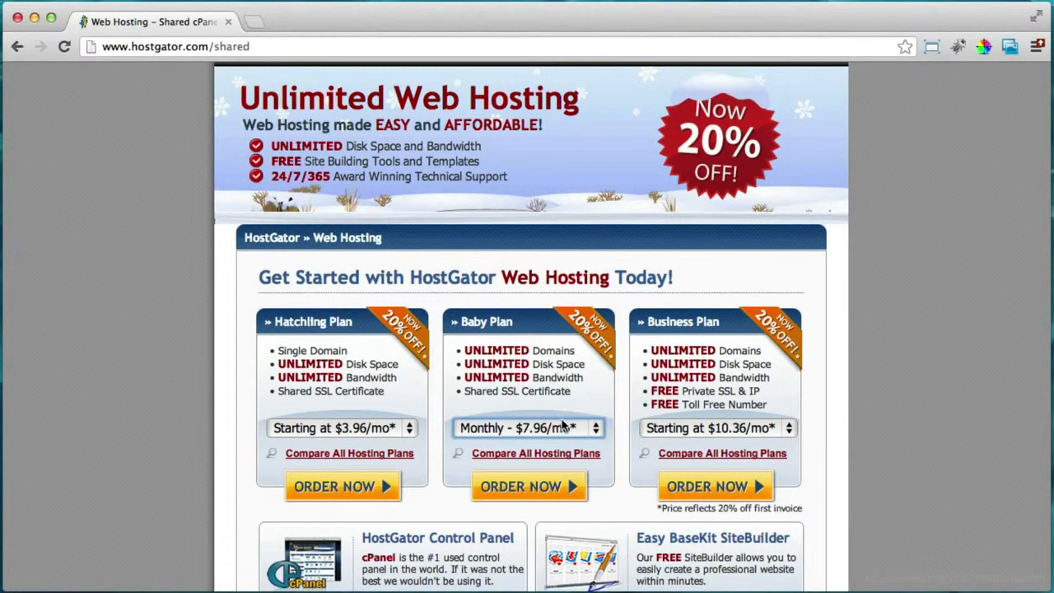
pyautogui.scroll(-1, 579, 365)
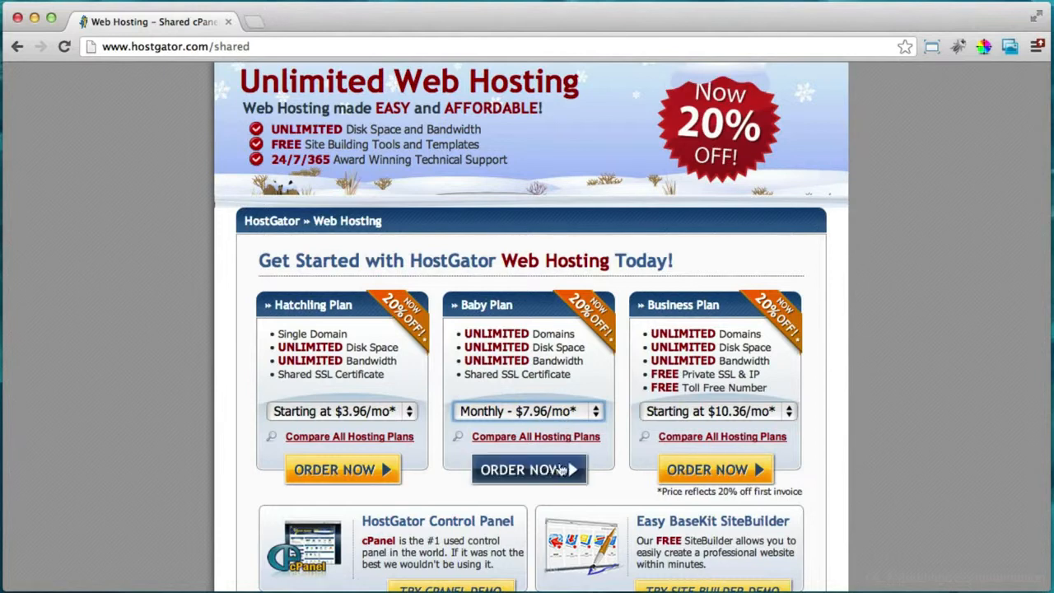
pyautogui.scroll(1, 548, 476)
pyautogui.click(548, 476)
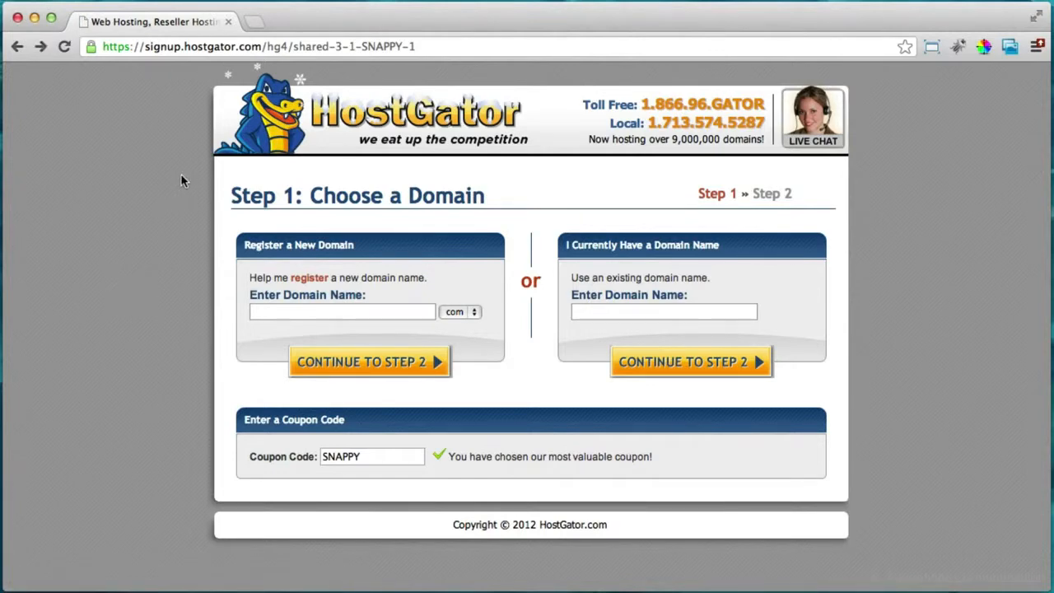
# Step: Submit google.com as the new domain to register, which returns a not-available error
pyautogui.moveTo(249, 297); pyautogui.dragTo(356, 298)
pyautogui.click(358, 299)
pyautogui.write('google')
pyautogui.press('Down')
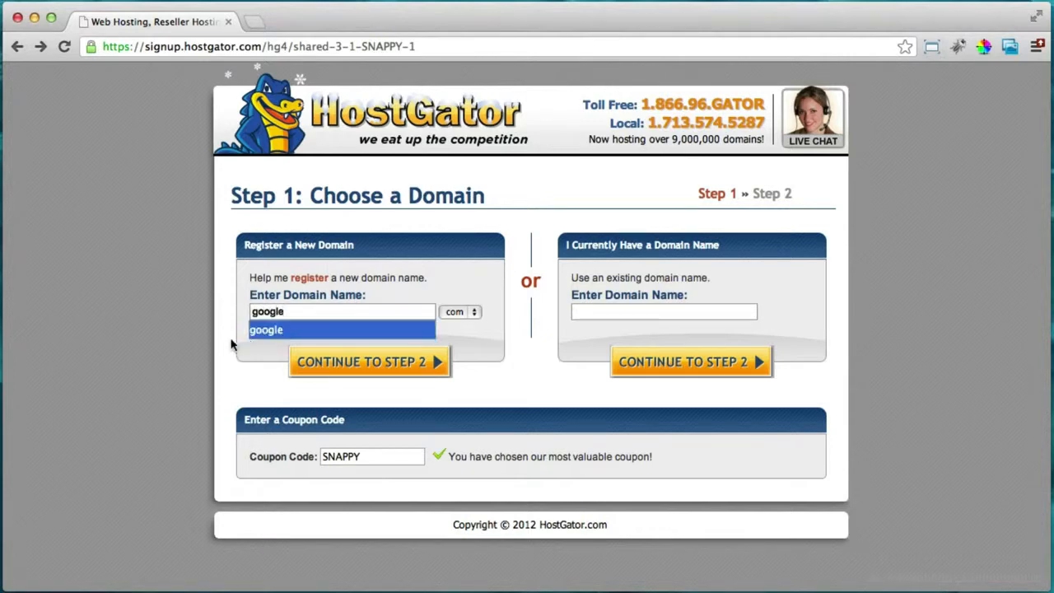
pyautogui.press('Return')
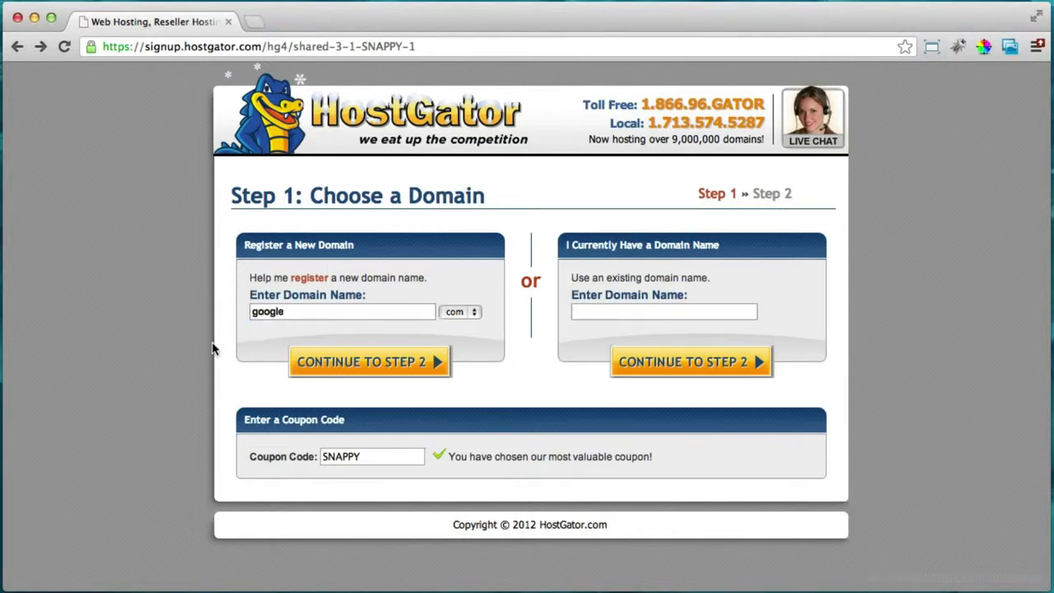
pyautogui.click(373, 363)
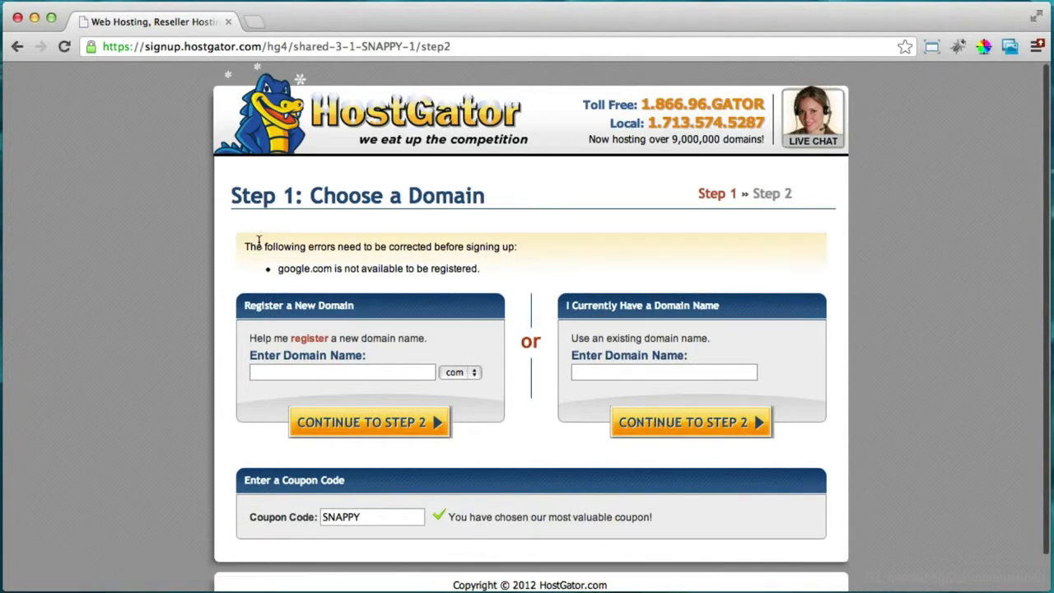
pyautogui.moveTo(257, 240); pyautogui.dragTo(487, 266)
# Step: Enter simpleiskey from autofill in the Register a New Domain field
pyautogui.click(402, 266)
pyautogui.moveTo(301, 268); pyautogui.dragTo(463, 273)
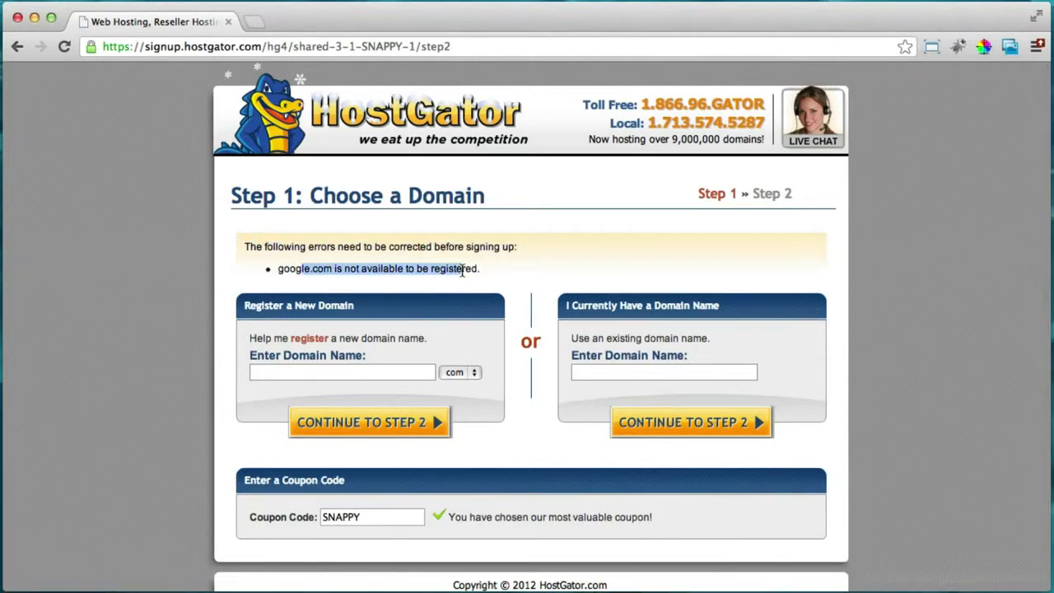
pyautogui.click(462, 273)
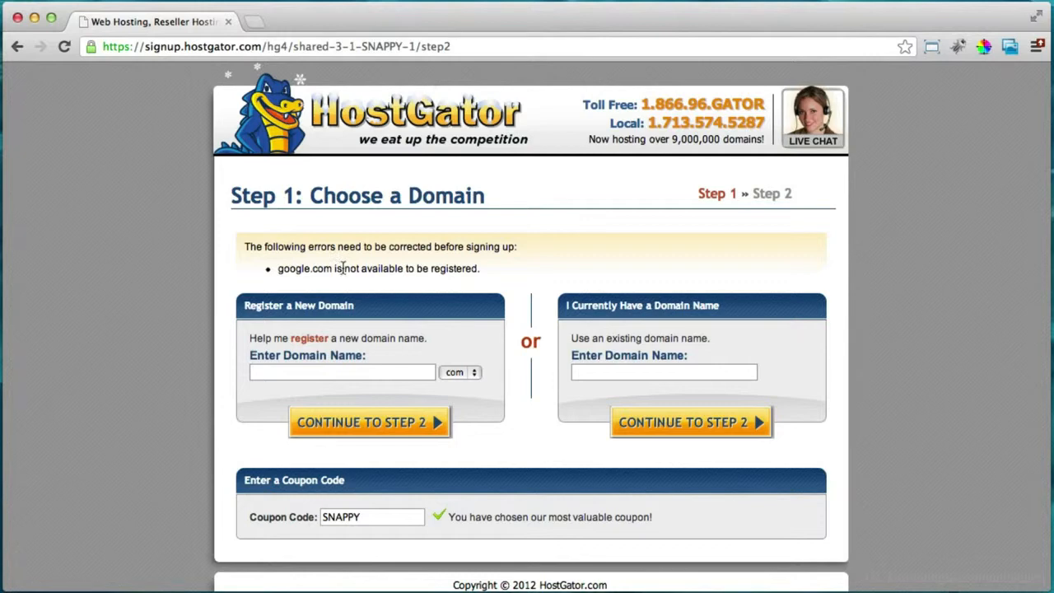
pyautogui.scroll(-1, 407, 317)
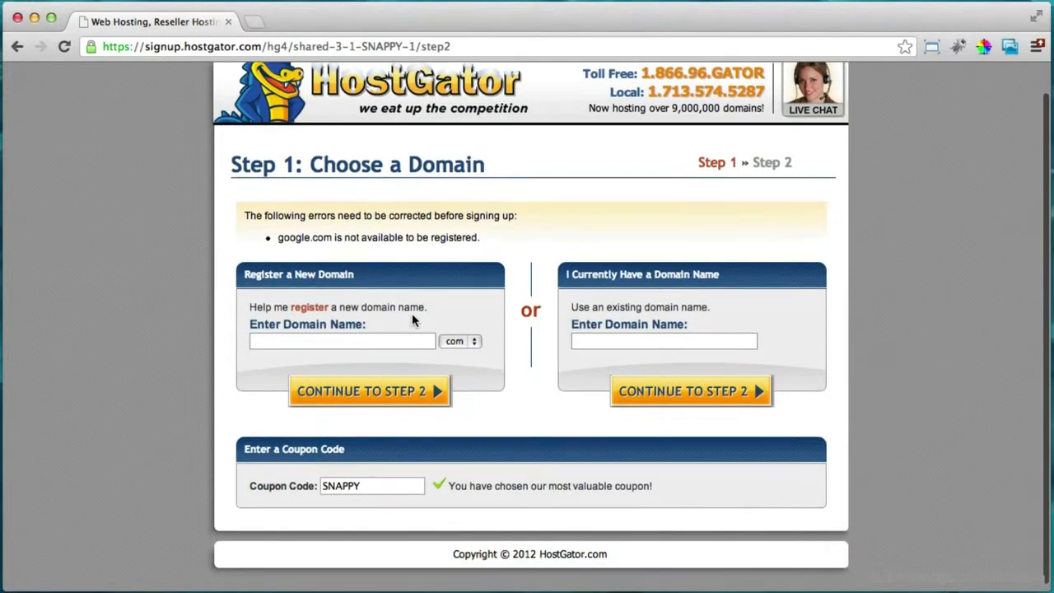
pyautogui.click(619, 340)
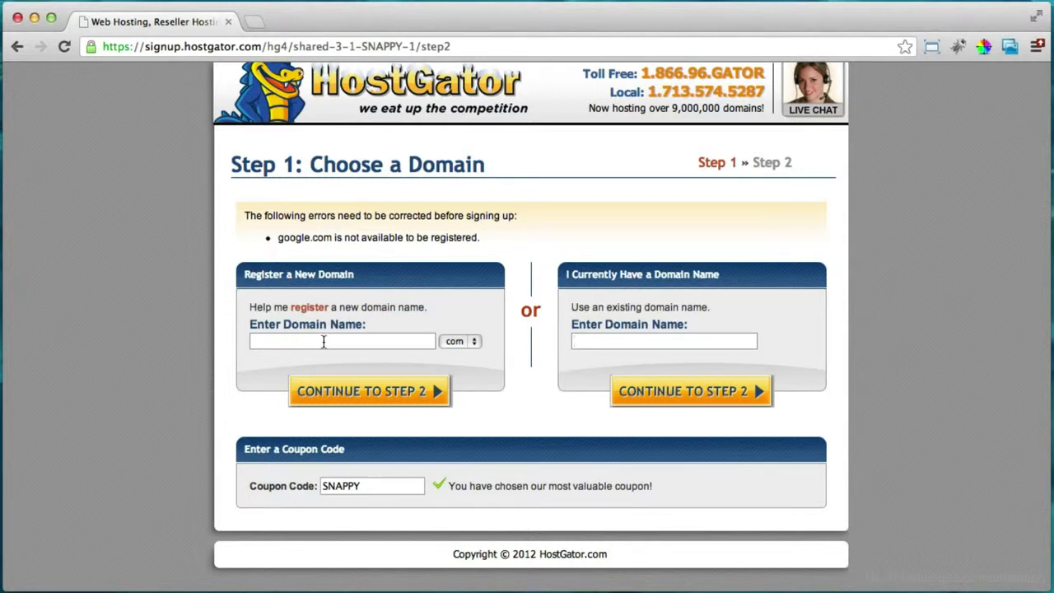
pyautogui.click(294, 340)
pyautogui.write('s')
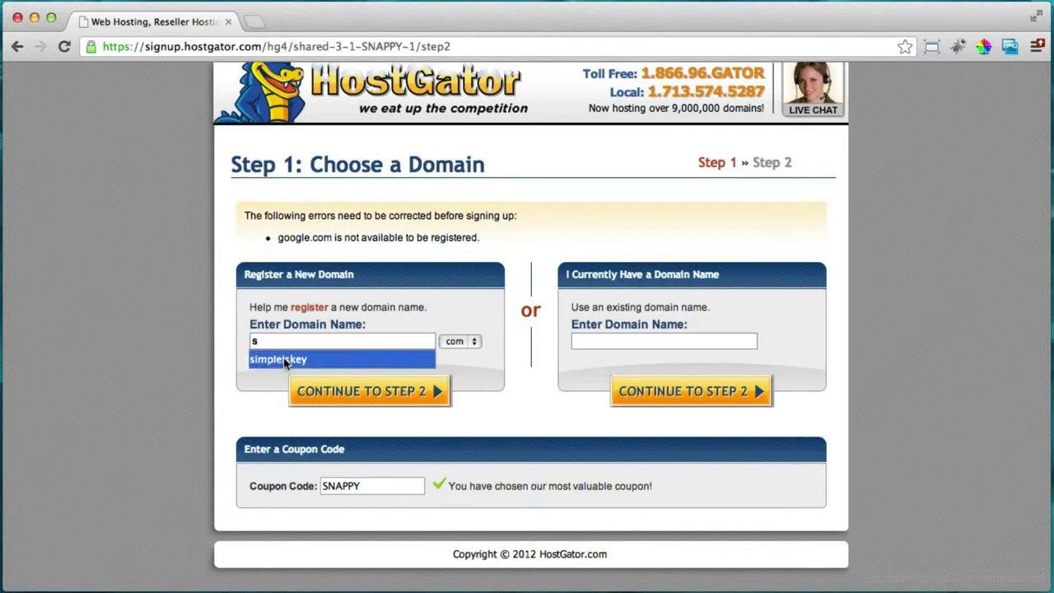
pyautogui.click(283, 356)
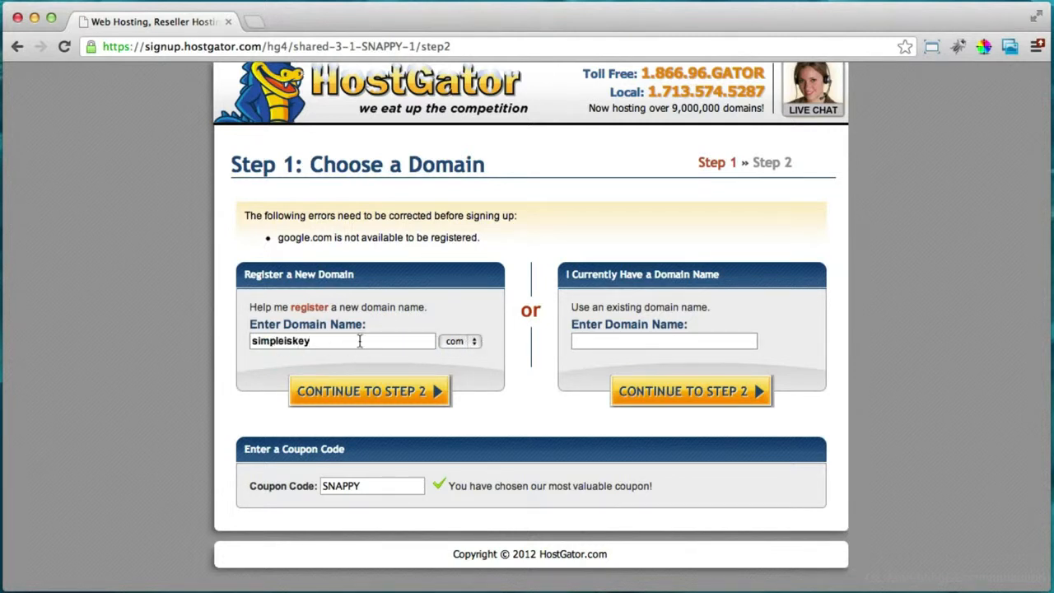
# Step: Keep .com as the domain ending for simpleiskey
pyautogui.moveTo(348, 342); pyautogui.dragTo(239, 339)
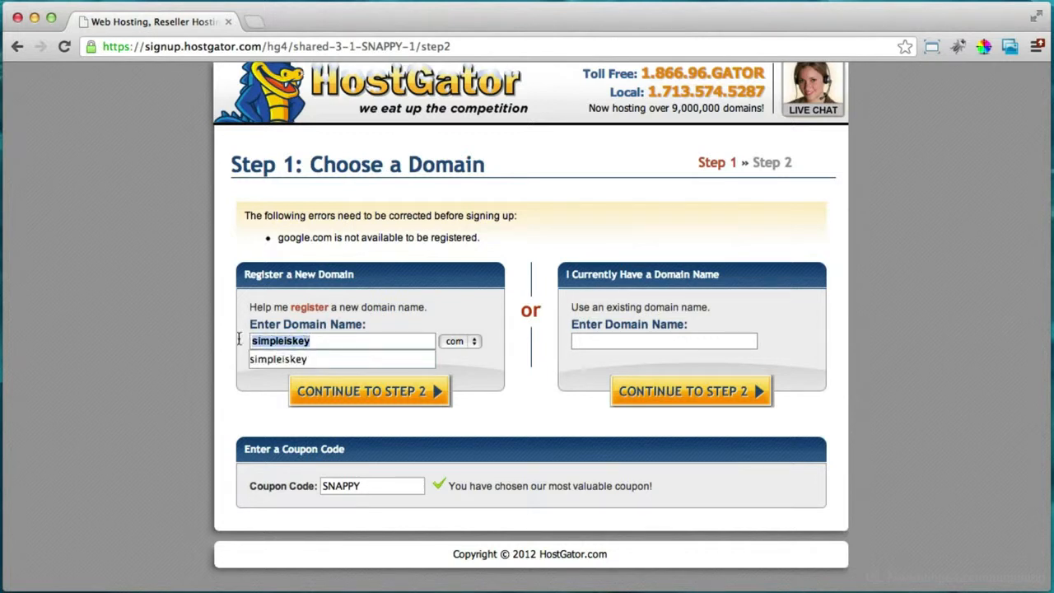
pyautogui.click(325, 340)
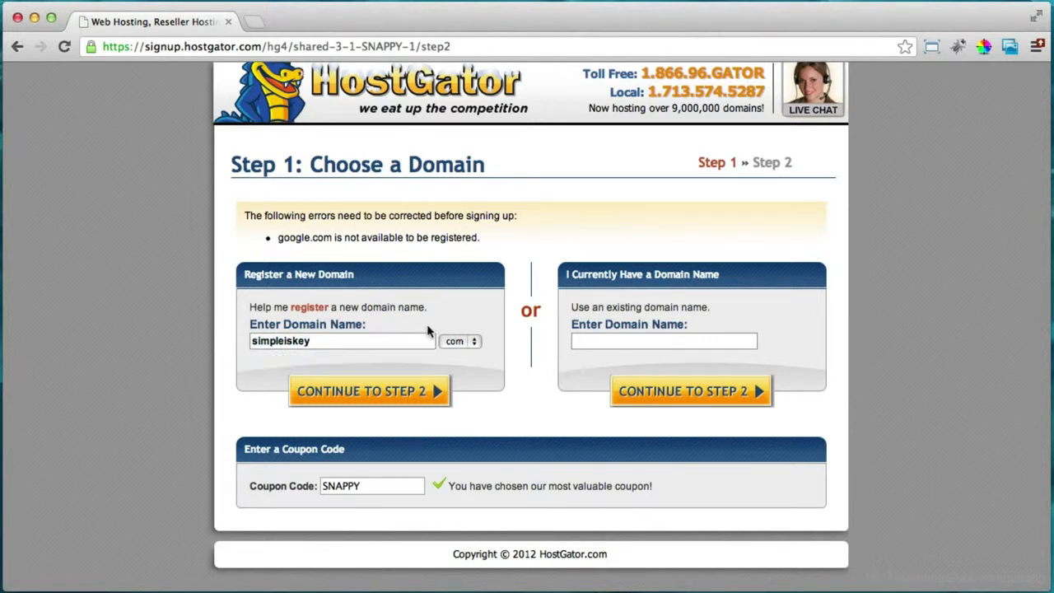
pyautogui.click(475, 344)
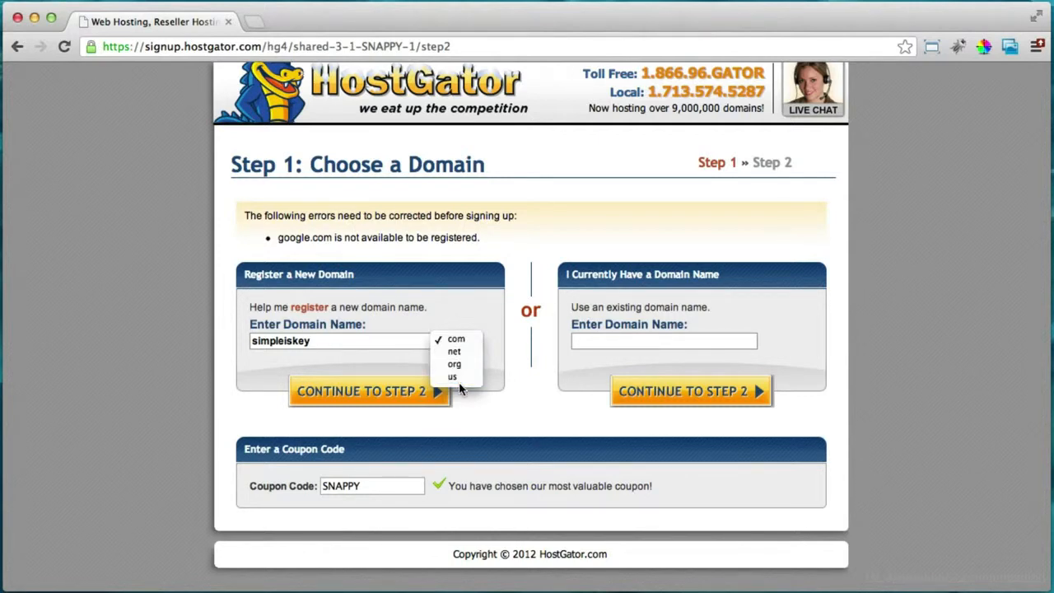
pyautogui.click(456, 338)
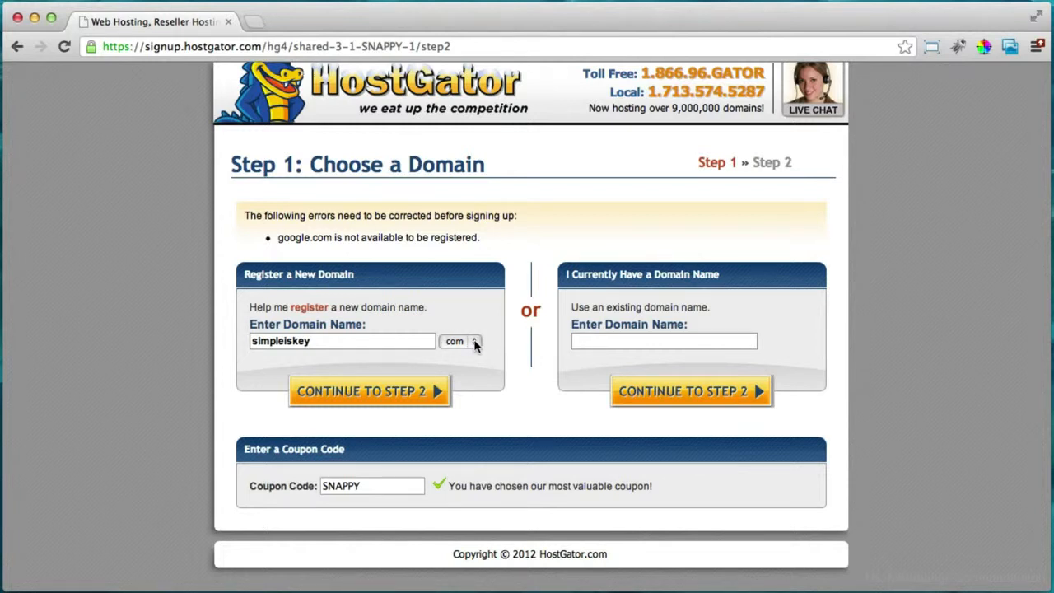
pyautogui.click(475, 343)
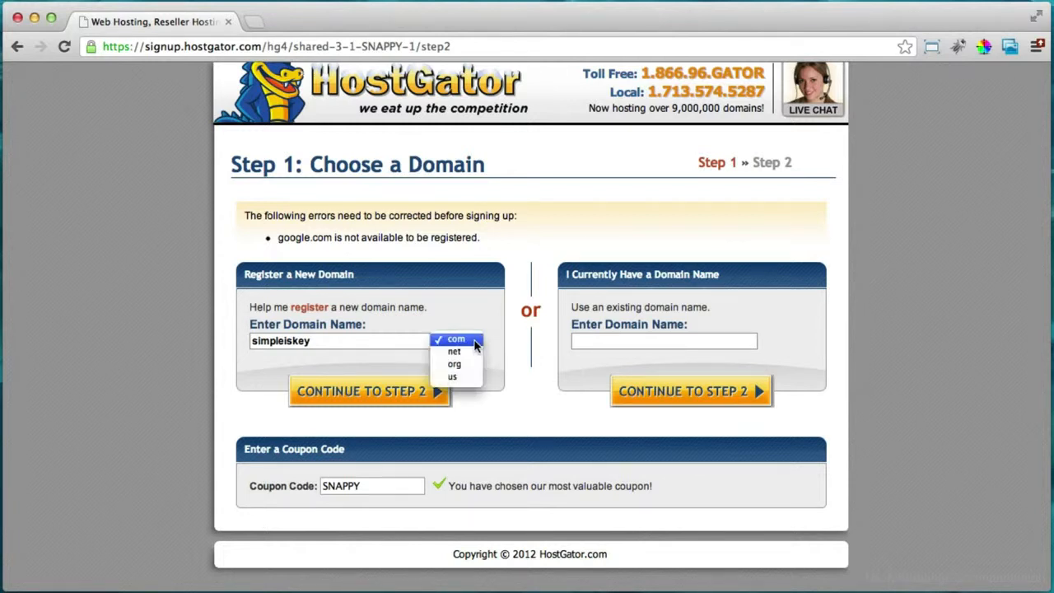
pyautogui.click(475, 341)
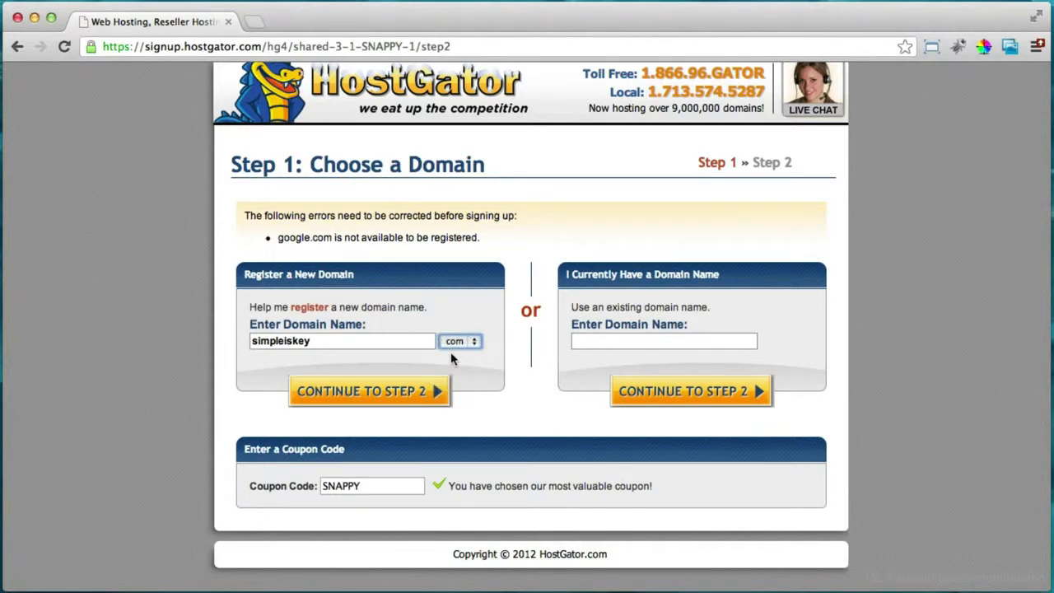
pyautogui.click(593, 340)
pyautogui.click(373, 341)
# Step: Replace coupon SNAPPY with shopping25 and continue to Step 2 with simpleiskey.com
pyautogui.moveTo(358, 485); pyautogui.dragTo(307, 486)
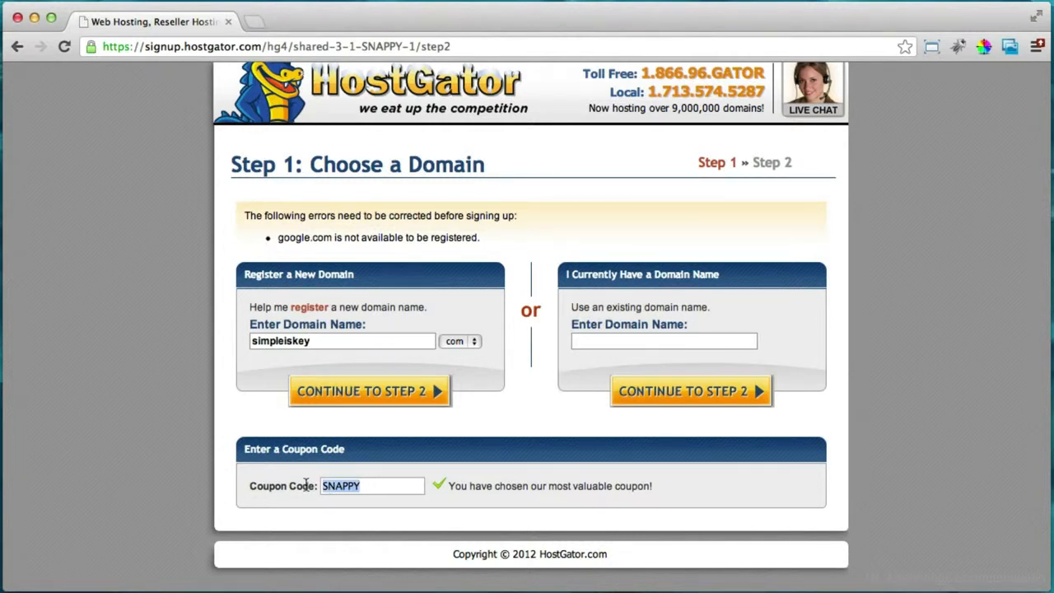
pyautogui.write('shopping25')
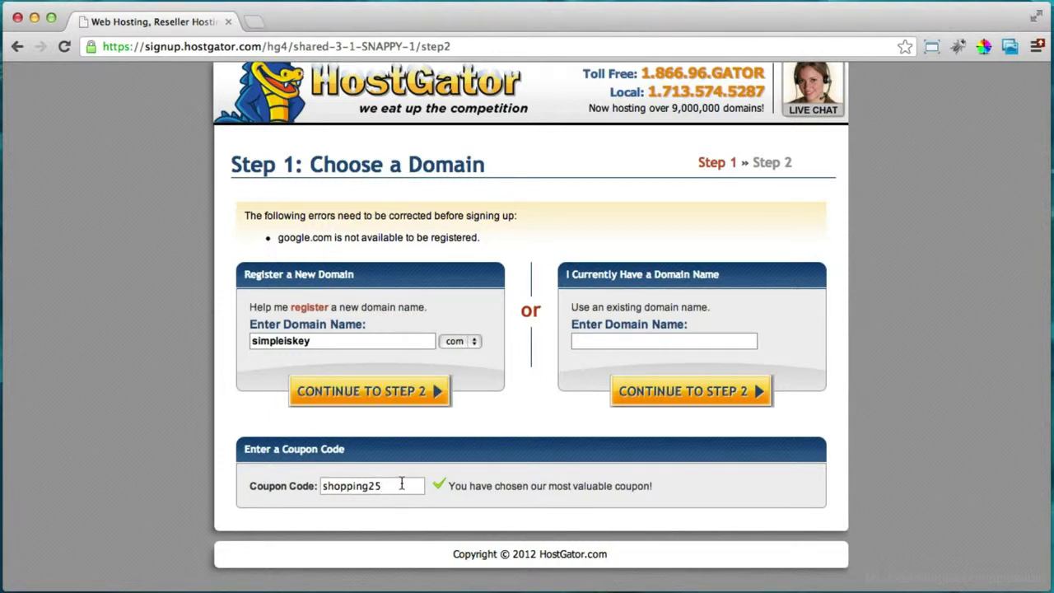
pyautogui.moveTo(402, 485); pyautogui.dragTo(313, 486)
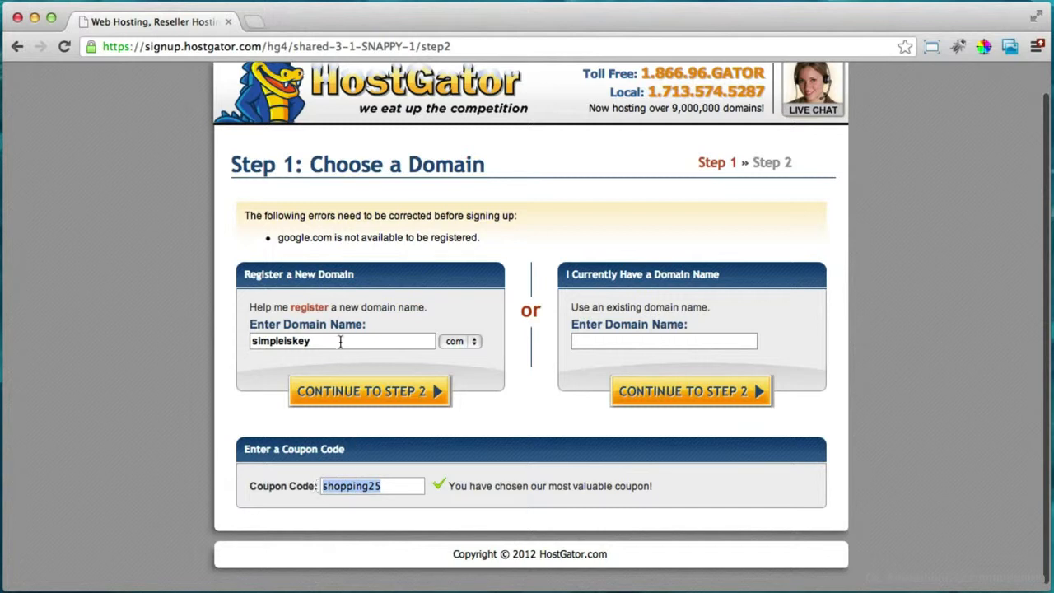
pyautogui.moveTo(332, 336); pyautogui.dragTo(251, 338)
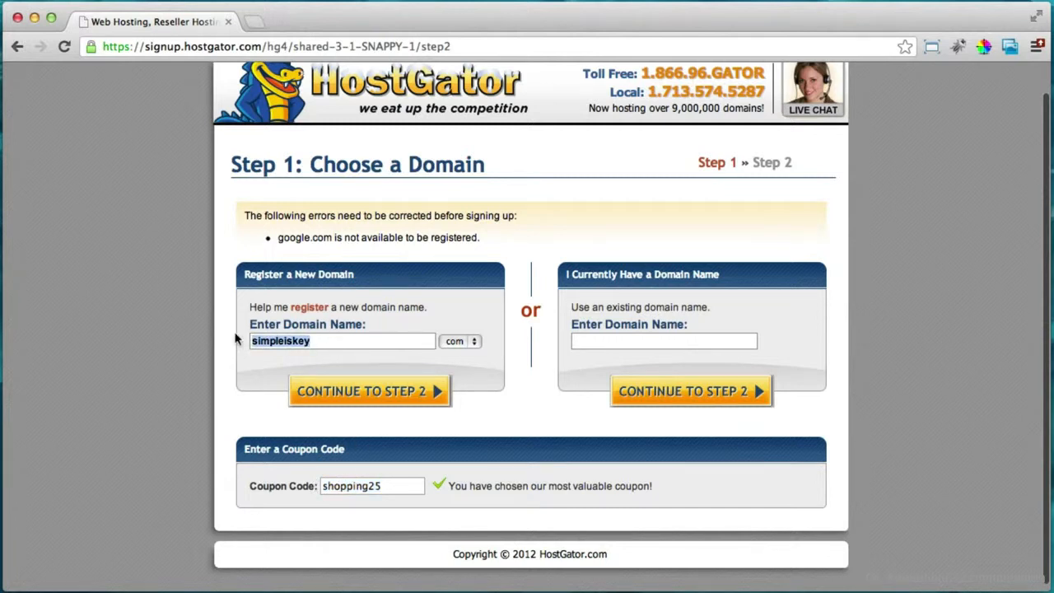
pyautogui.click(377, 398)
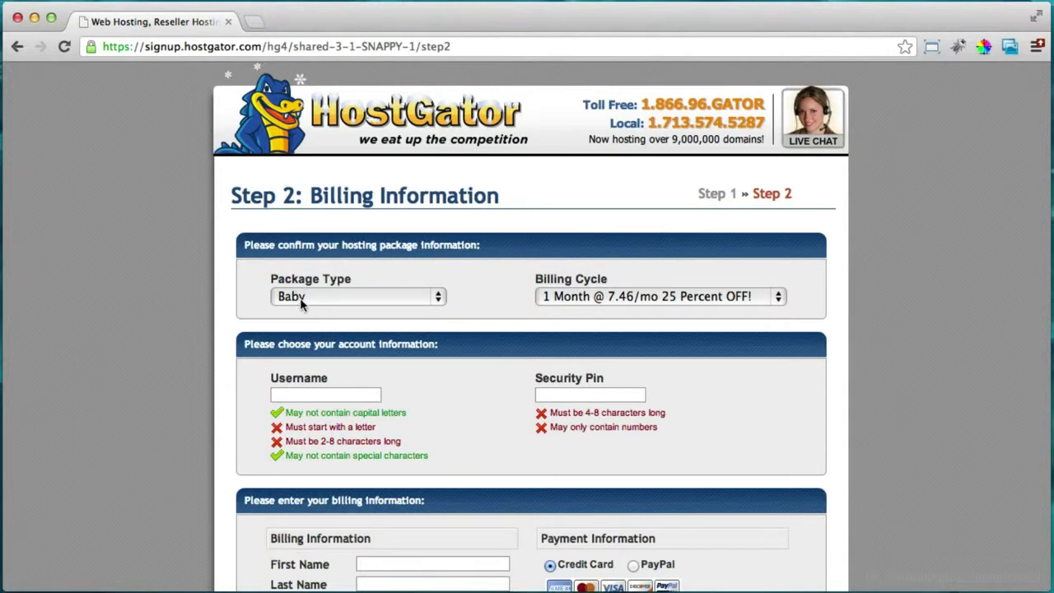
# Step: Keep the Baby package, fill the username from autocomplete, and enter a numeric security PIN
pyautogui.click(323, 301)
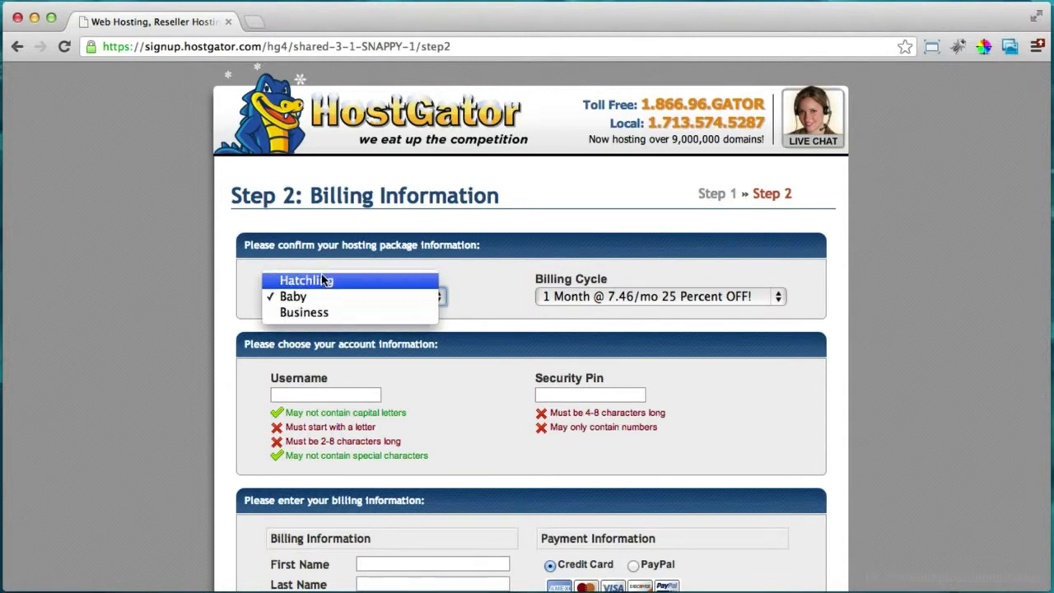
pyautogui.click(315, 298)
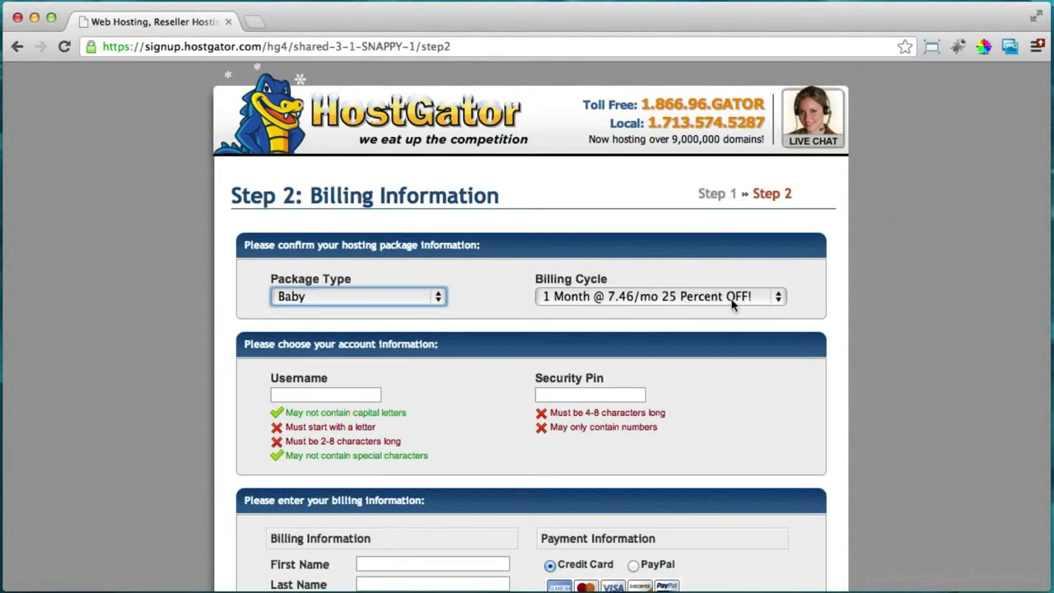
pyautogui.click(328, 395)
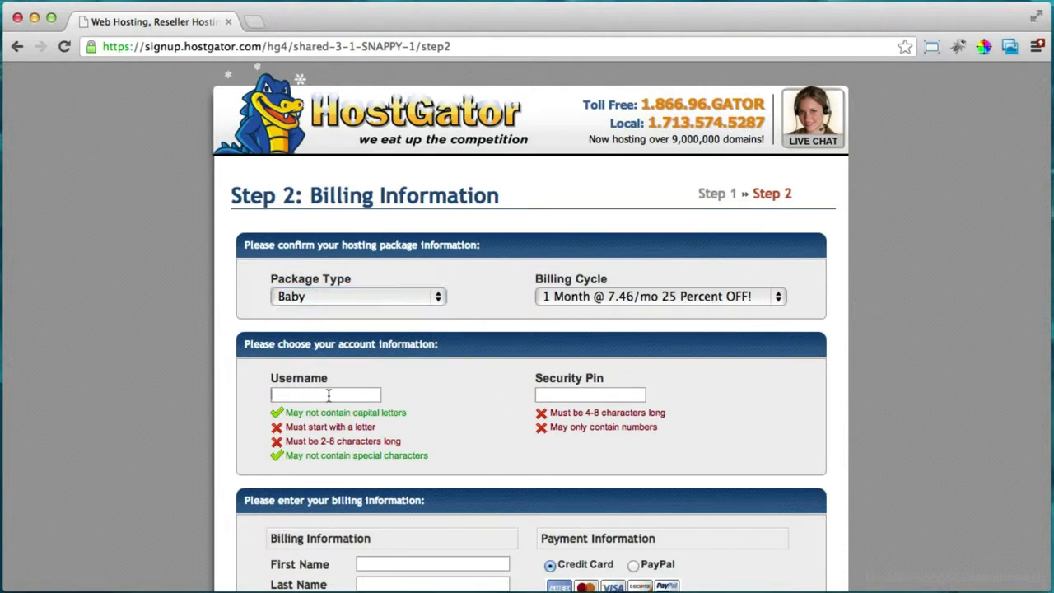
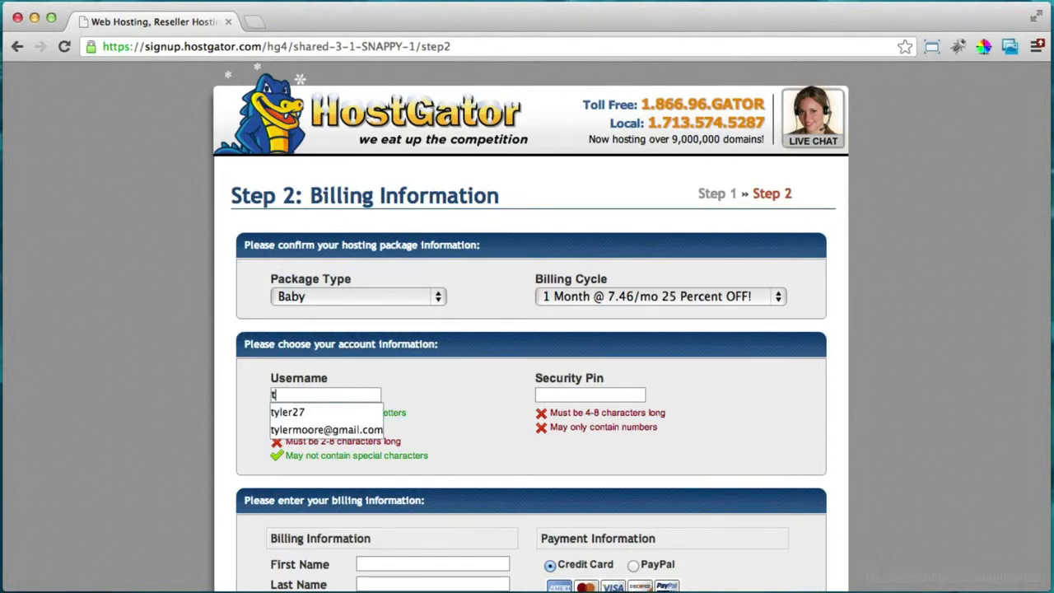
pyautogui.press('Down')
pyautogui.press('Return')
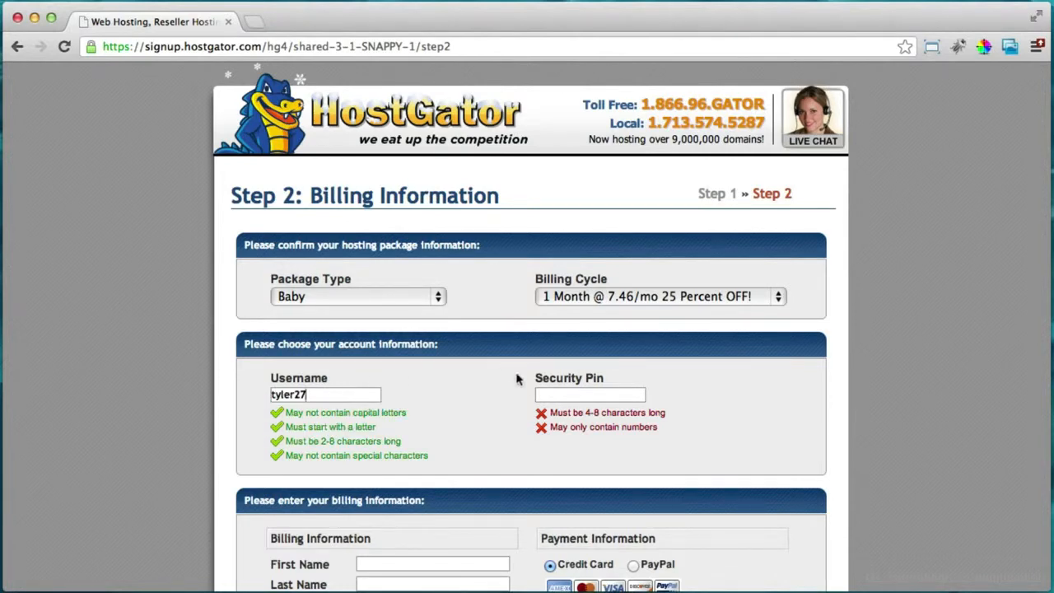
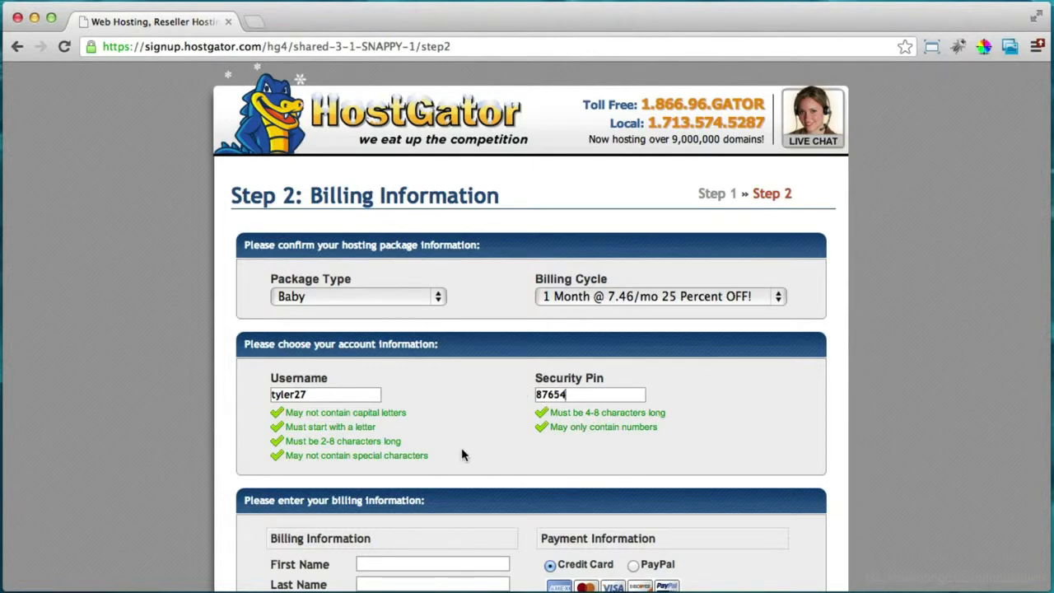
pyautogui.scroll(-10, 462, 427)
pyautogui.scroll(3, 460, 214)
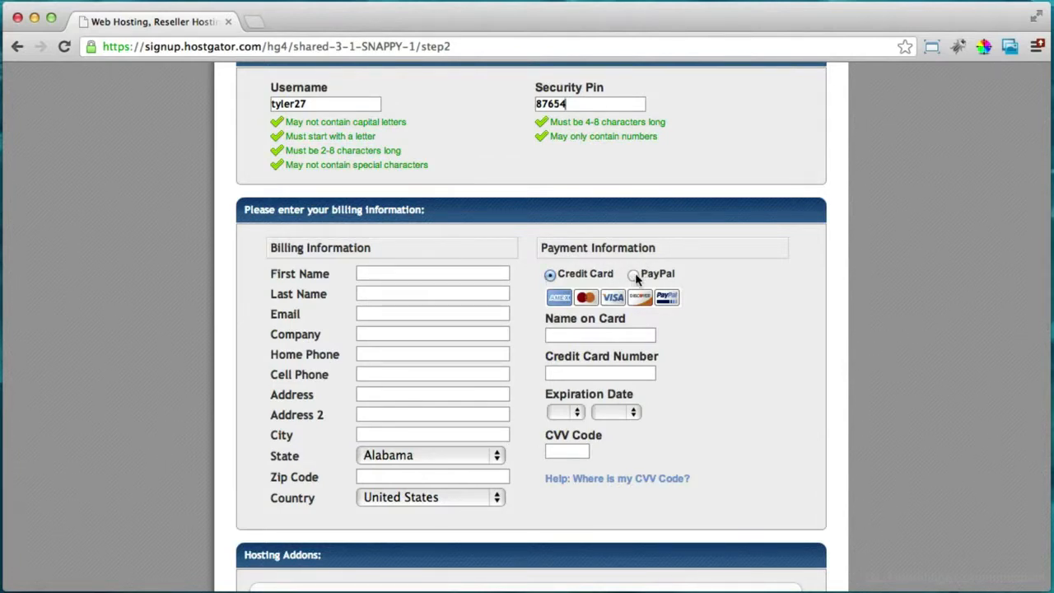
pyautogui.moveTo(644, 274); pyautogui.dragTo(677, 272)
pyautogui.doubleClick(661, 276)
pyautogui.click(576, 276)
pyautogui.scroll(-3, 488, 231)
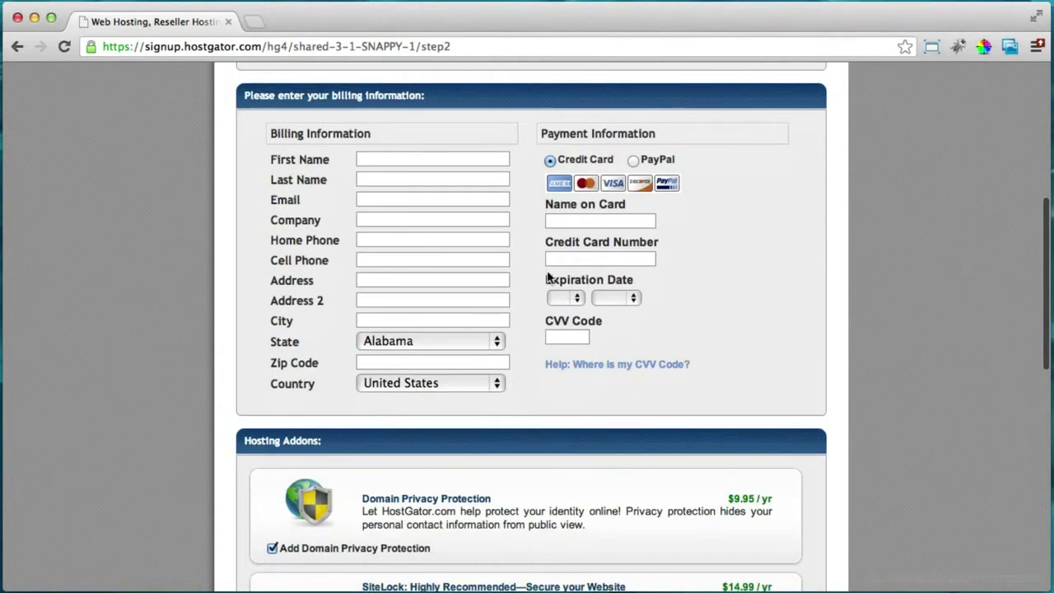
pyautogui.scroll(-5, 546, 277)
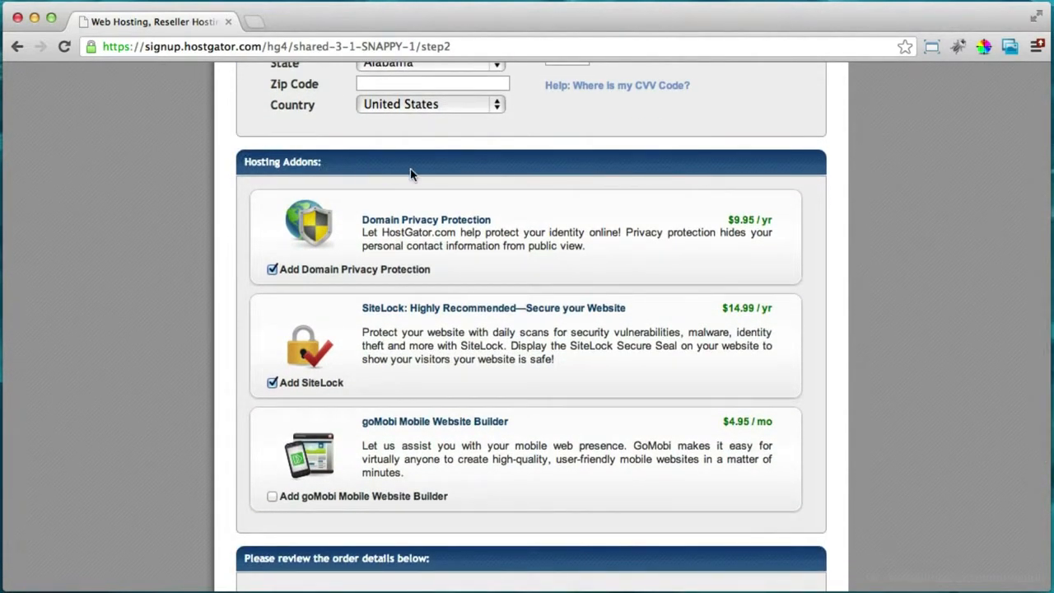
pyautogui.scroll(-1, 417, 190)
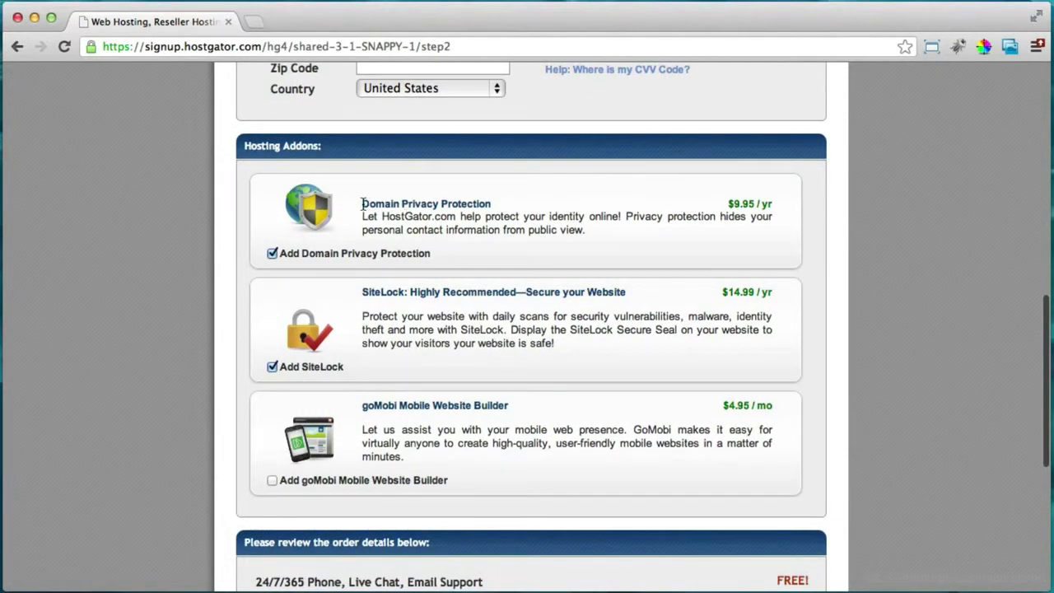
pyautogui.moveTo(360, 204); pyautogui.dragTo(489, 203)
pyautogui.click(485, 201)
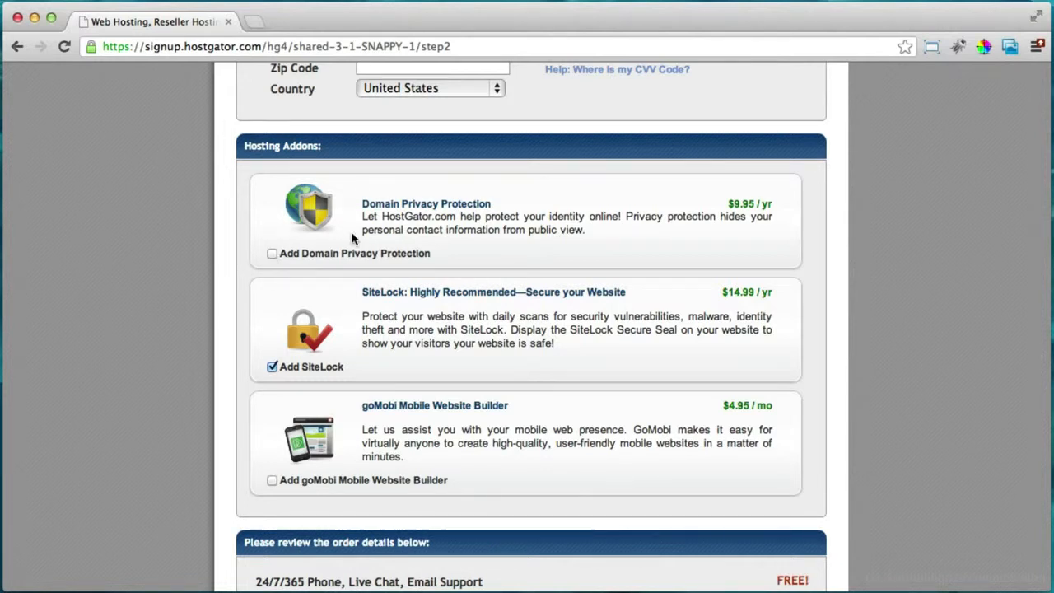
# Step: Untick Add SiteLock under Hosting Addons, leaving every add-on unchecked
pyautogui.scroll(-2, 352, 238)
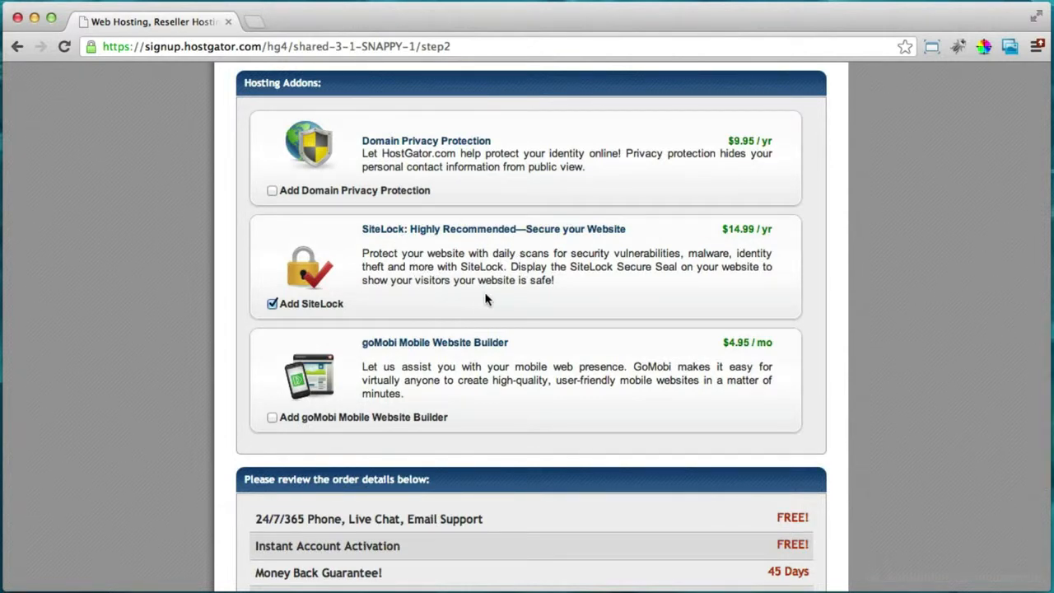
pyautogui.click(272, 304)
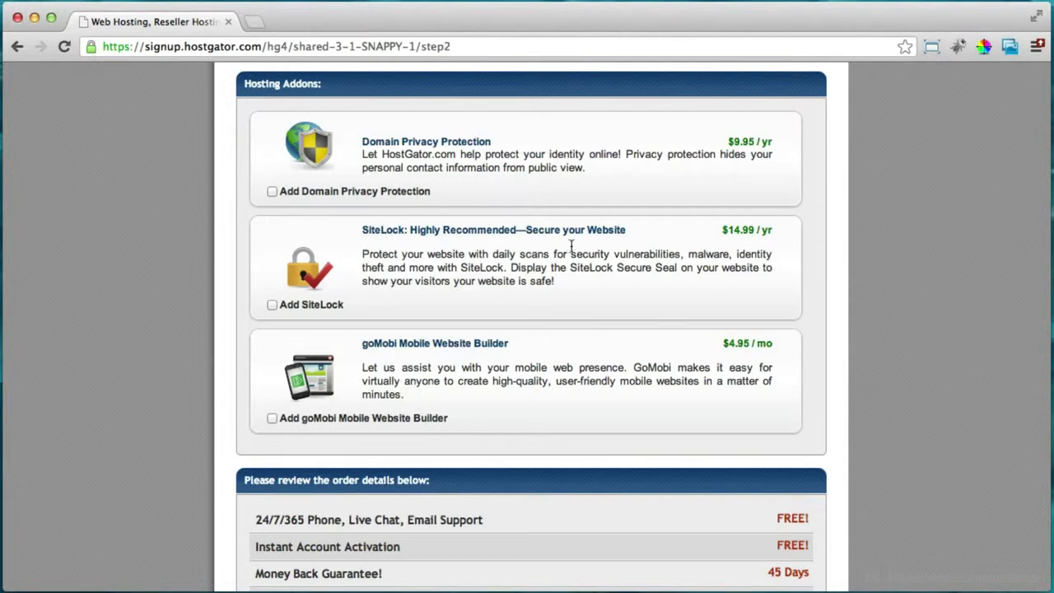
pyautogui.scroll(-5, 572, 251)
pyautogui.scroll(-1, 576, 257)
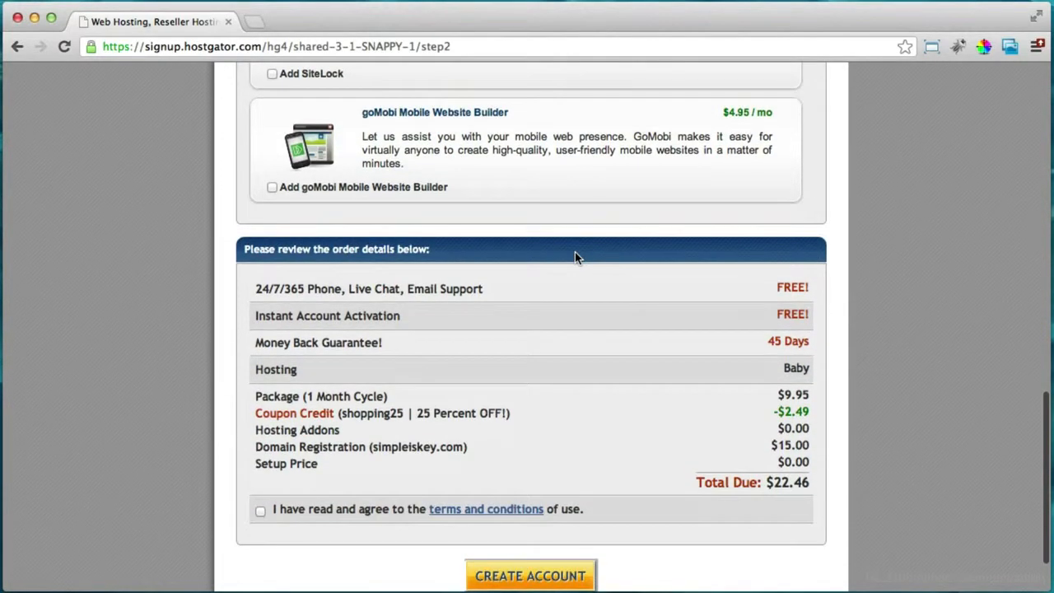
pyautogui.moveTo(256, 288); pyautogui.dragTo(376, 288)
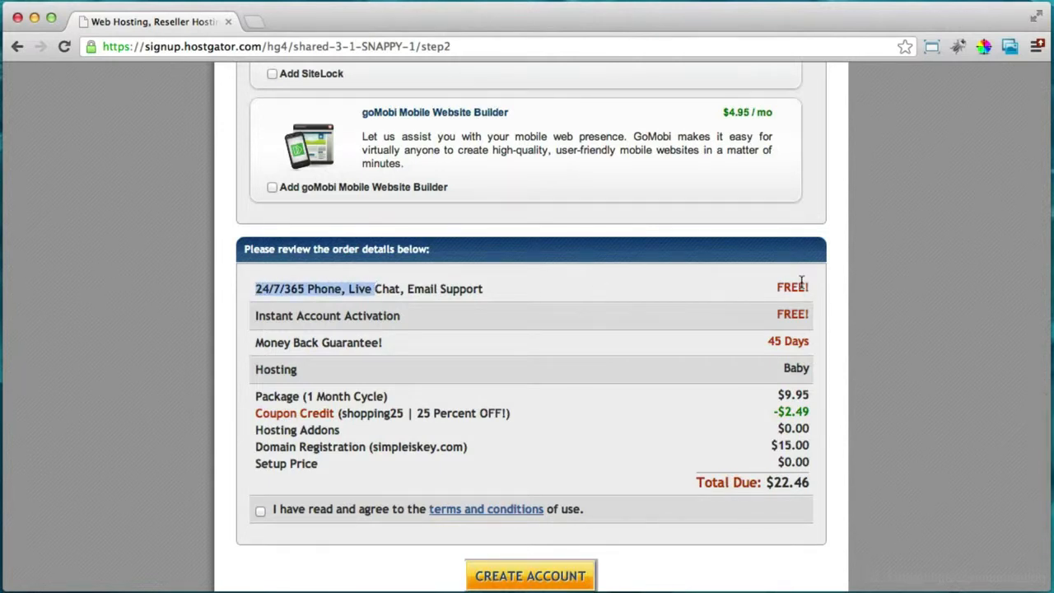
pyautogui.moveTo(309, 317); pyautogui.dragTo(395, 318)
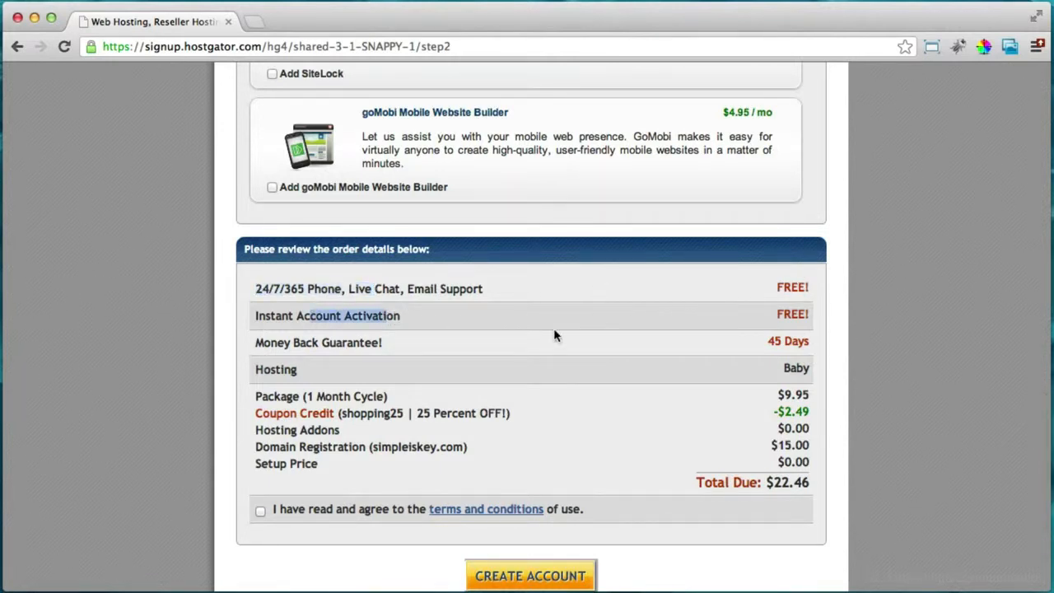
pyautogui.moveTo(253, 344); pyautogui.dragTo(395, 346)
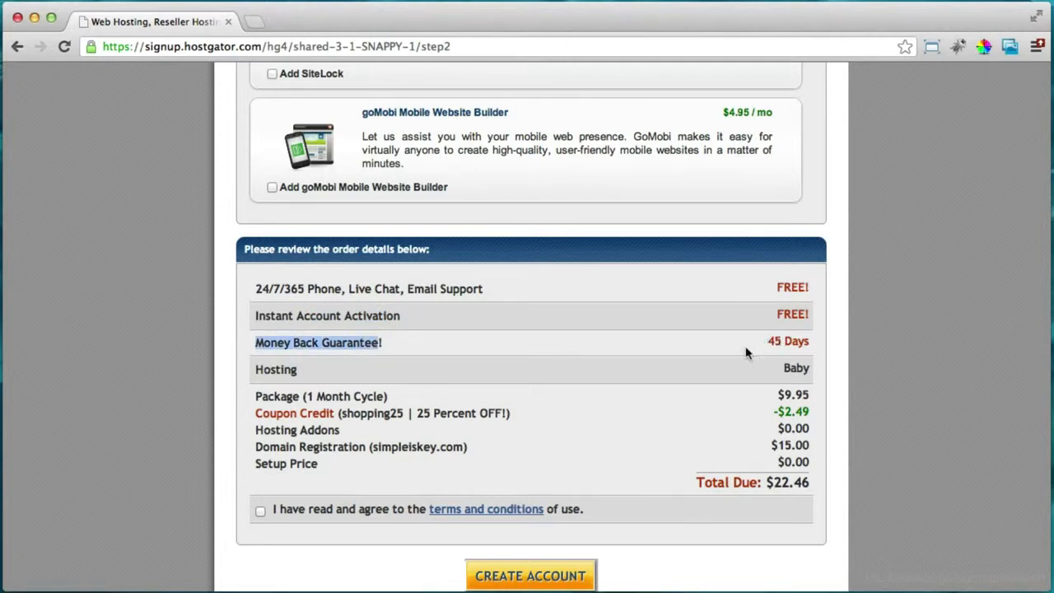
pyautogui.click(417, 377)
pyautogui.moveTo(253, 374); pyautogui.dragTo(835, 364)
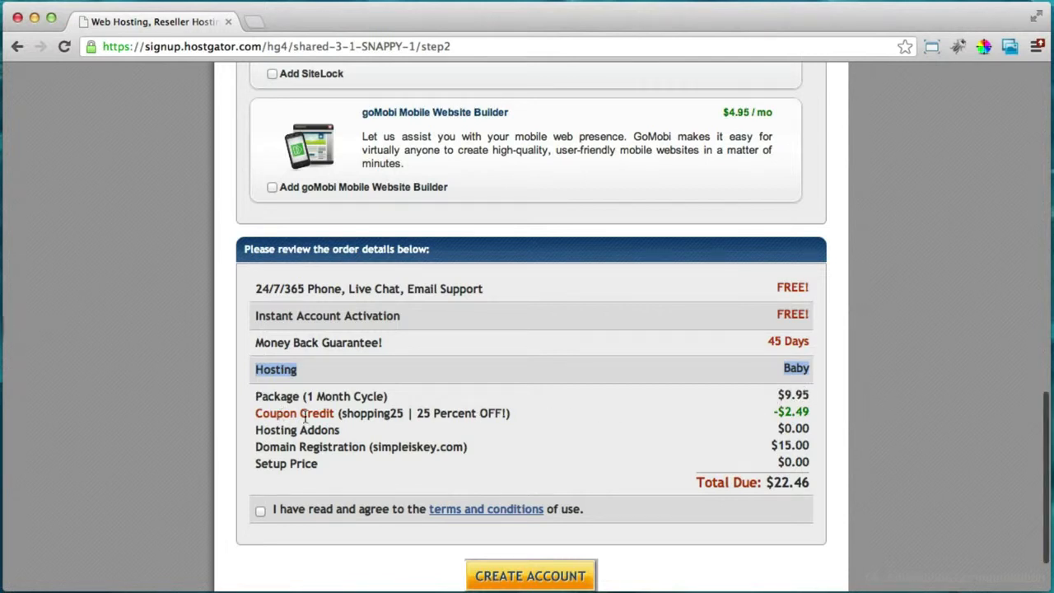
pyautogui.moveTo(276, 414); pyautogui.dragTo(527, 416)
pyautogui.moveTo(415, 413); pyautogui.dragTo(481, 414)
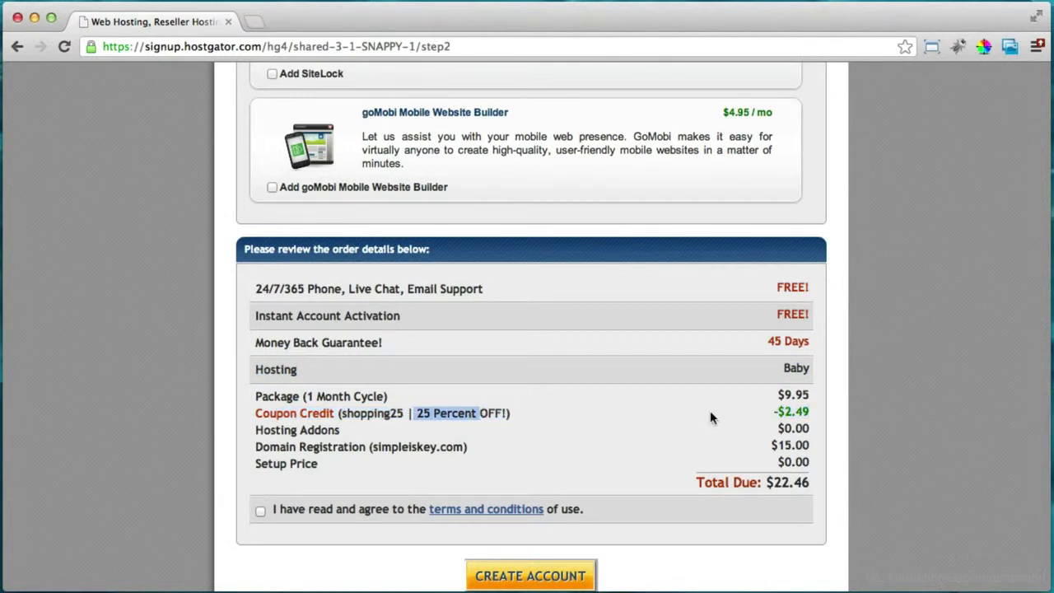
pyautogui.moveTo(279, 449); pyautogui.dragTo(791, 442)
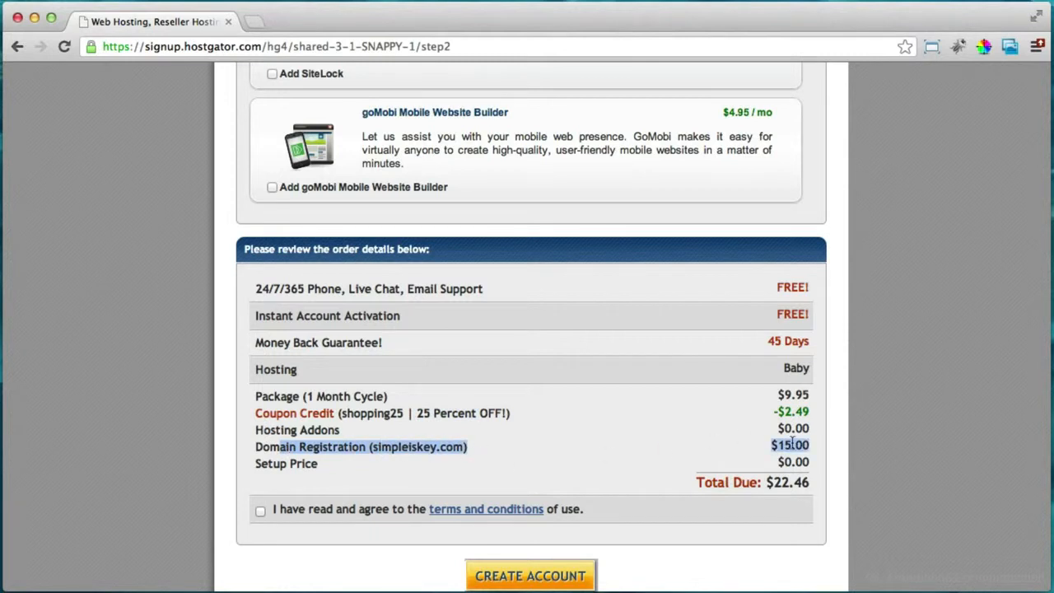
pyautogui.click(792, 442)
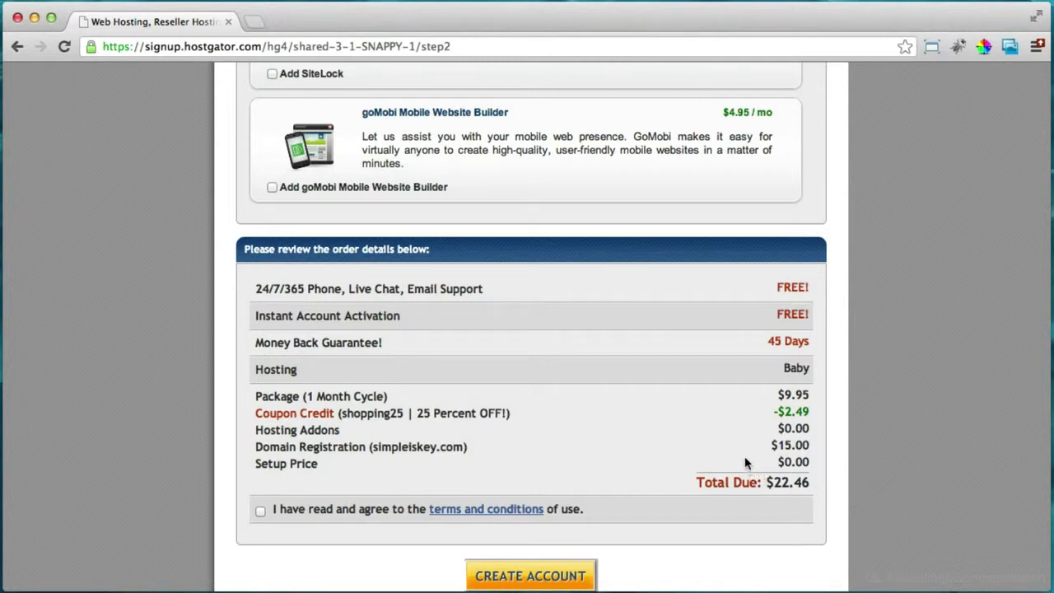
pyautogui.scroll(3, 745, 469)
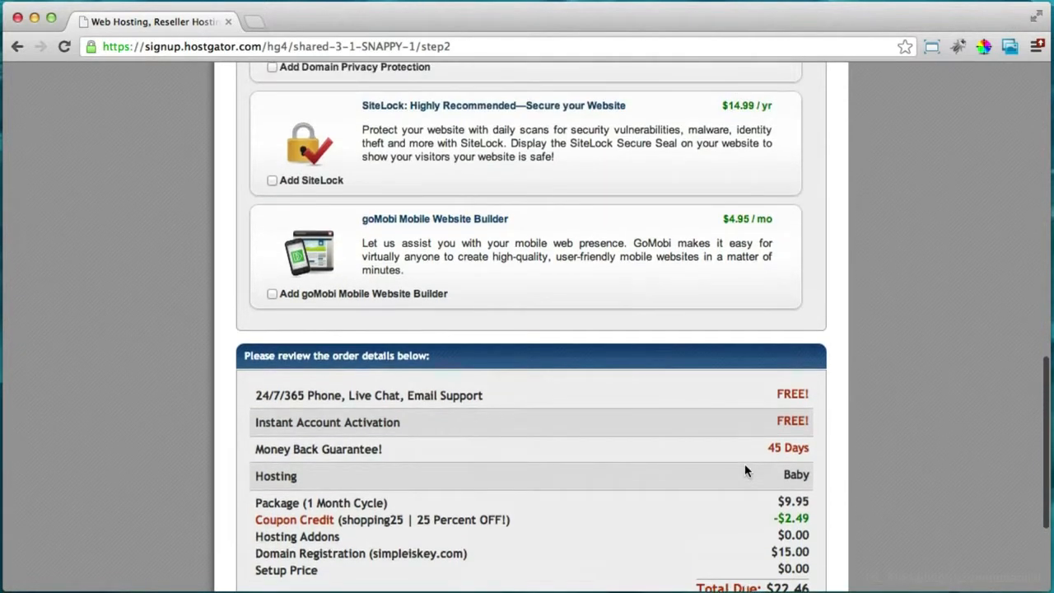
pyautogui.scroll(-4, 744, 470)
pyautogui.scroll(8, 434, 245)
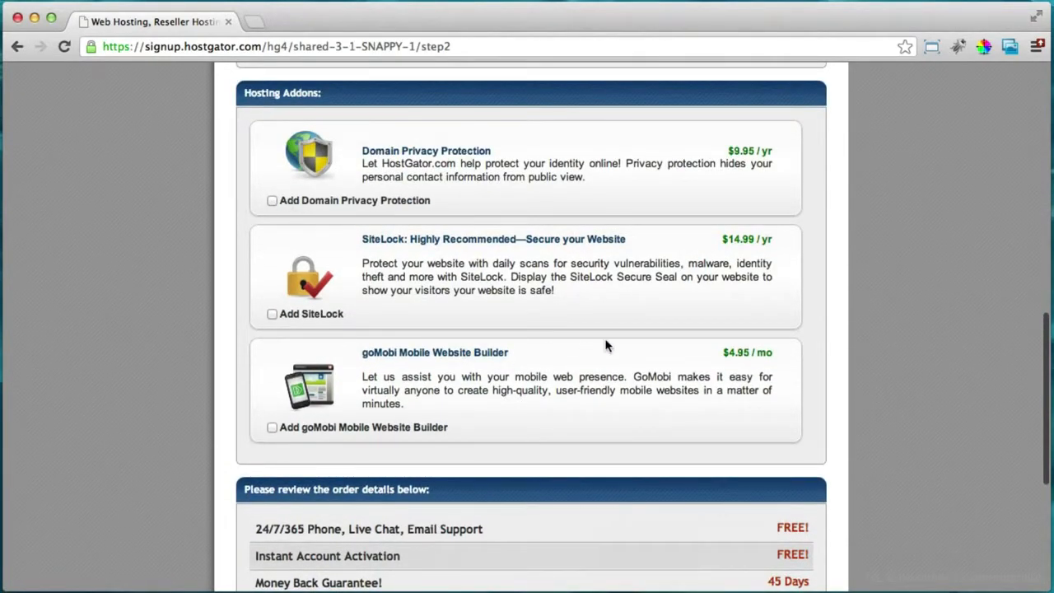
pyautogui.scroll(-7, 607, 344)
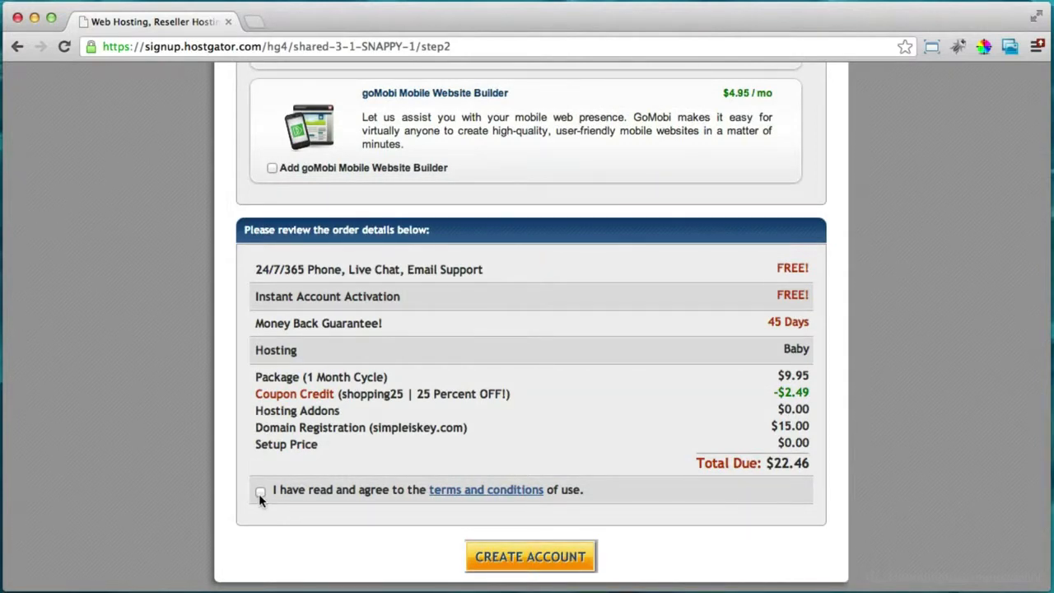
# Step: Agree to the HostGator terms and conditions of use
pyautogui.click(259, 492)
pyautogui.scroll(-2, 387, 506)
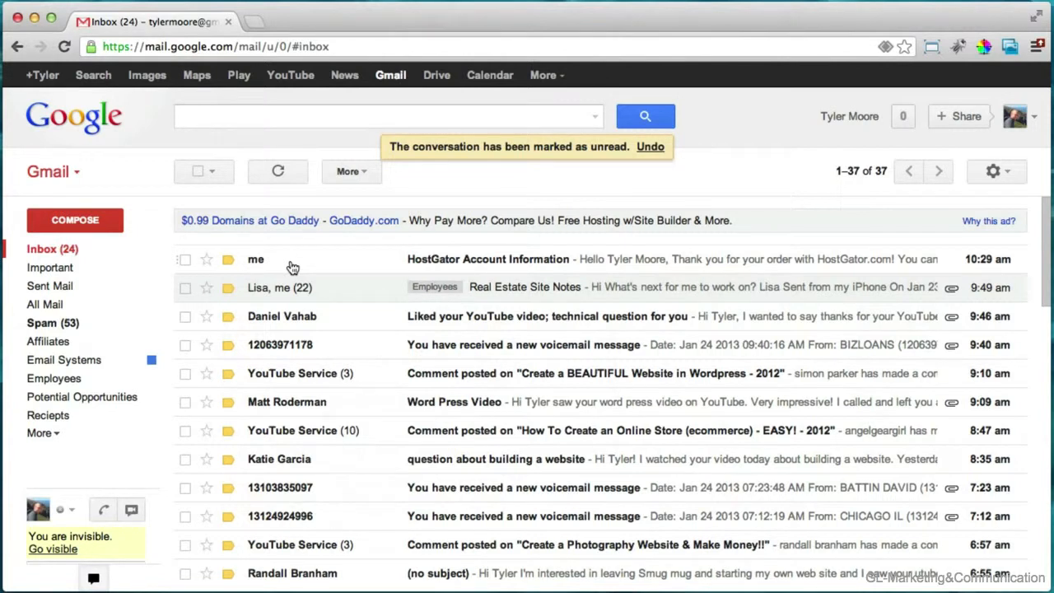
# Step: Open the HostGator Account Information email and highlight its control panel line
pyautogui.click(485, 268)
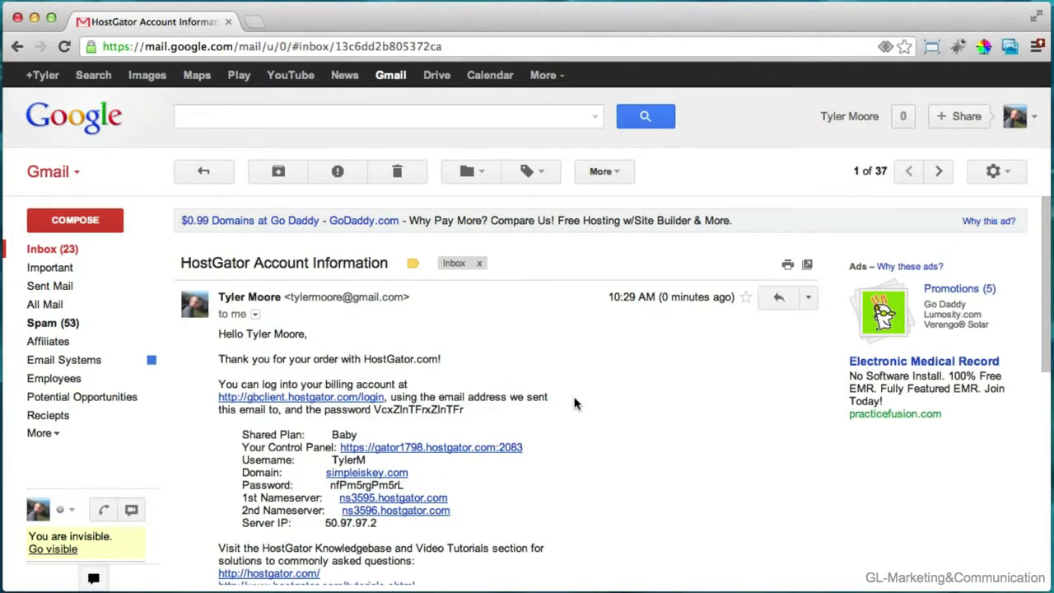
pyautogui.scroll(-3, 575, 403)
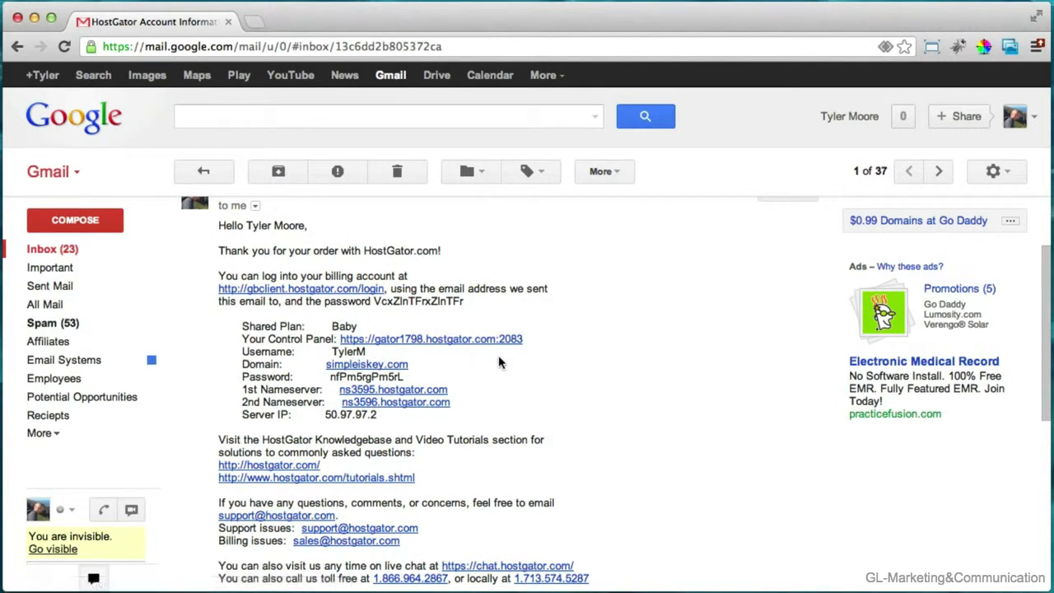
pyautogui.scroll(-2, 504, 358)
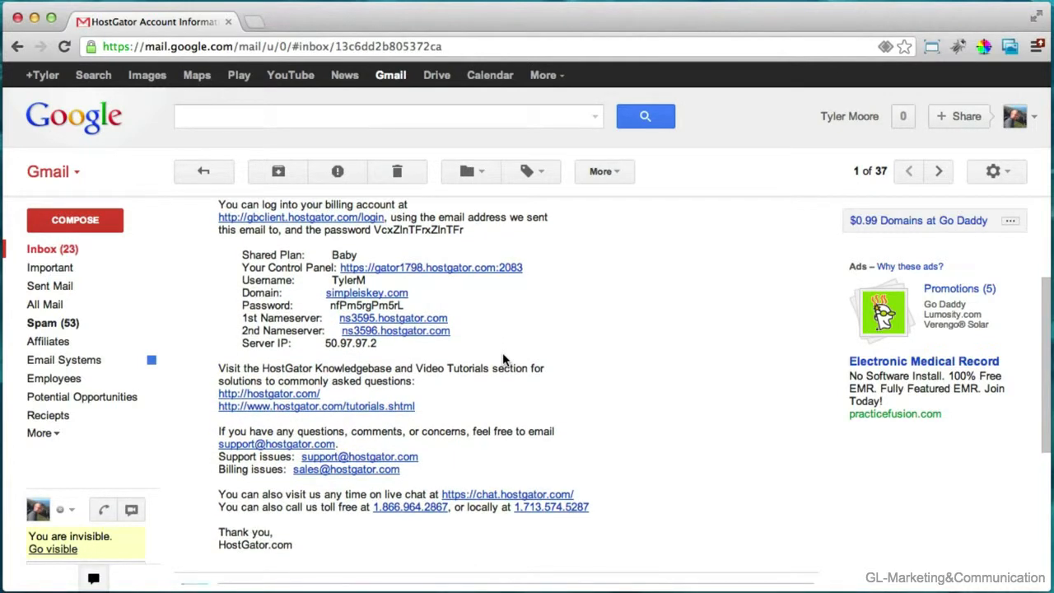
pyautogui.scroll(1, 504, 358)
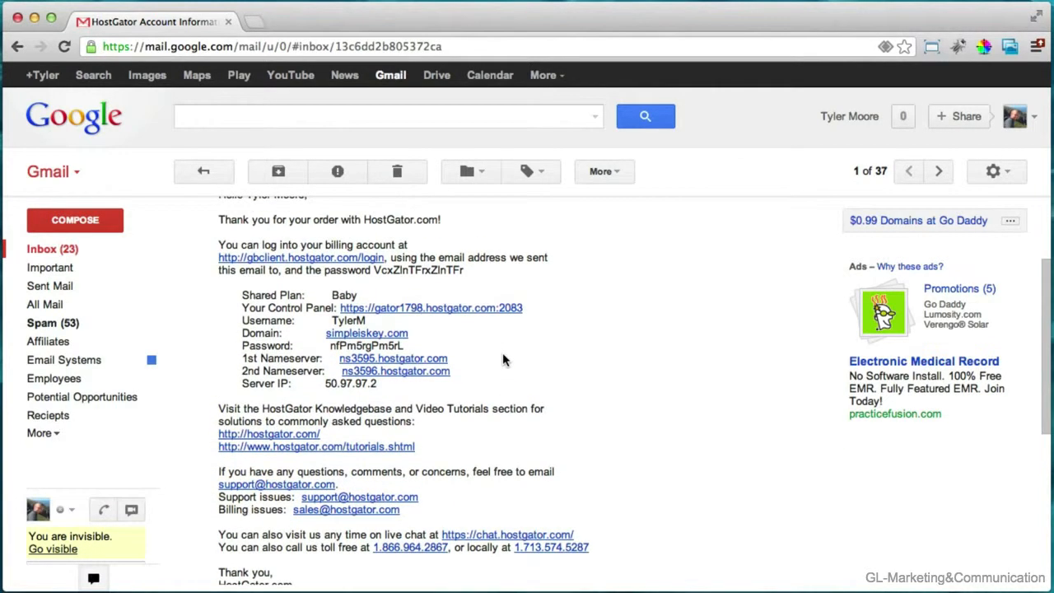
pyautogui.scroll(3, 503, 358)
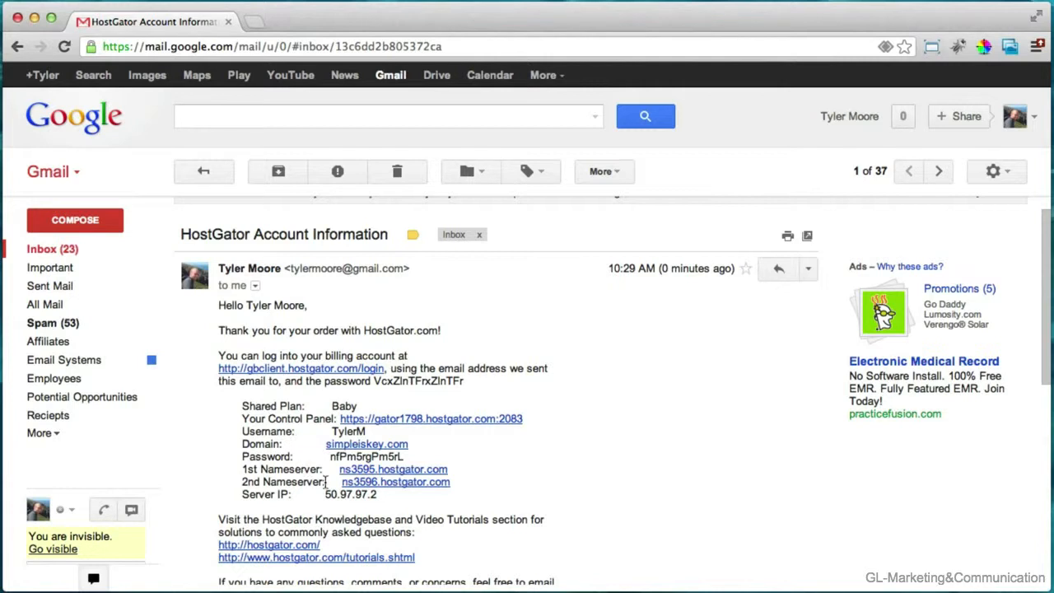
pyautogui.moveTo(242, 418); pyautogui.dragTo(336, 421)
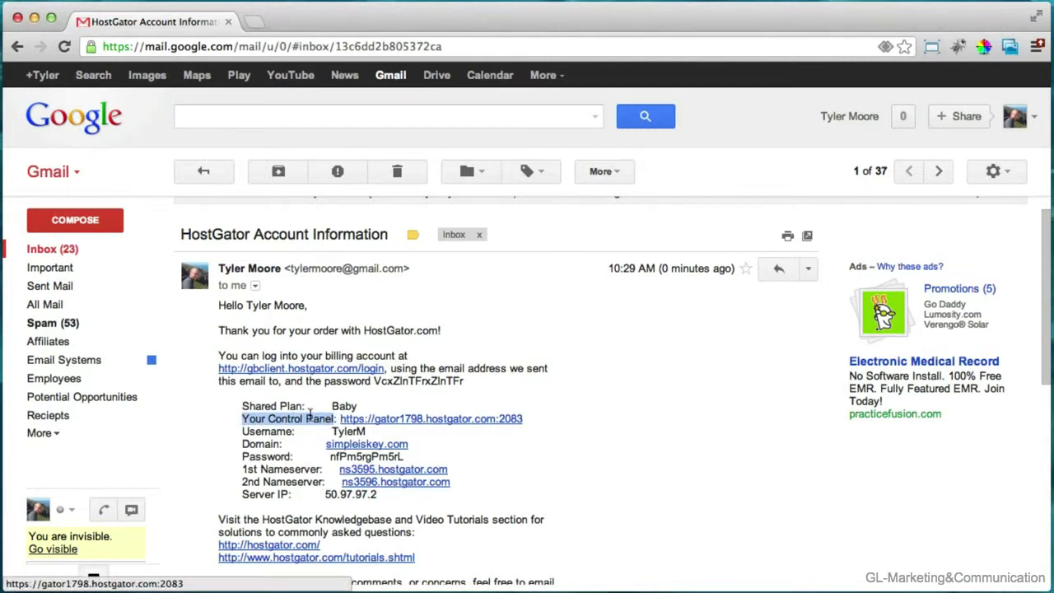
pyautogui.click(284, 419)
pyautogui.moveTo(240, 419); pyautogui.dragTo(320, 419)
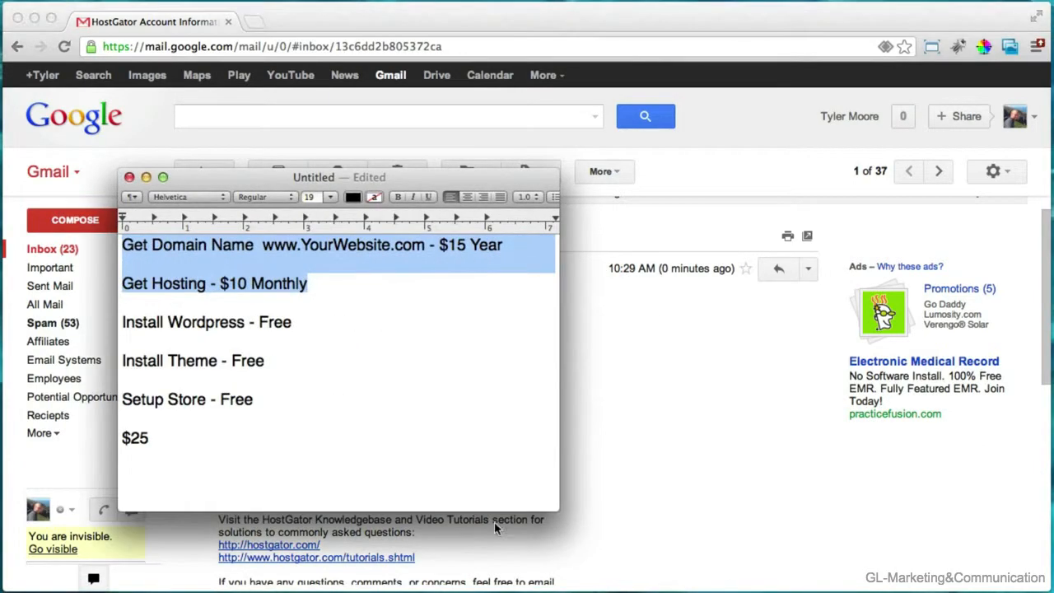
pyautogui.click(439, 428)
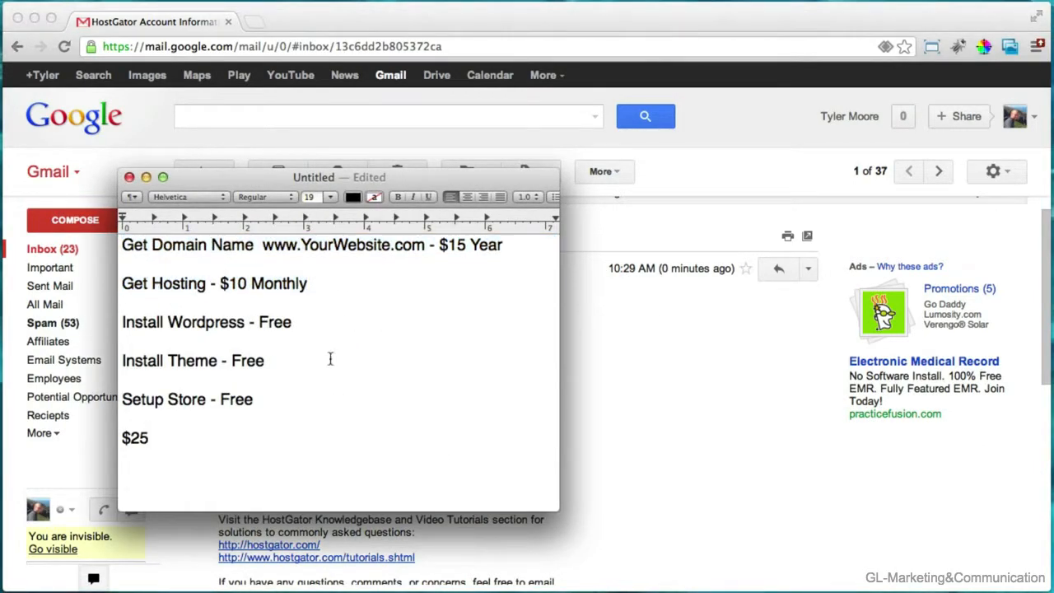
pyautogui.moveTo(123, 246); pyautogui.dragTo(445, 252)
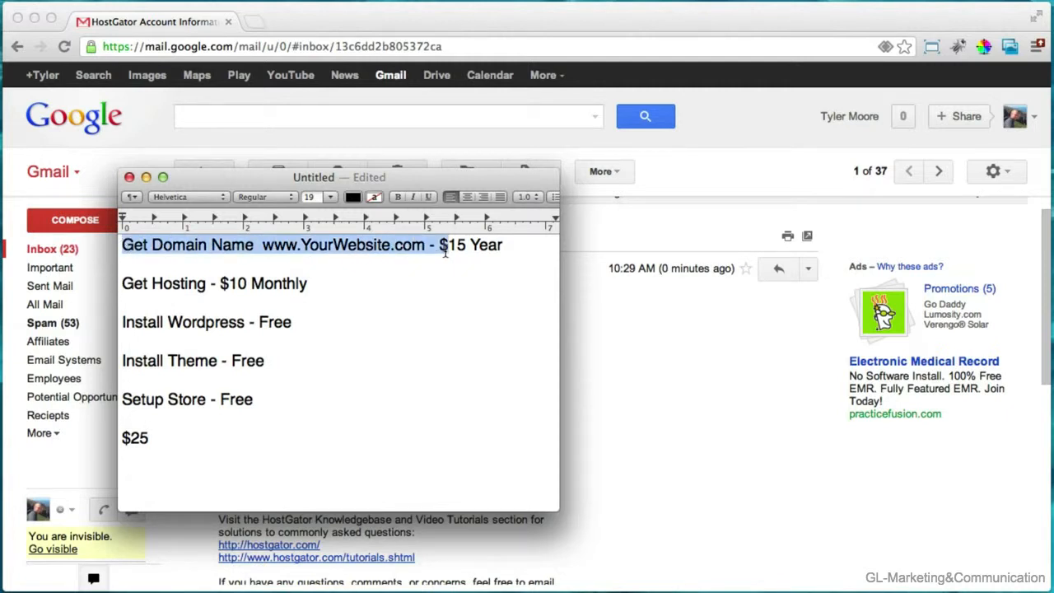
pyautogui.moveTo(123, 284); pyautogui.dragTo(297, 293)
pyautogui.moveTo(123, 322); pyautogui.dragTo(253, 323)
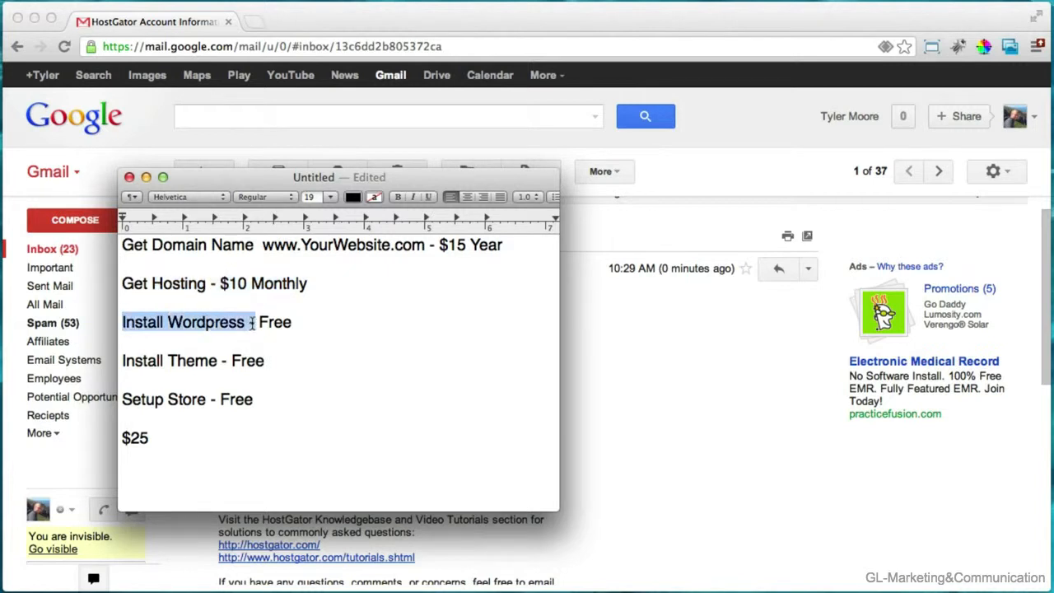
pyautogui.click(319, 321)
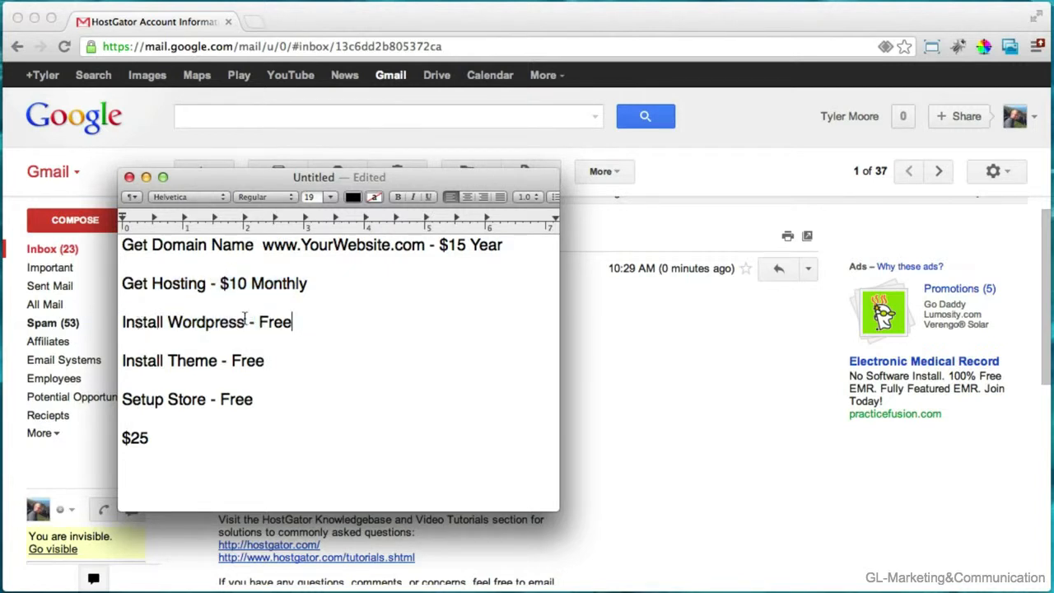
pyautogui.click(147, 177)
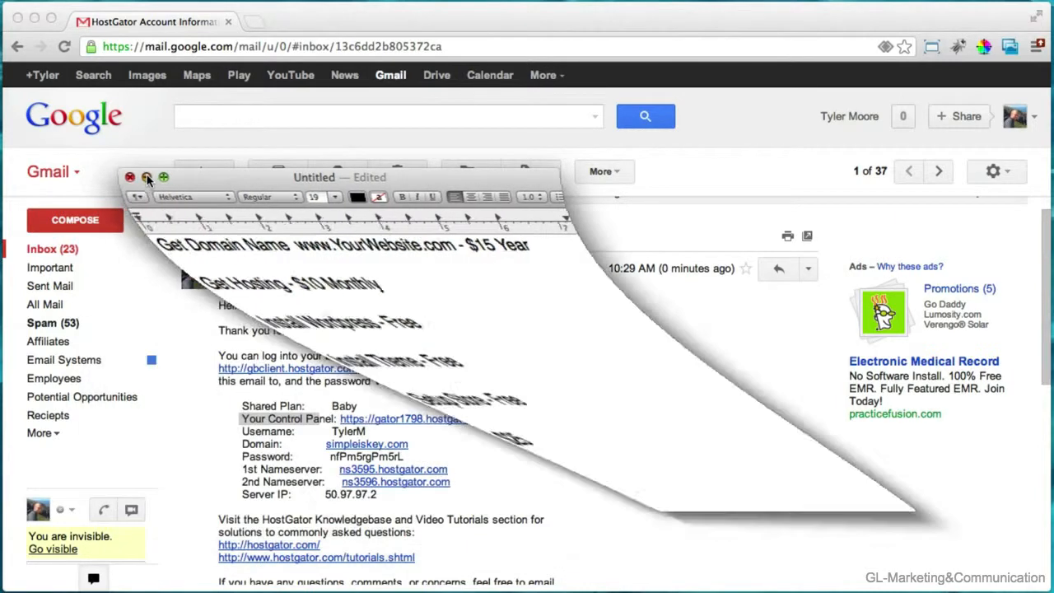
pyautogui.moveTo(239, 420); pyautogui.dragTo(327, 416)
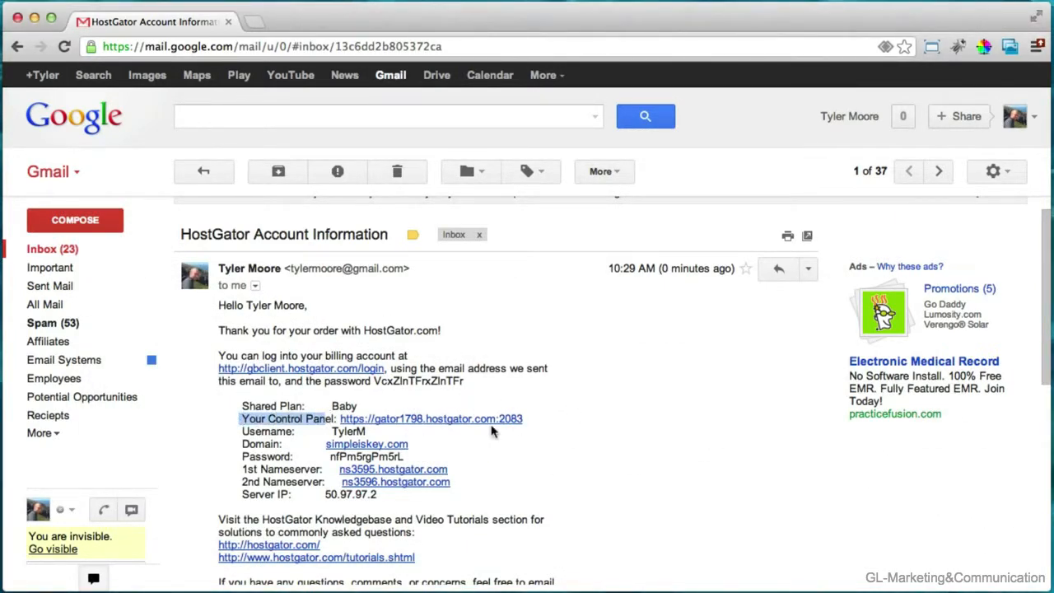
# Step: Open the control panel link in a new tab and paste in the account username from the email
pyautogui.click(458, 421)
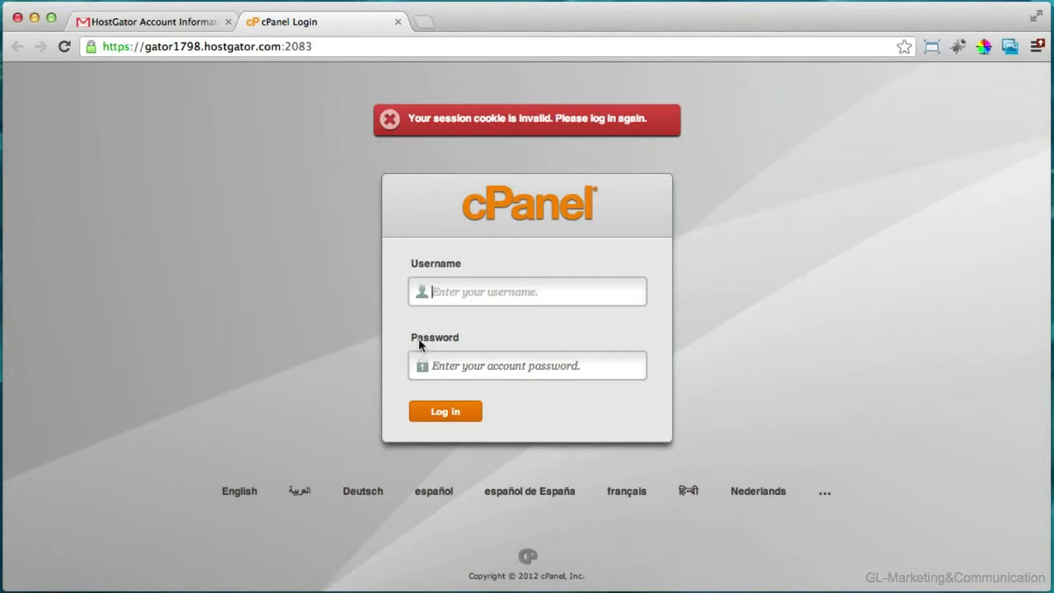
pyautogui.click(166, 27)
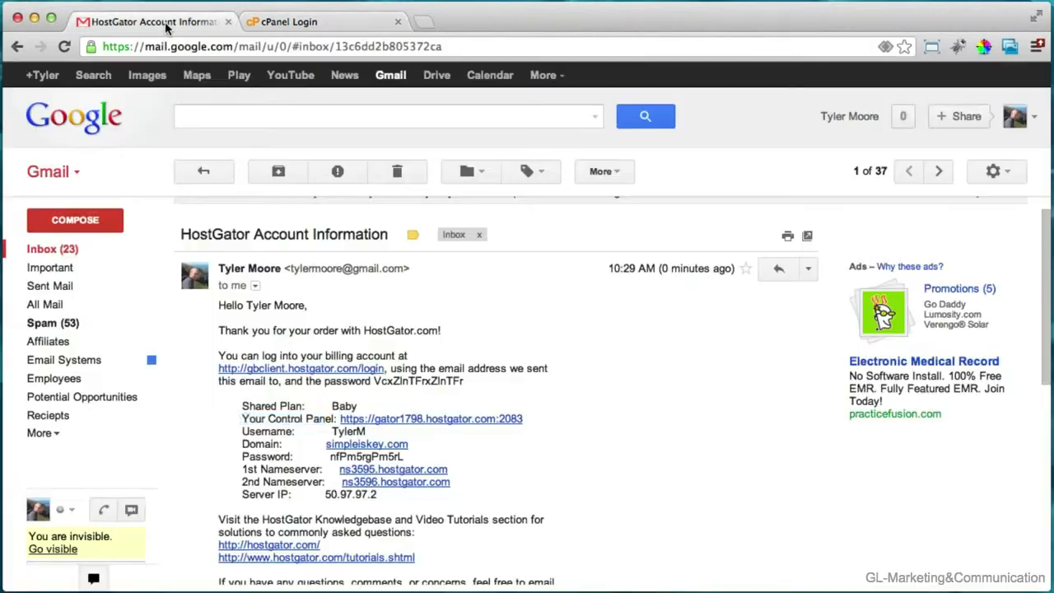
pyautogui.doubleClick(342, 433)
pyautogui.rightClick(349, 431)
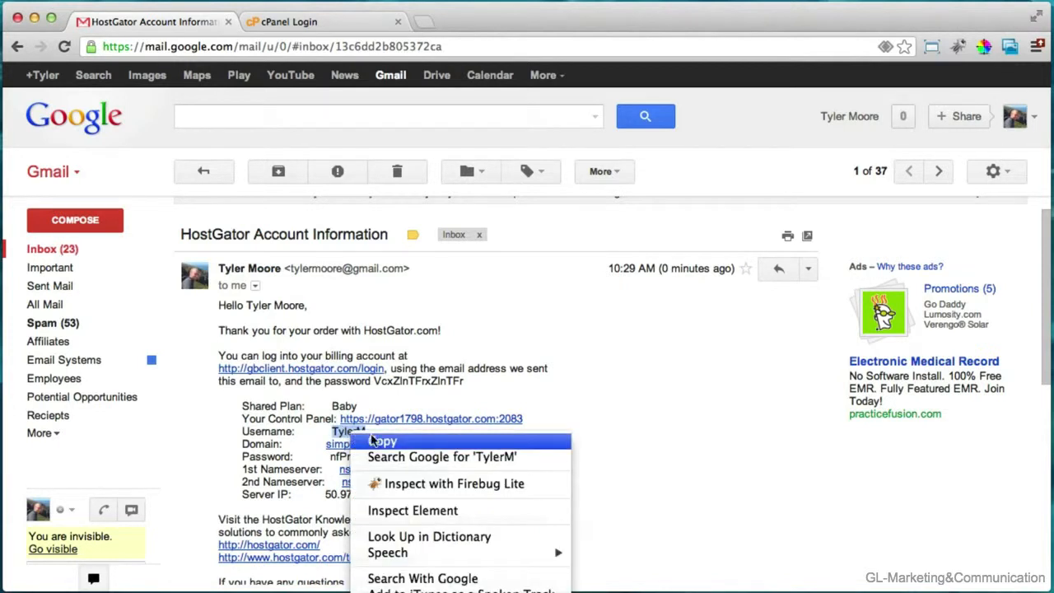
pyautogui.click(387, 440)
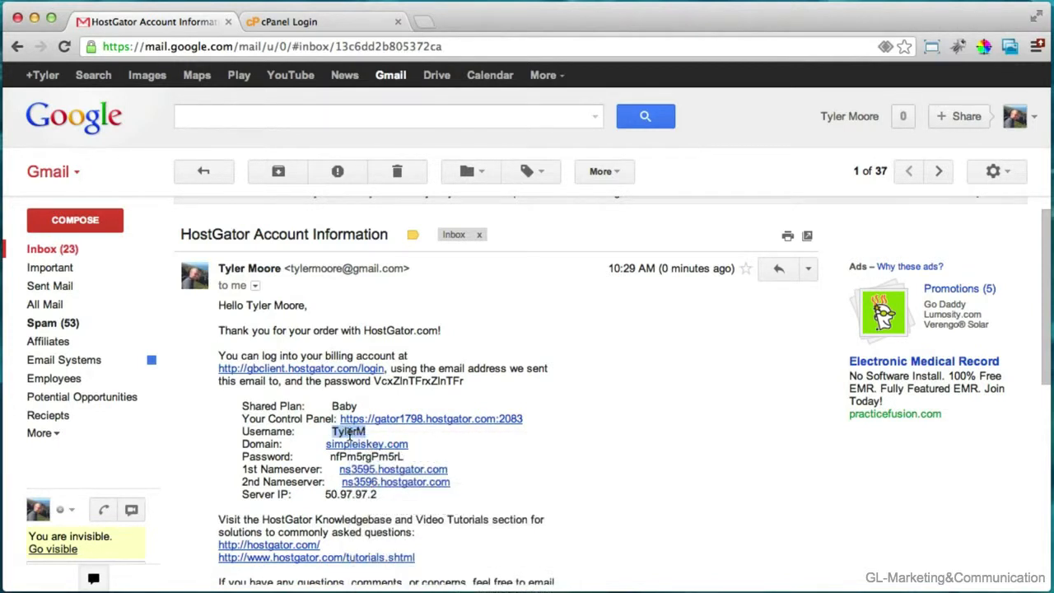
pyautogui.click(307, 23)
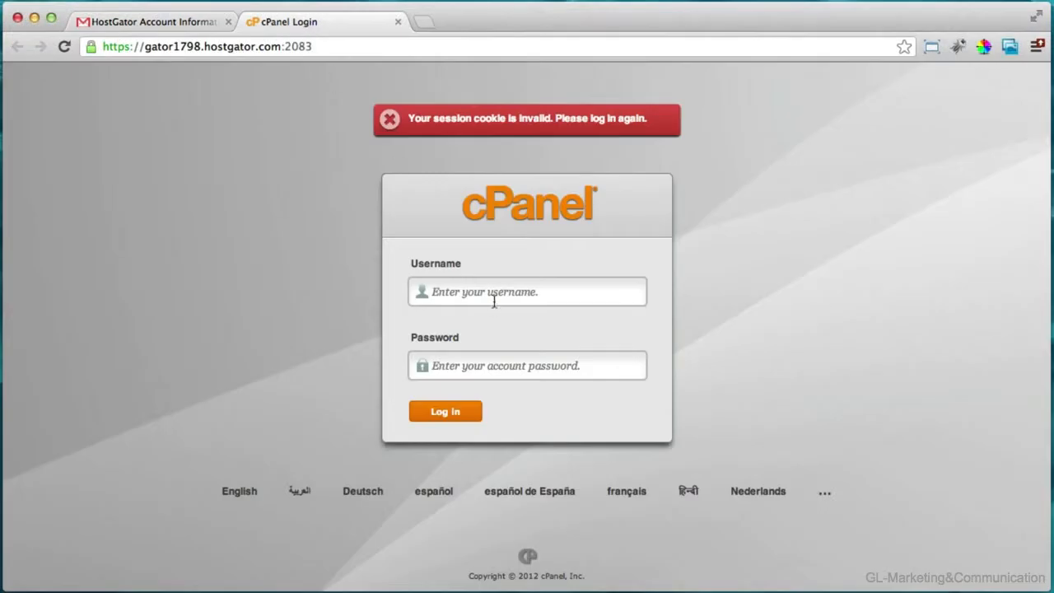
pyautogui.rightClick(466, 292)
pyautogui.click(507, 377)
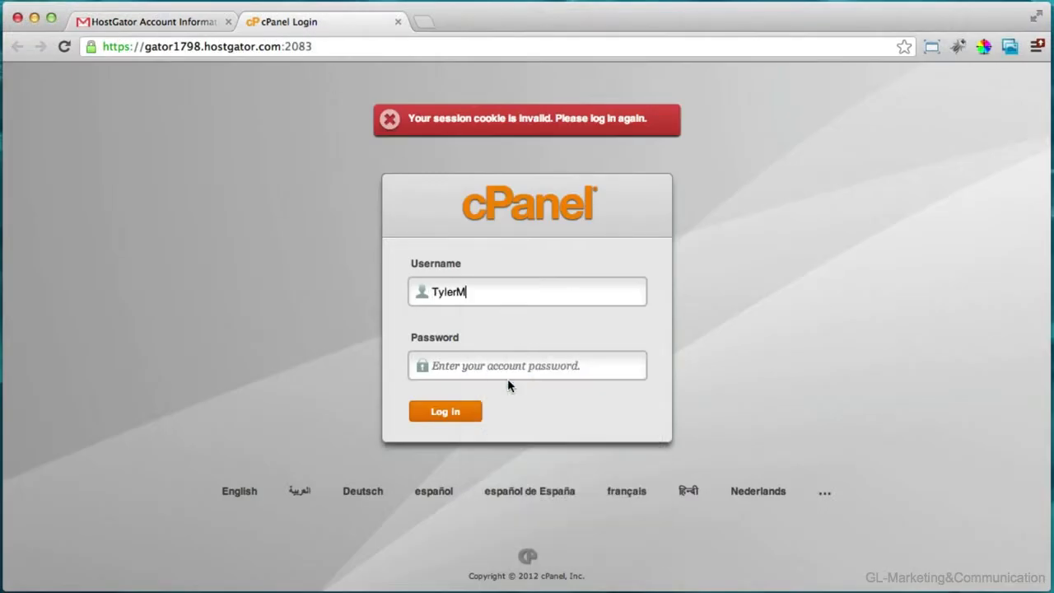
# Step: Copy the account password from the email into the cPanel password field
pyautogui.click(189, 23)
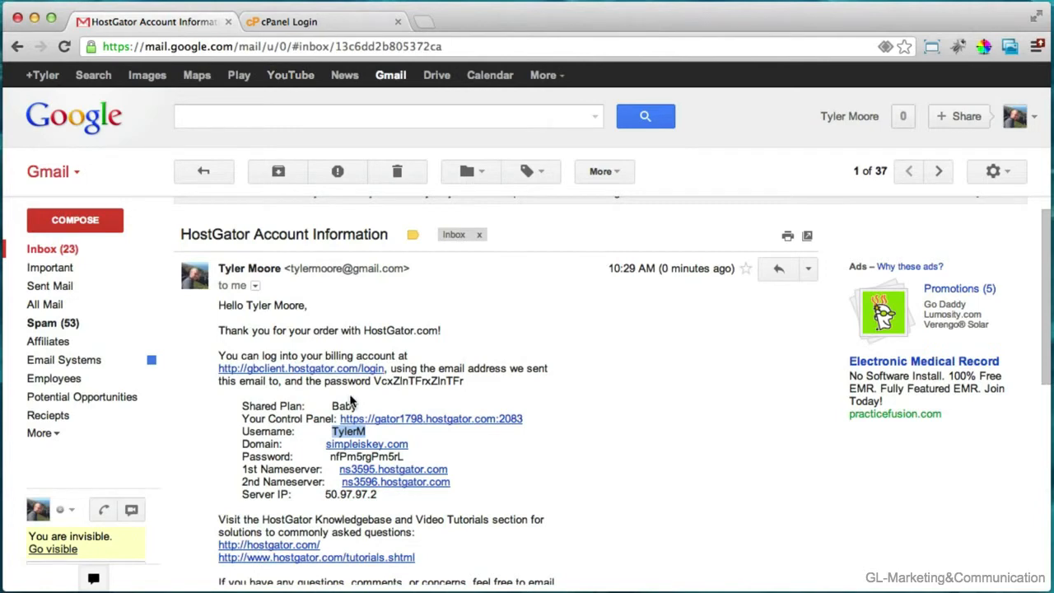
pyautogui.doubleClick(359, 461)
pyautogui.rightClick(358, 462)
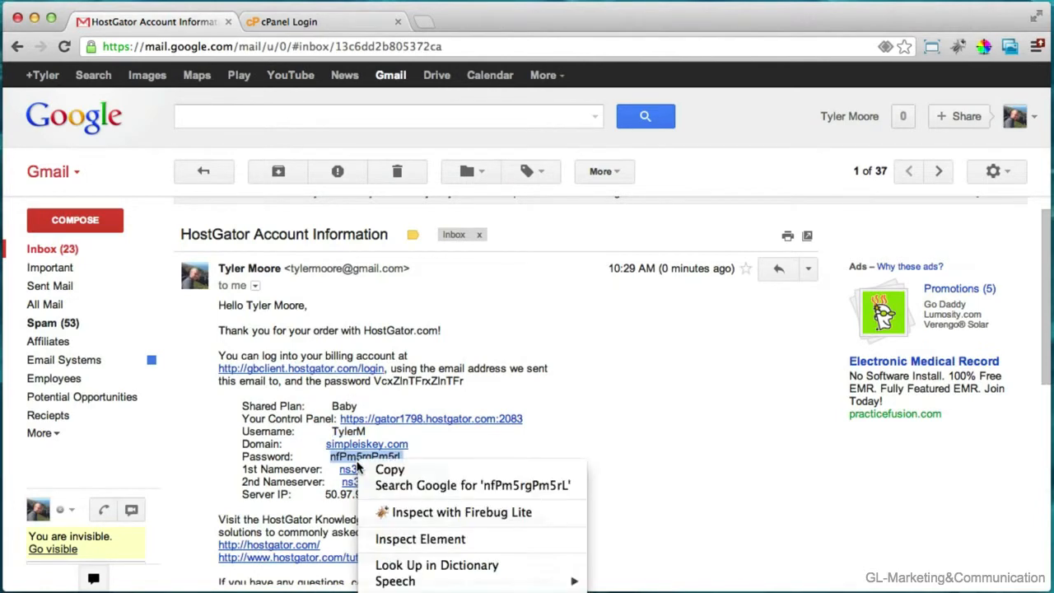
pyautogui.click(394, 469)
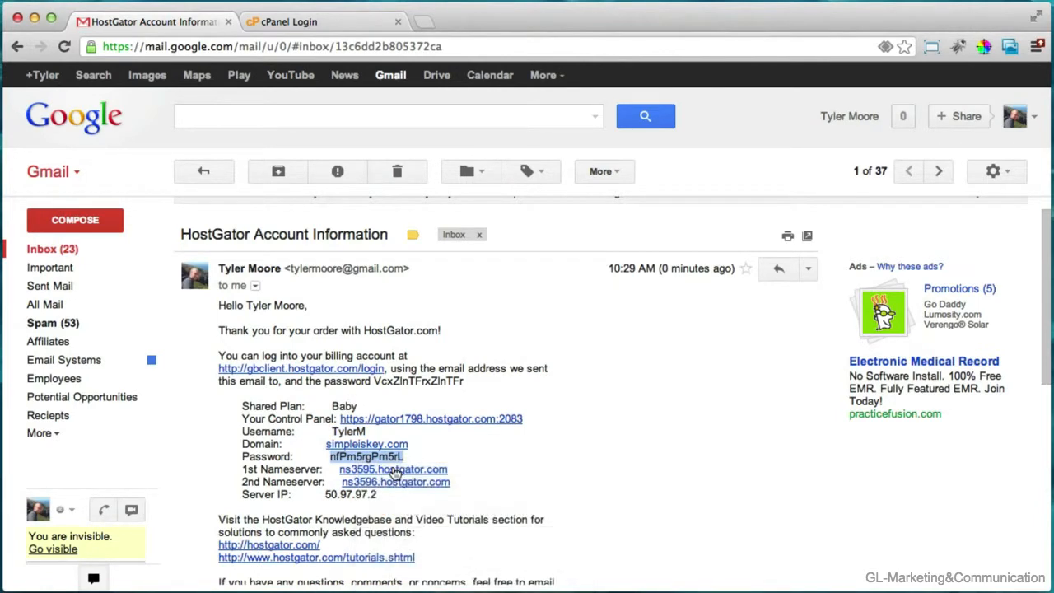
pyautogui.click(330, 20)
pyautogui.click(490, 368)
pyautogui.rightClick(492, 368)
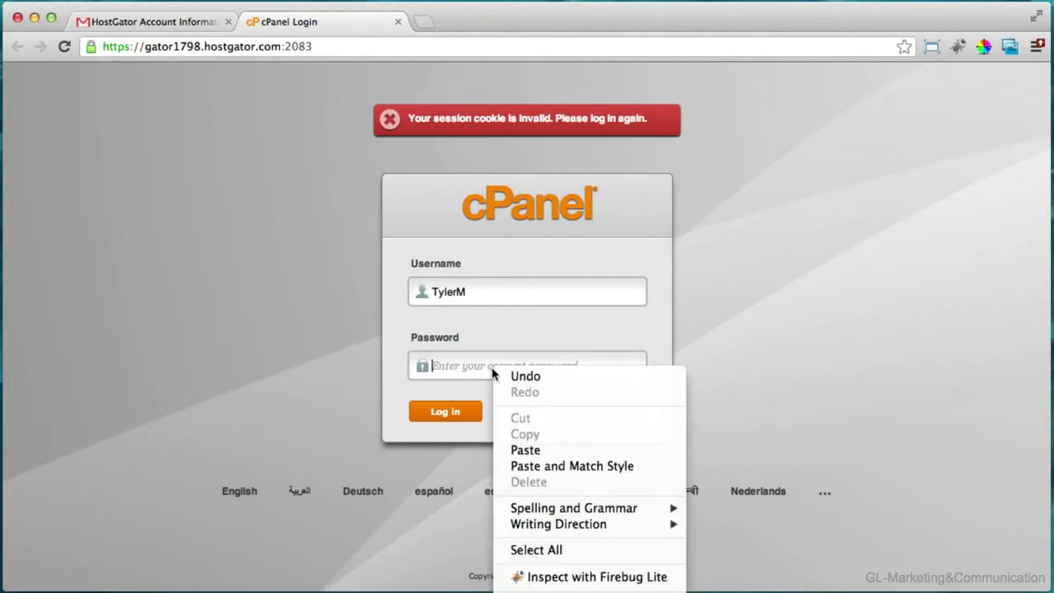
pyautogui.click(527, 451)
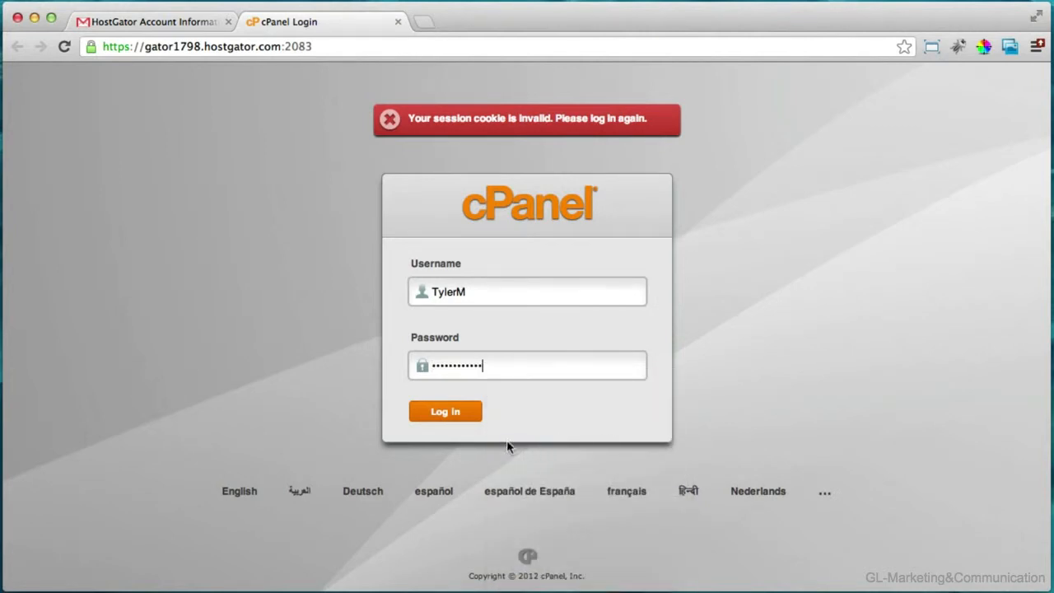
# Step: Log in to cPanel, dismiss the SiteLock offer, and open QuickInstall
pyautogui.click(448, 413)
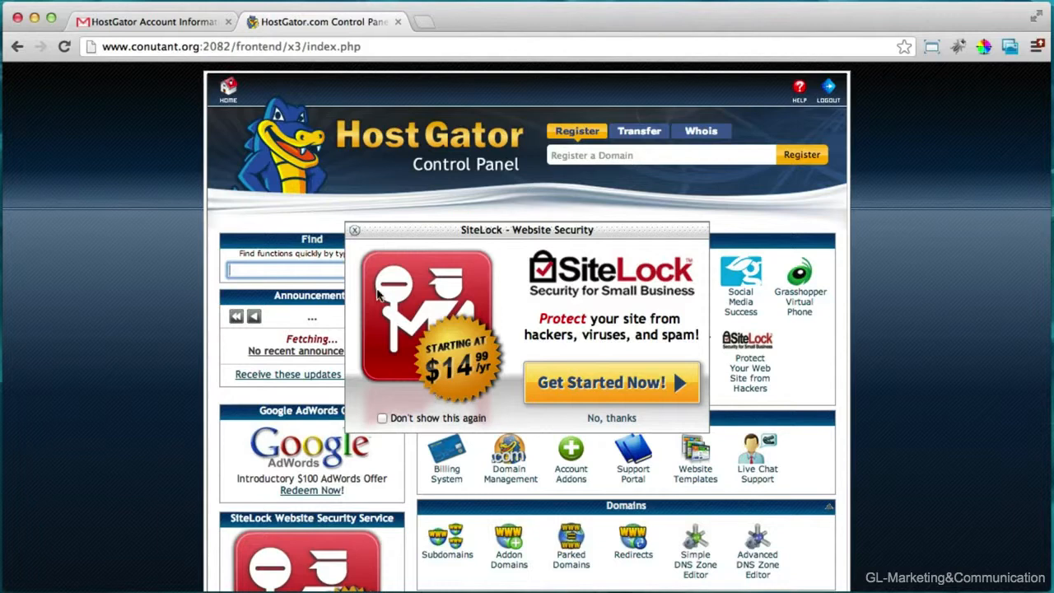
pyautogui.click(355, 231)
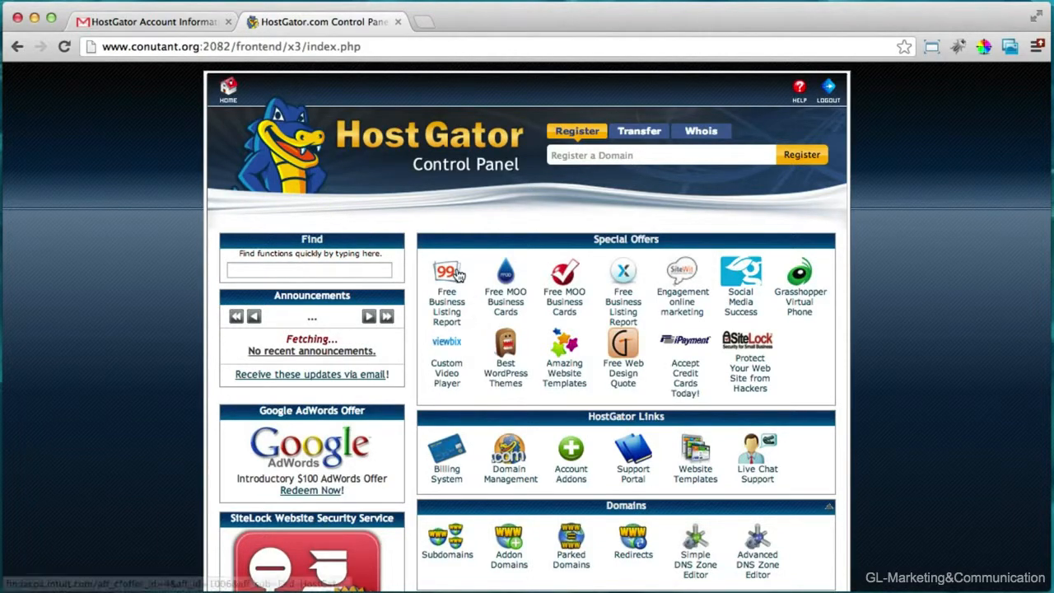
pyautogui.scroll(-5, 458, 274)
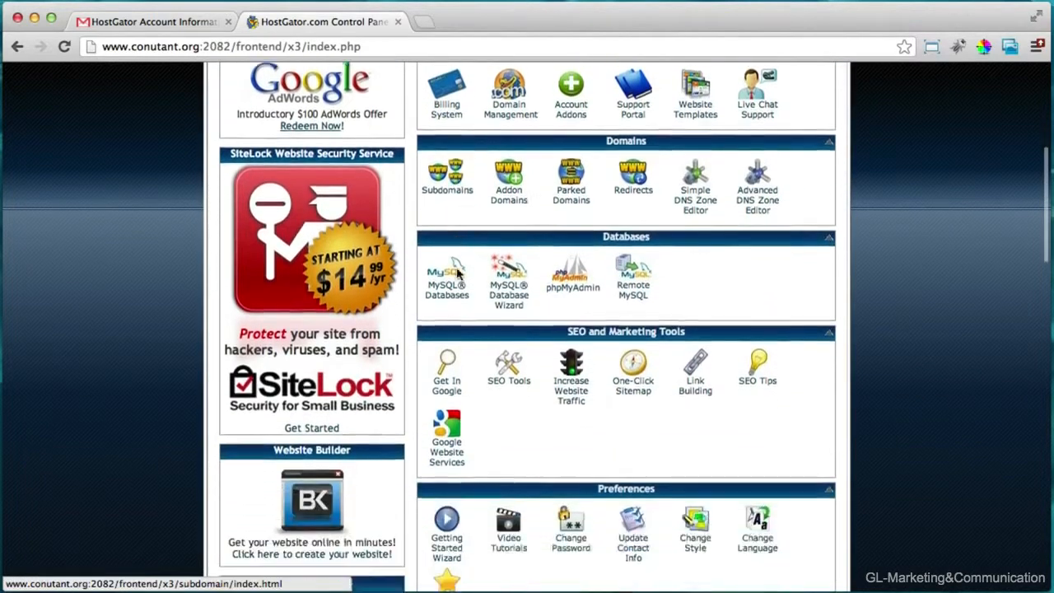
pyautogui.scroll(-10, 459, 274)
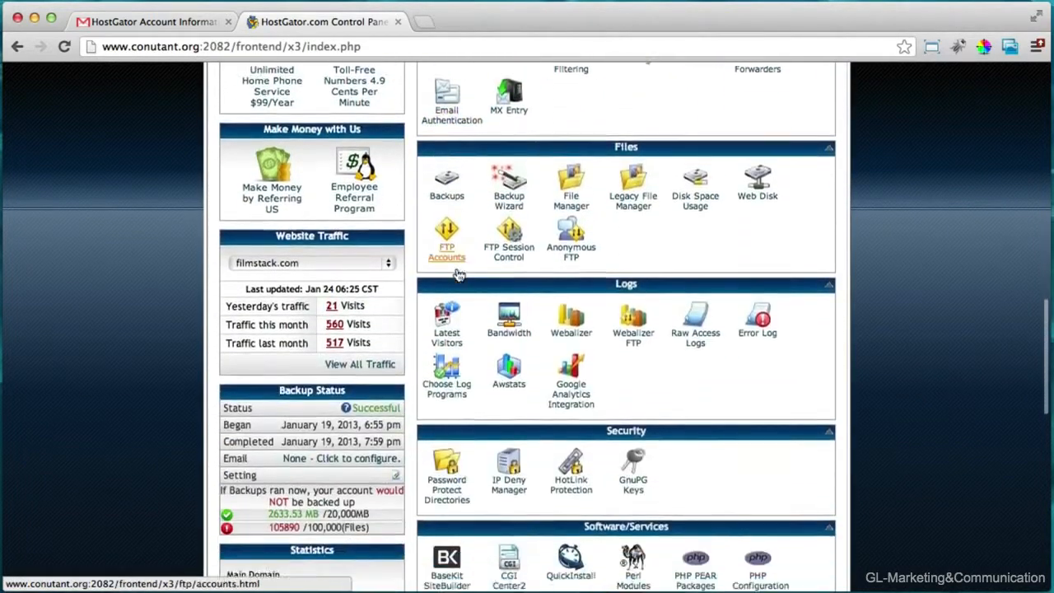
pyautogui.scroll(-3, 459, 274)
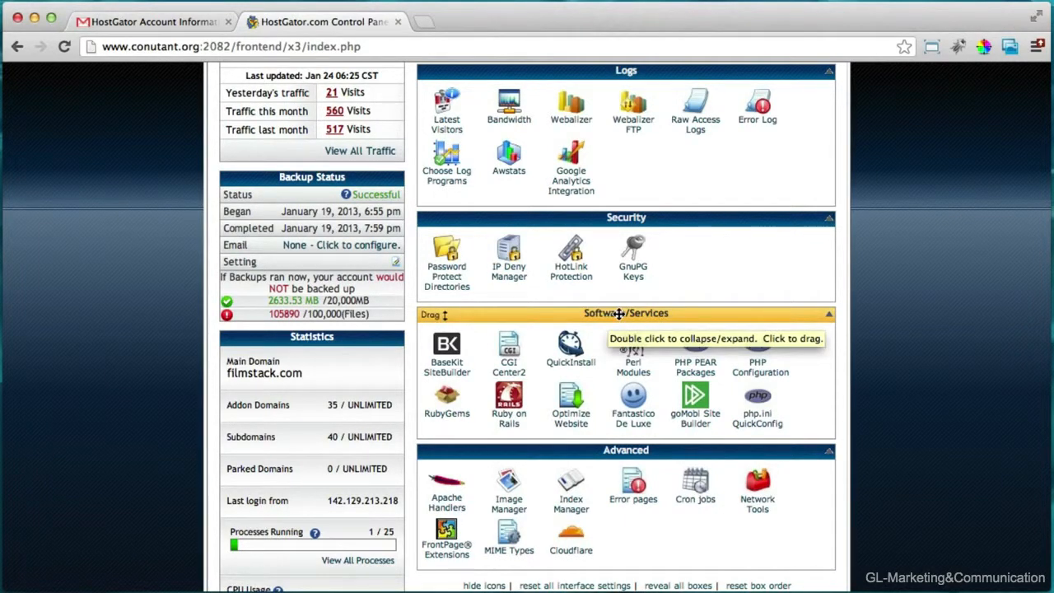
pyautogui.click(574, 347)
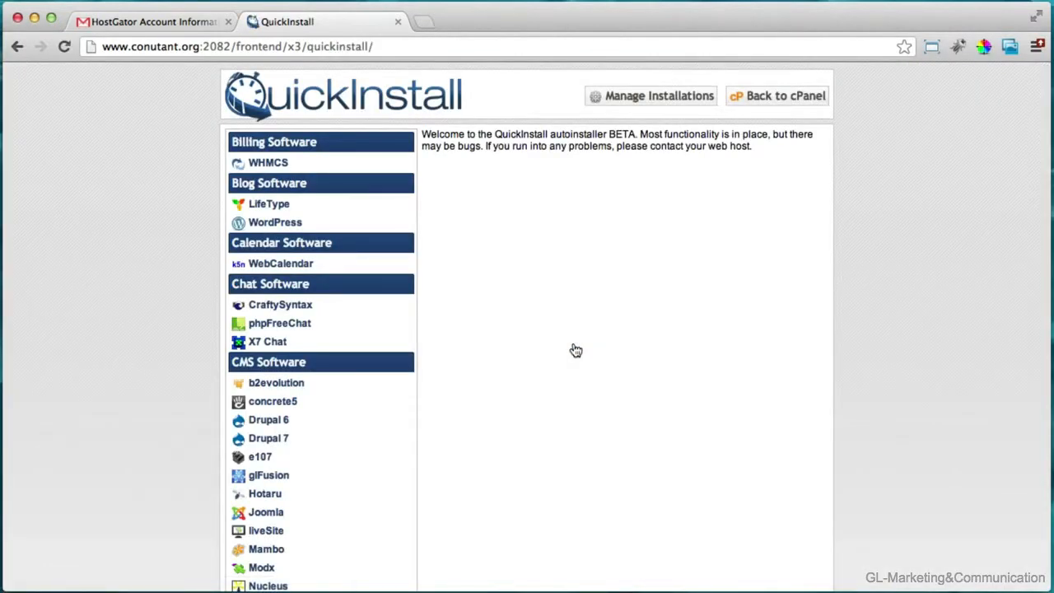
# Step: Choose WordPress and set simpleiskey.com as the Application URL domain
pyautogui.click(295, 230)
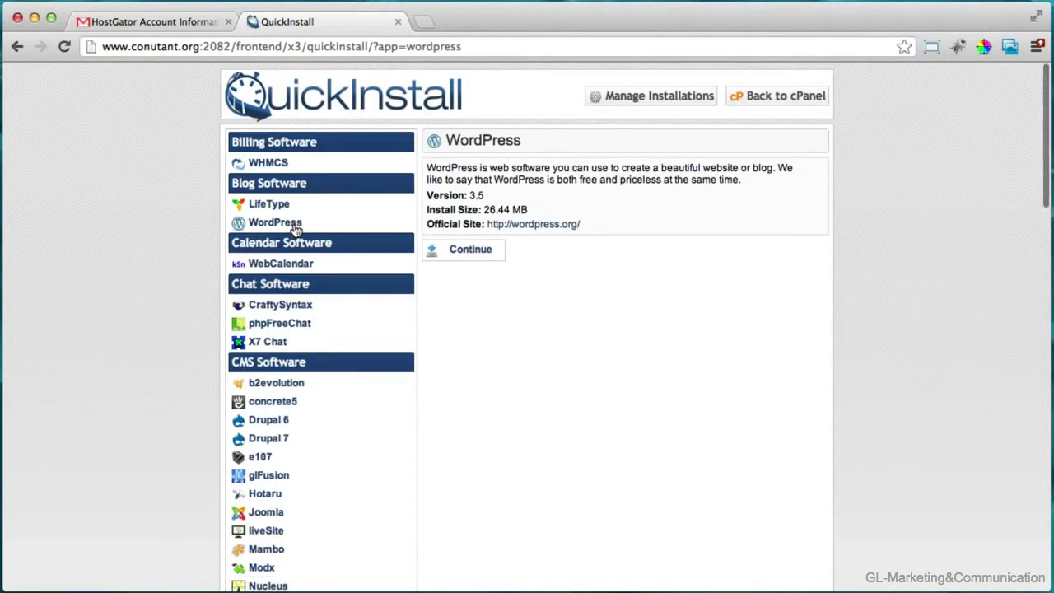
pyautogui.click(469, 252)
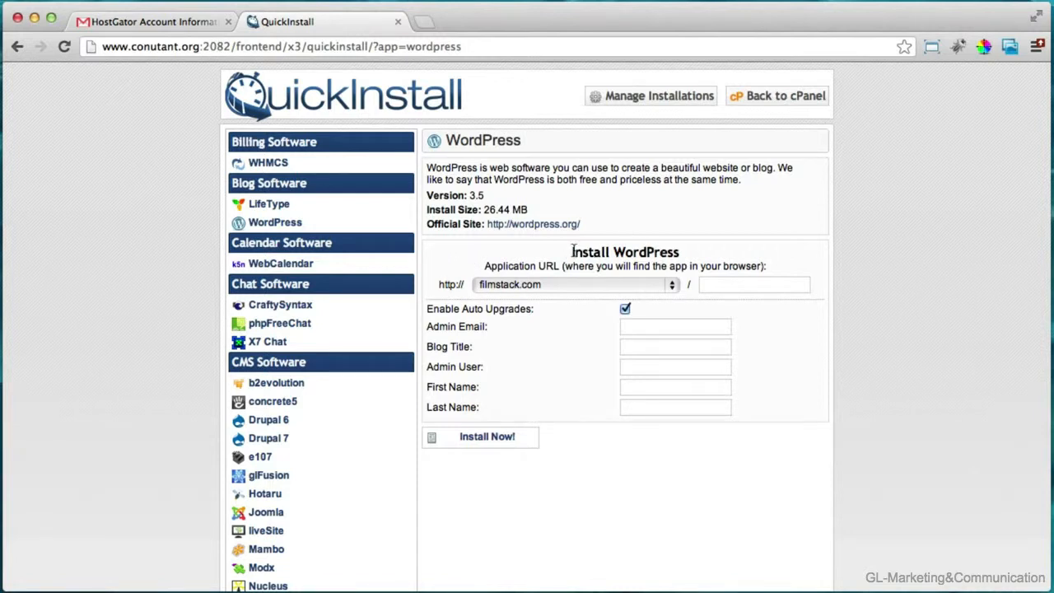
pyautogui.moveTo(570, 253); pyautogui.dragTo(673, 252)
pyautogui.scroll(-1, 674, 252)
pyautogui.click(674, 250)
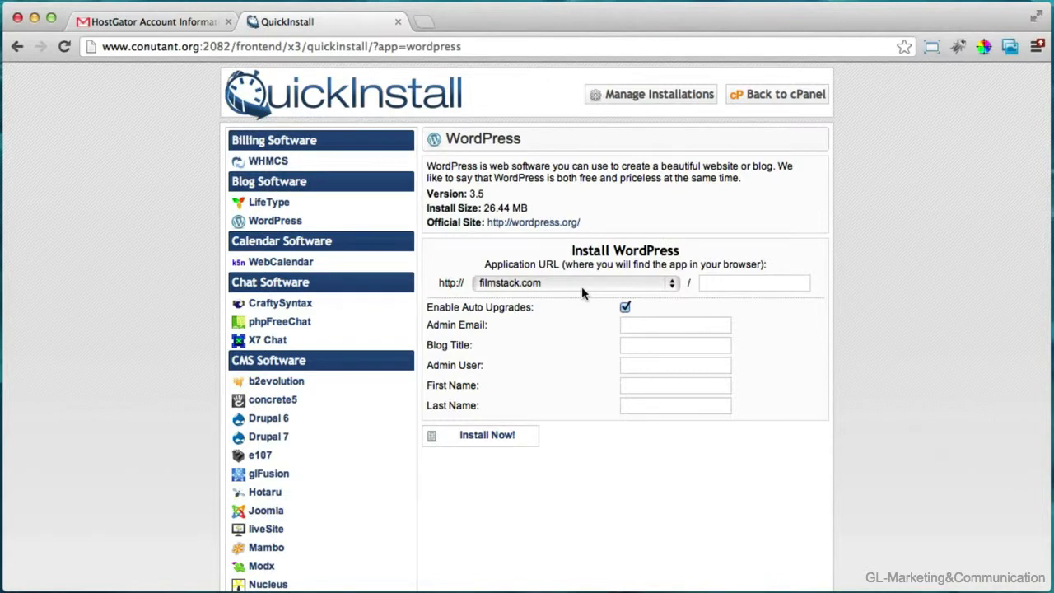
pyautogui.click(586, 286)
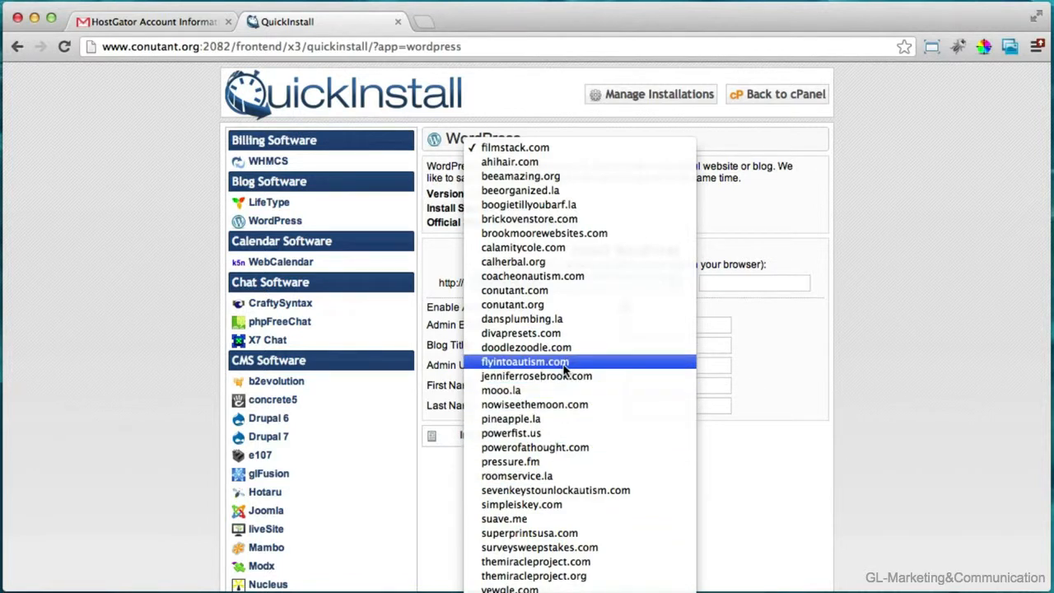
pyautogui.scroll(-5, 576, 354)
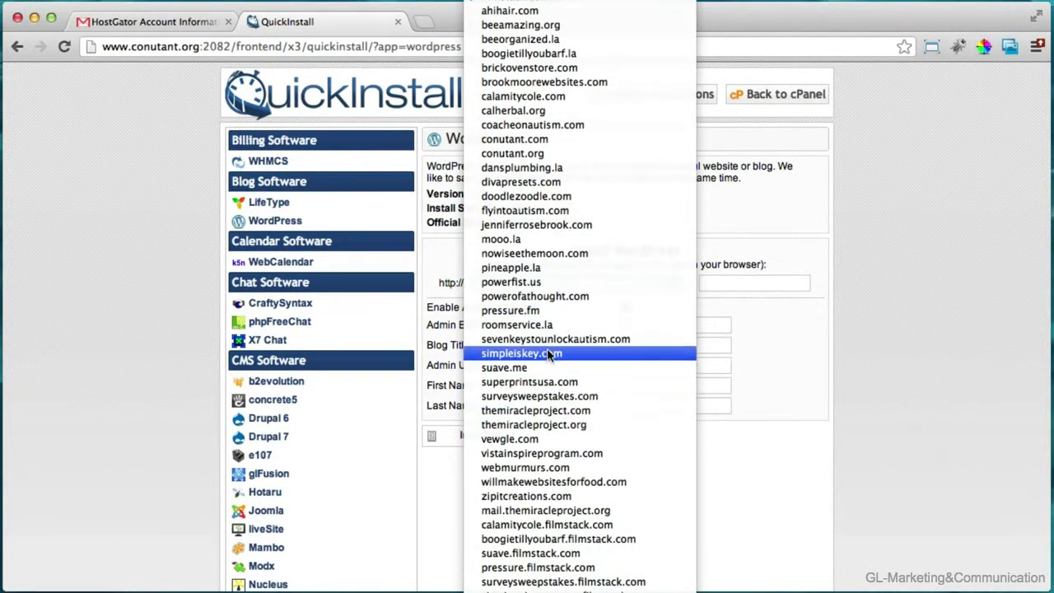
pyautogui.click(542, 354)
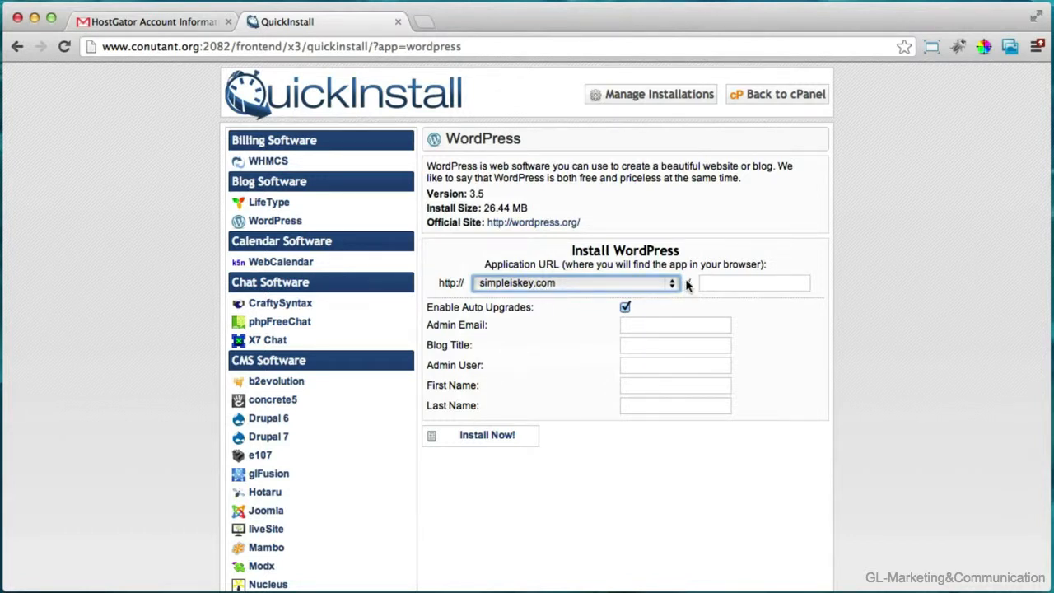
pyautogui.click(731, 283)
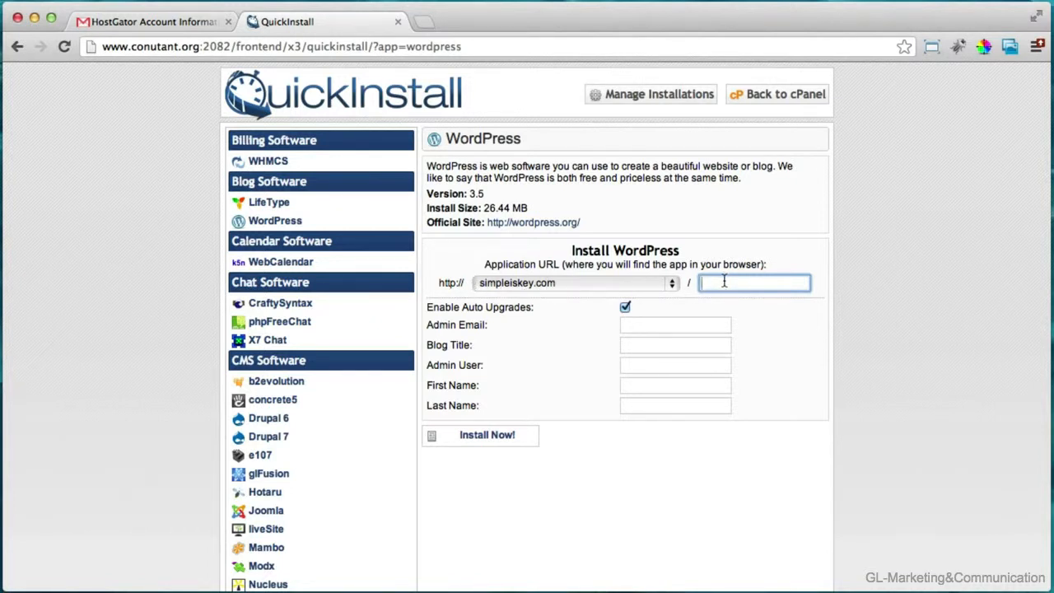
# Step: Enter the admin e-mail address and the blog title Shopping Cart
pyautogui.click(625, 325)
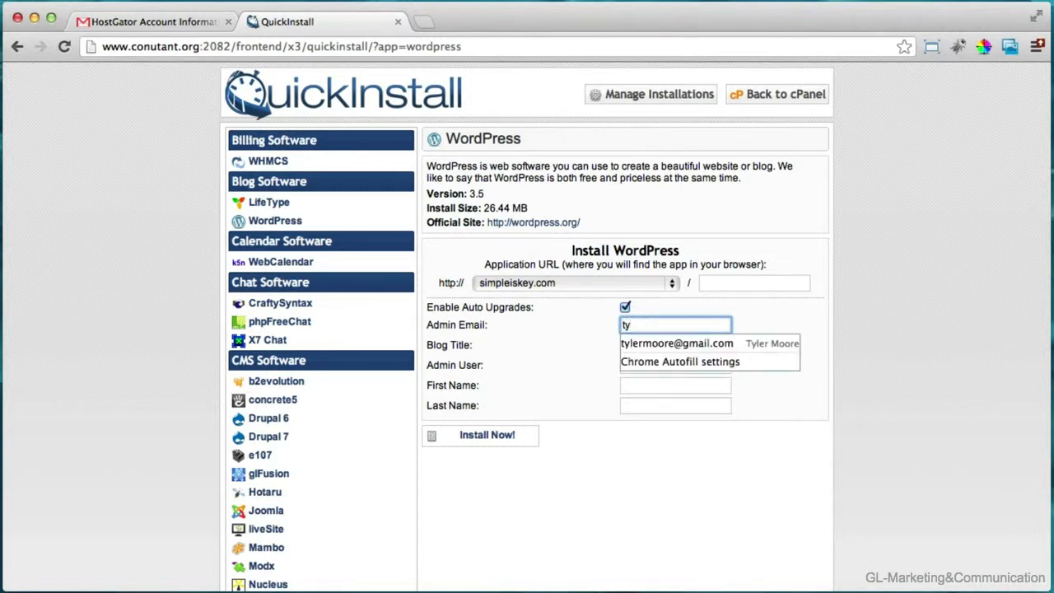
pyautogui.press('Tab')
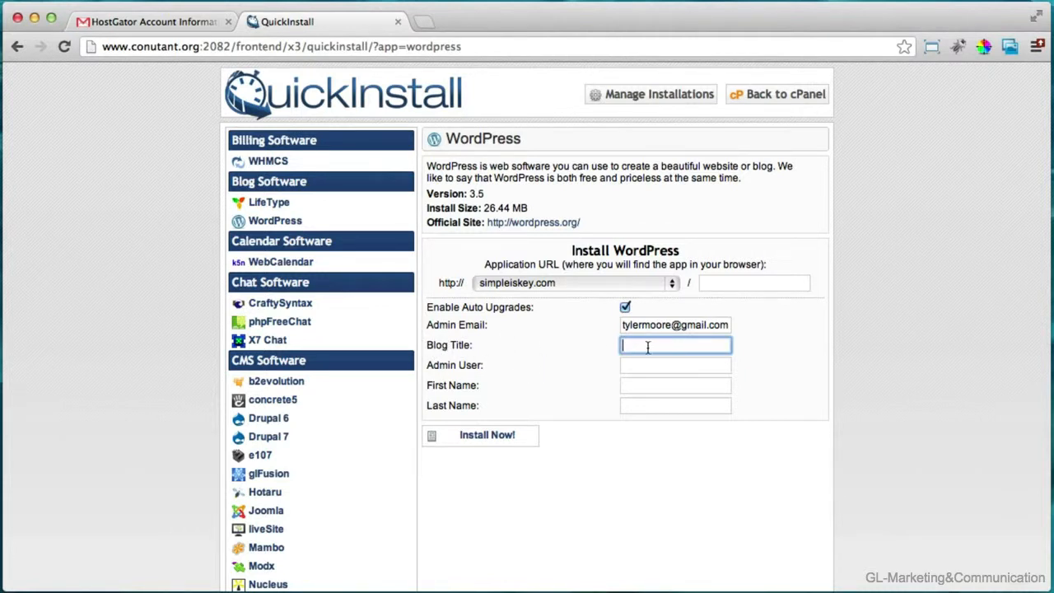
pyautogui.write('Shopping Cart')
# Step: Set the admin user to admin and fill in the owner's first and last name
pyautogui.click(647, 366)
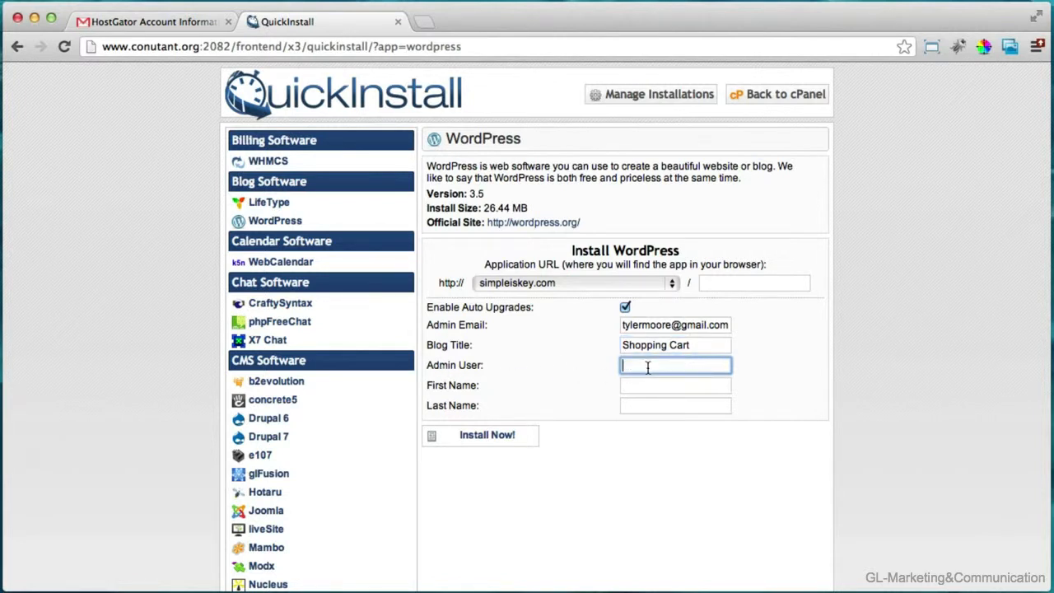
pyautogui.write('admin')
pyautogui.click(640, 386)
pyautogui.write('Tyler')
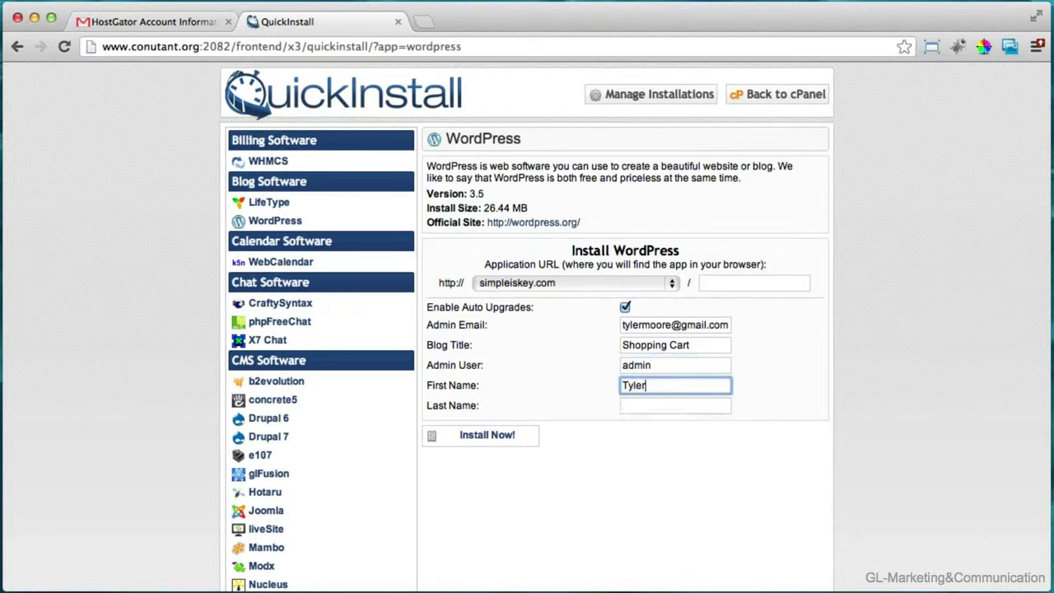
pyautogui.press('Tab')
pyautogui.write('Moore')
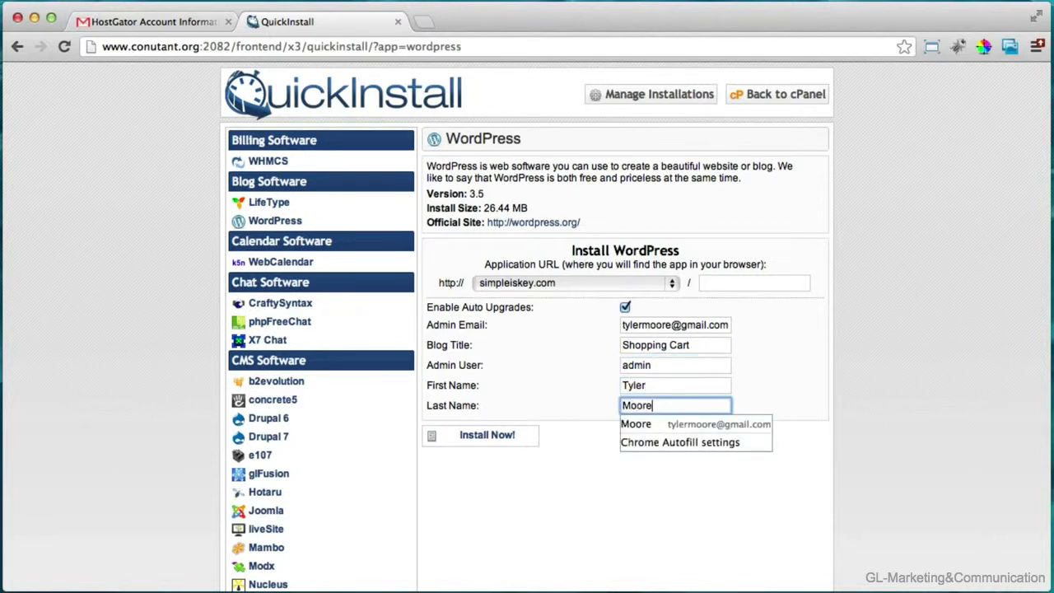
pyautogui.click(574, 492)
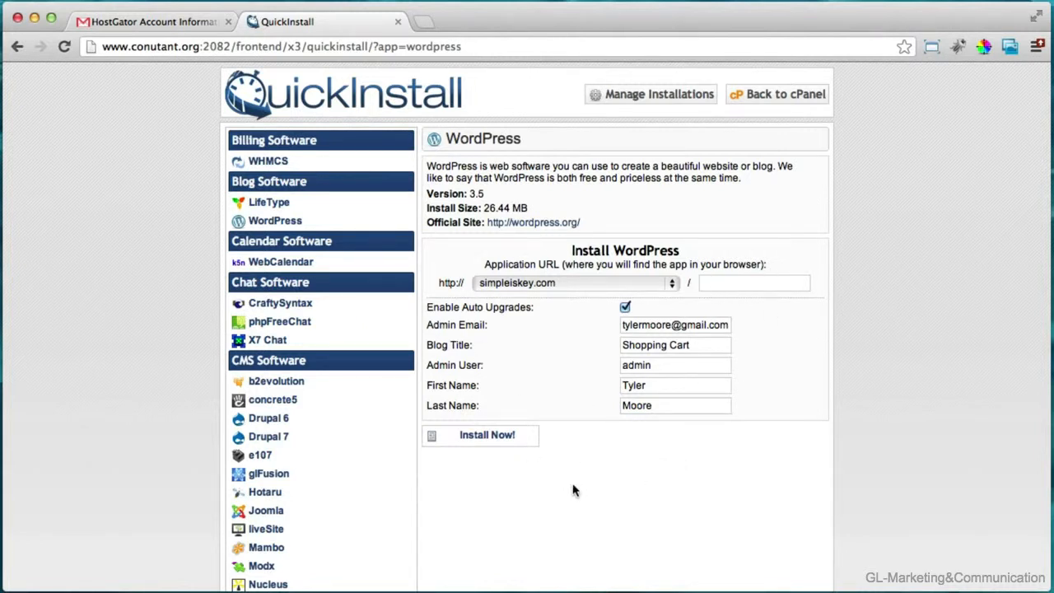
# Step: Install WordPress and select the generated username and password lines
pyautogui.click(477, 443)
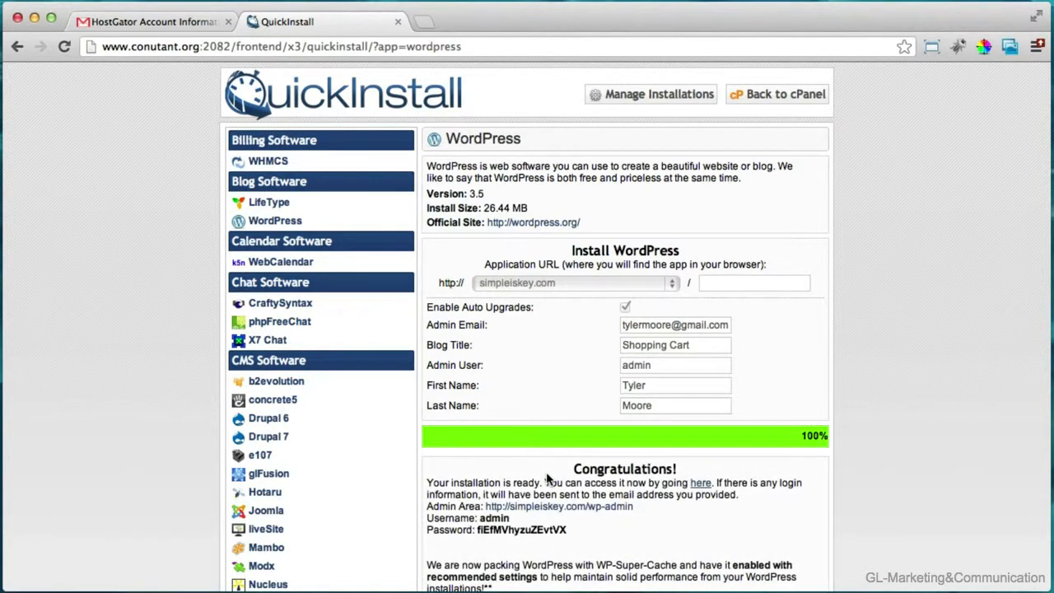
pyautogui.scroll(-4, 545, 478)
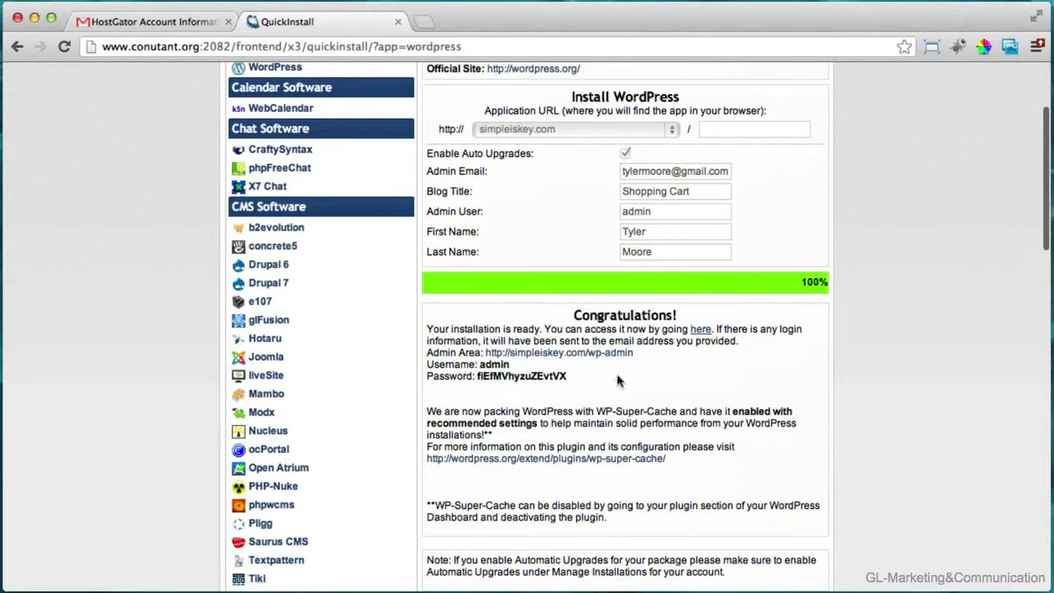
pyautogui.doubleClick(501, 376)
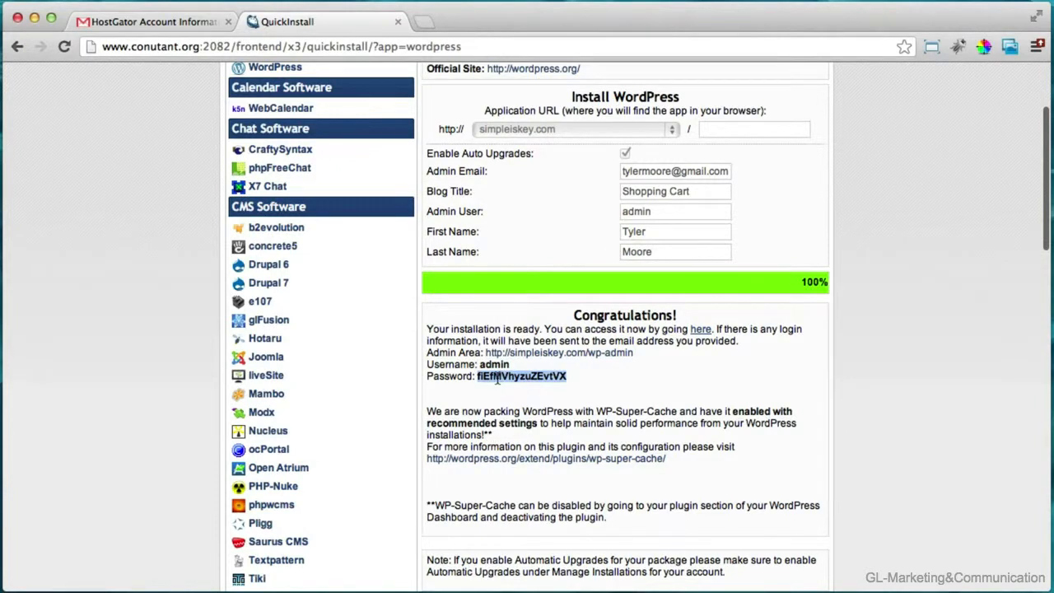
pyautogui.click(437, 368)
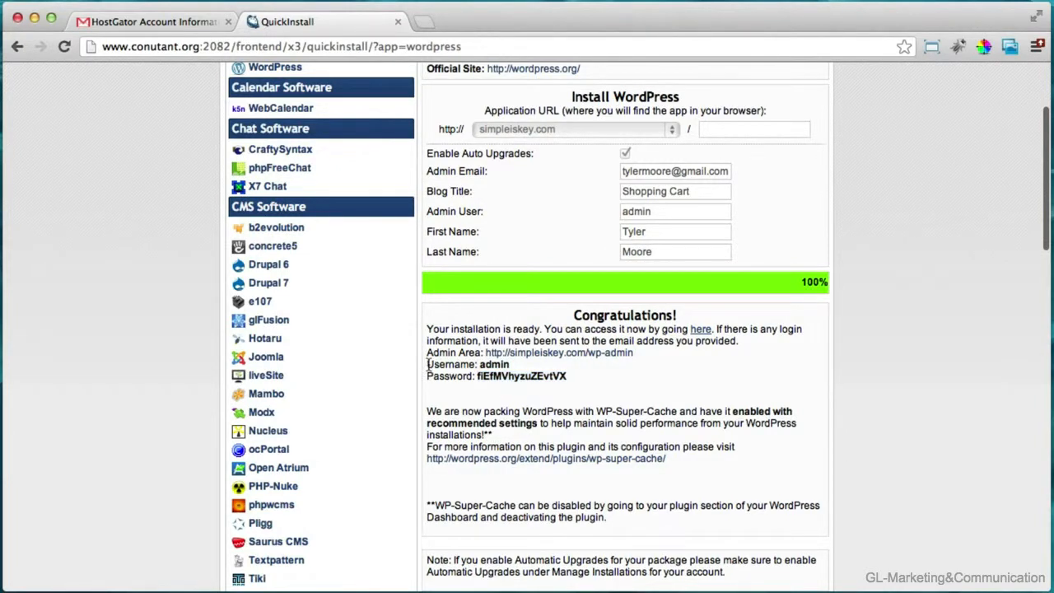
pyautogui.moveTo(425, 365); pyautogui.dragTo(575, 374)
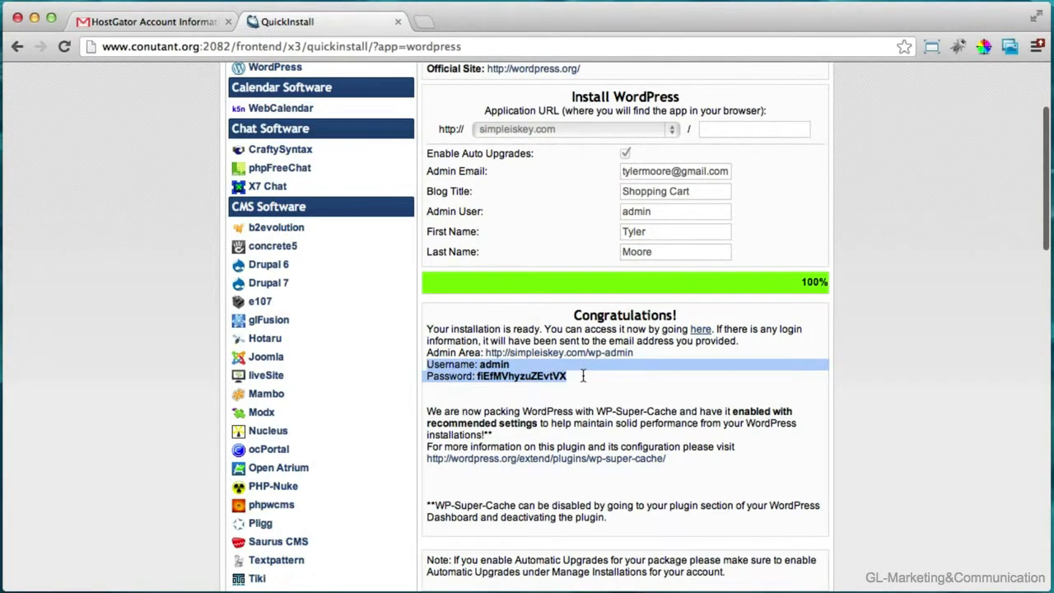
pyautogui.click(583, 376)
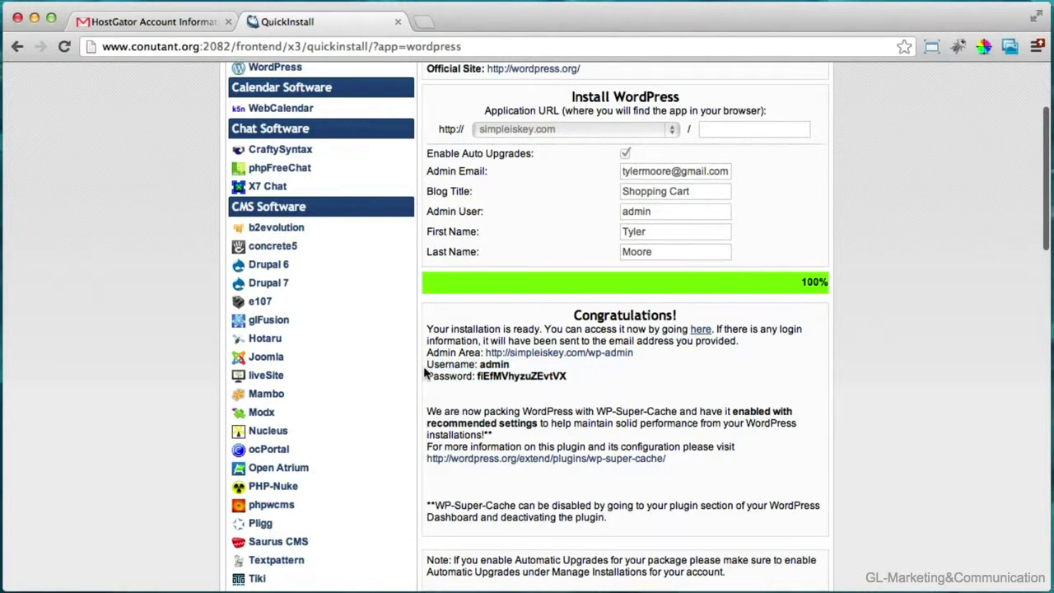
pyautogui.moveTo(425, 364); pyautogui.dragTo(598, 377)
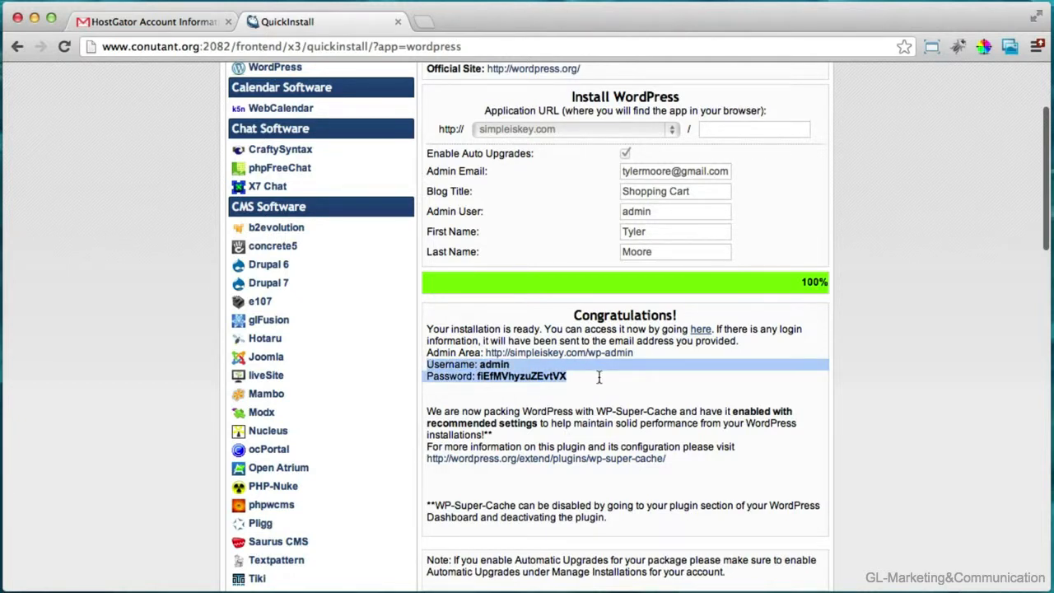
pyautogui.click(598, 376)
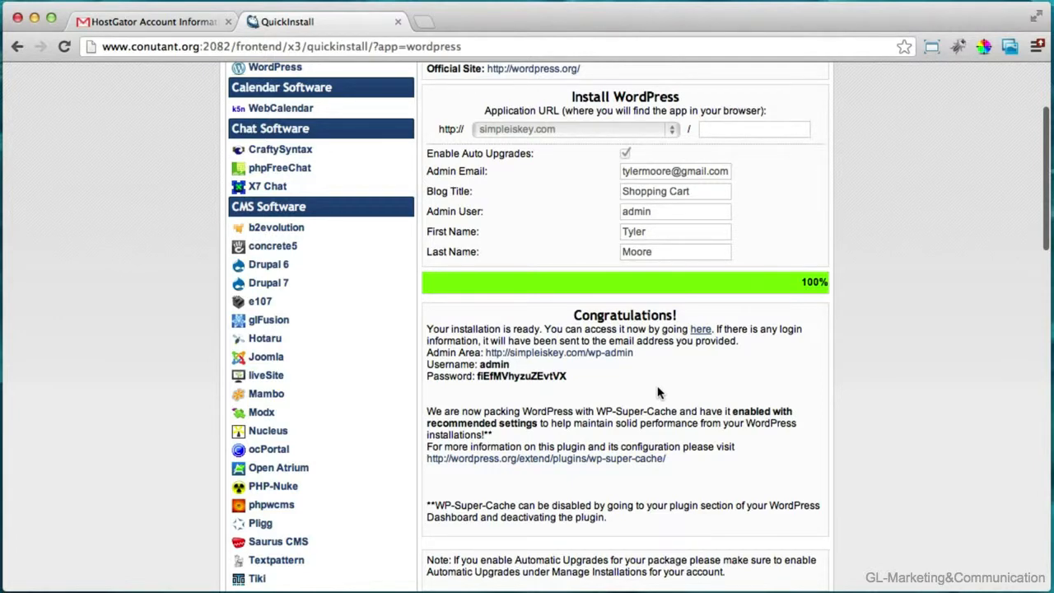
# Step: Open the new Shopping Cart site at simpleiskey.com from the Congratulations box
pyautogui.scroll(-3, 658, 392)
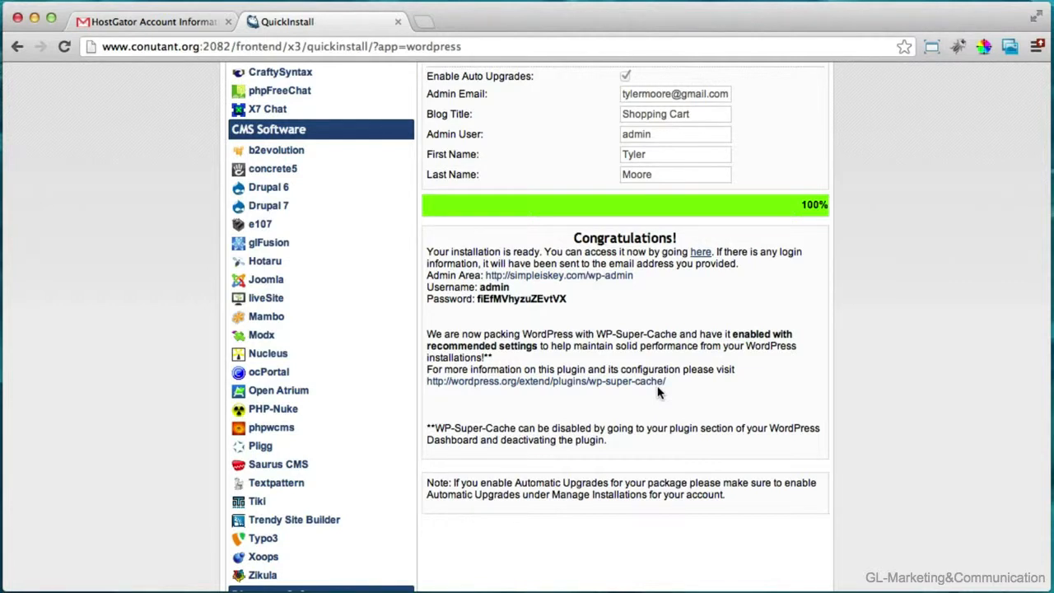
pyautogui.scroll(1, 657, 393)
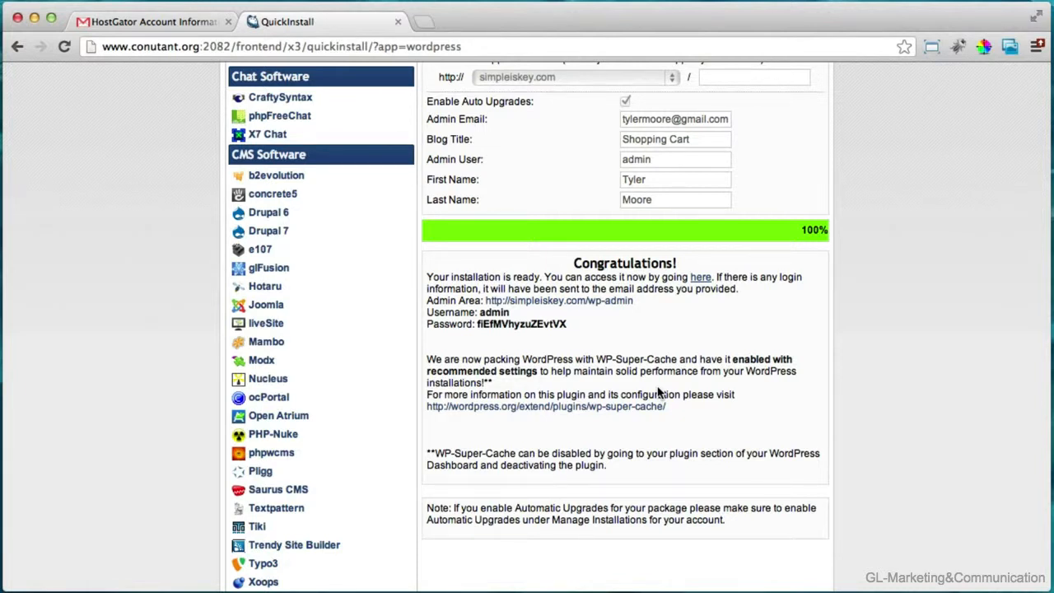
pyautogui.scroll(2, 734, 158)
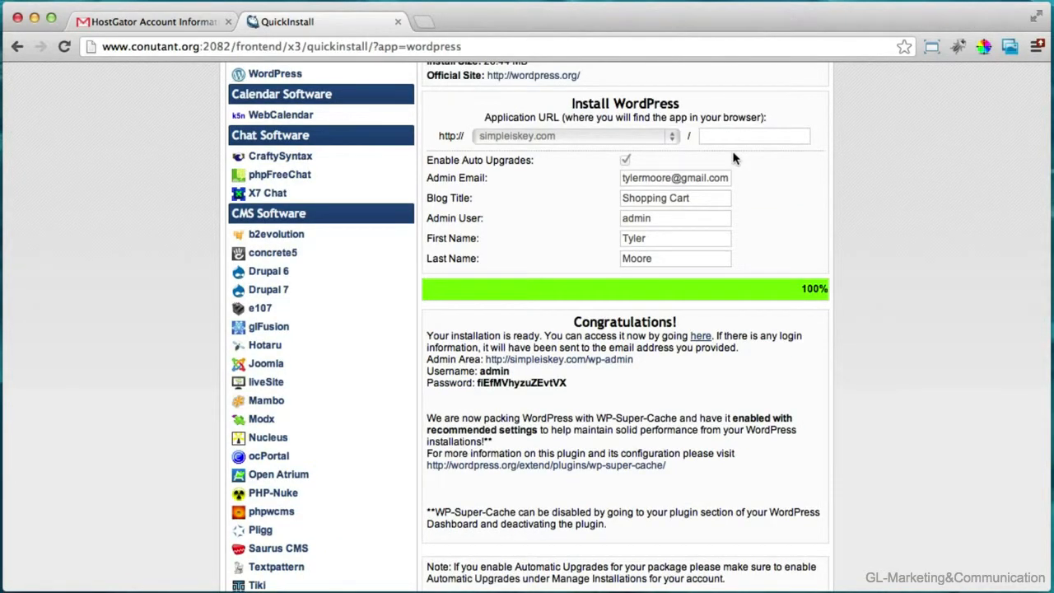
pyautogui.scroll(-2, 782, 168)
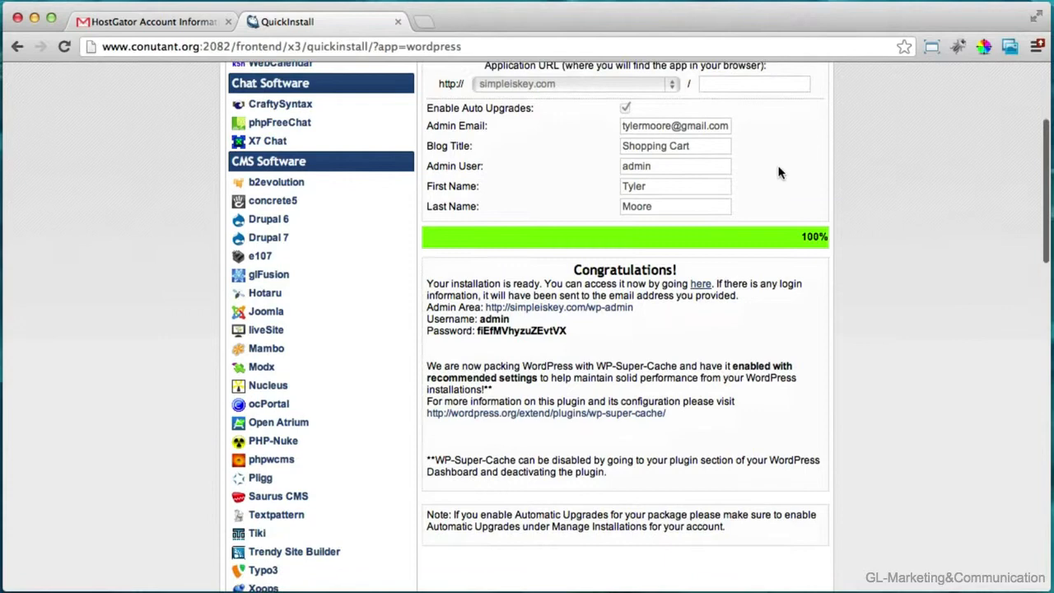
pyautogui.click(700, 284)
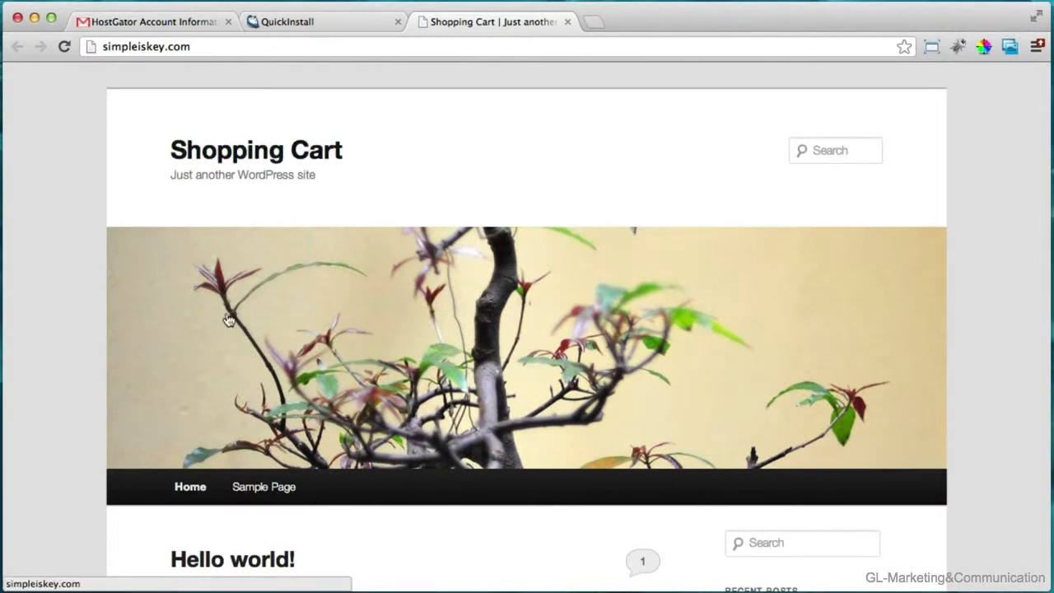
pyautogui.scroll(-2, 524, 372)
pyautogui.scroll(-5, 523, 372)
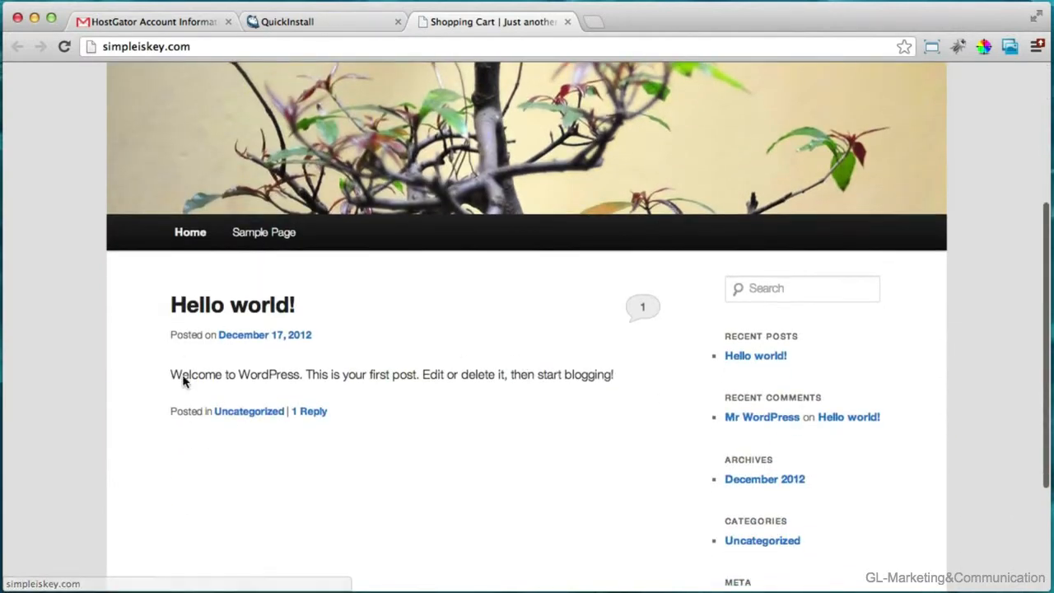
pyautogui.scroll(-5, 384, 425)
pyautogui.scroll(8, 383, 425)
pyautogui.scroll(3, 383, 425)
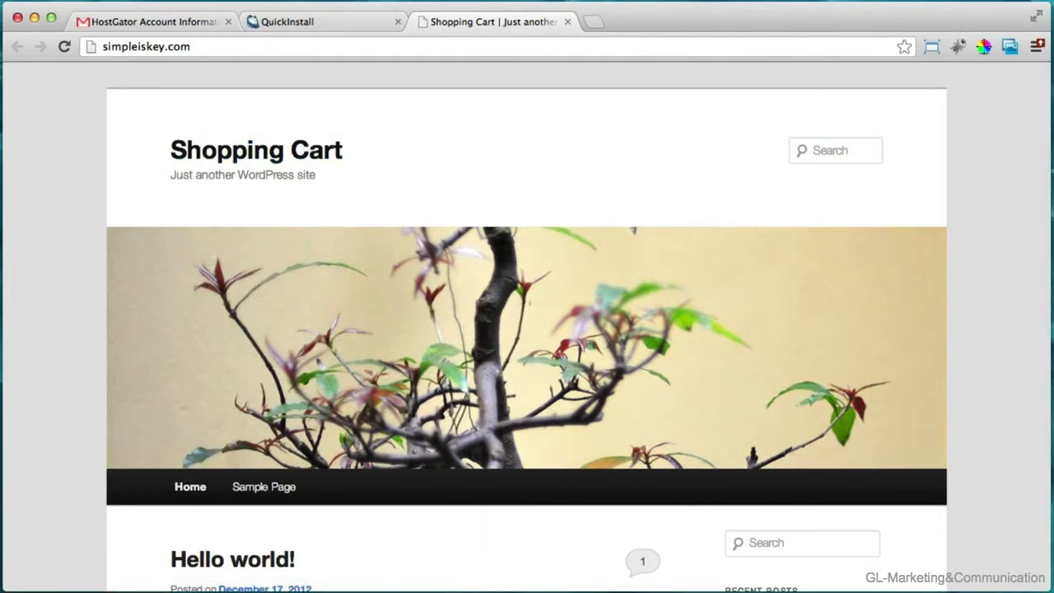
pyautogui.press('super+Tab')
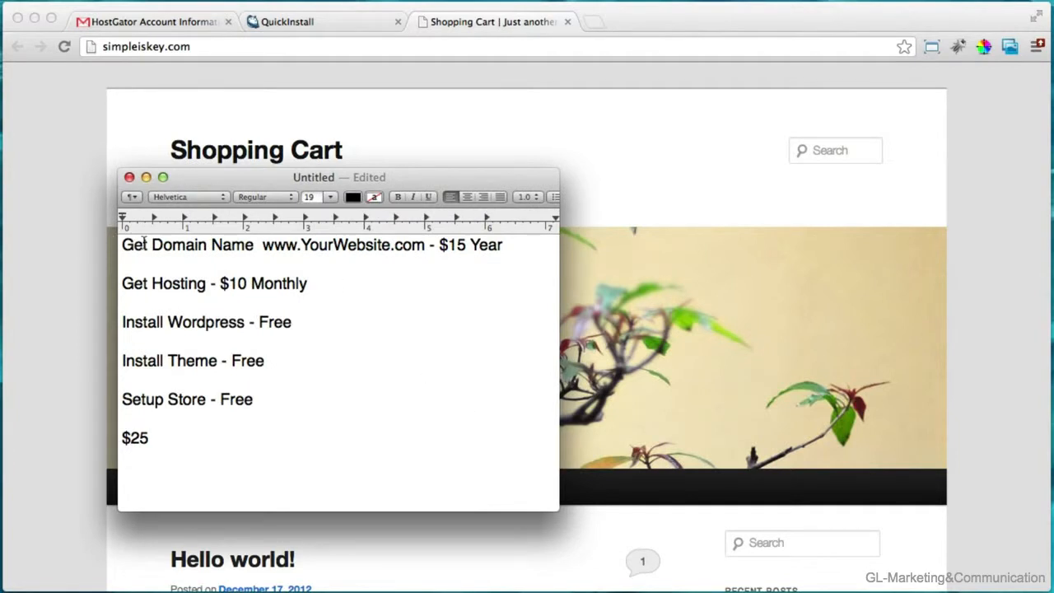
pyautogui.moveTo(122, 283); pyautogui.dragTo(283, 283)
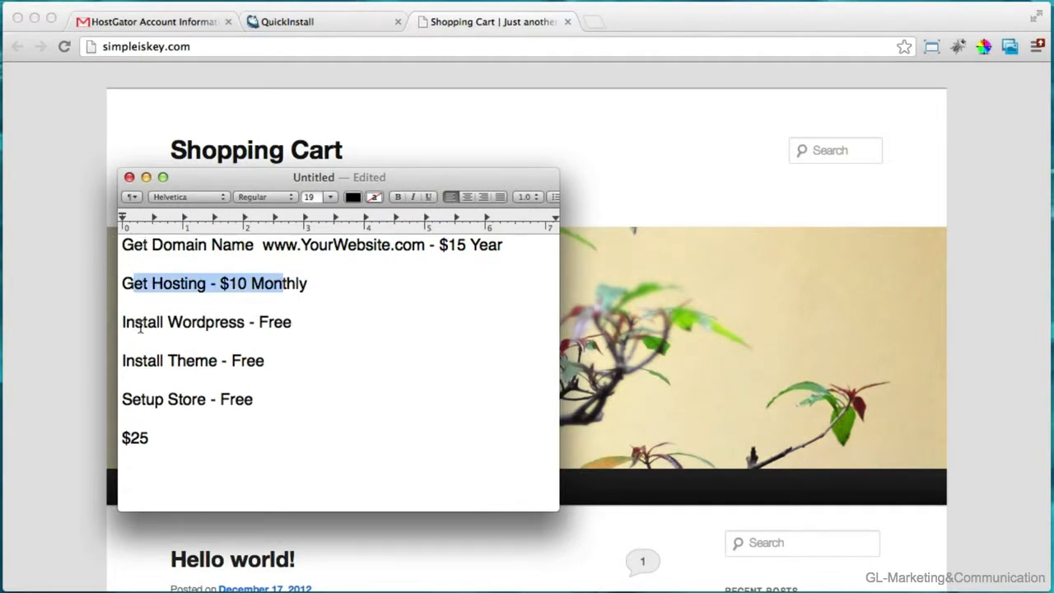
pyautogui.moveTo(123, 322); pyautogui.dragTo(315, 320)
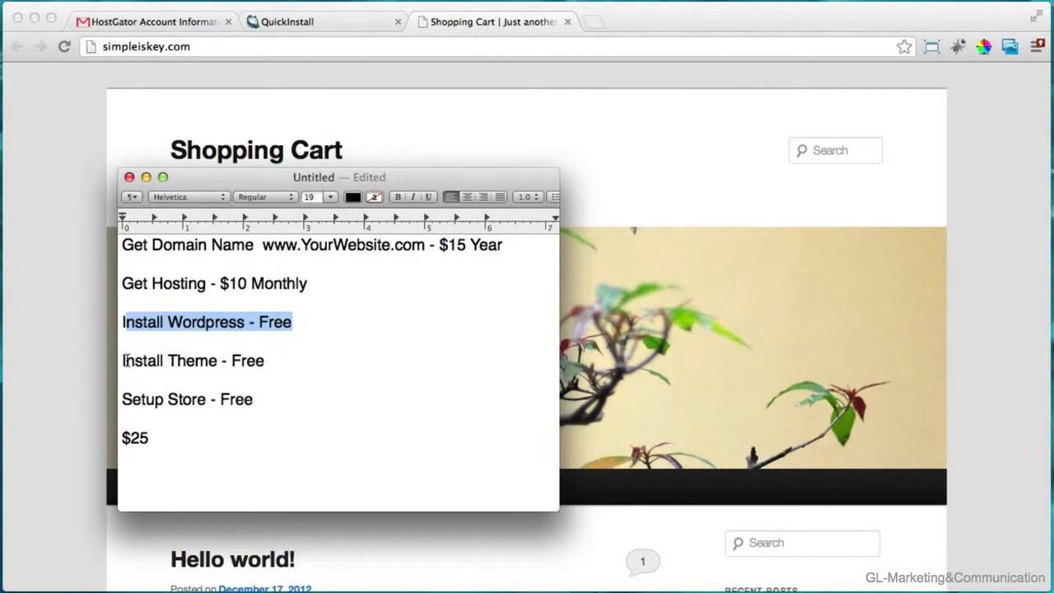
pyautogui.moveTo(124, 361); pyautogui.dragTo(301, 402)
pyautogui.click(301, 403)
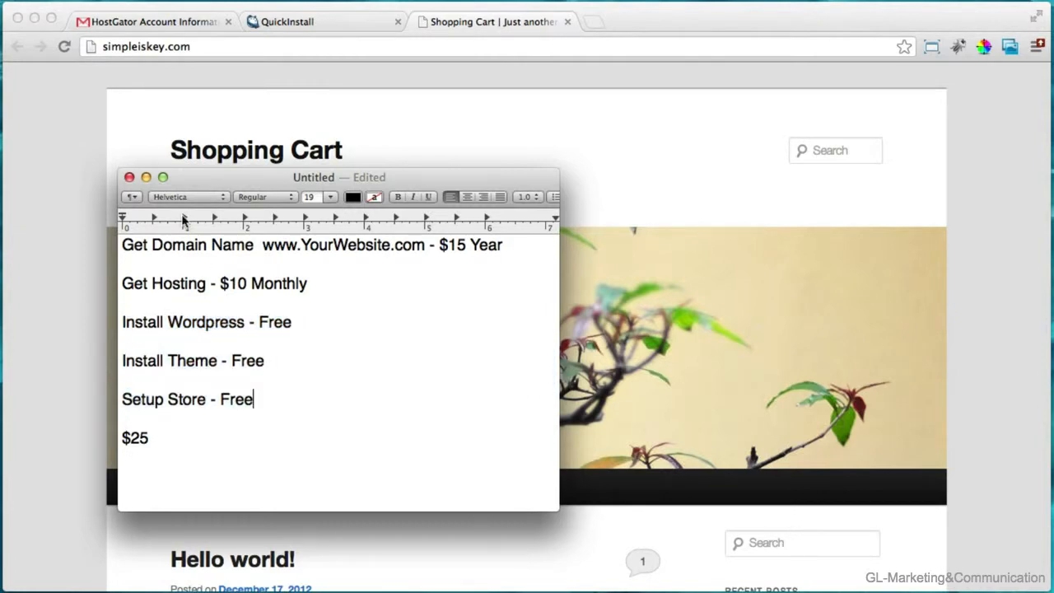
pyautogui.click(145, 177)
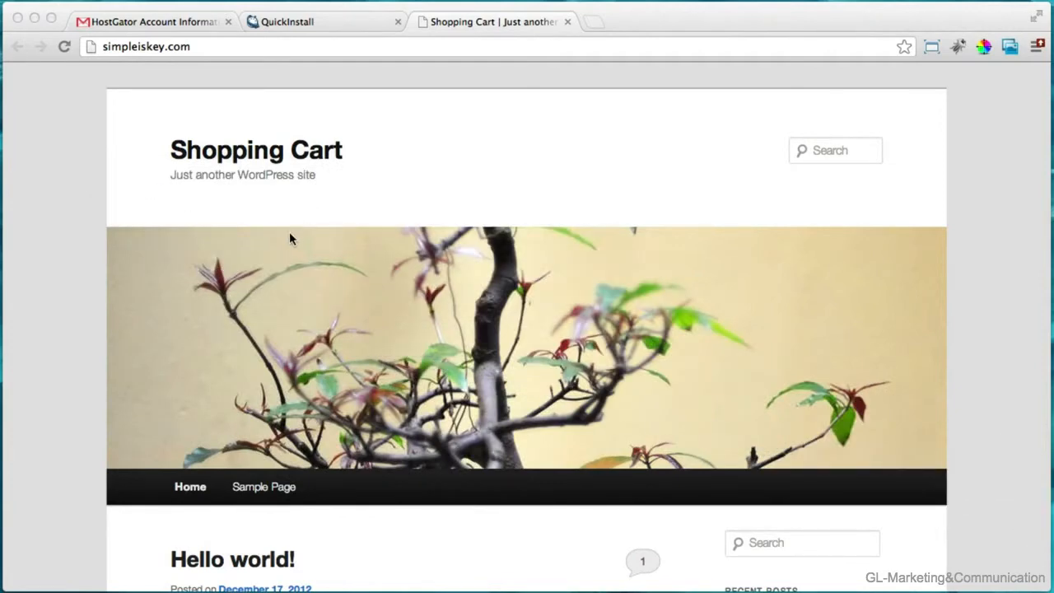
pyautogui.scroll(-5, 304, 218)
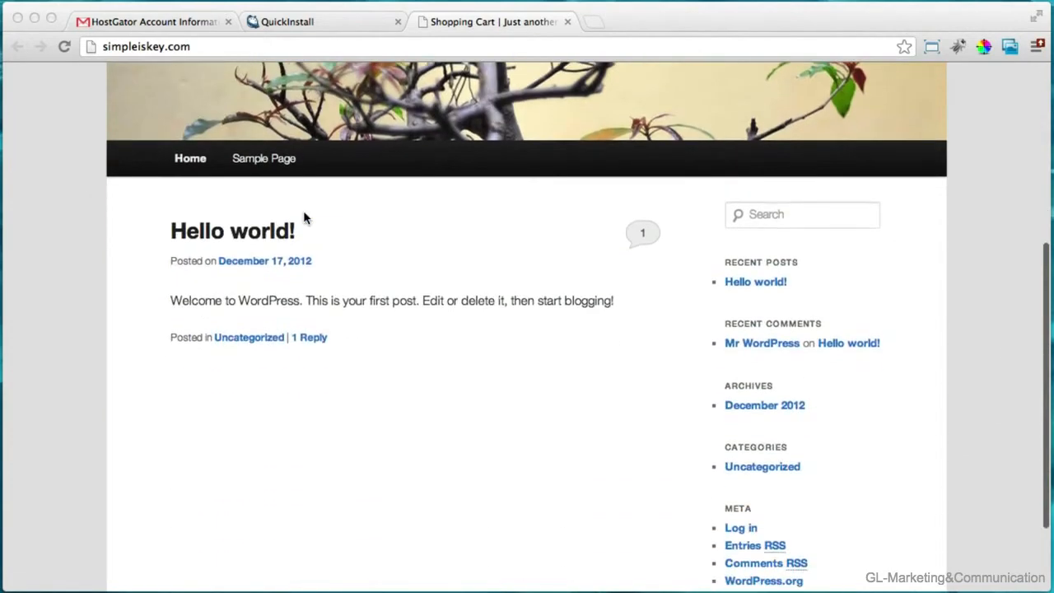
pyautogui.scroll(2, 303, 218)
pyautogui.scroll(1, 303, 217)
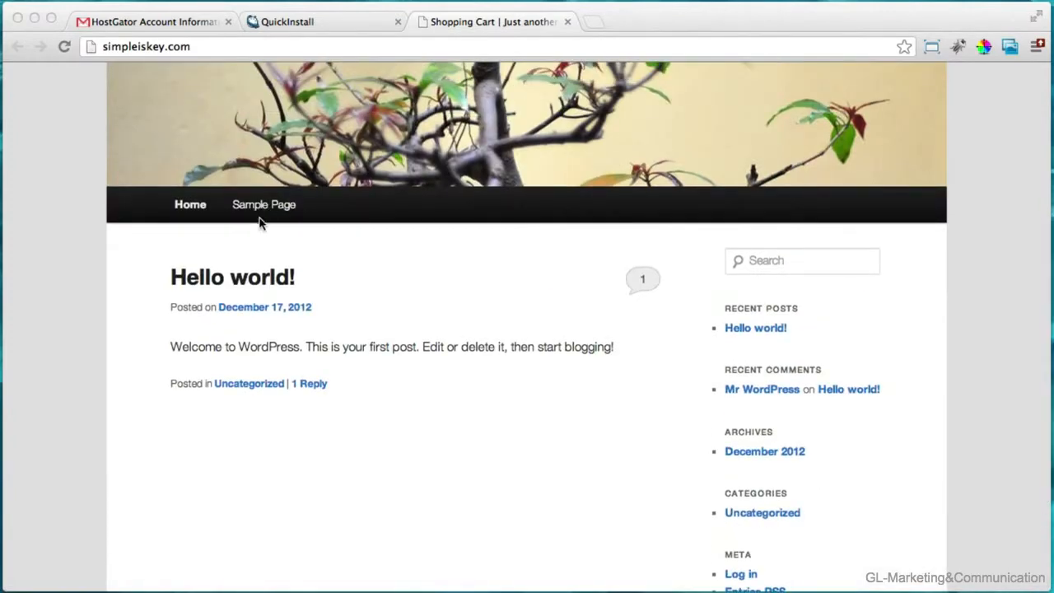
pyautogui.click(263, 213)
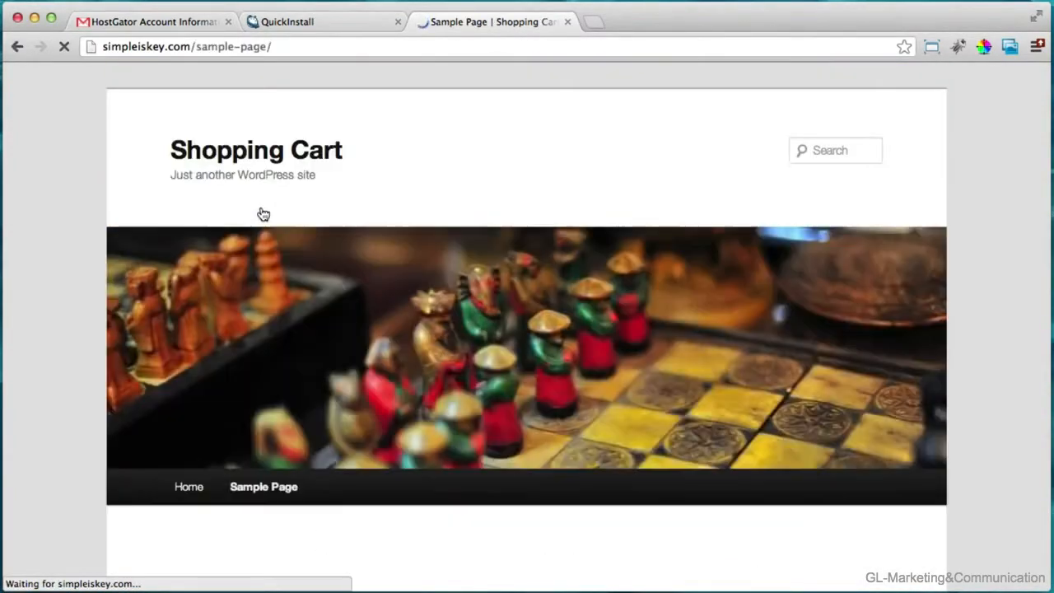
pyautogui.scroll(-5, 255, 372)
pyautogui.scroll(-10, 444, 354)
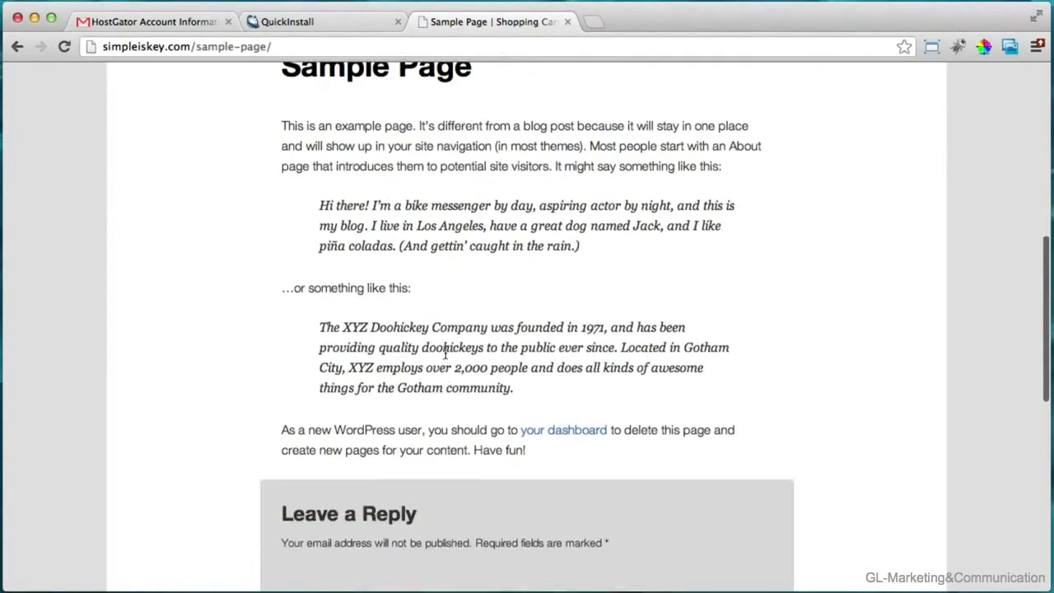
pyautogui.scroll(15, 445, 352)
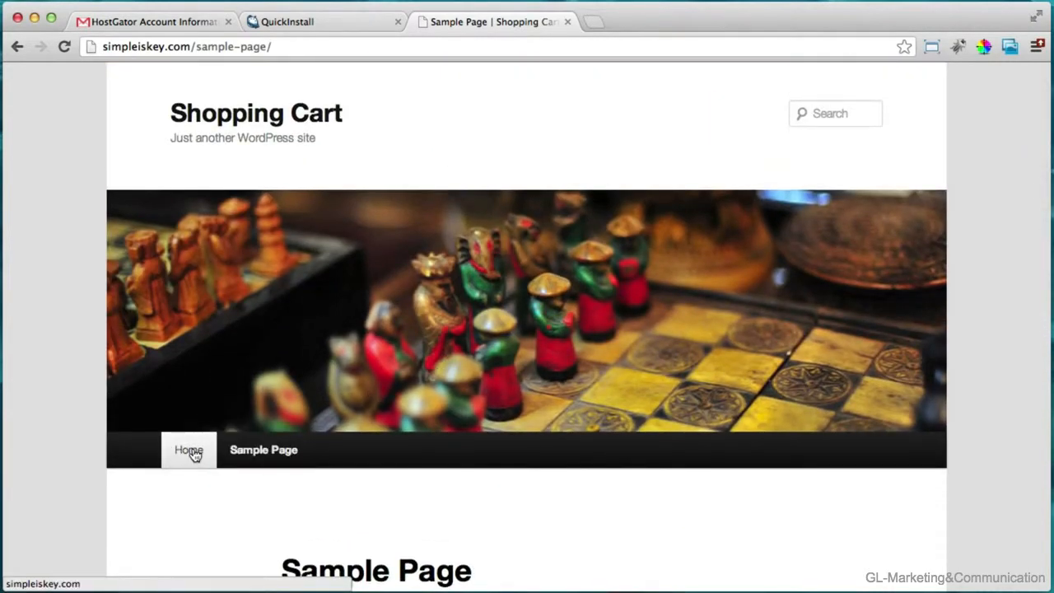
pyautogui.click(238, 119)
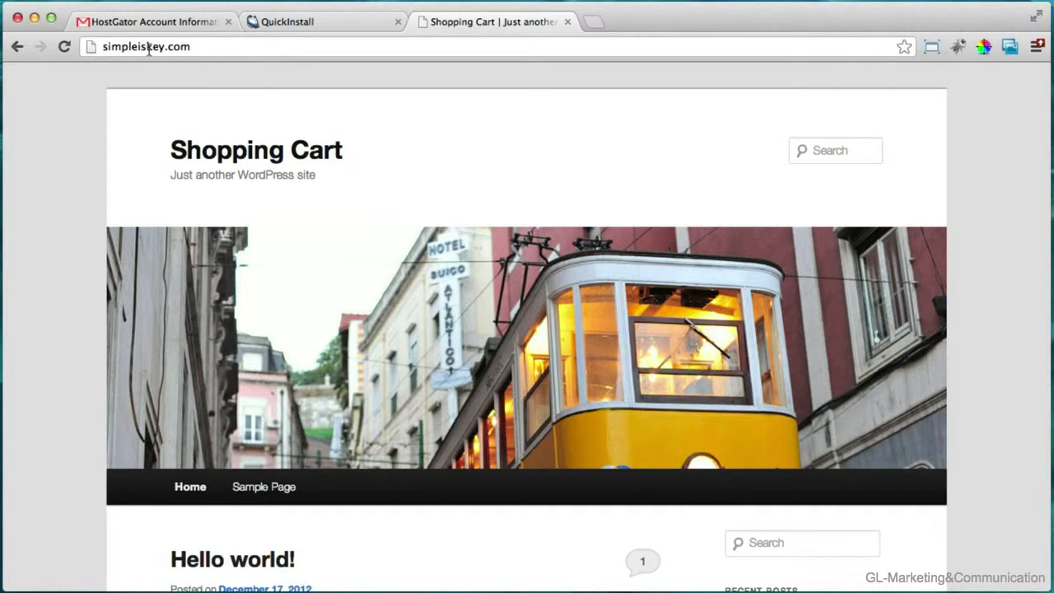
# Step: Append /wp-admin to the site address to reach the WordPress login page
pyautogui.click(221, 47)
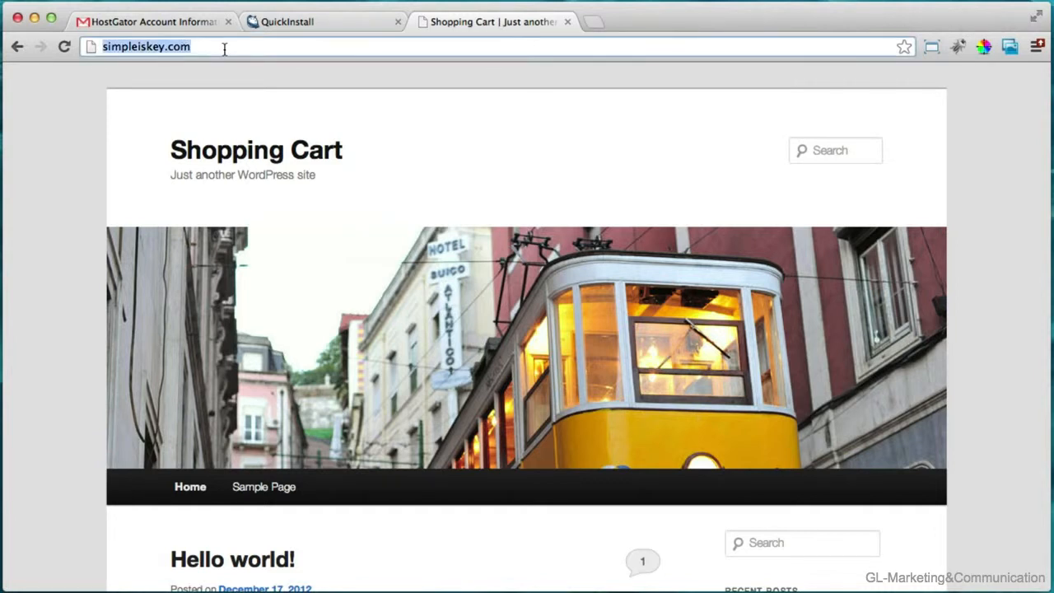
pyautogui.click(224, 48)
pyautogui.write('/')
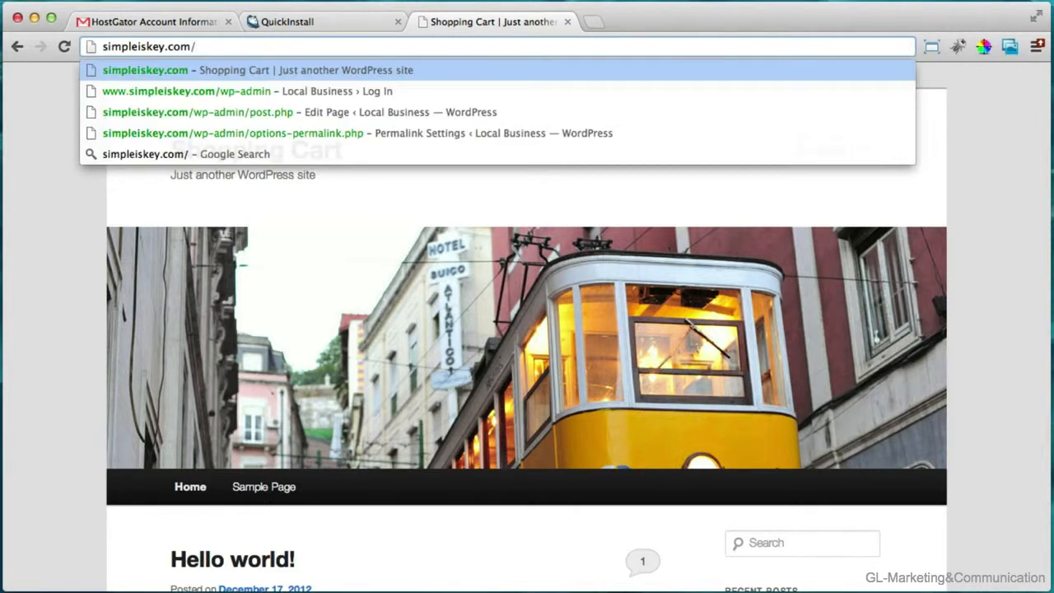
pyautogui.write('wp')
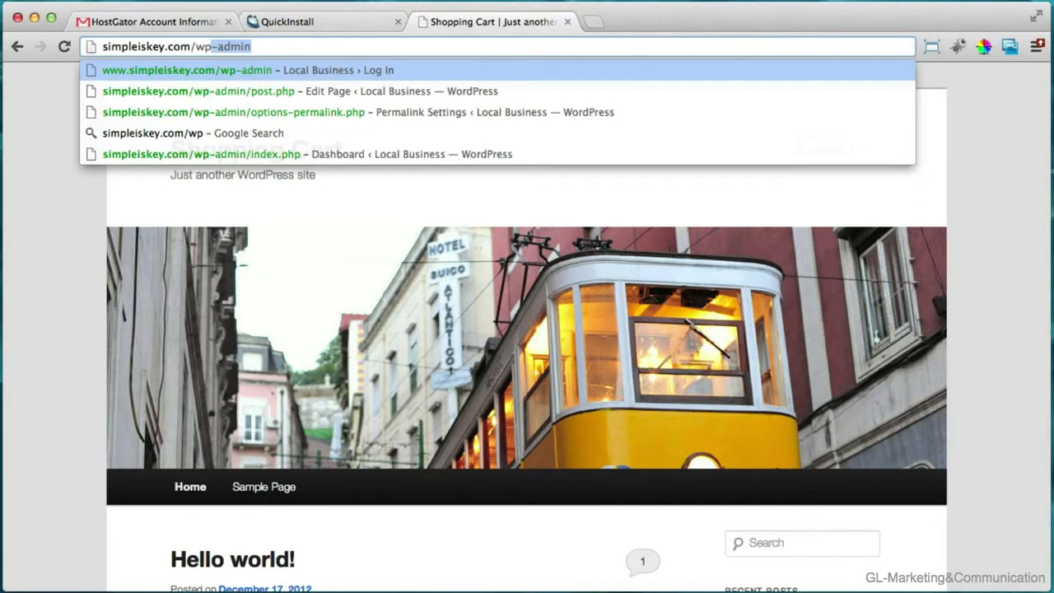
pyautogui.write('-admin')
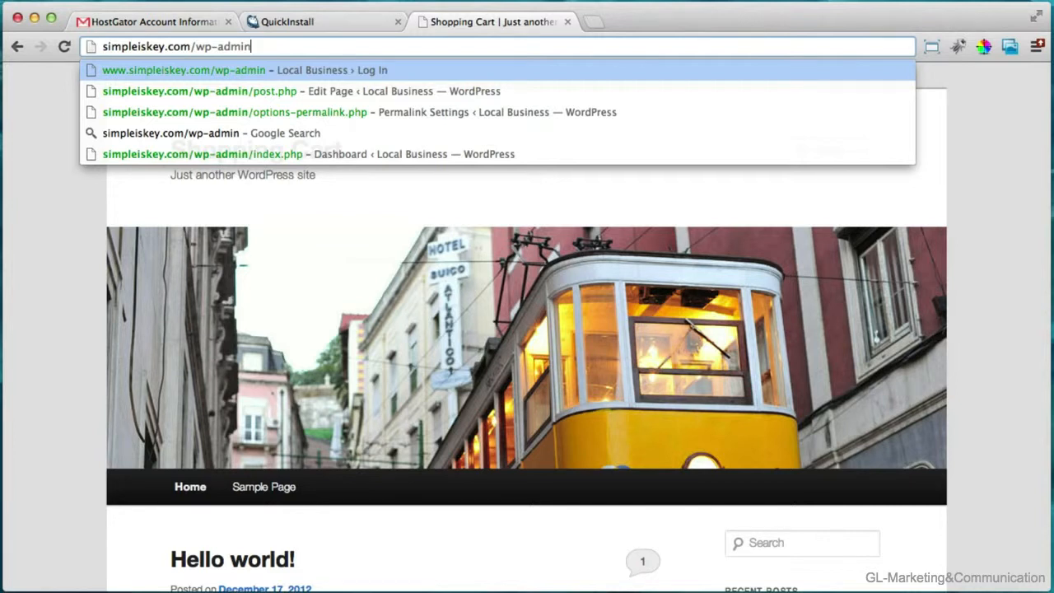
pyautogui.press('Return')
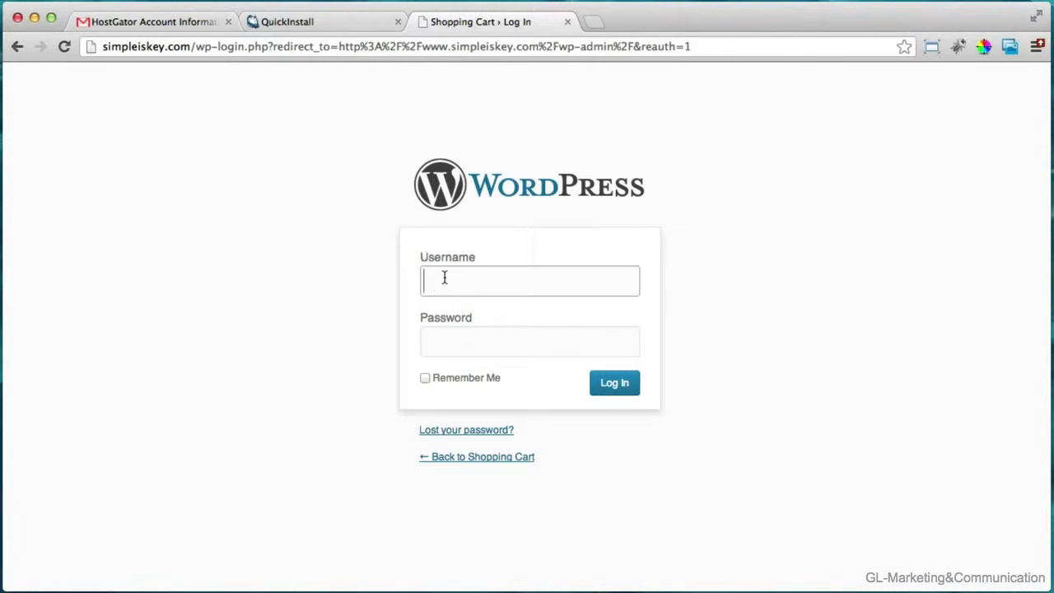
# Step: Copy the generated admin password from the QuickInstall details
pyautogui.click(337, 21)
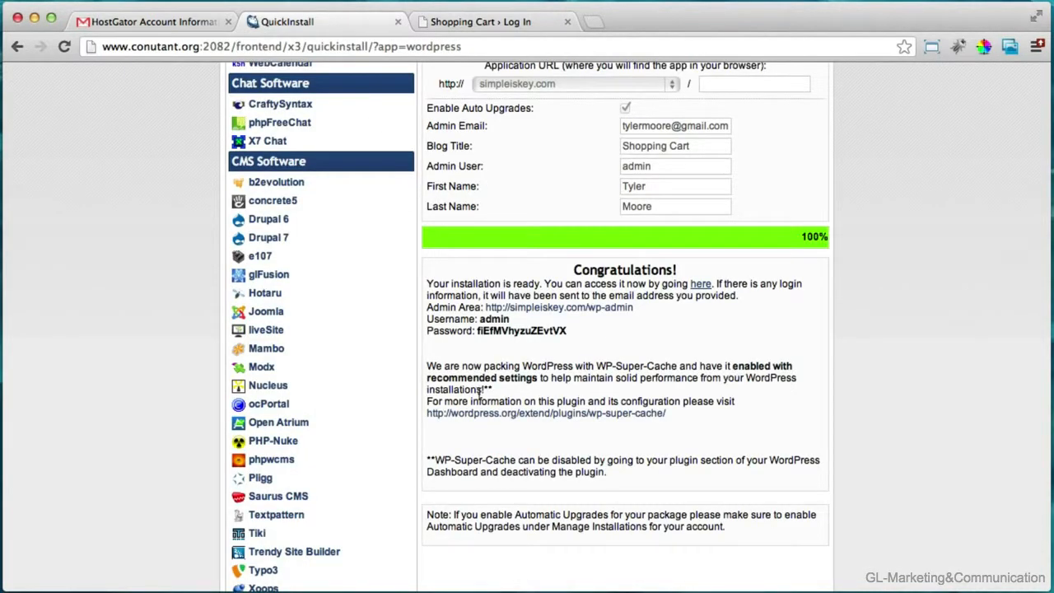
pyautogui.doubleClick(499, 330)
pyautogui.rightClick(498, 335)
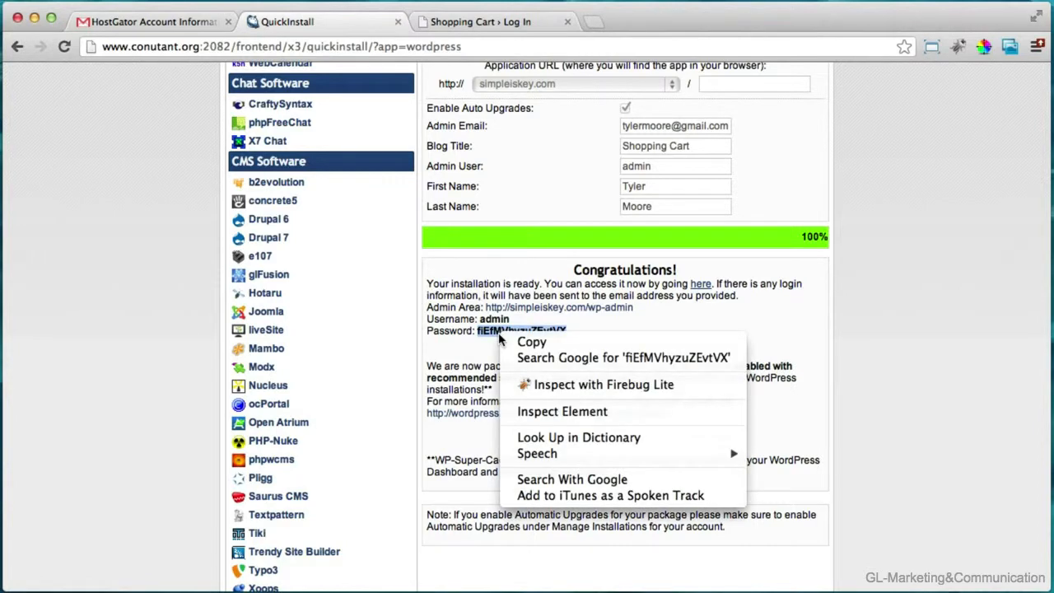
pyautogui.click(539, 342)
# Step: Log in as admin with the pasted password
pyautogui.click(458, 23)
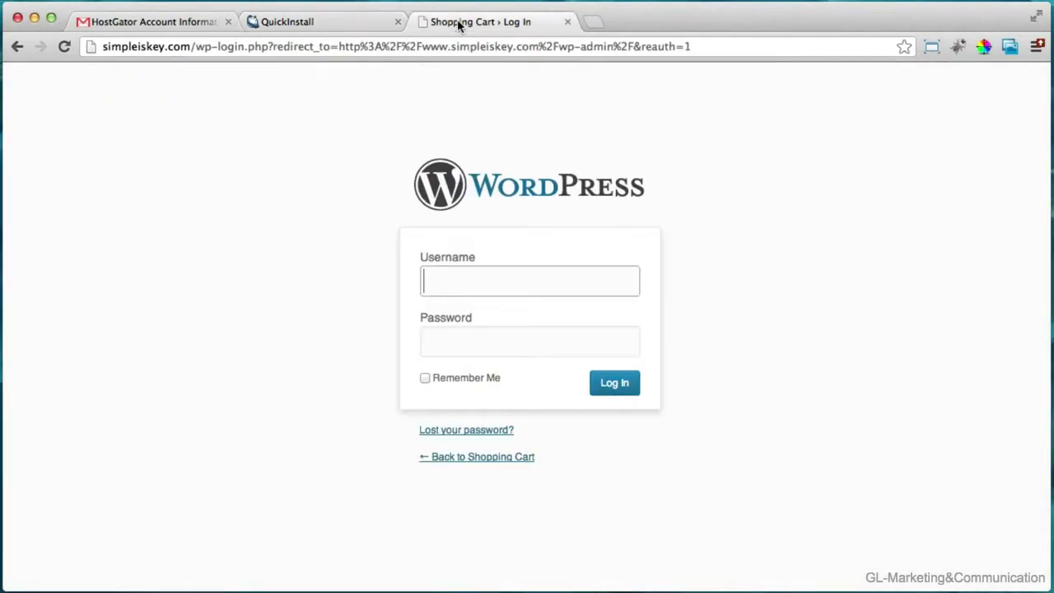
pyautogui.click(447, 285)
pyautogui.click(445, 285)
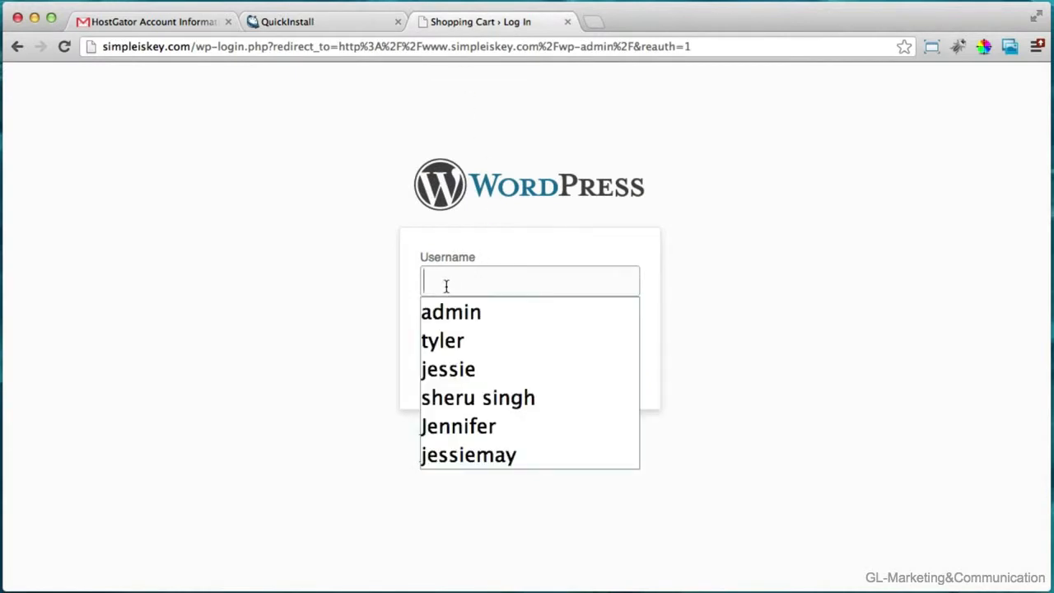
pyautogui.write('admin')
pyautogui.press('Tab')
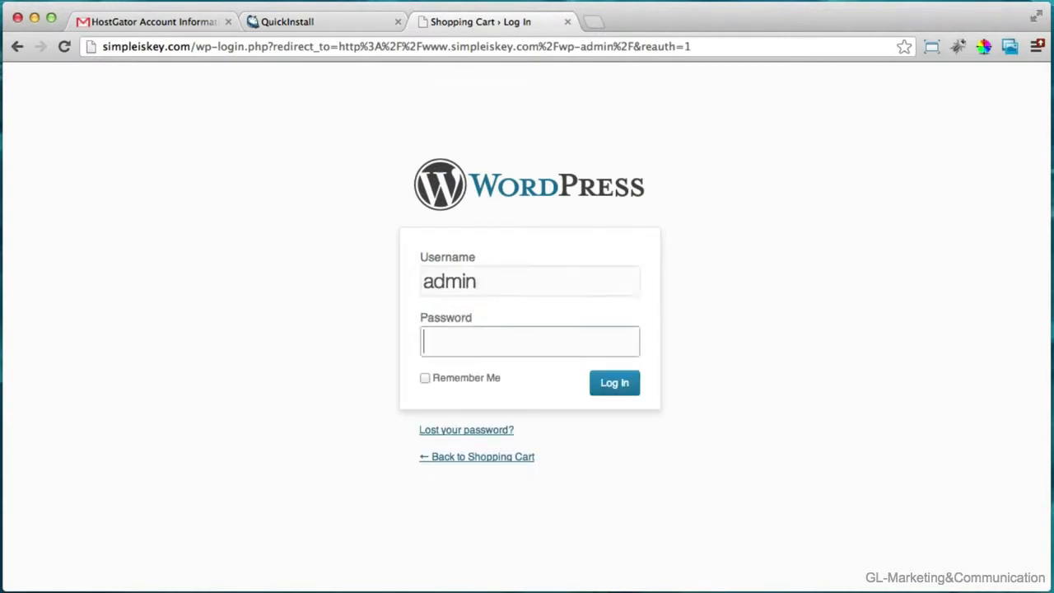
pyautogui.rightClick(447, 341)
pyautogui.click(494, 423)
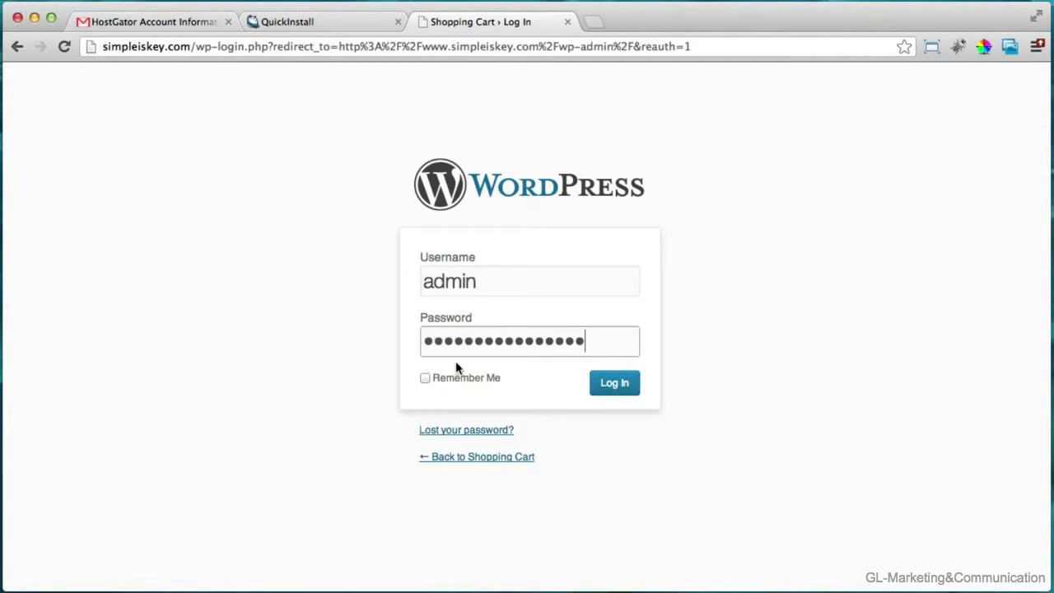
pyautogui.click(621, 391)
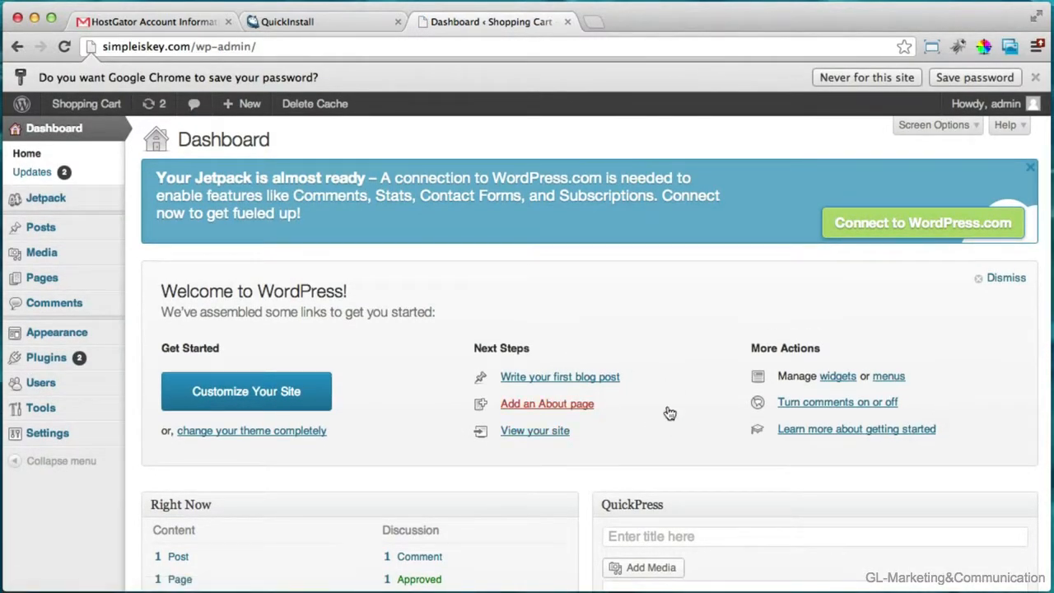
# Step: Recheck the QuickInstall login details, then open the Users page listing the single admin
pyautogui.moveTo(176, 145); pyautogui.dragTo(296, 140)
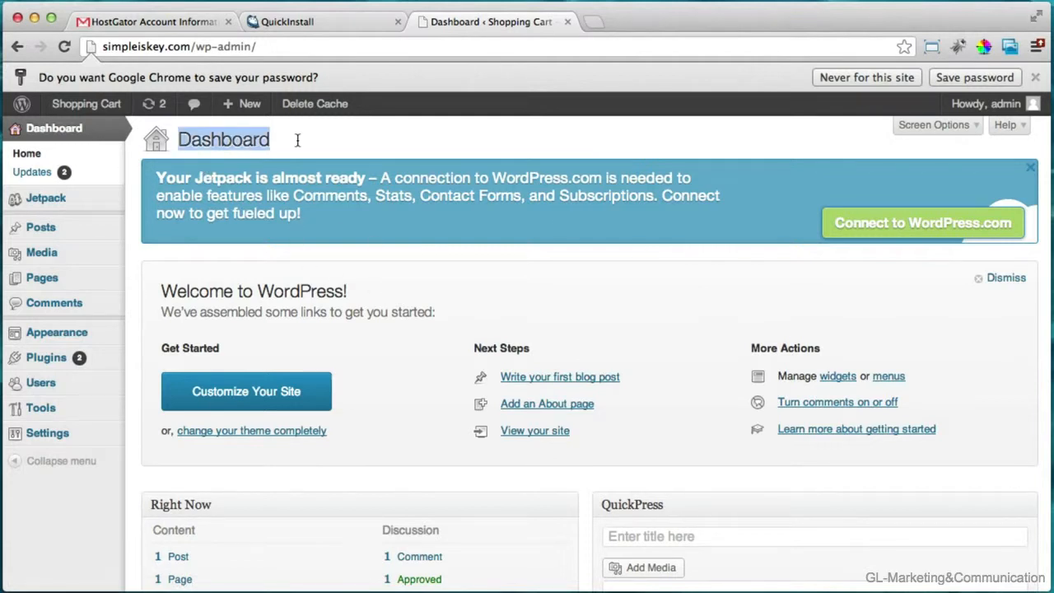
pyautogui.click(276, 144)
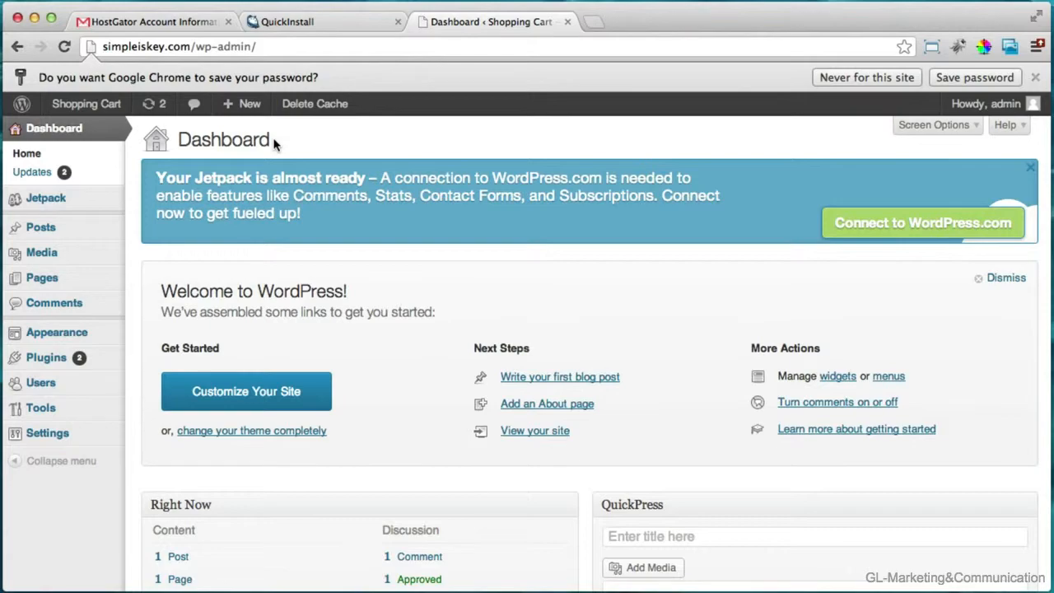
pyautogui.click(342, 23)
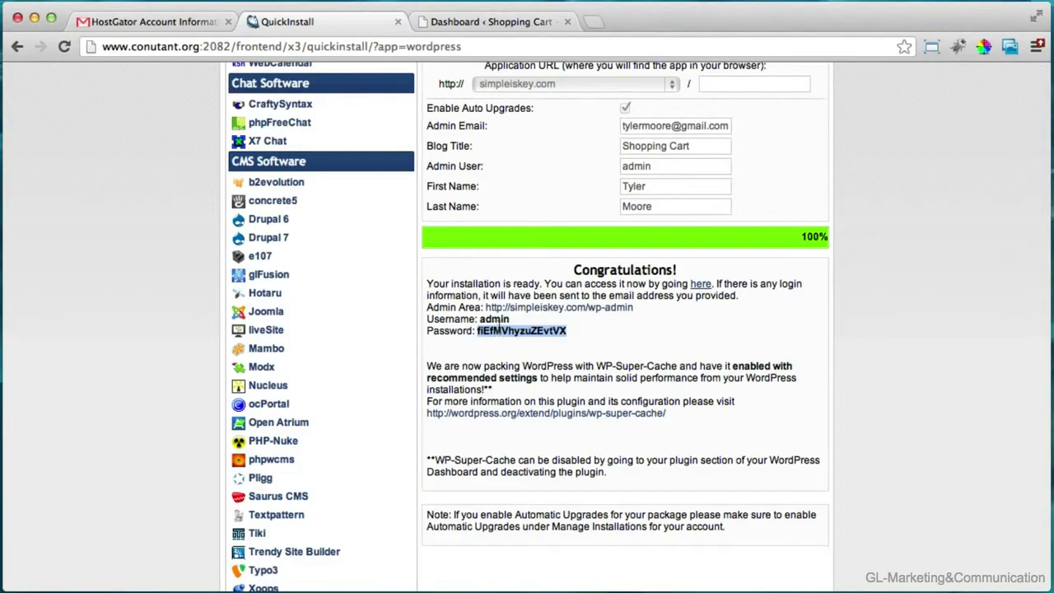
pyautogui.click(485, 22)
pyautogui.click(350, 22)
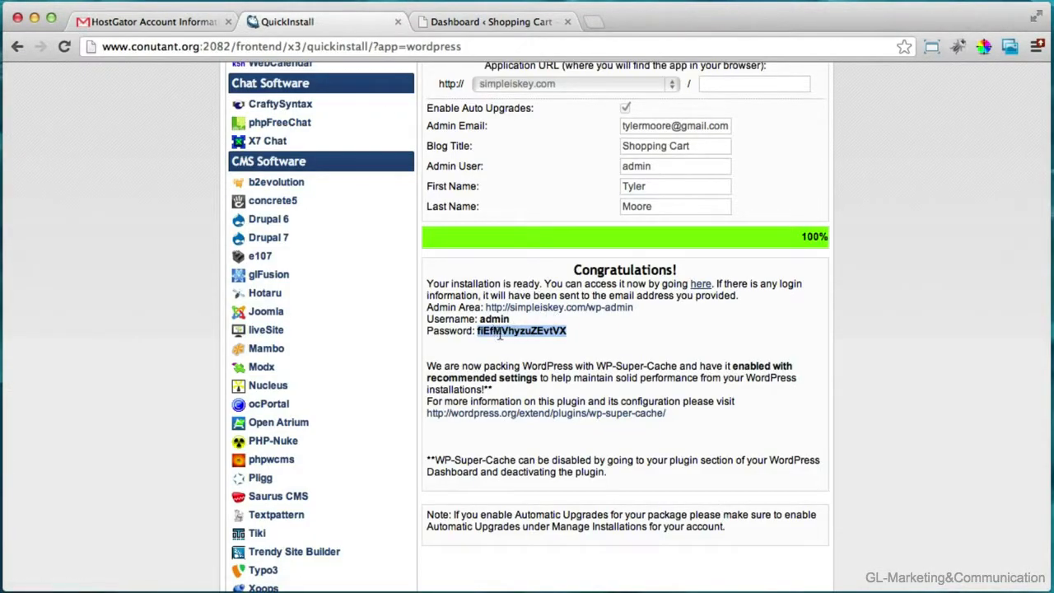
pyautogui.click(494, 21)
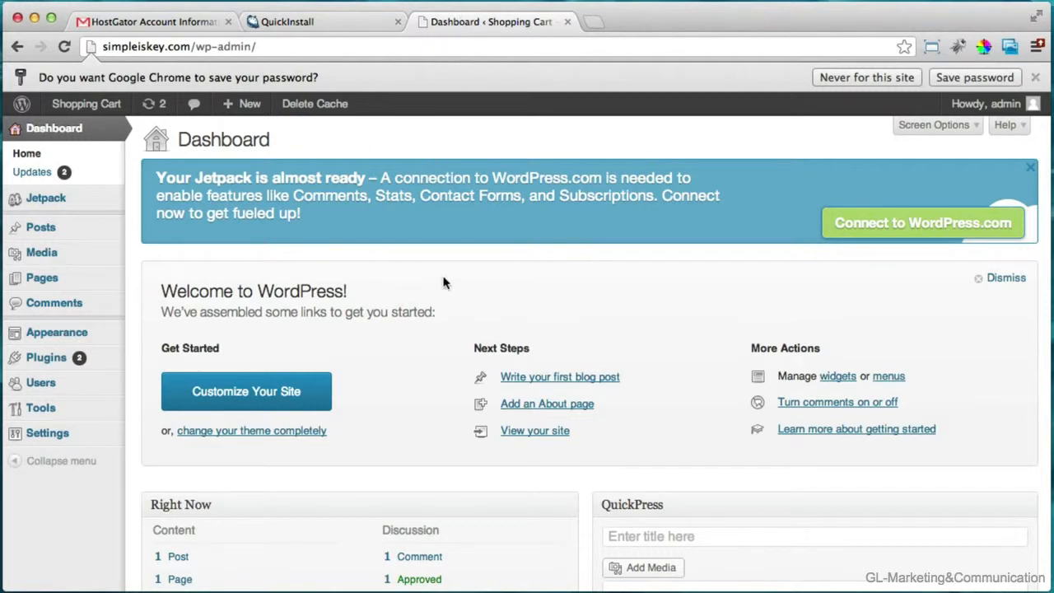
pyautogui.click(50, 386)
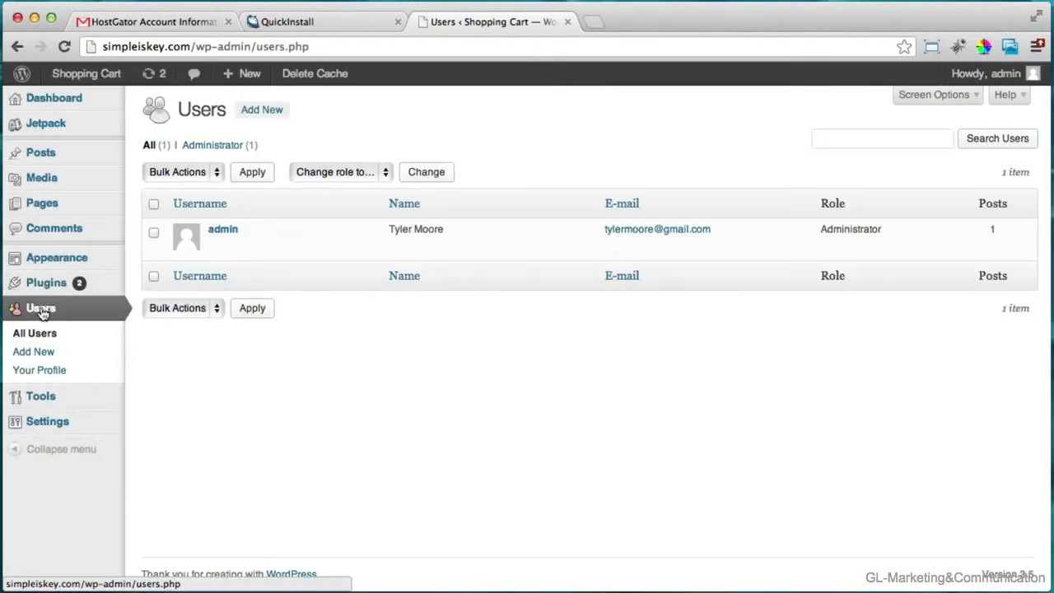
# Step: Enter a new strong password twice on the admin profile and update the profile
pyautogui.click(222, 233)
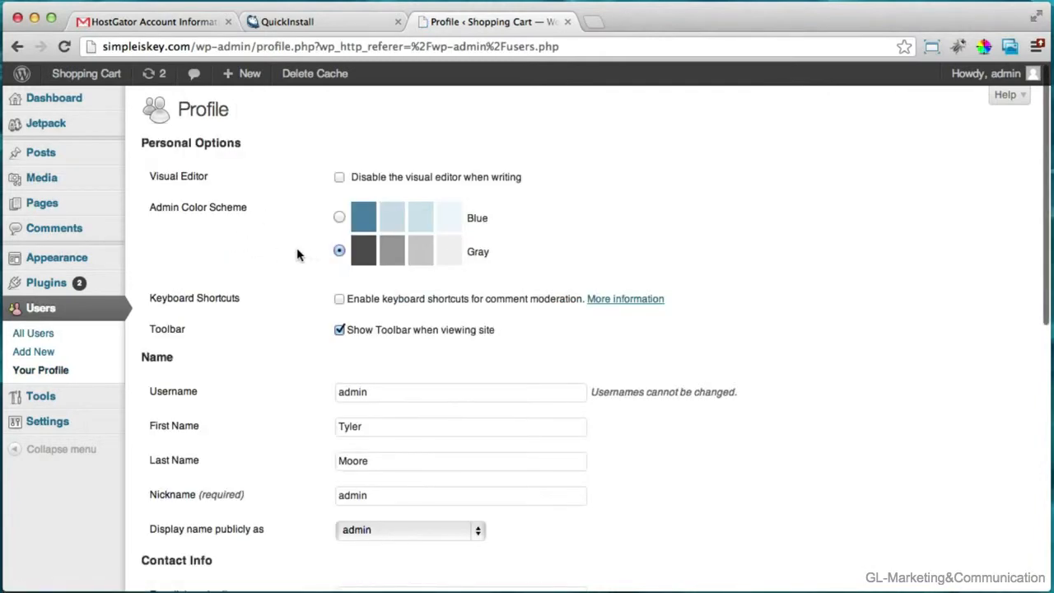
pyautogui.scroll(-10, 298, 256)
pyautogui.scroll(-5, 298, 255)
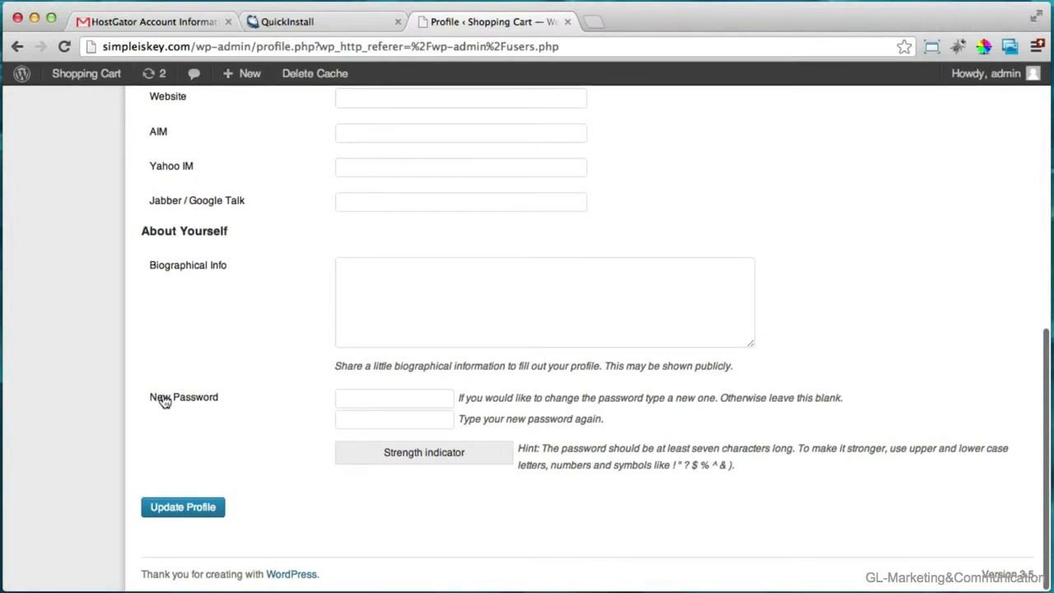
pyautogui.click(369, 398)
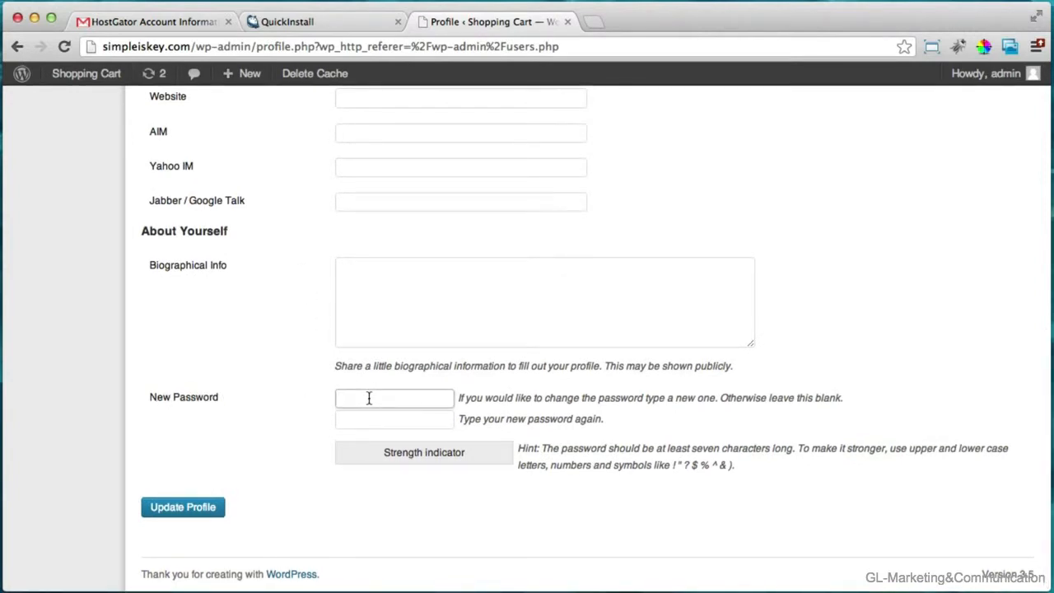
pyautogui.write('pass')
pyautogui.write('•••••••')
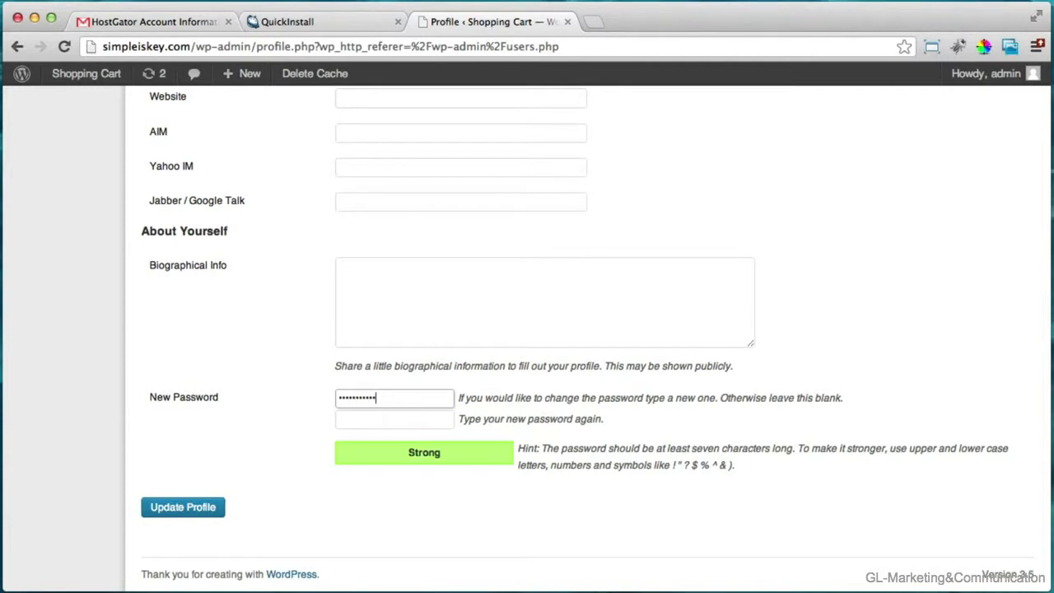
pyautogui.press('Tab')
pyautogui.write('•')
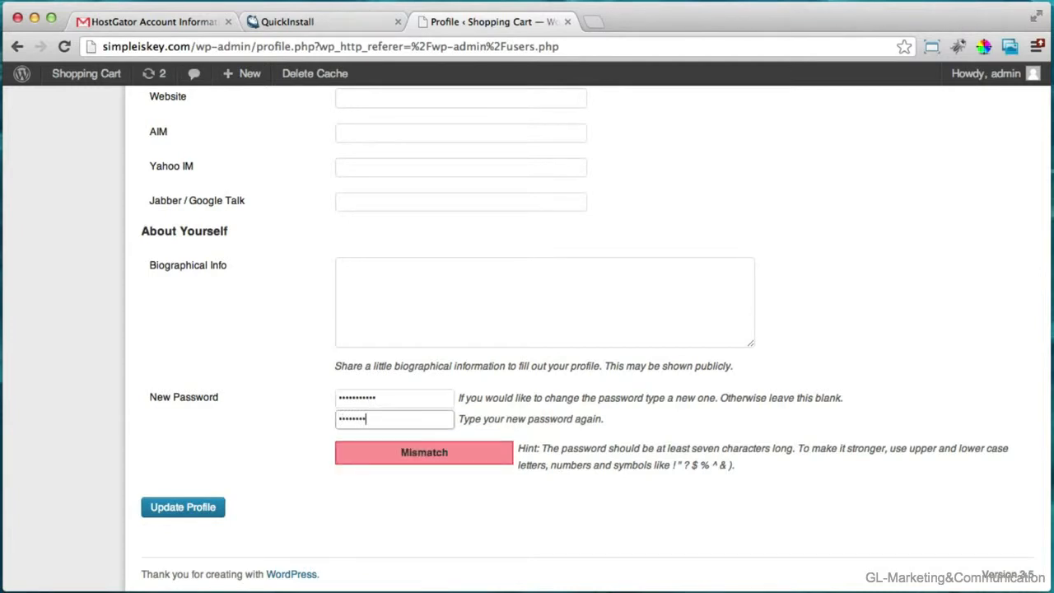
pyautogui.write('••••••••••')
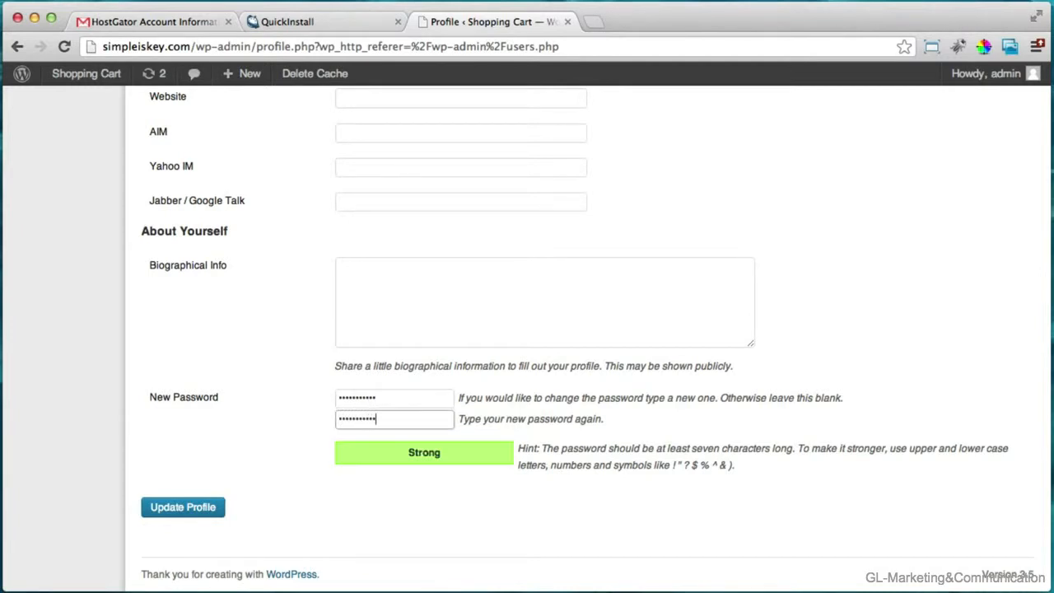
pyautogui.click(181, 513)
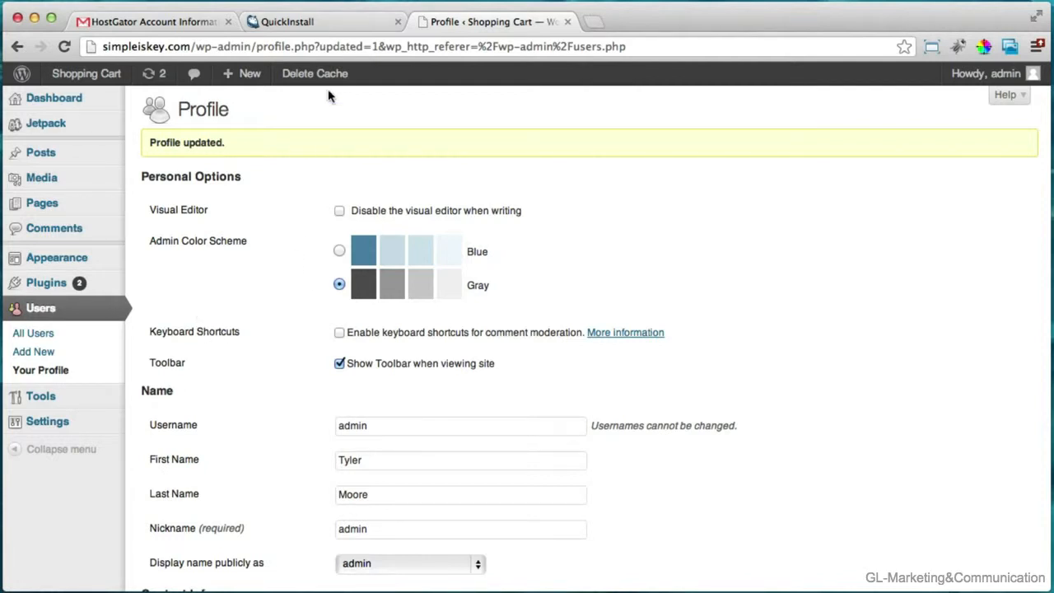
# Step: Close the QuickInstall and HostGator tabs and go back to the WordPress Dashboard
pyautogui.click(398, 22)
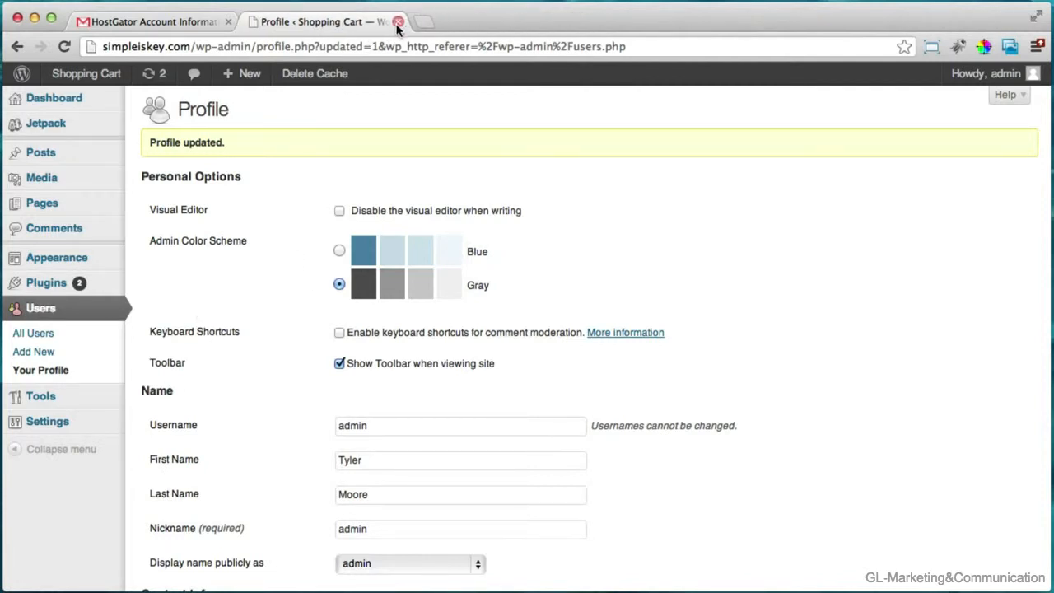
pyautogui.click(228, 22)
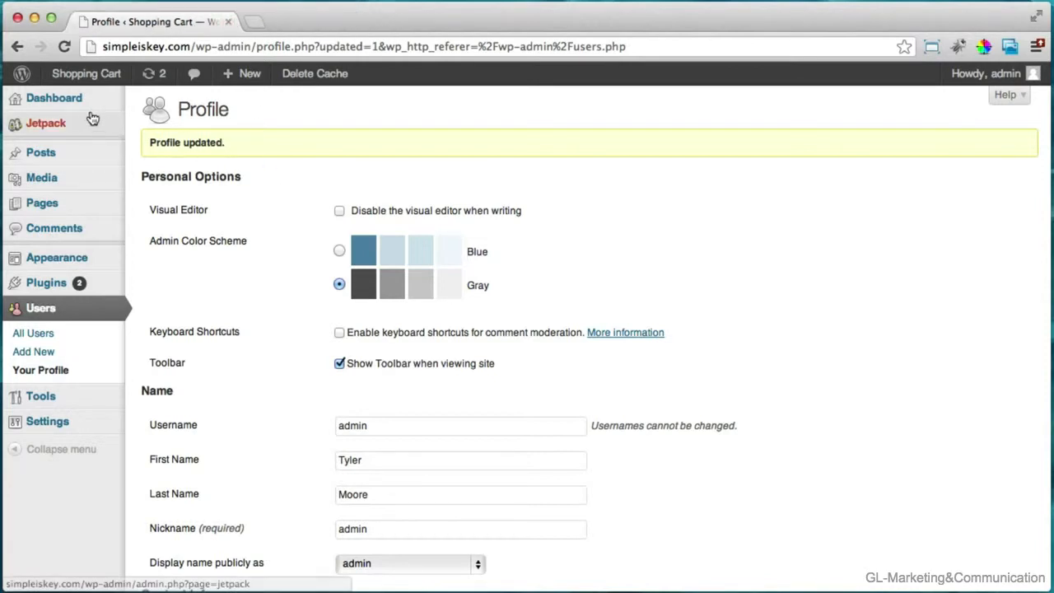
pyautogui.click(70, 100)
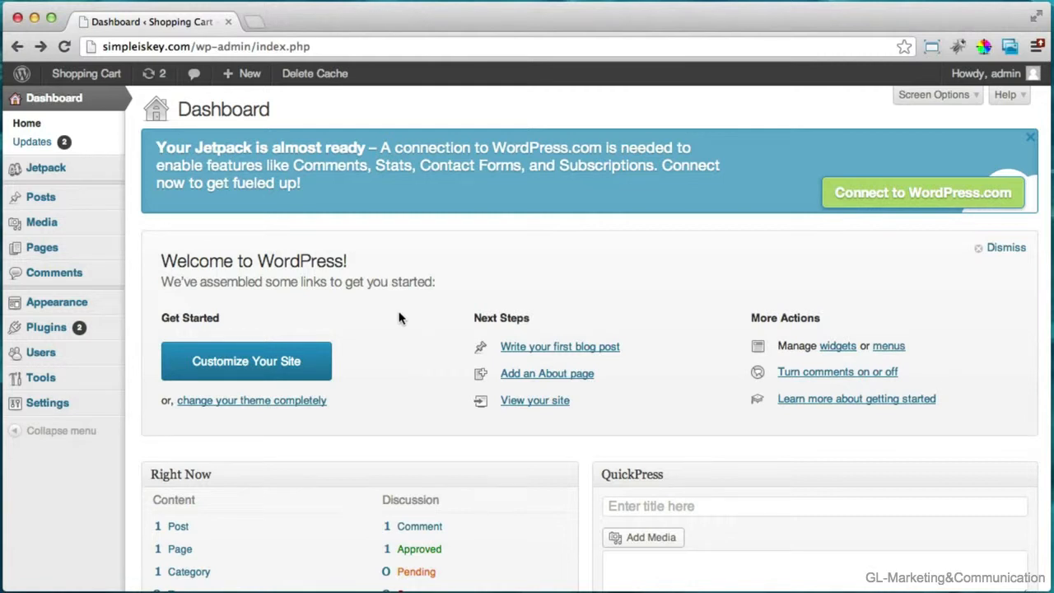
pyautogui.moveTo(65, 410)
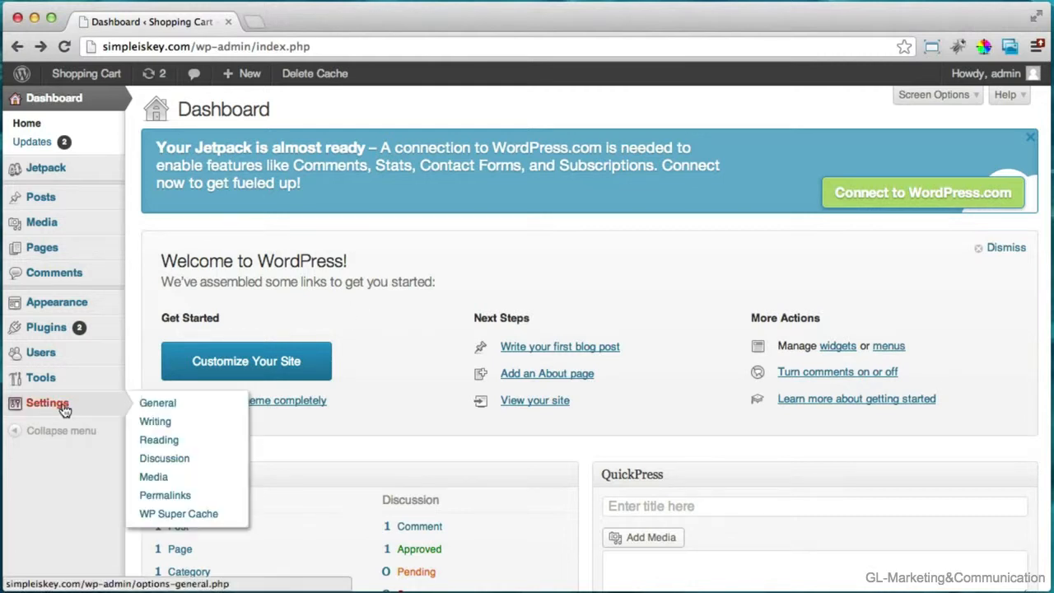
# Step: Open Settings > Permalinks and compare the Default and Day and name example URLs
pyautogui.click(187, 498)
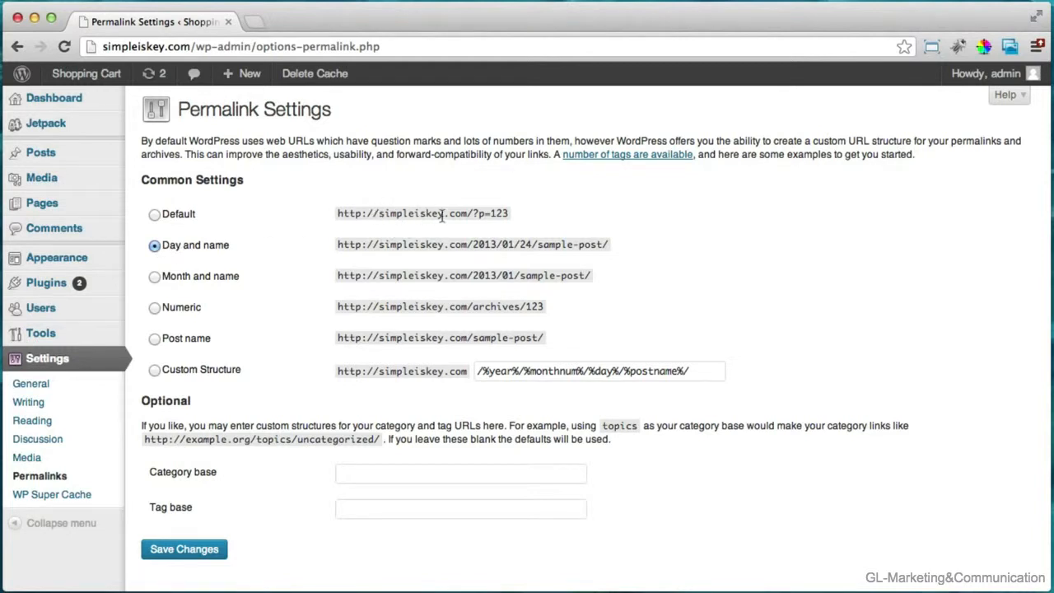
pyautogui.moveTo(471, 212); pyautogui.dragTo(516, 212)
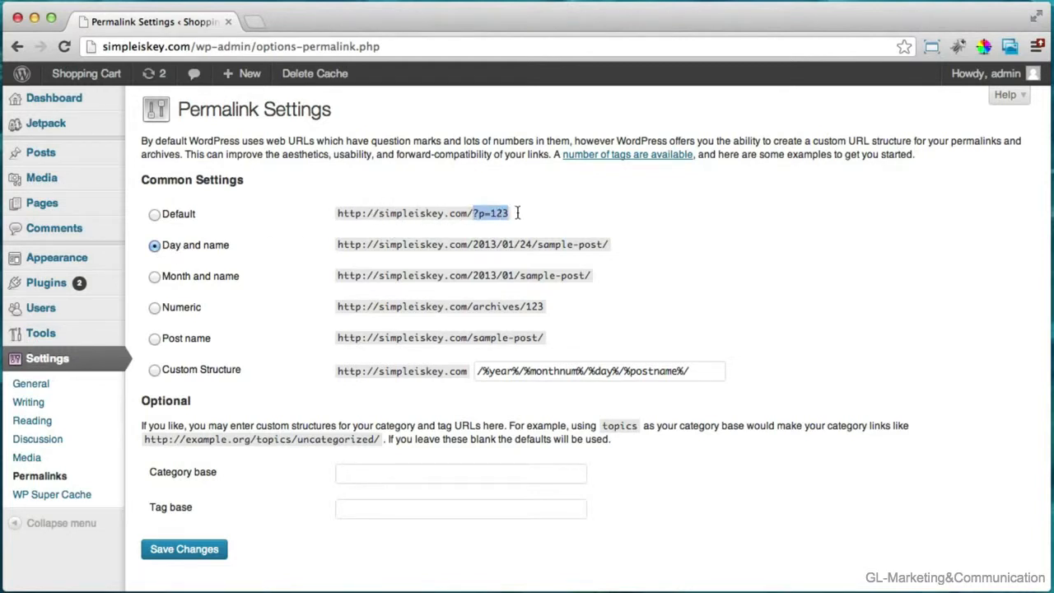
pyautogui.click(479, 212)
pyautogui.moveTo(338, 213); pyautogui.dragTo(510, 213)
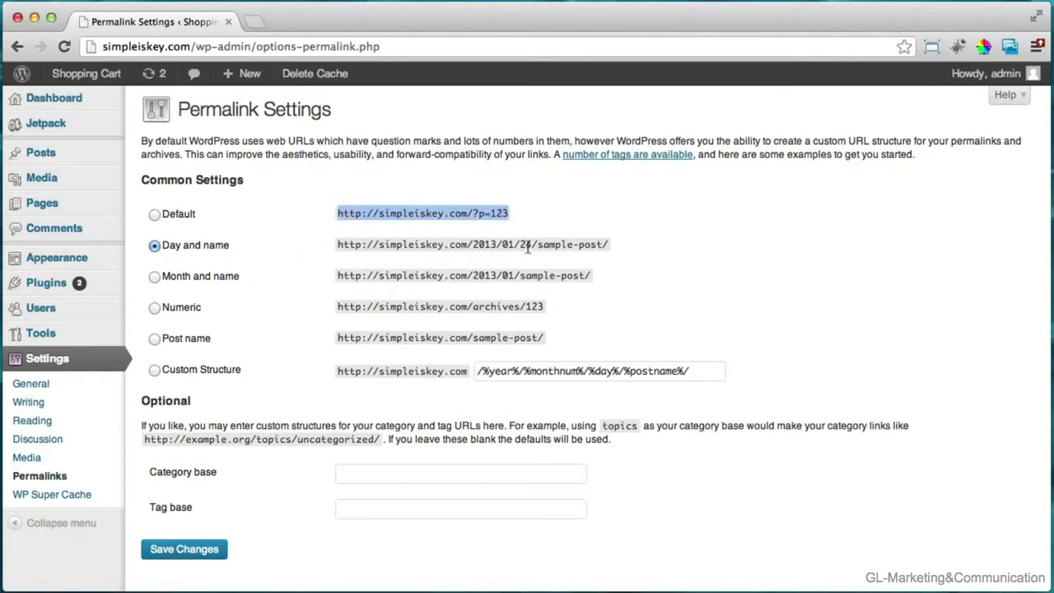
pyautogui.moveTo(533, 245); pyautogui.dragTo(605, 245)
# Step: Open the live site in a new tab and navigate to its Sample Page
pyautogui.moveTo(91, 82)
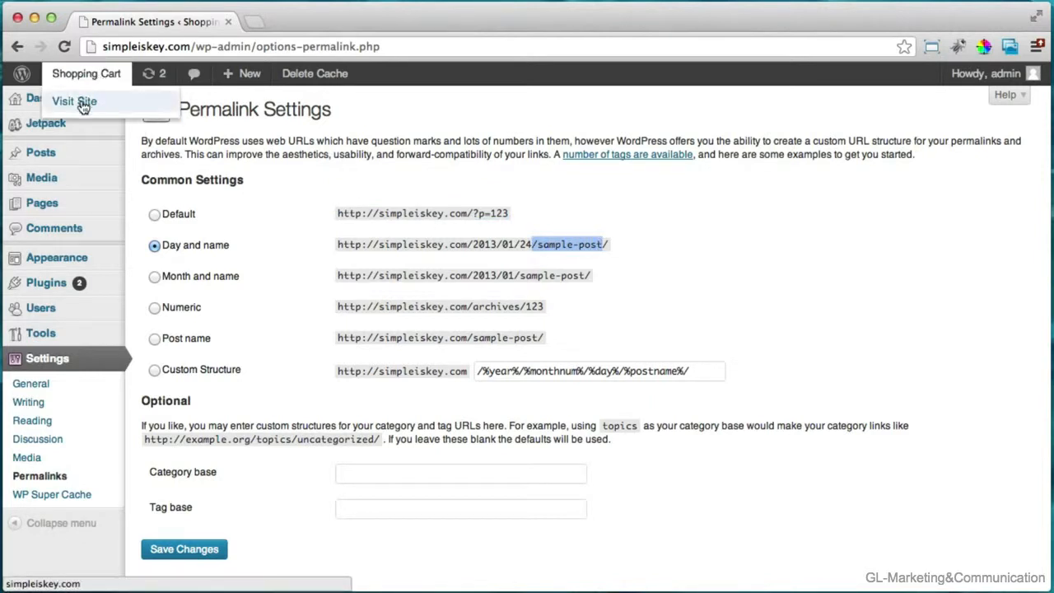
pyautogui.keyDown('super'); pyautogui.click(81, 107); pyautogui.keyUp('super')
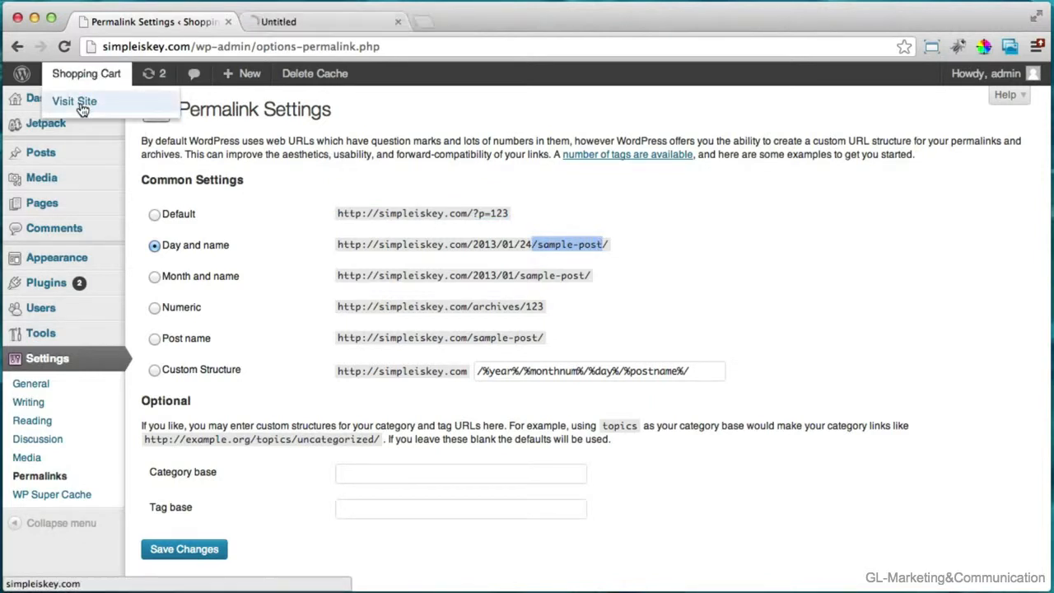
pyautogui.click(321, 23)
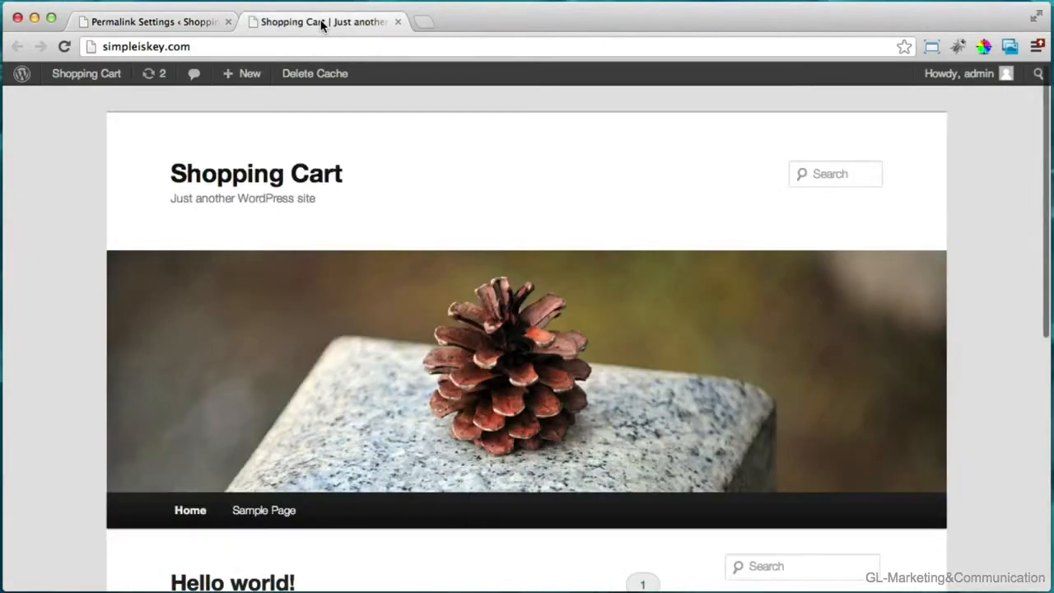
pyautogui.scroll(-3, 334, 259)
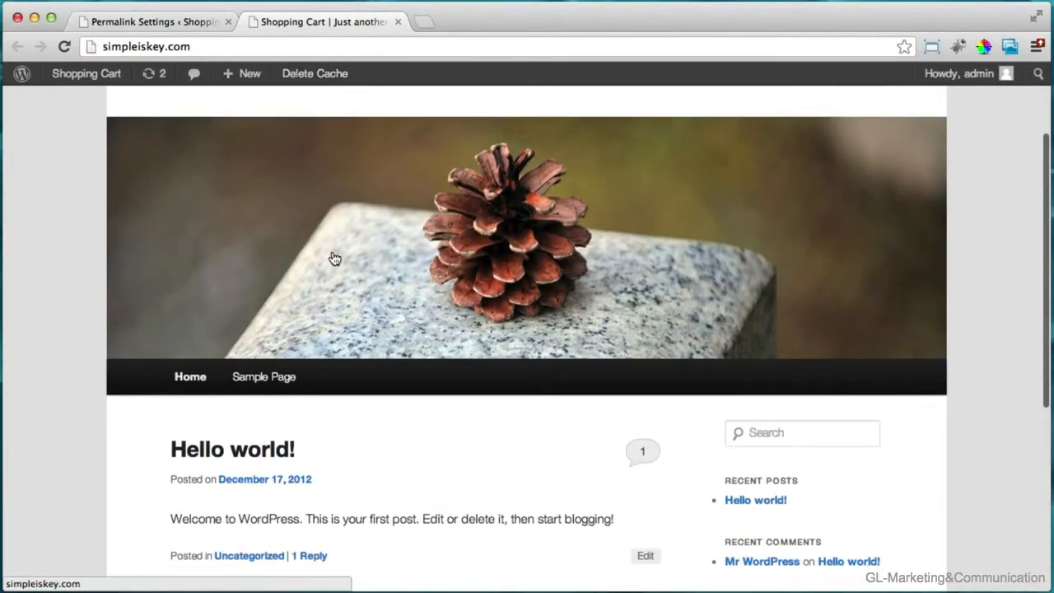
pyautogui.click(284, 386)
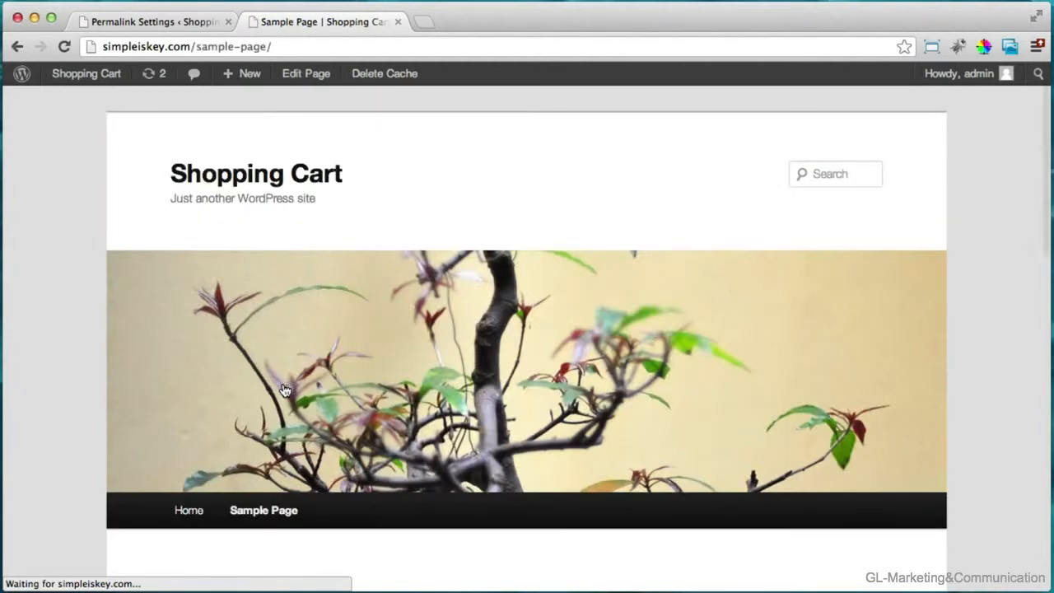
pyautogui.click(183, 22)
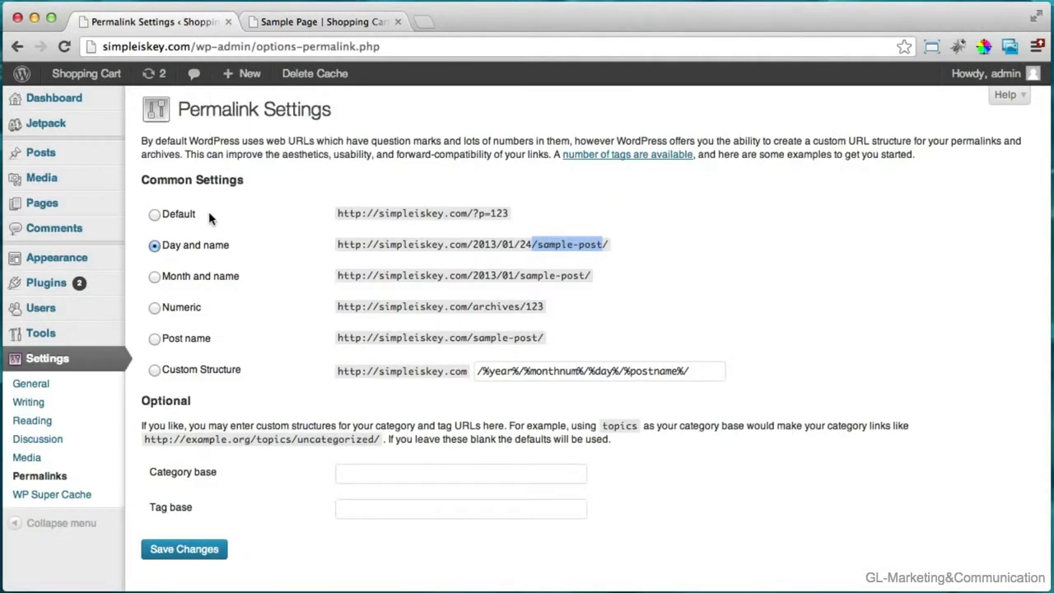
# Step: Highlight the 'sample-page/' slug in the Sample Page's web address to compare with permalinks
pyautogui.click(316, 21)
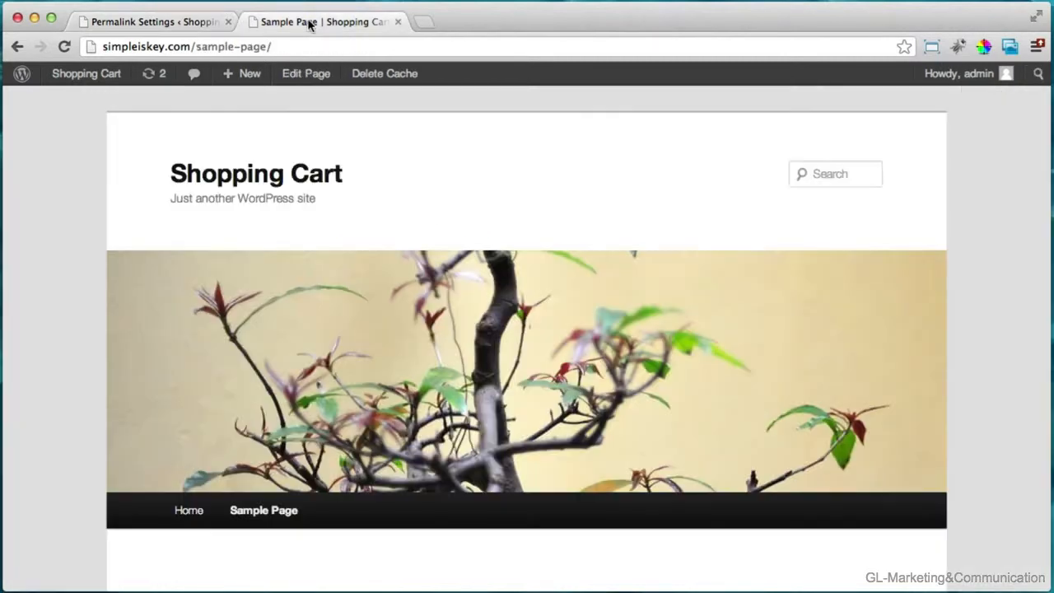
pyautogui.moveTo(194, 47); pyautogui.dragTo(278, 47)
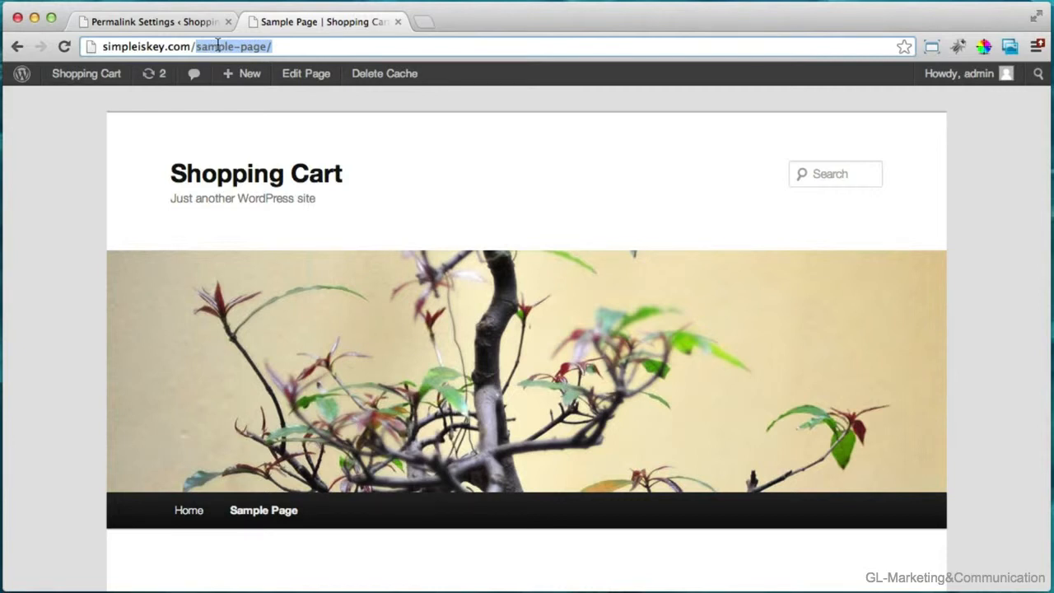
pyautogui.click(275, 46)
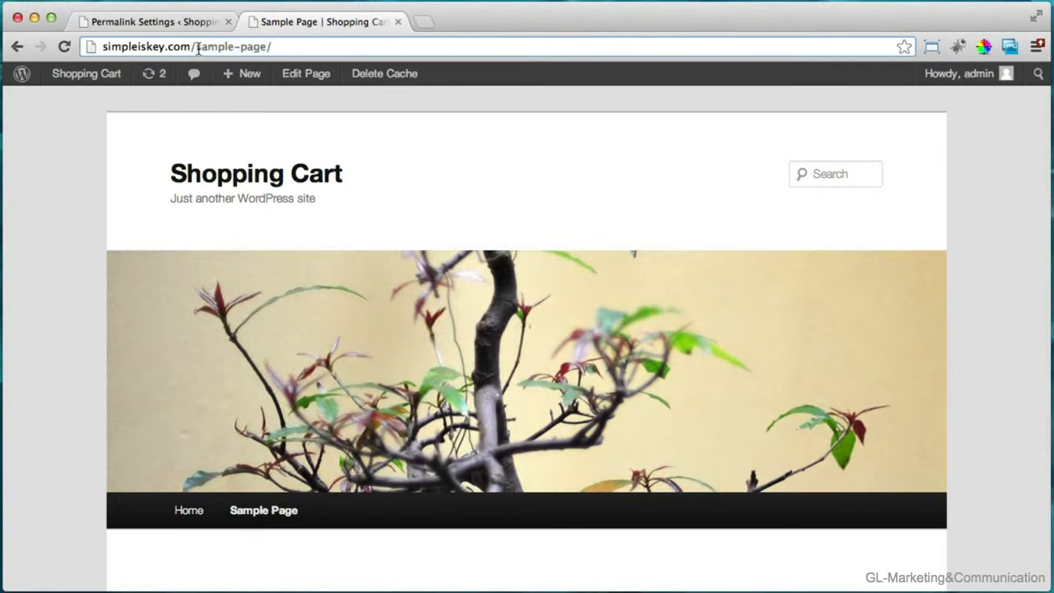
pyautogui.moveTo(196, 47); pyautogui.dragTo(282, 46)
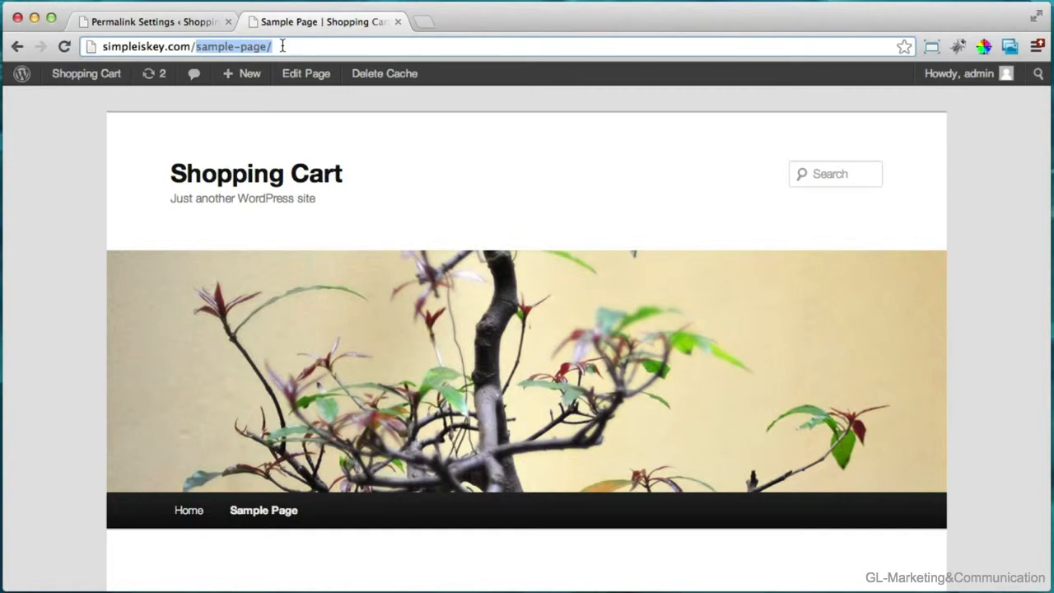
pyautogui.click(281, 46)
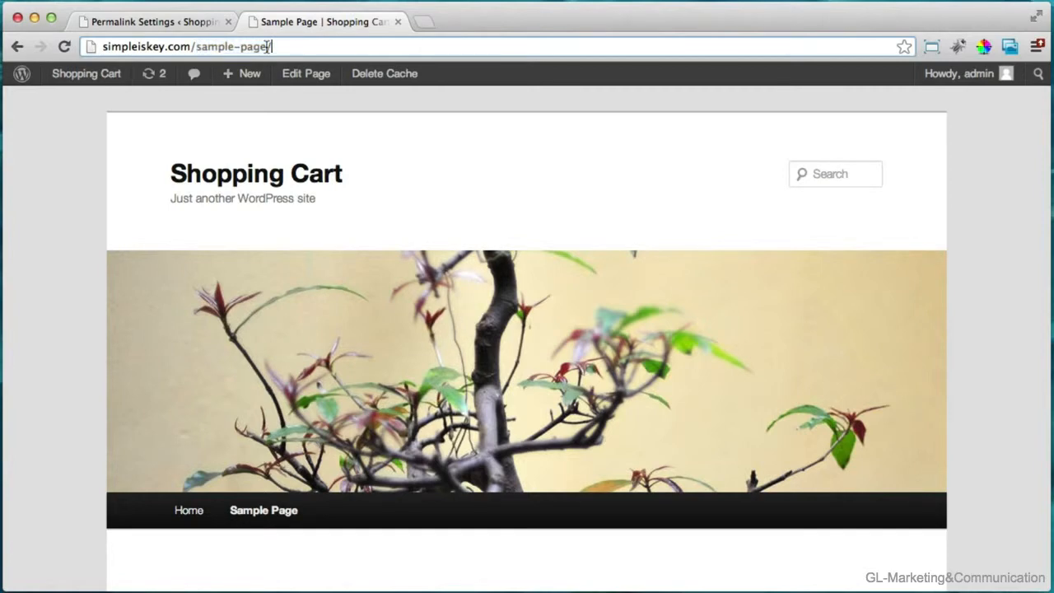
pyautogui.click(181, 25)
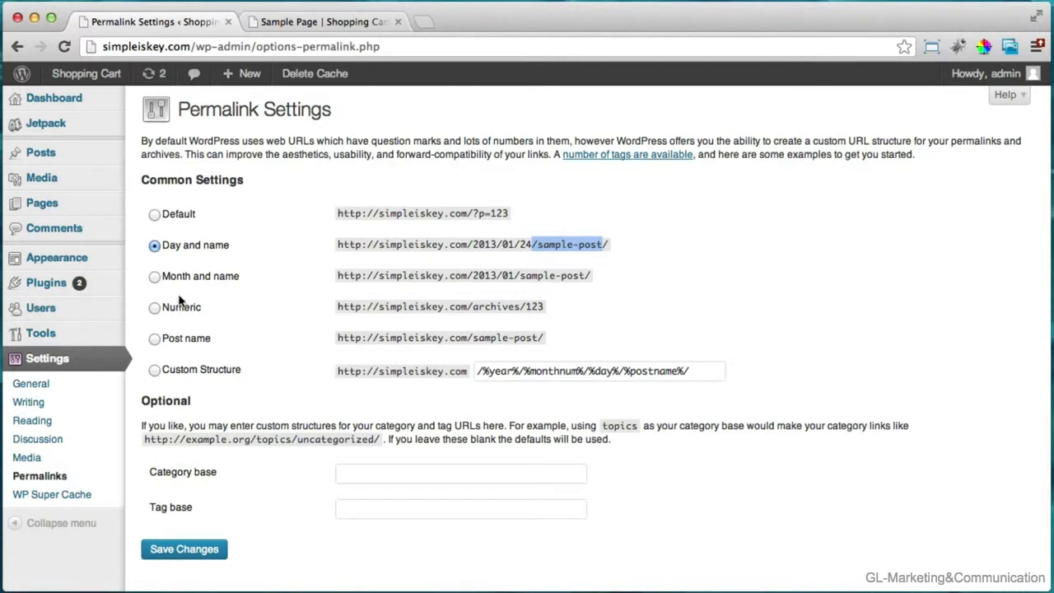
# Step: Save Day and name as the permalink structure and review the live Sample Page
pyautogui.click(186, 250)
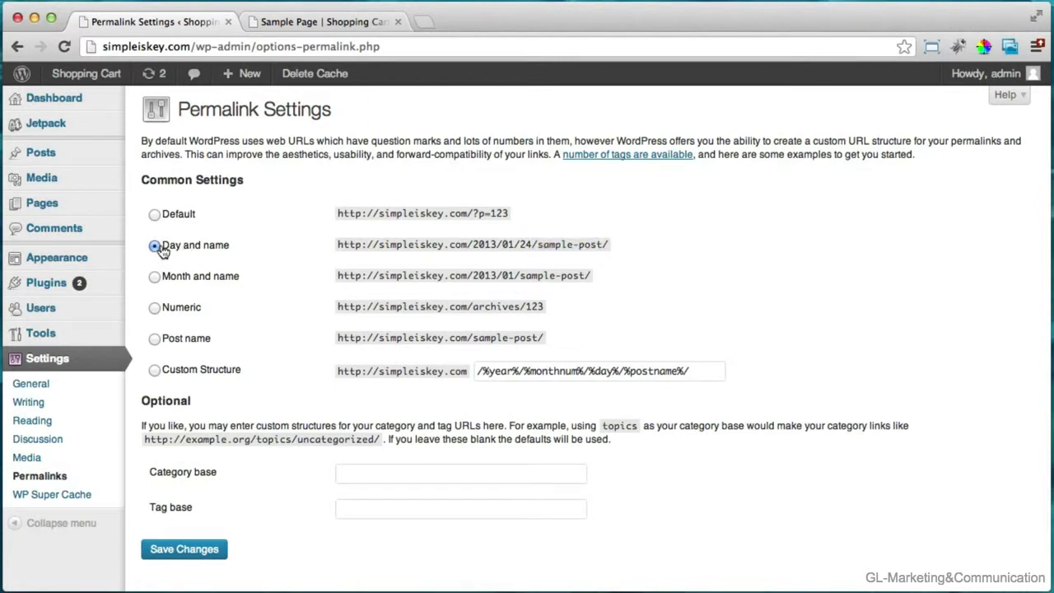
pyautogui.click(196, 557)
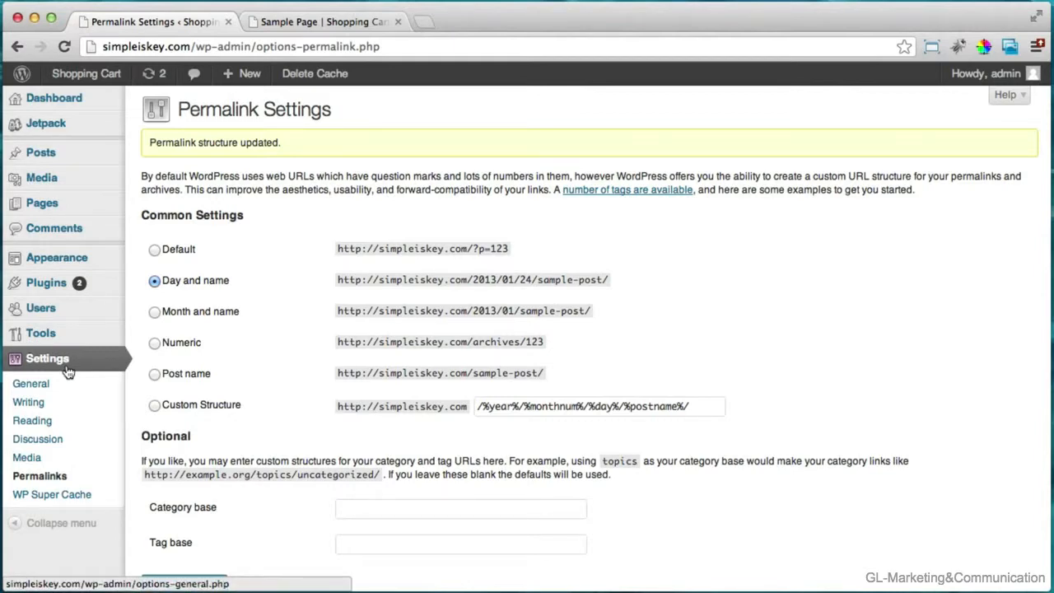
pyautogui.click(314, 22)
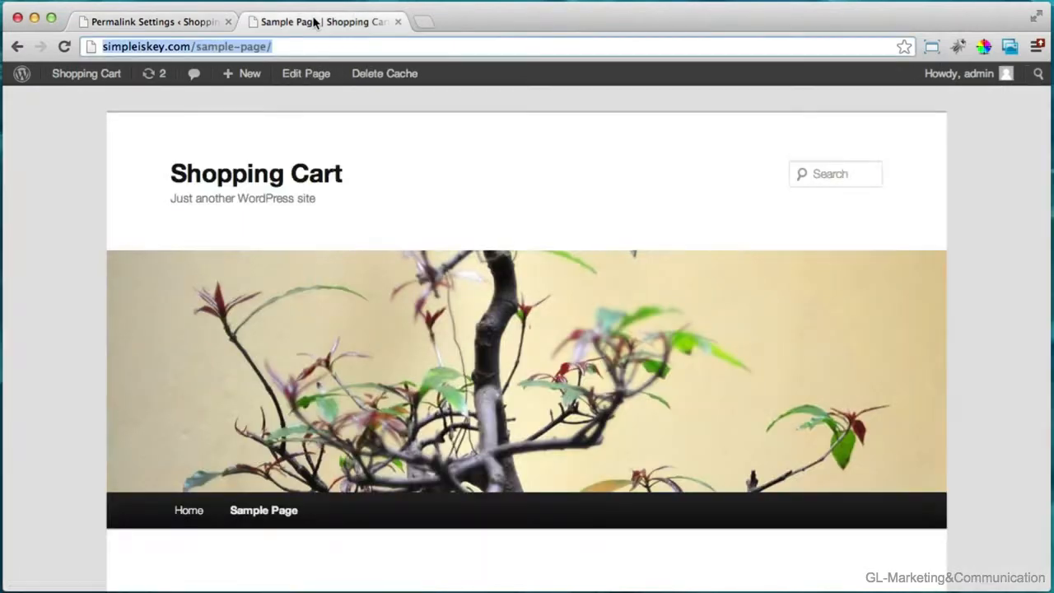
pyautogui.scroll(-1, 182, 281)
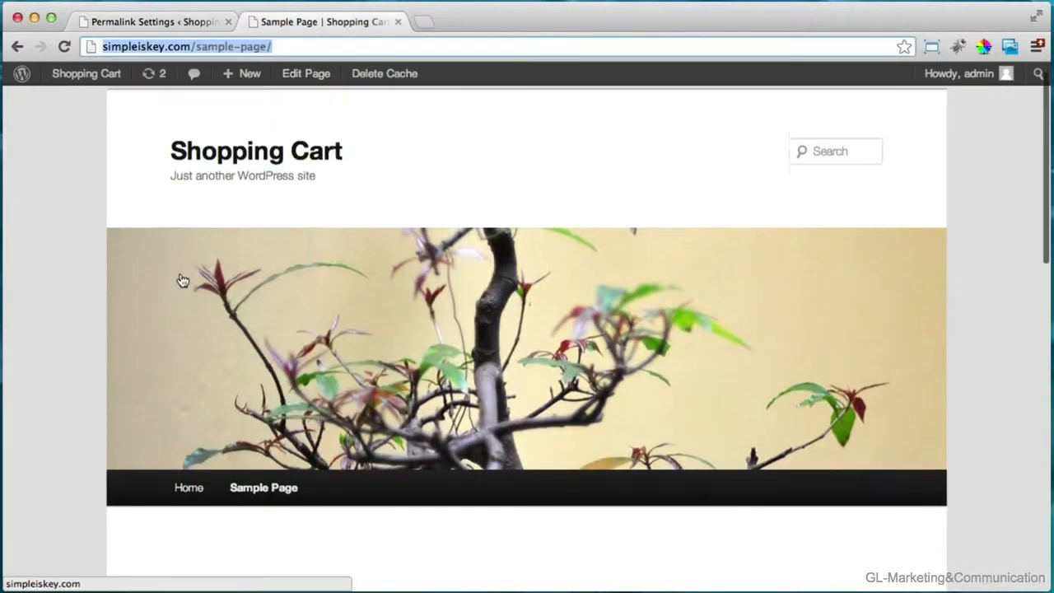
pyautogui.scroll(-2, 183, 280)
pyautogui.scroll(3, 181, 277)
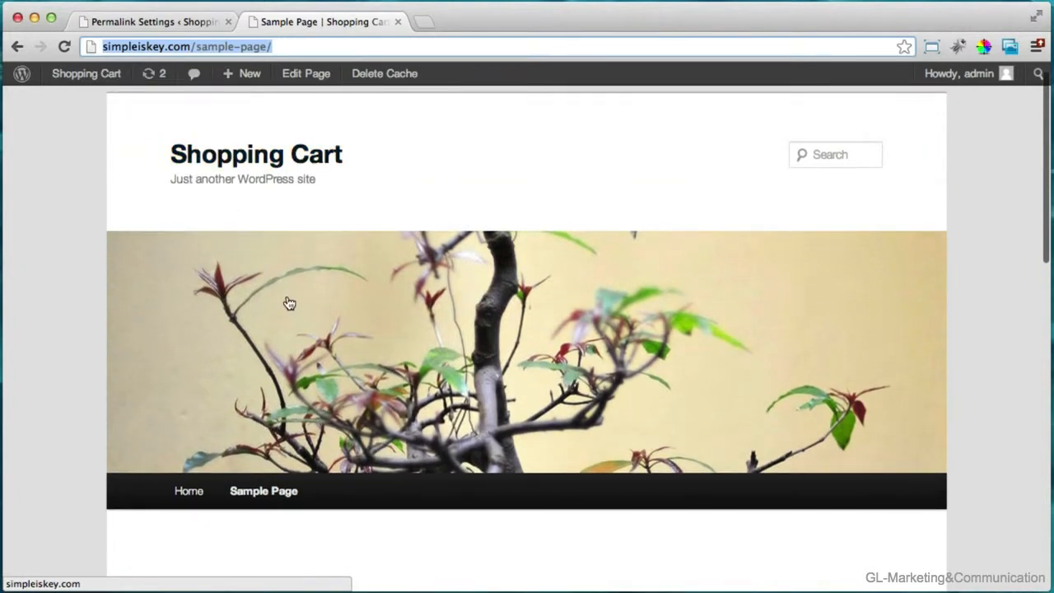
pyautogui.scroll(1, 285, 301)
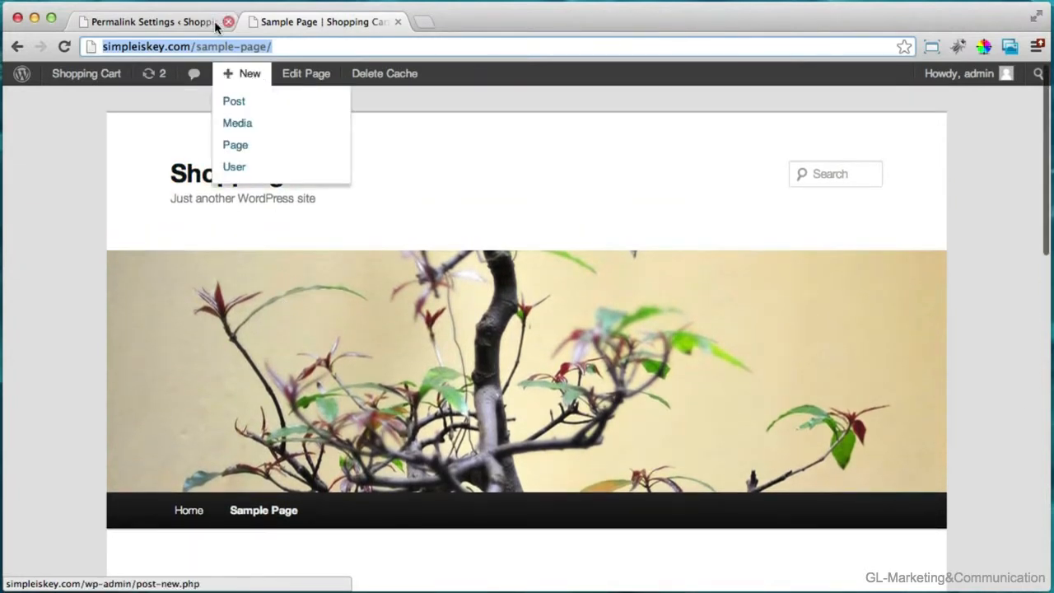
# Step: Reload the Sample Page to verify the new Day and name permalinks
pyautogui.click(212, 25)
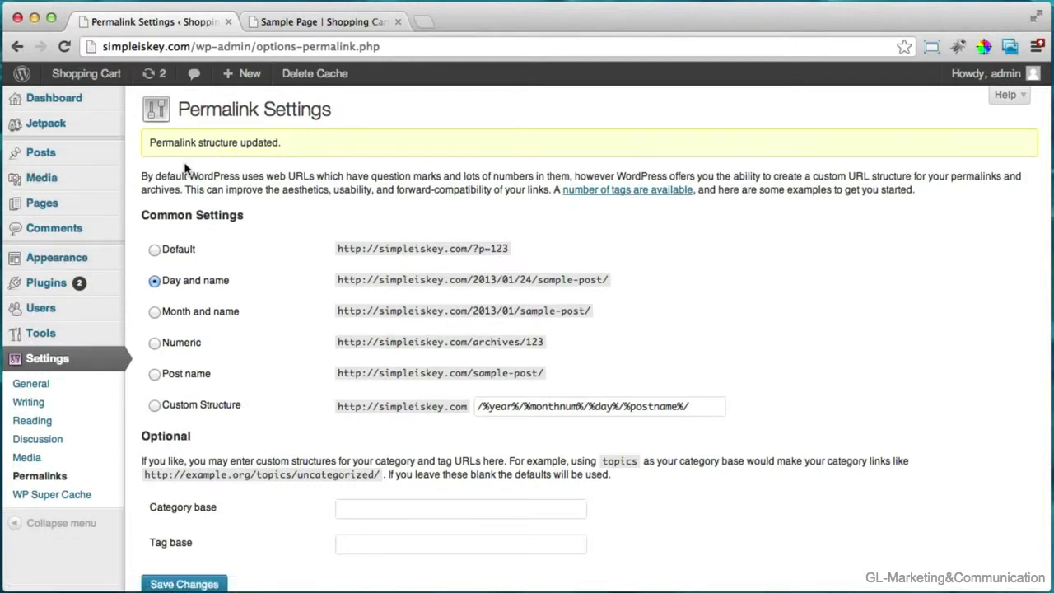
pyautogui.click(280, 22)
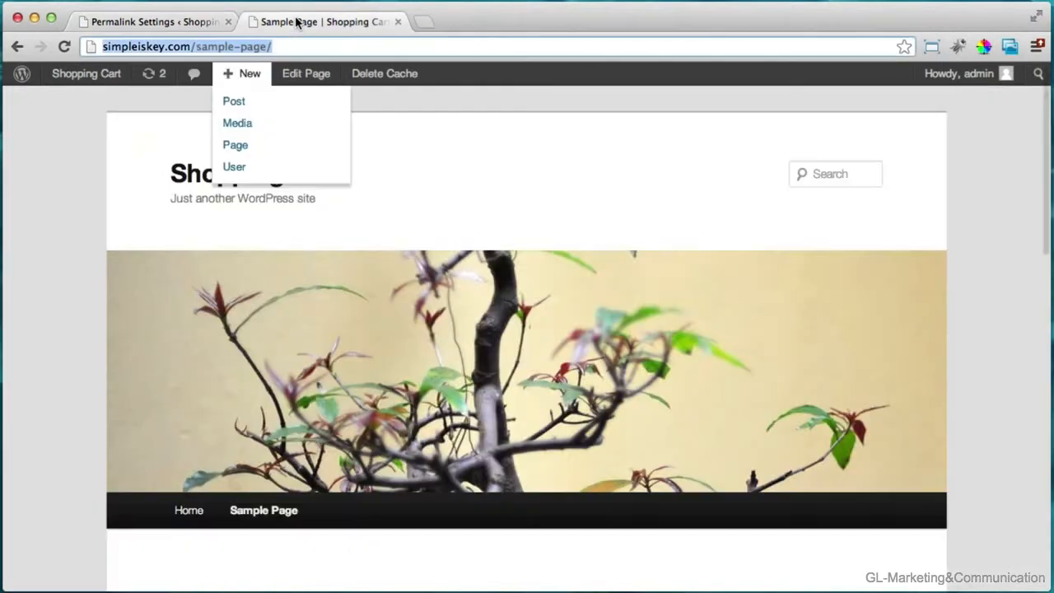
pyautogui.click(64, 47)
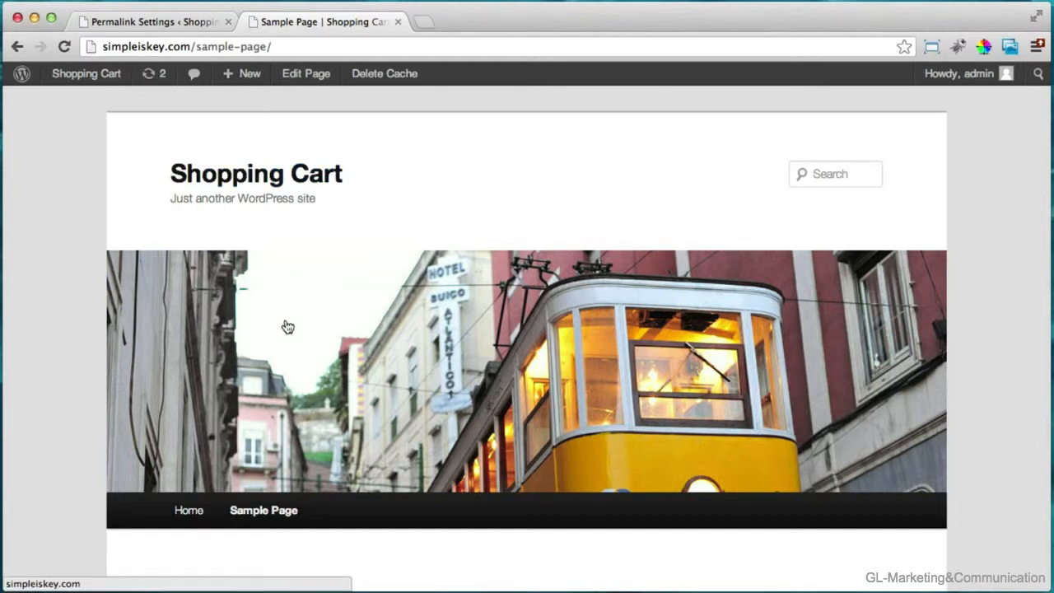
pyautogui.click(158, 21)
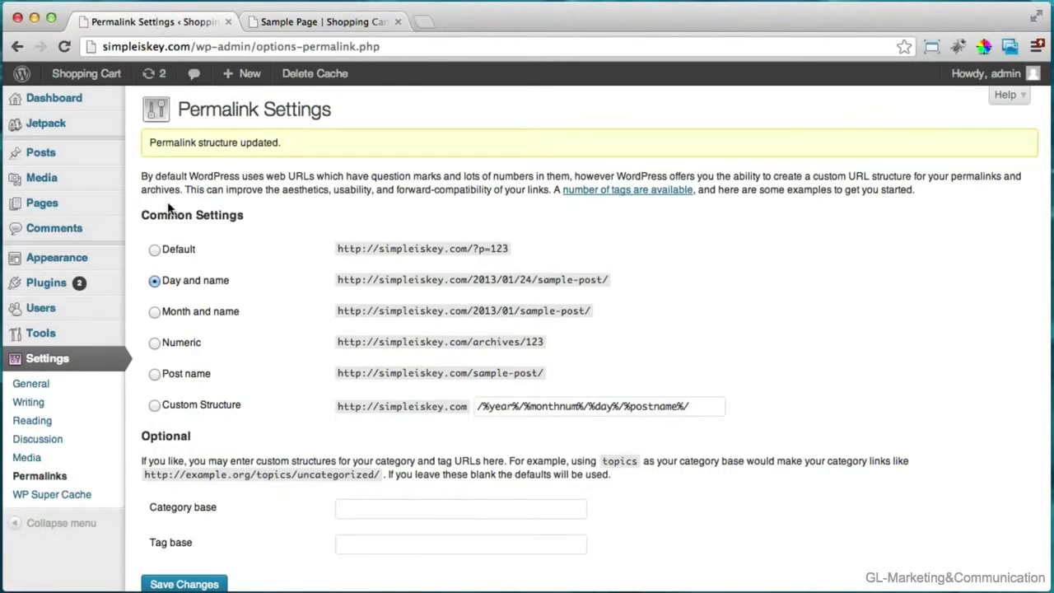
# Step: Deactivate the WP Super Cache plugin in the Plugins list
pyautogui.click(47, 284)
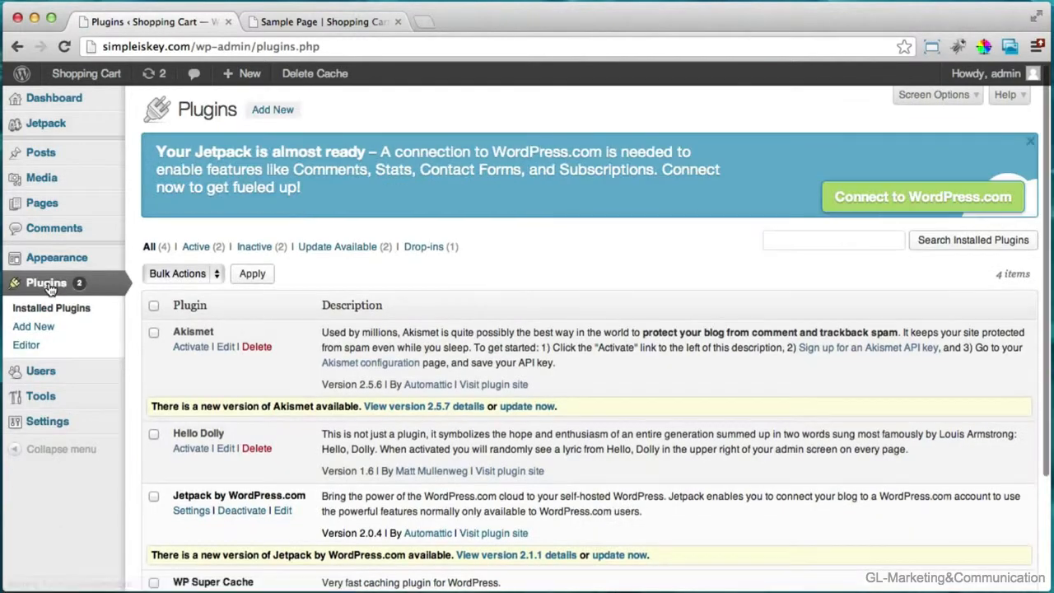
pyautogui.scroll(-3, 347, 271)
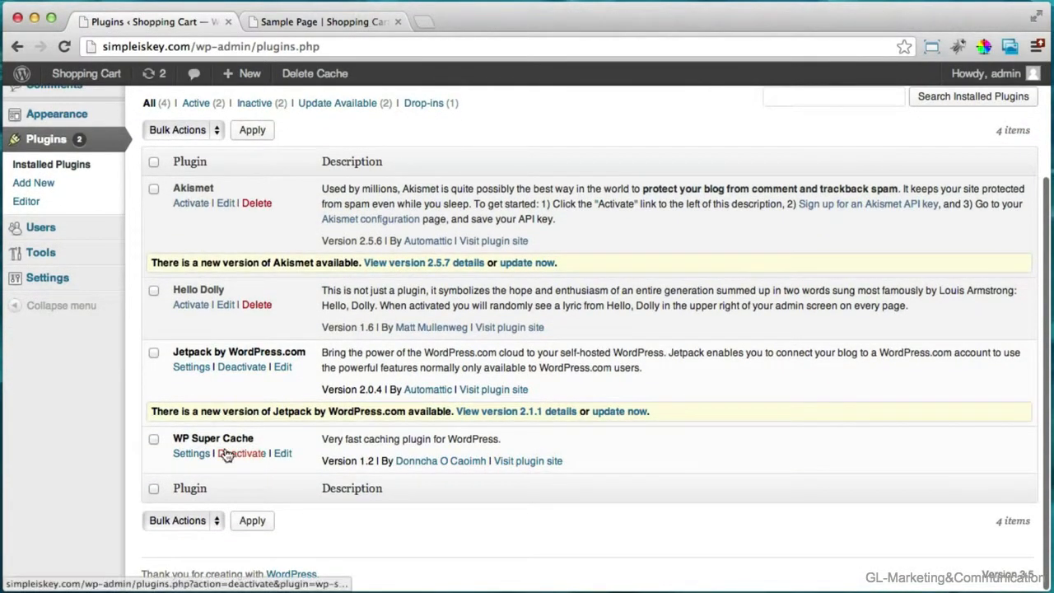
pyautogui.moveTo(191, 438); pyautogui.dragTo(250, 437)
pyautogui.click(250, 437)
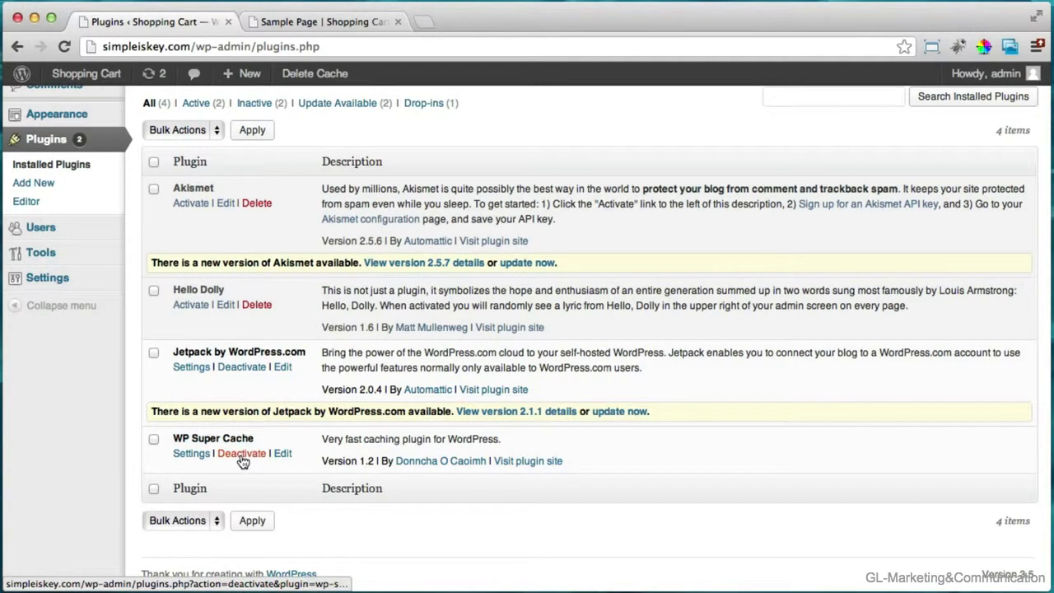
pyautogui.click(242, 459)
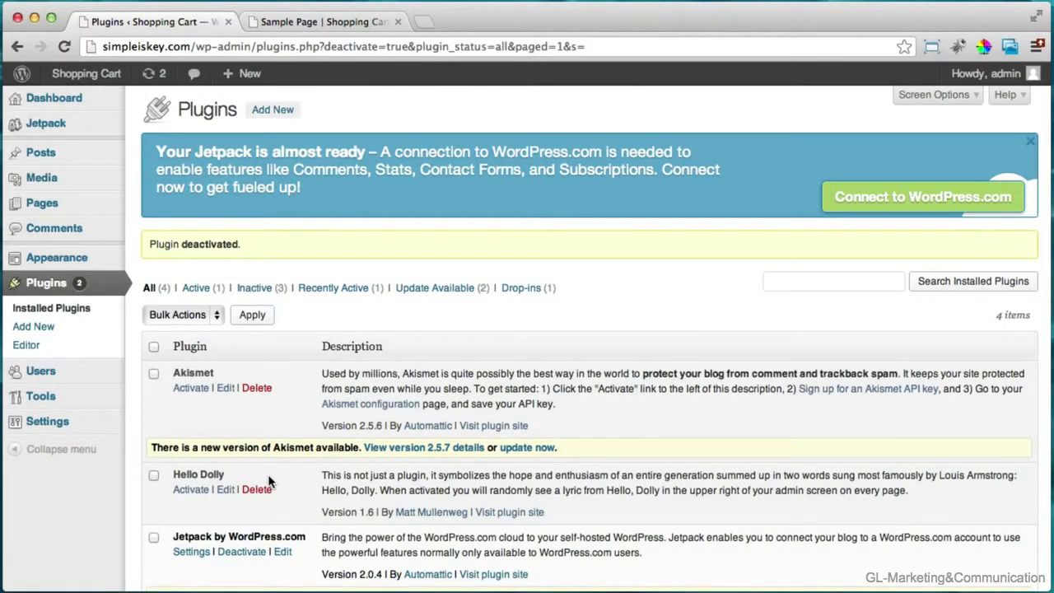
# Step: Close the Sample Page tab and return to the admin Dashboard
pyautogui.click(316, 23)
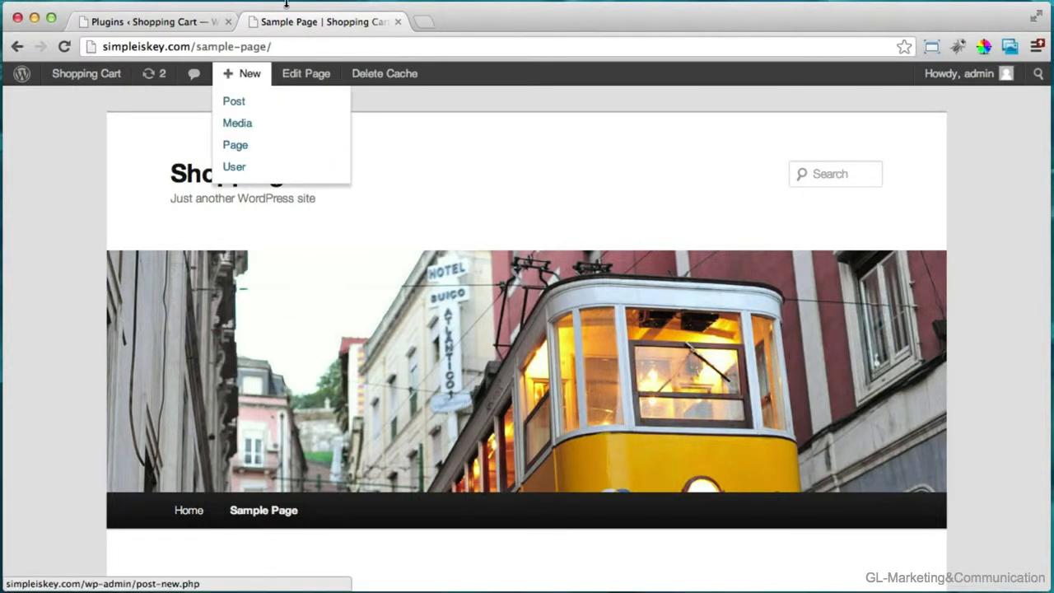
pyautogui.click(397, 21)
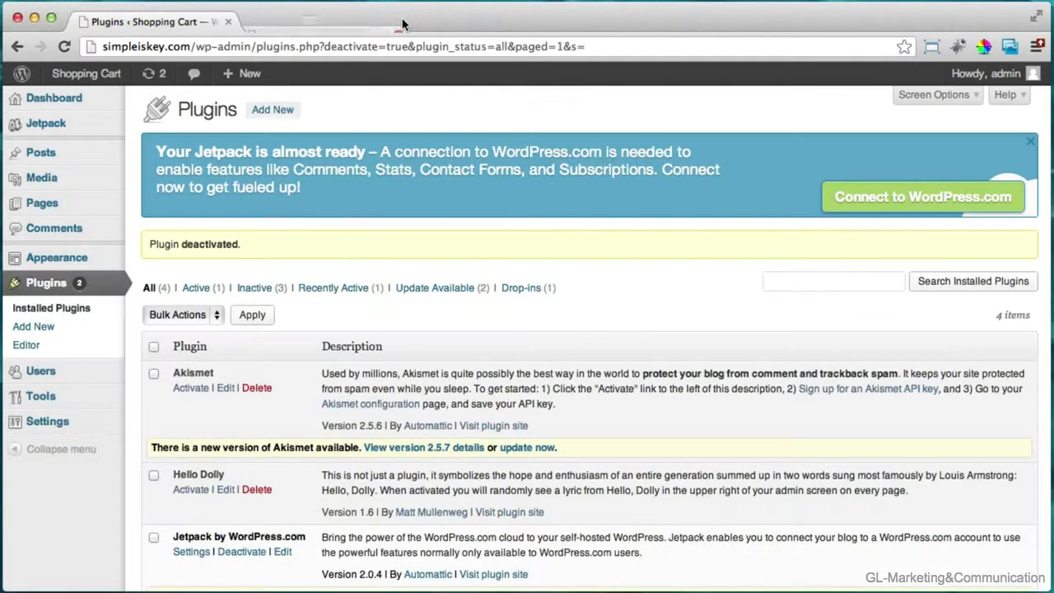
pyautogui.click(61, 101)
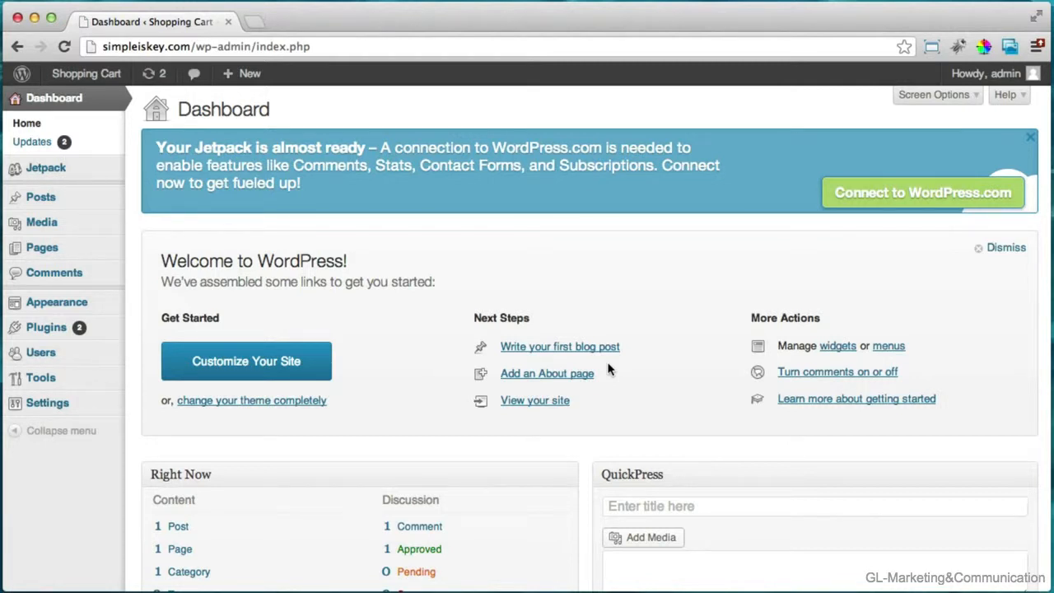
# Step: Return to the Dashboard and check the 'Install Theme - Free' item in the setup checklist notes
pyautogui.click(616, 347)
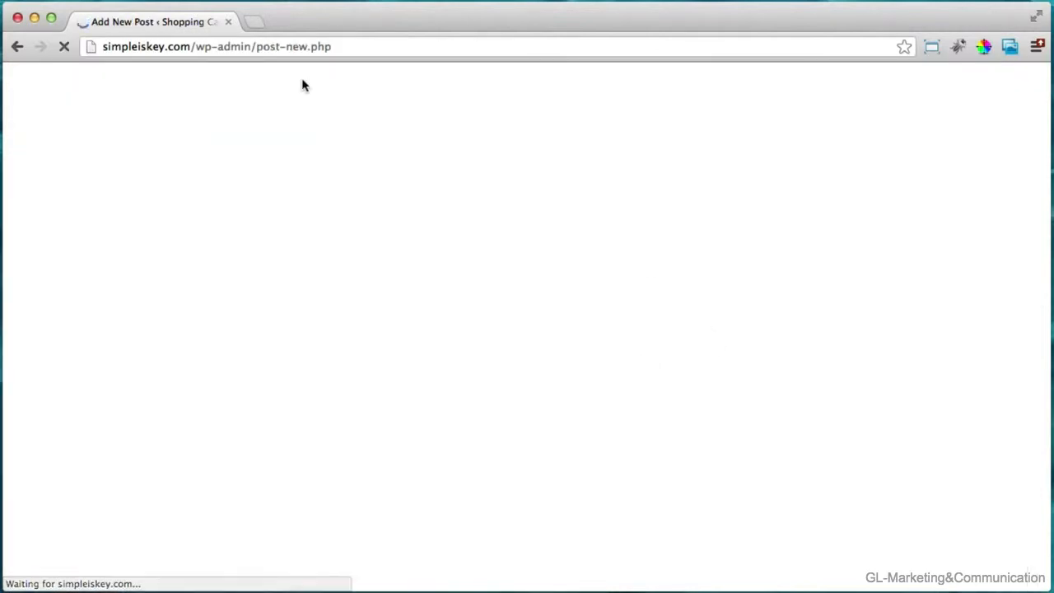
pyautogui.click(18, 46)
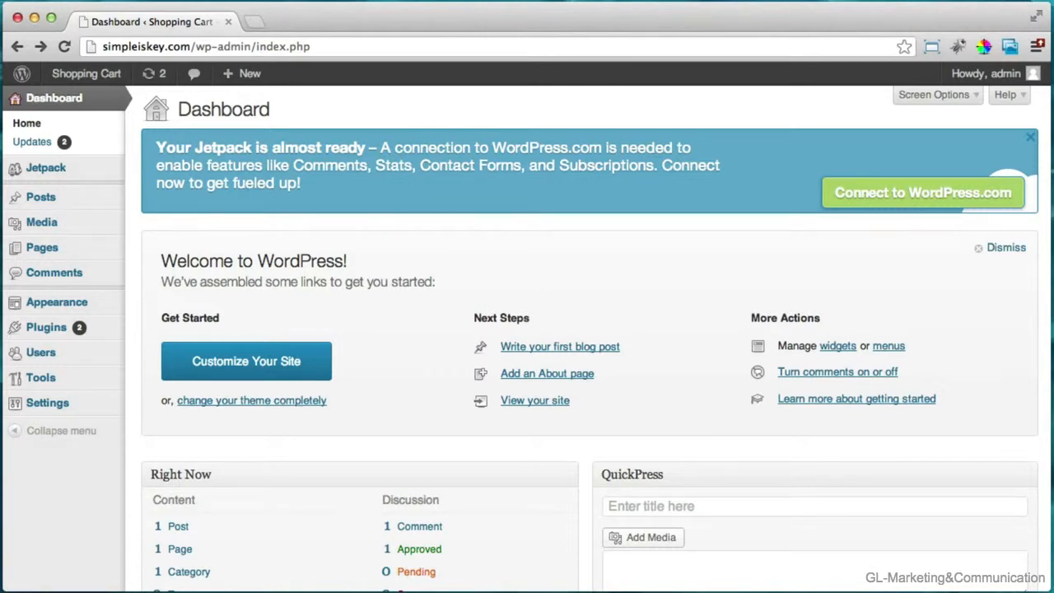
pyautogui.press('super+Tab')
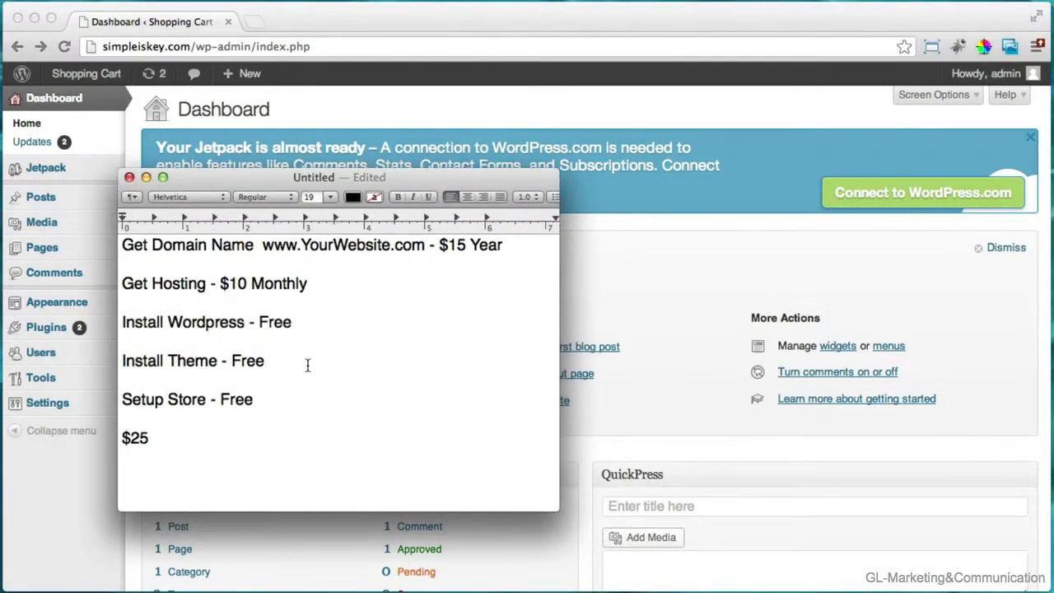
pyautogui.moveTo(307, 364); pyautogui.dragTo(104, 360)
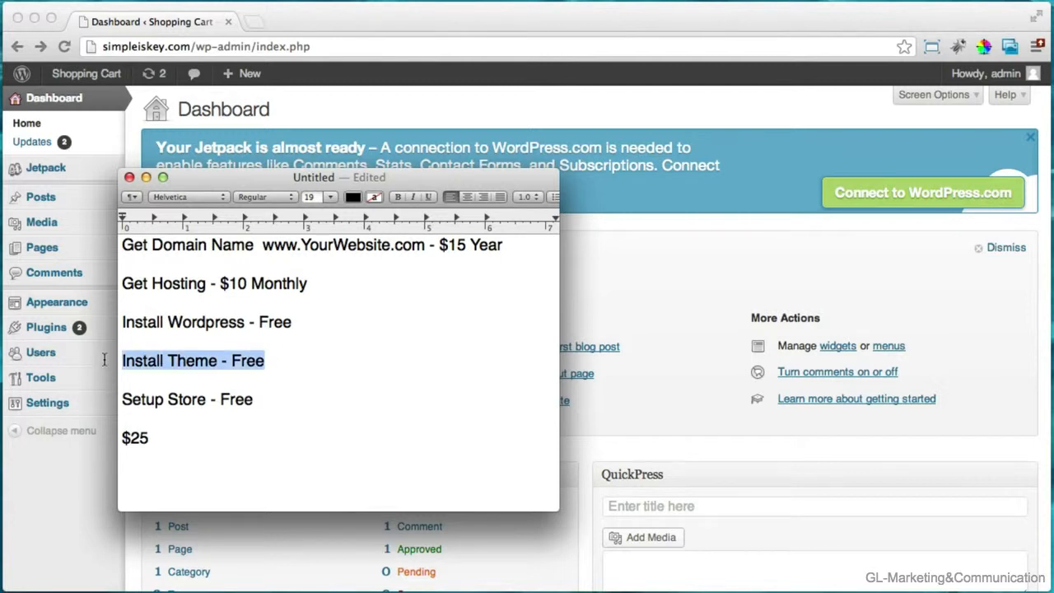
pyautogui.tripleClick(181, 365)
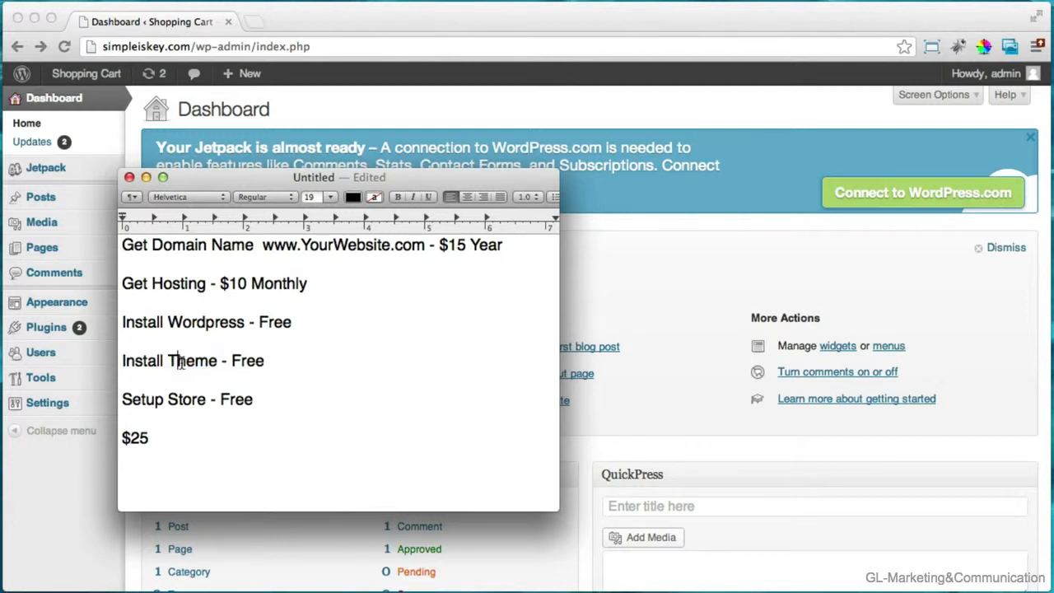
pyautogui.click(326, 366)
pyautogui.click(146, 177)
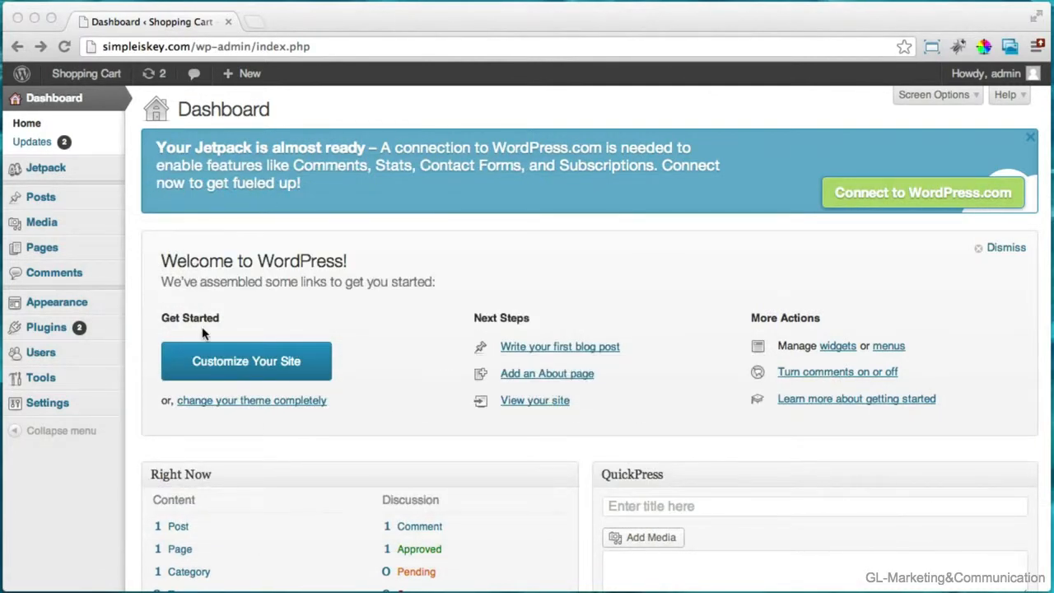
# Step: Go to Appearance > Themes, where Twenty Eleven is active, and switch to Install Themes
pyautogui.moveTo(68, 303)
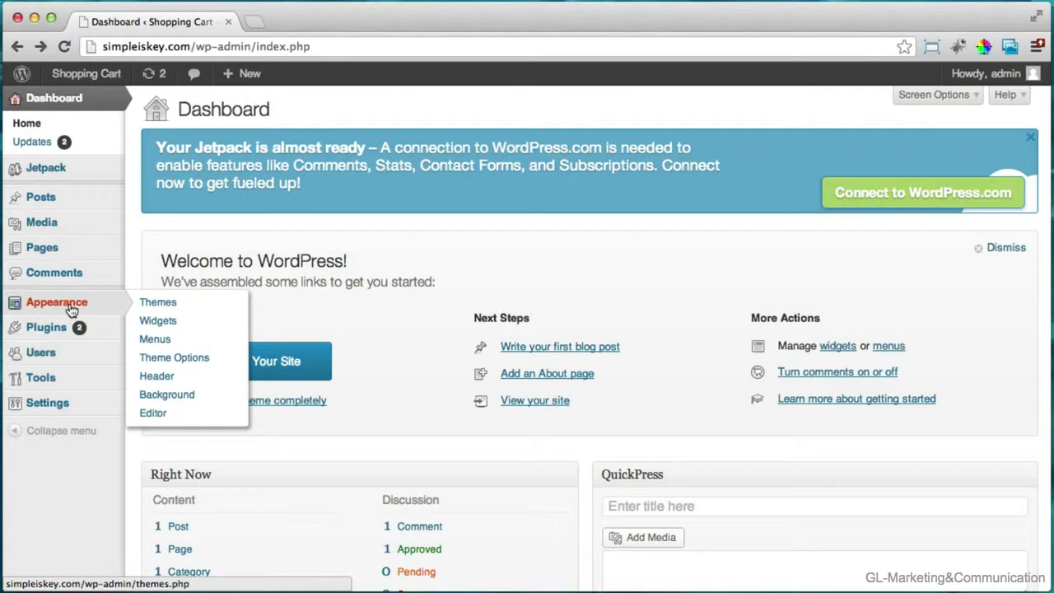
pyautogui.click(158, 302)
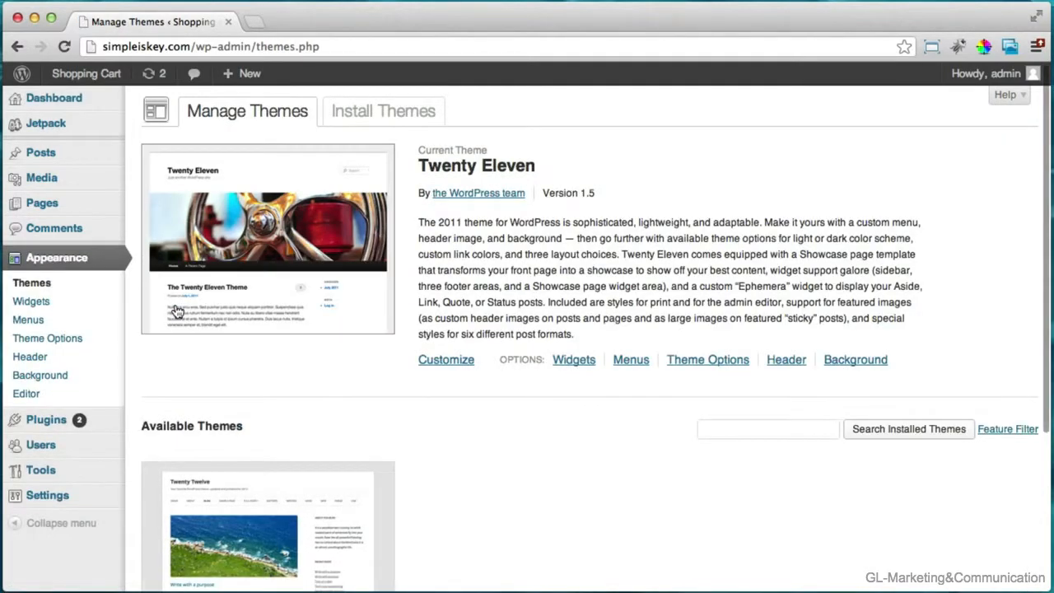
pyautogui.scroll(-5, 442, 334)
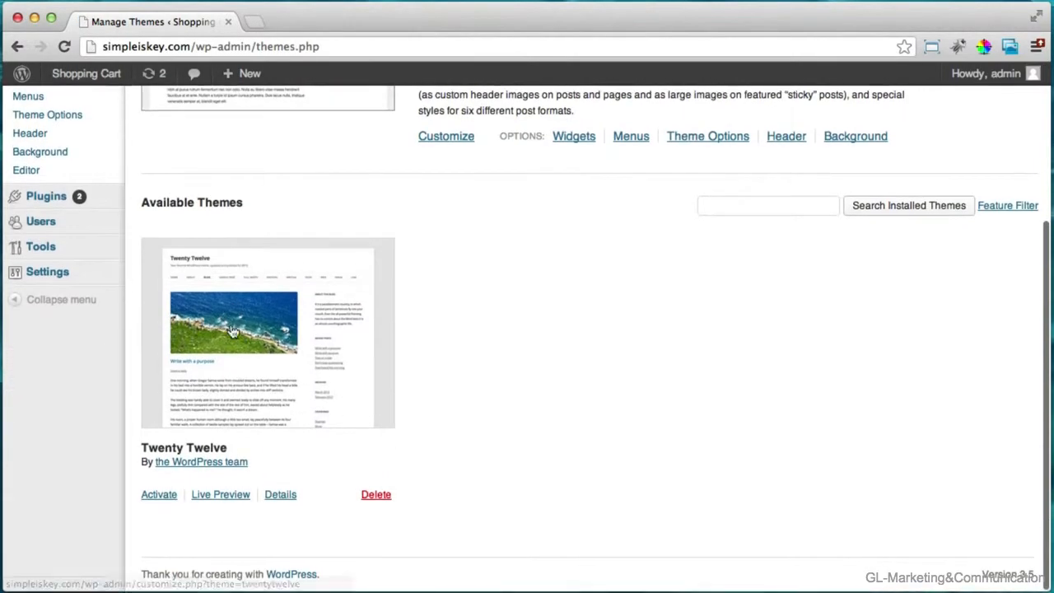
pyautogui.scroll(5, 302, 325)
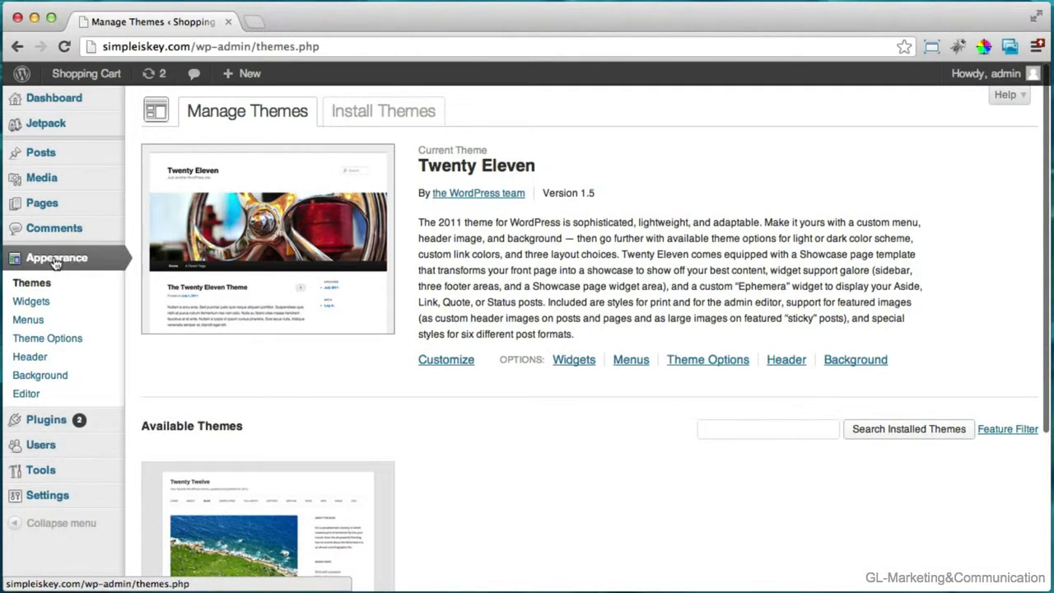
pyautogui.click(387, 116)
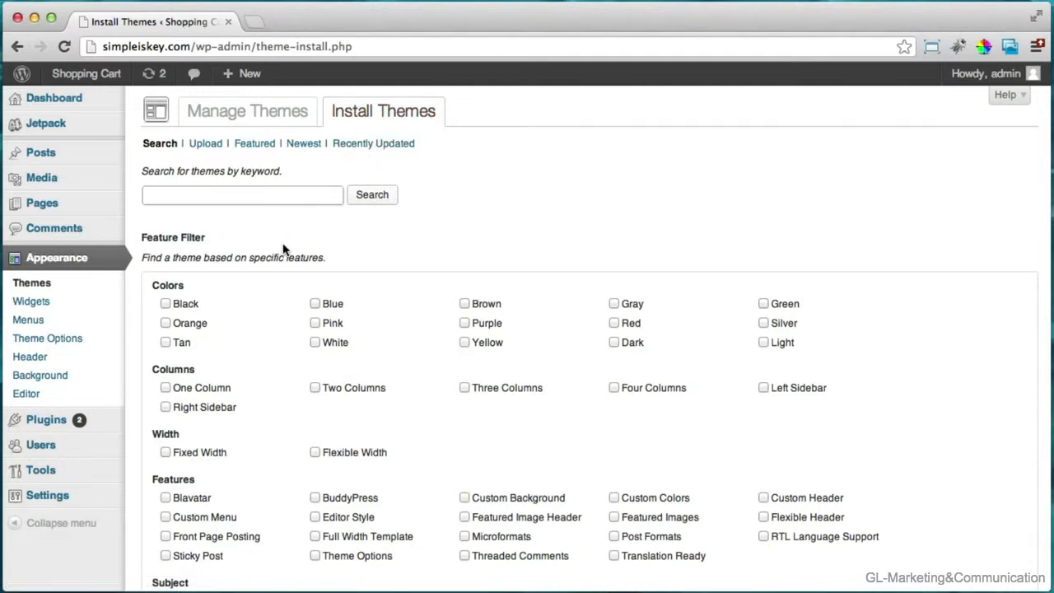
# Step: Load woothemes.com in a new tab, then return to the Install Themes tab
pyautogui.click(255, 22)
pyautogui.write('woo')
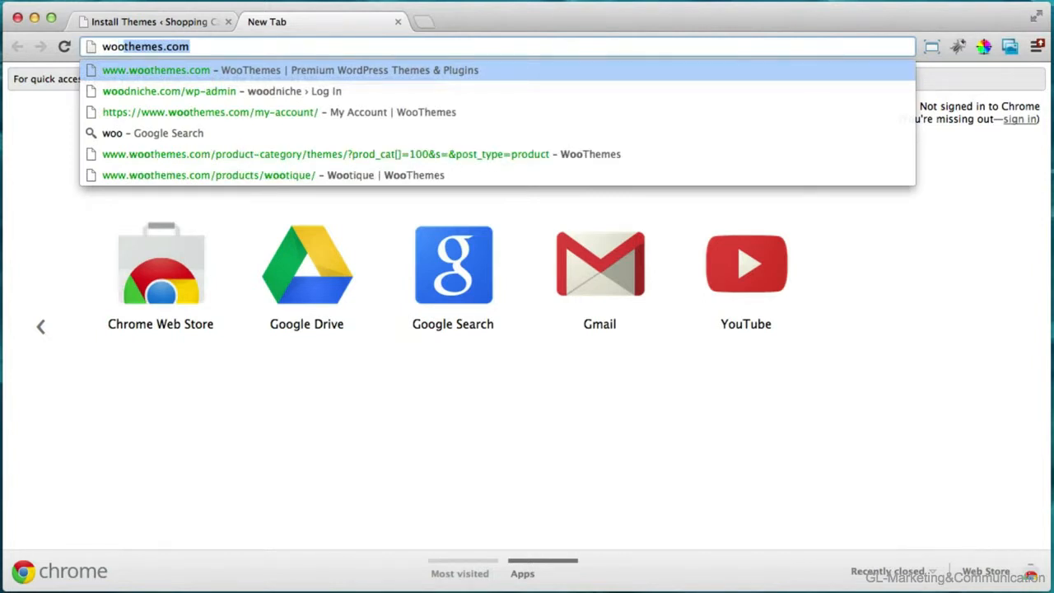
pyautogui.write('themes.com')
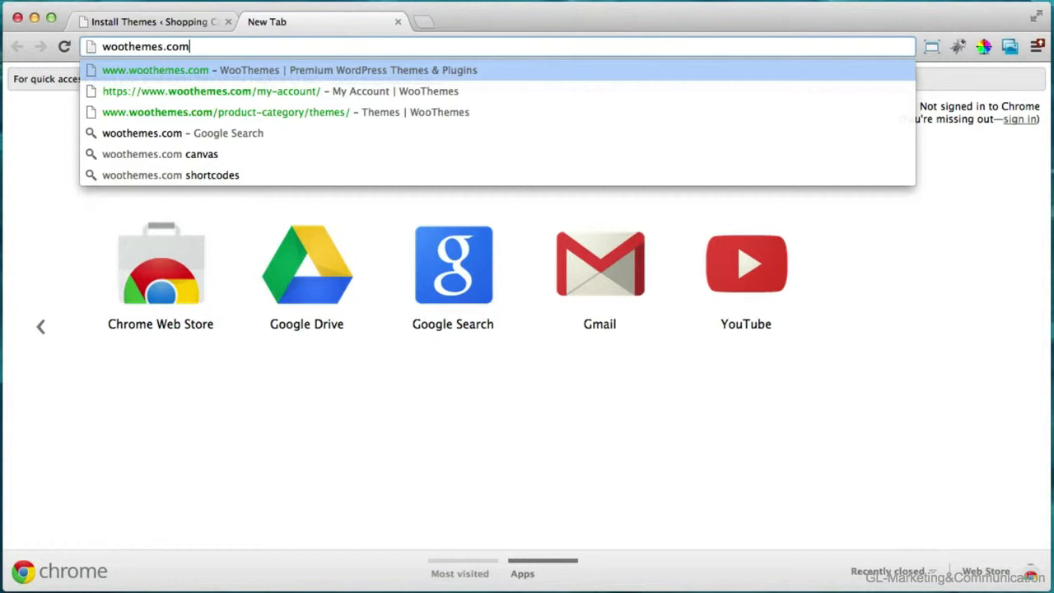
pyautogui.press('Return')
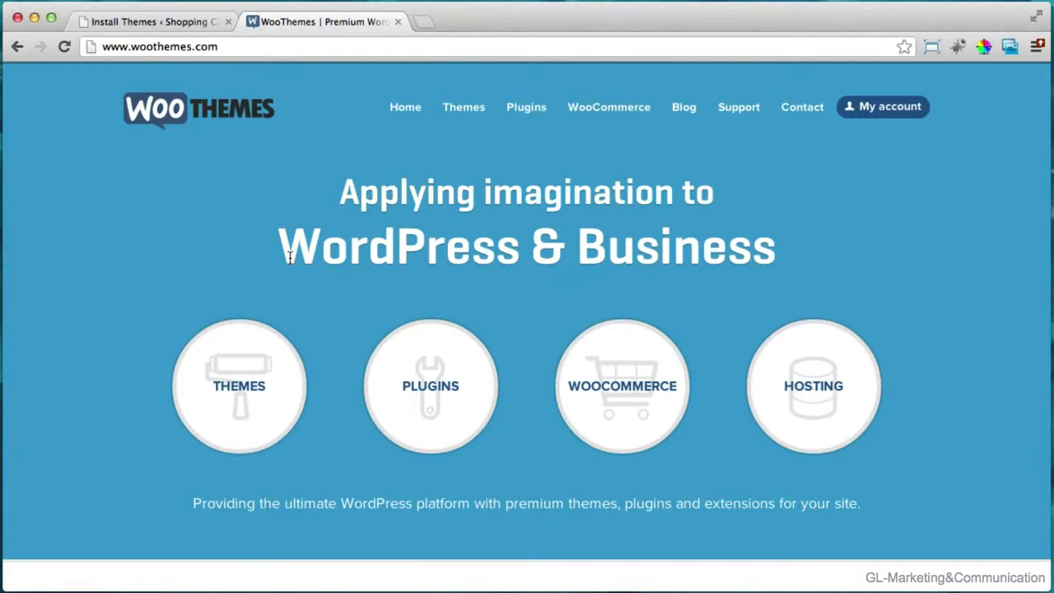
pyautogui.click(188, 23)
# Step: Open the Shopping Cart site's simpleiskey.com front page via Visit Site and scroll through it
pyautogui.moveTo(71, 73)
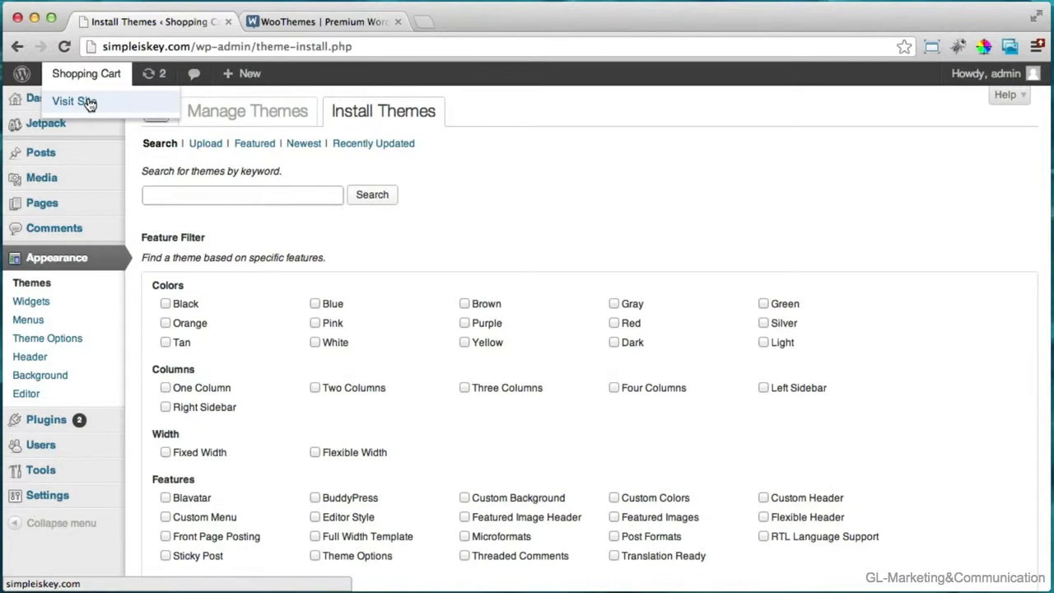
pyautogui.keyDown('super'); pyautogui.click(89, 103); pyautogui.keyUp('super')
pyautogui.click(312, 18)
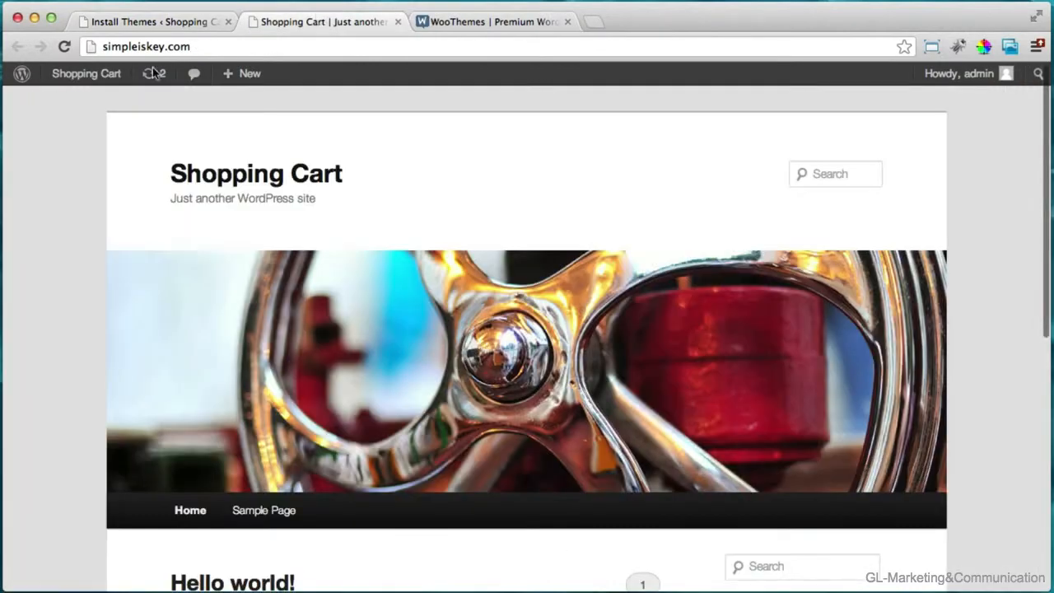
pyautogui.scroll(-2, 297, 223)
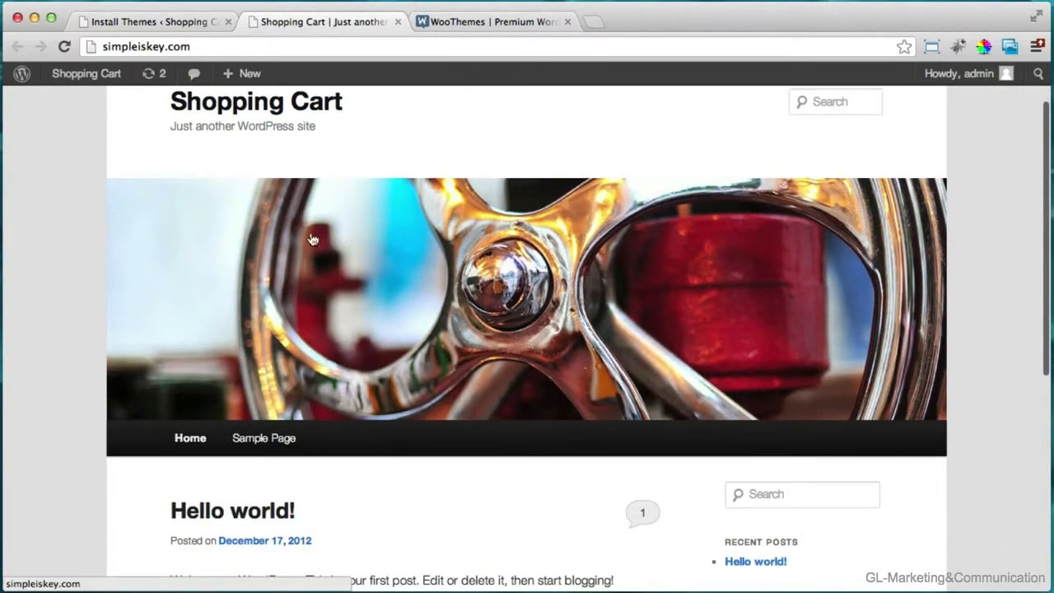
pyautogui.scroll(-1, 233, 367)
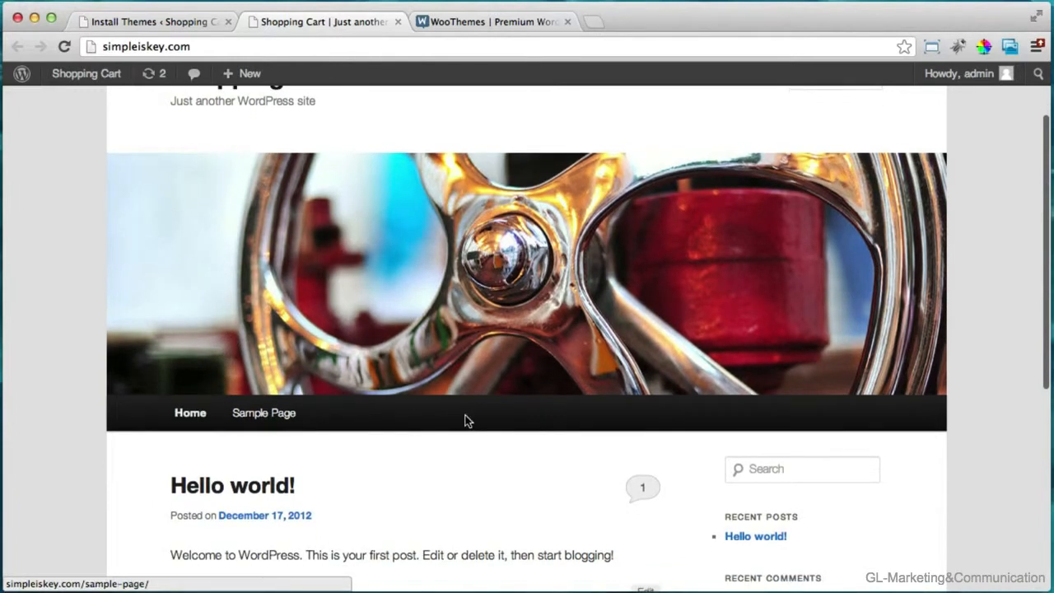
pyautogui.scroll(-5, 465, 421)
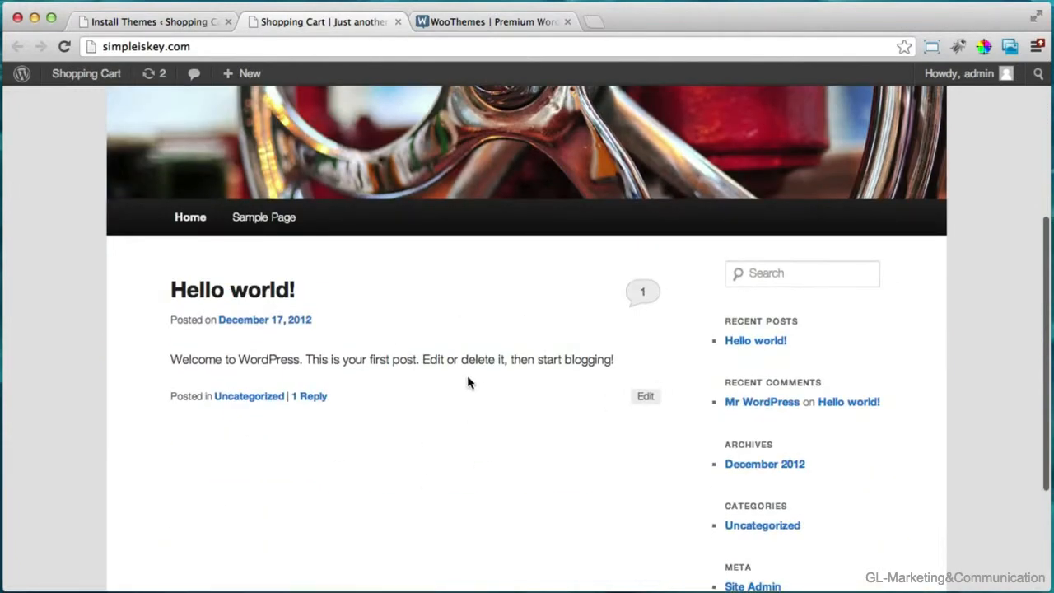
pyautogui.scroll(7, 467, 381)
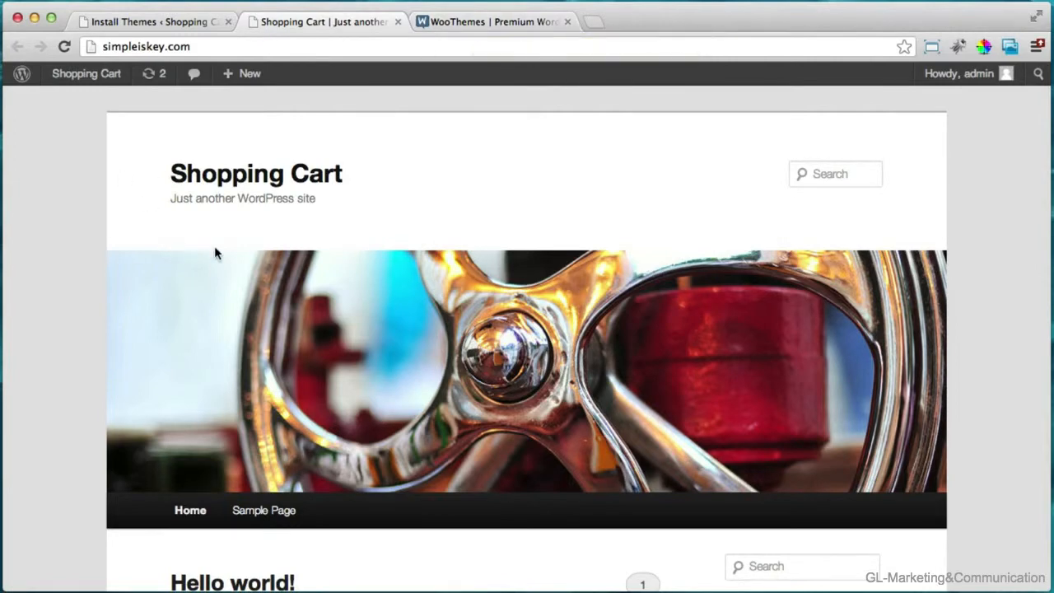
pyautogui.scroll(-5, 258, 235)
pyautogui.scroll(5, 259, 235)
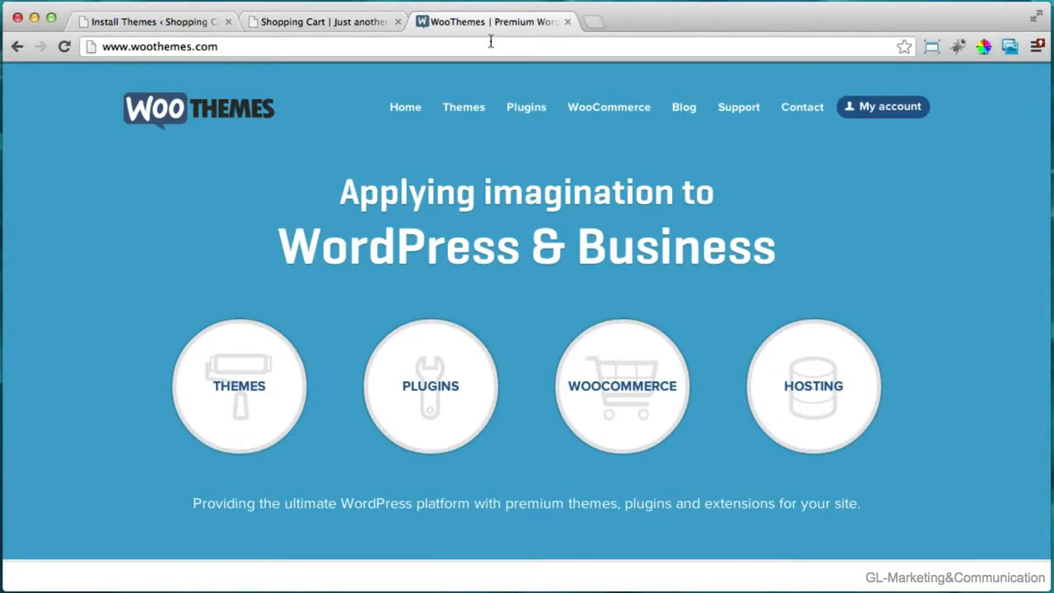
# Step: Log in to the WooThemes account with the saved username and the account password
pyautogui.click(883, 116)
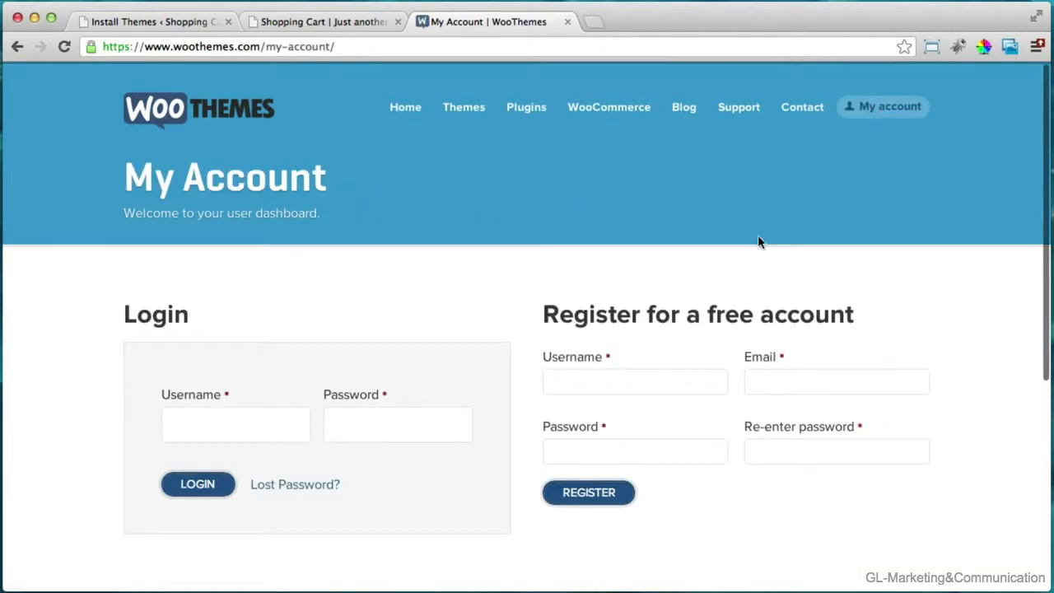
pyautogui.moveTo(552, 316); pyautogui.dragTo(836, 315)
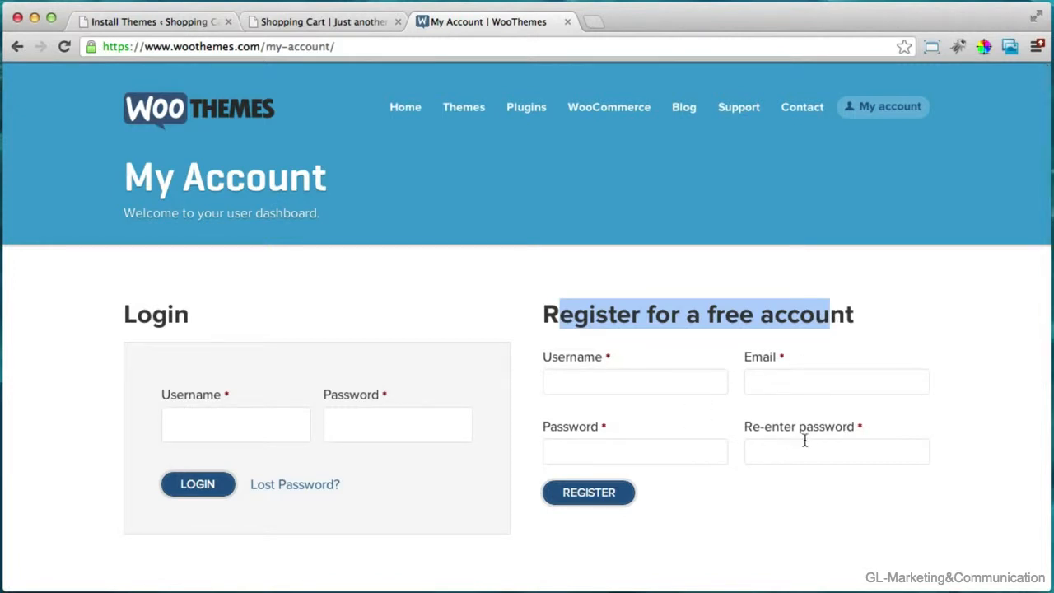
pyautogui.click(260, 422)
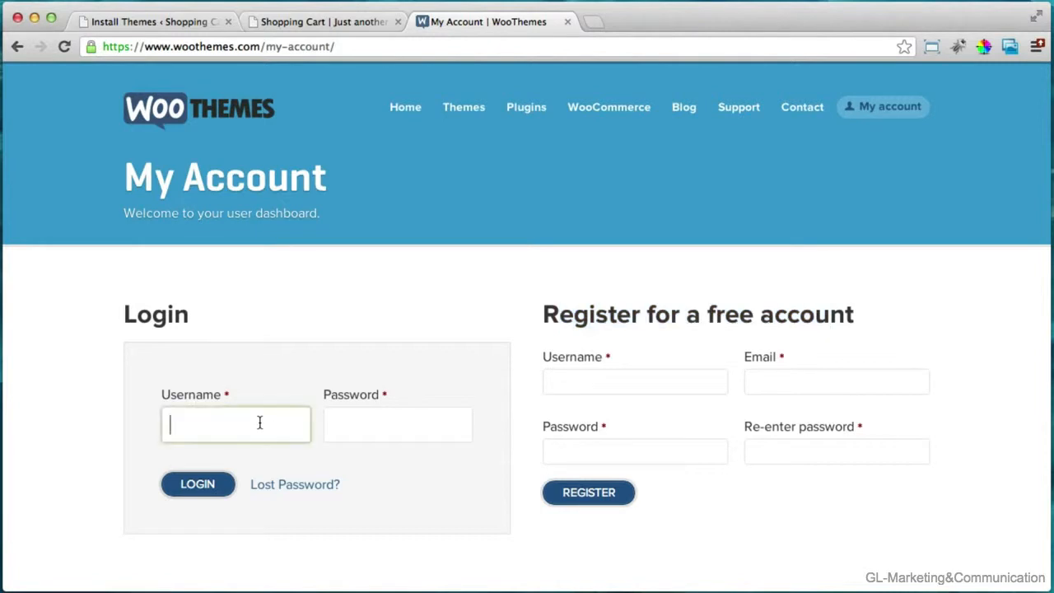
pyautogui.write('co')
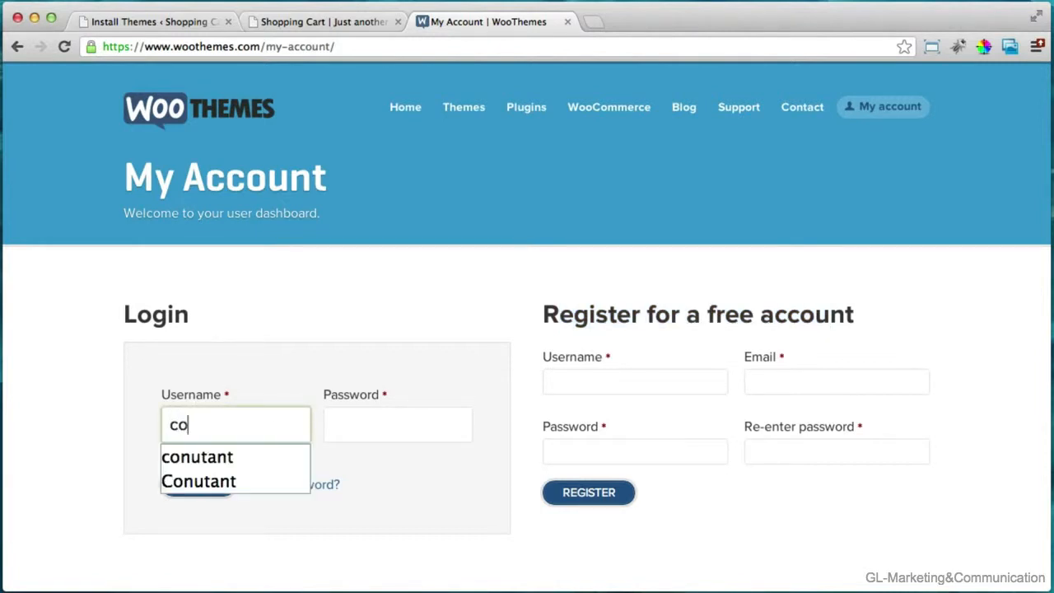
pyautogui.press('Down')
pyautogui.press('Tab')
pyautogui.write('•••')
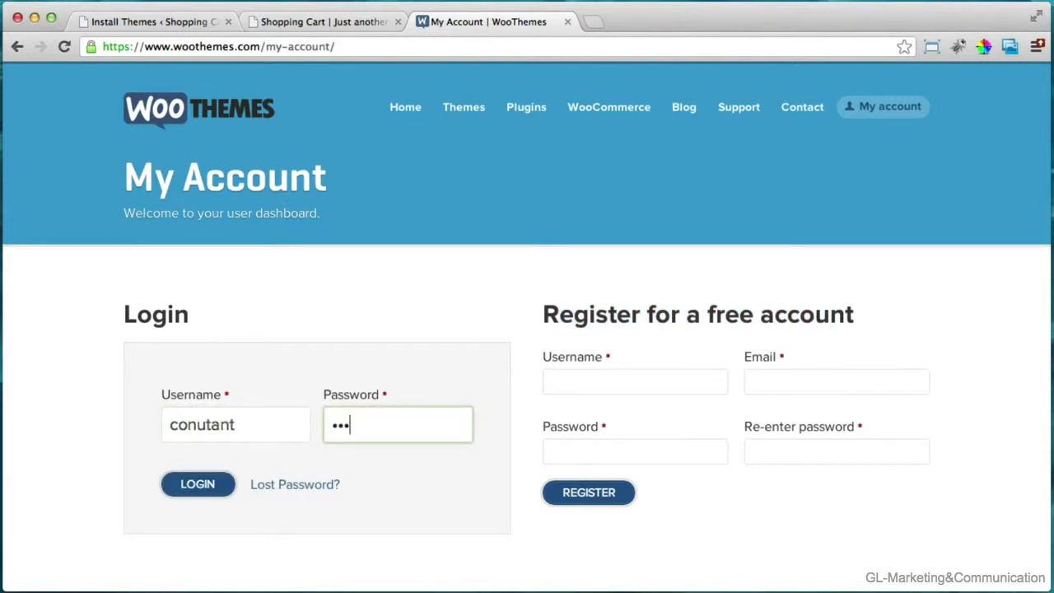
pyautogui.write('••••••••')
pyautogui.click(215, 485)
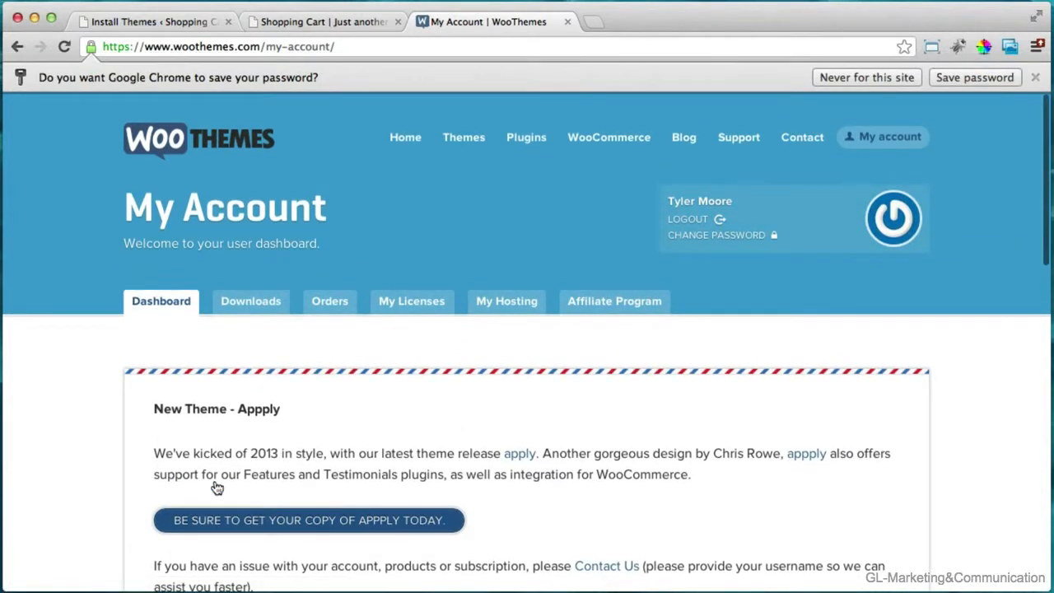
# Step: Close the live Shopping Cart site tab and review the My Account dashboard
pyautogui.click(398, 21)
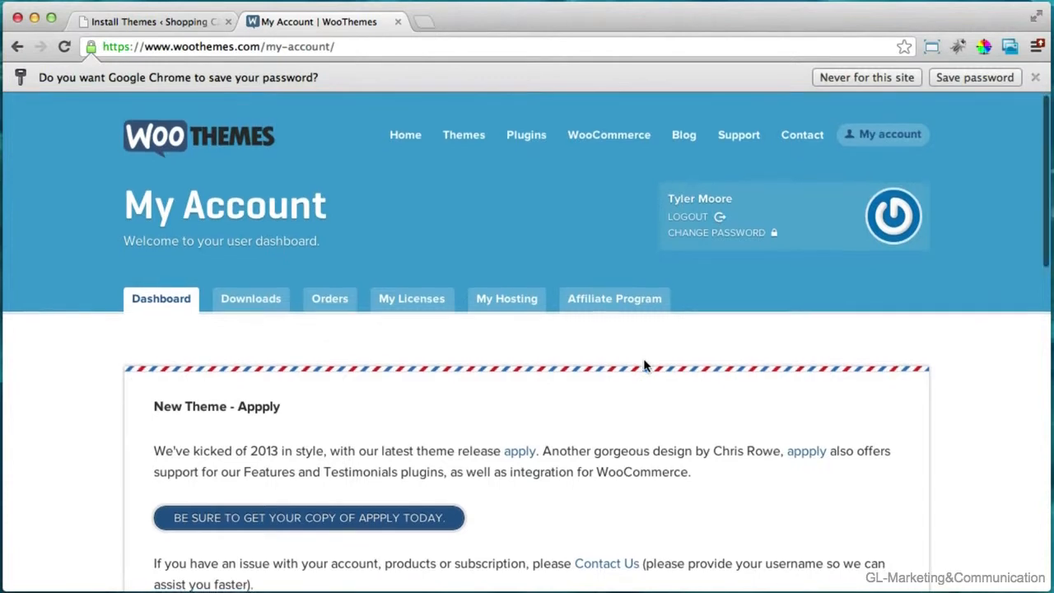
pyautogui.scroll(-1, 644, 329)
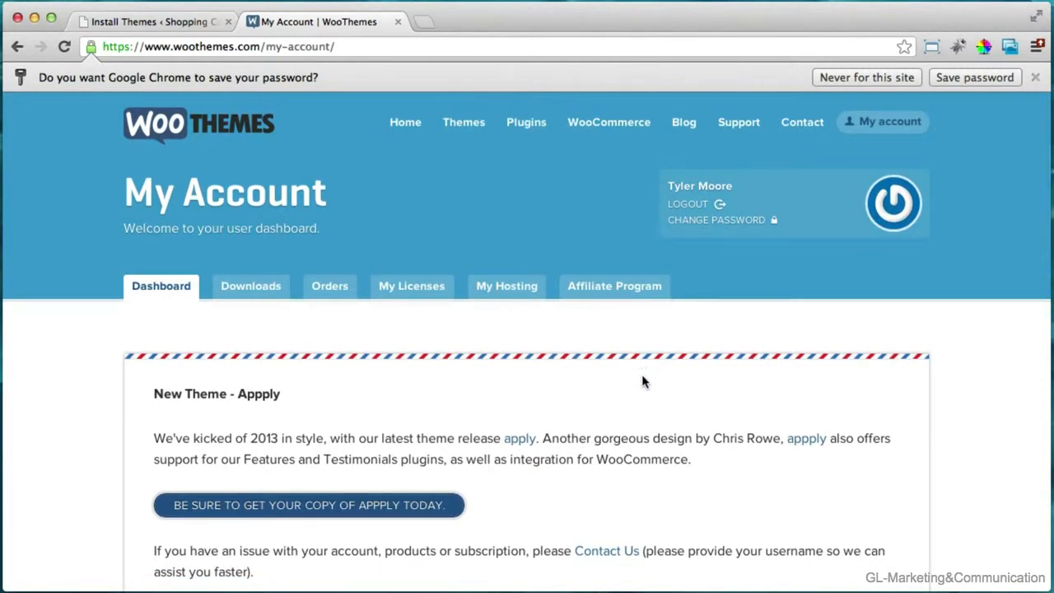
pyautogui.moveTo(461, 125)
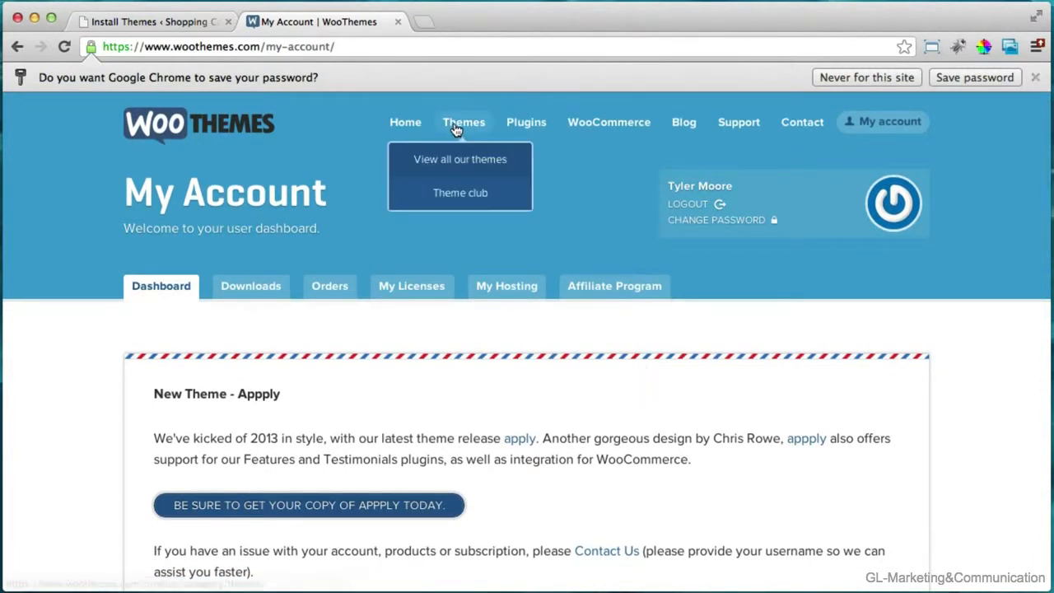
pyautogui.click(461, 128)
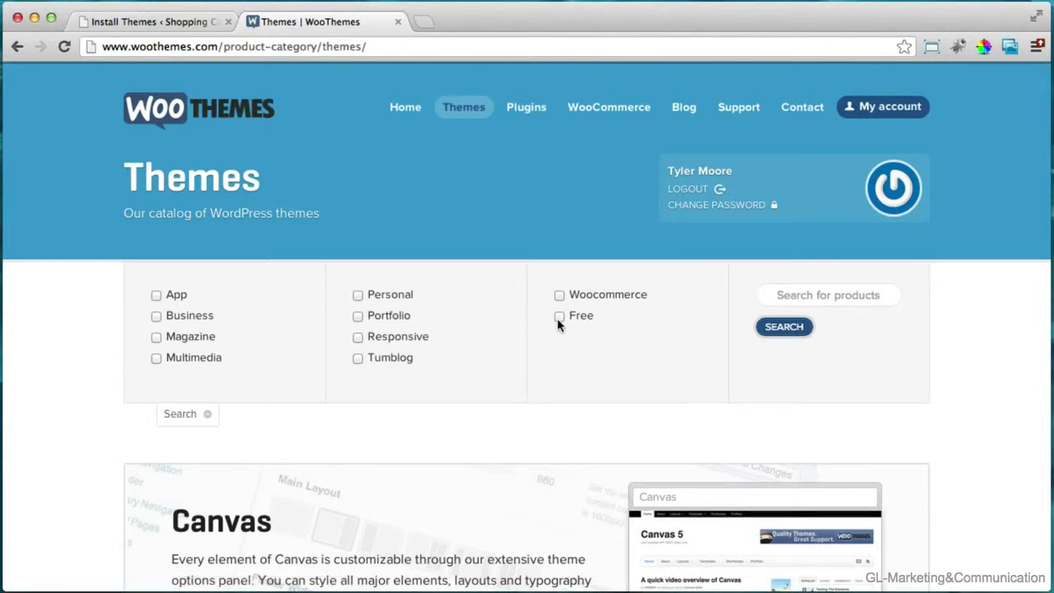
pyautogui.click(784, 330)
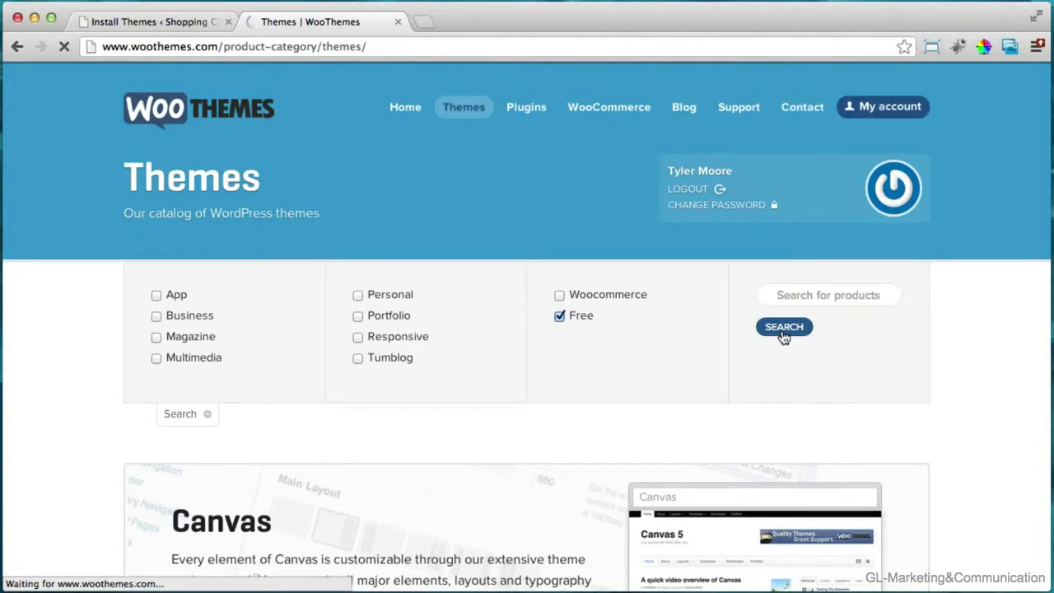
pyautogui.scroll(-5, 669, 292)
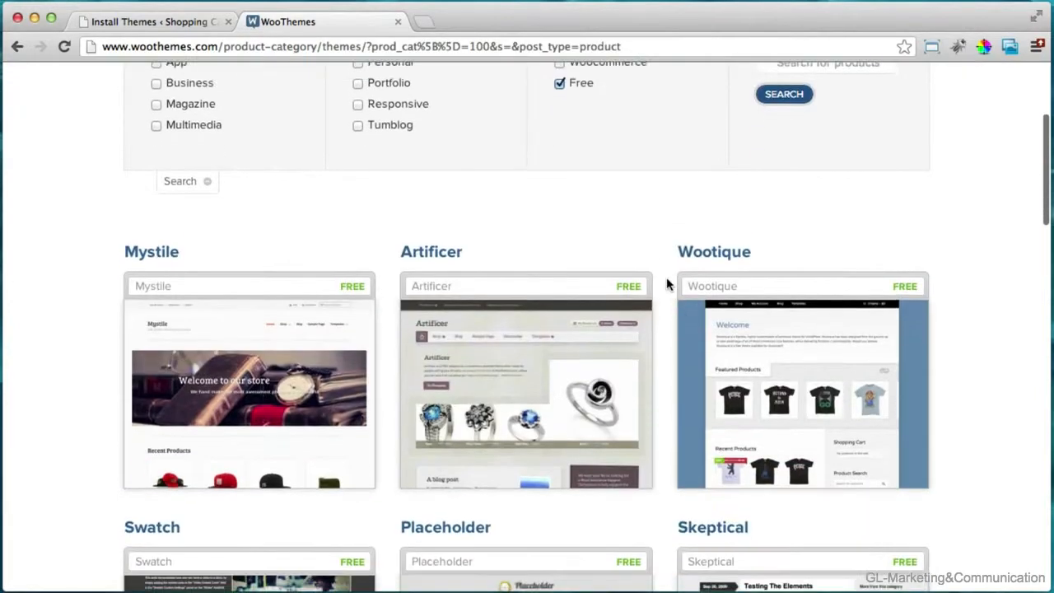
pyautogui.scroll(-2, 667, 284)
pyautogui.scroll(2, 645, 264)
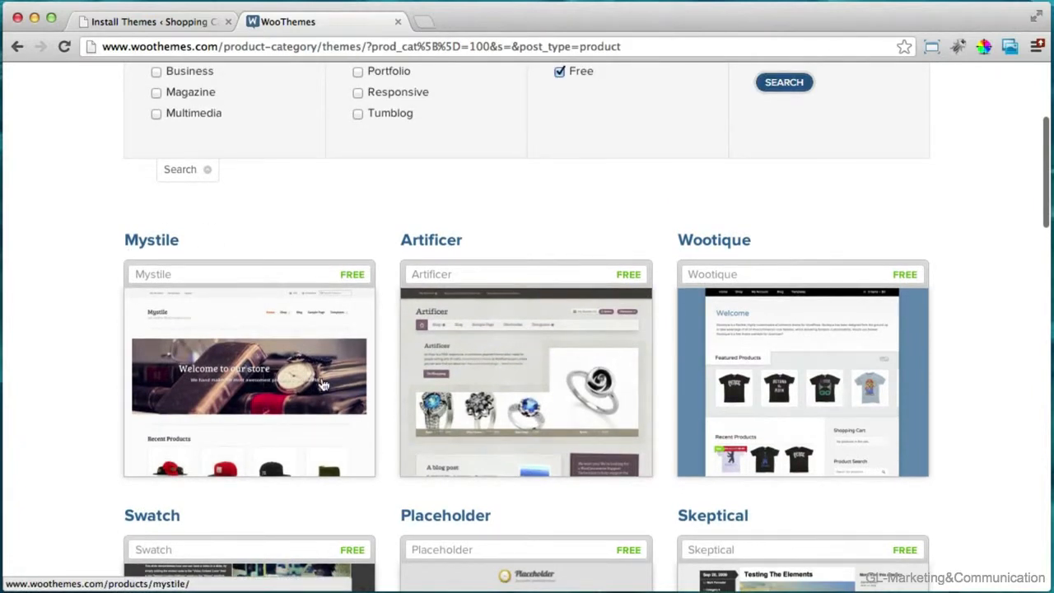
pyautogui.scroll(2, 181, 357)
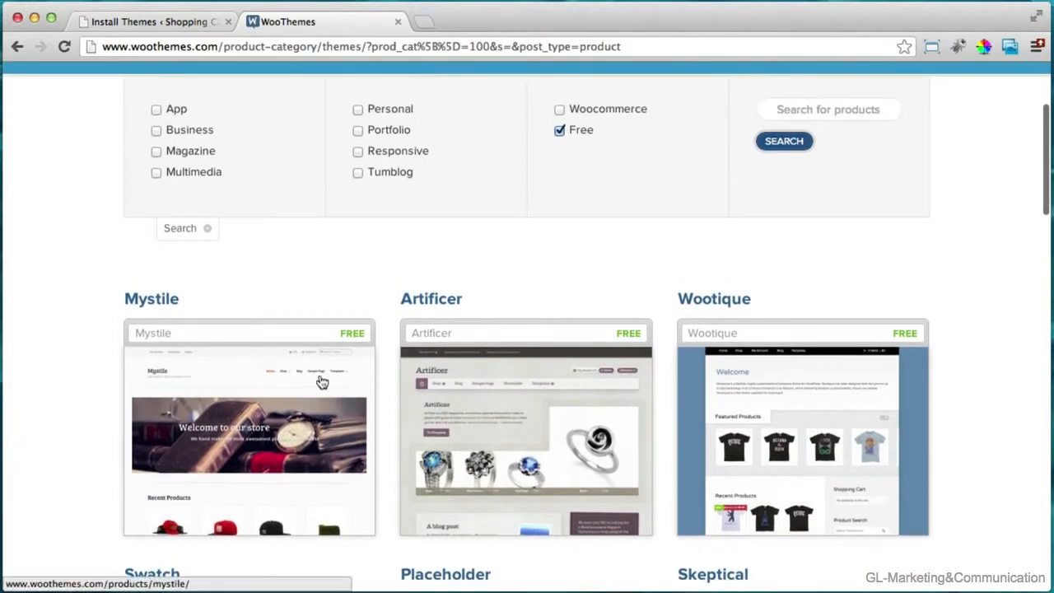
pyautogui.scroll(-1, 567, 280)
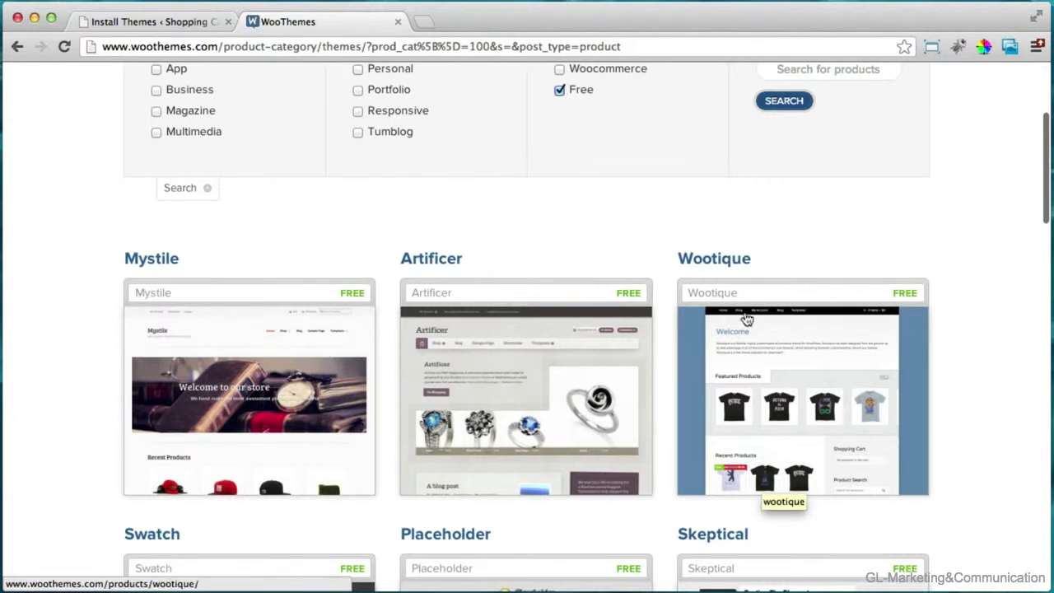
pyautogui.scroll(-4, 901, 341)
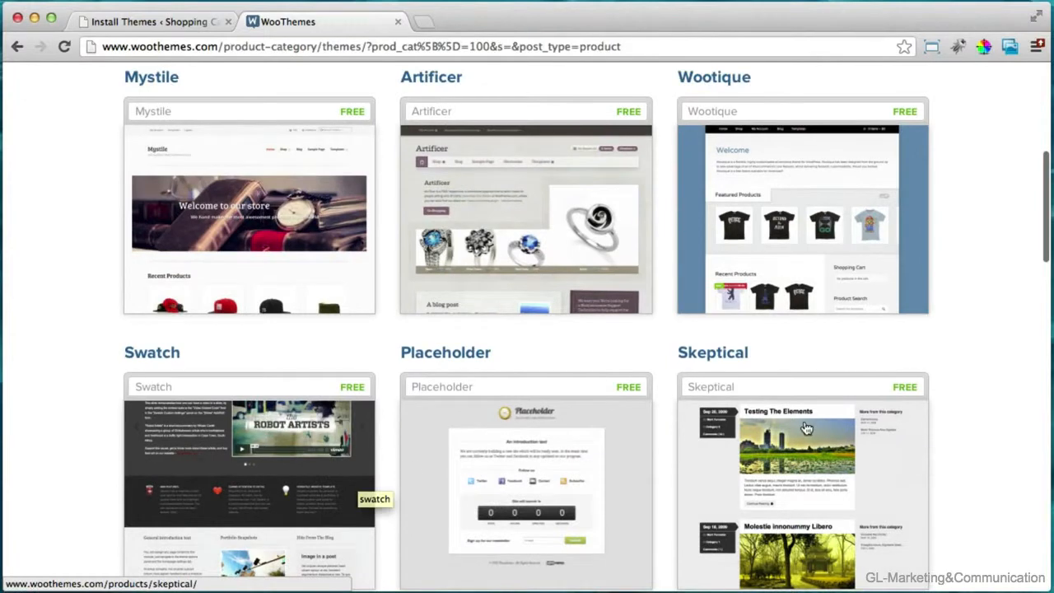
pyautogui.scroll(5, 803, 424)
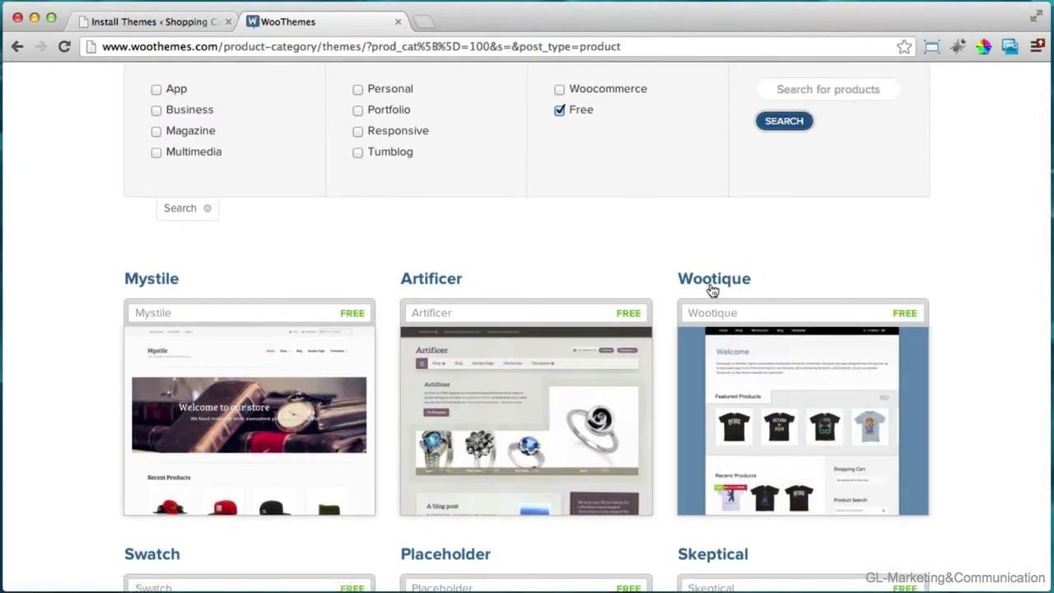
# Step: Open the Wootique theme's product page and browse its details
pyautogui.click(772, 364)
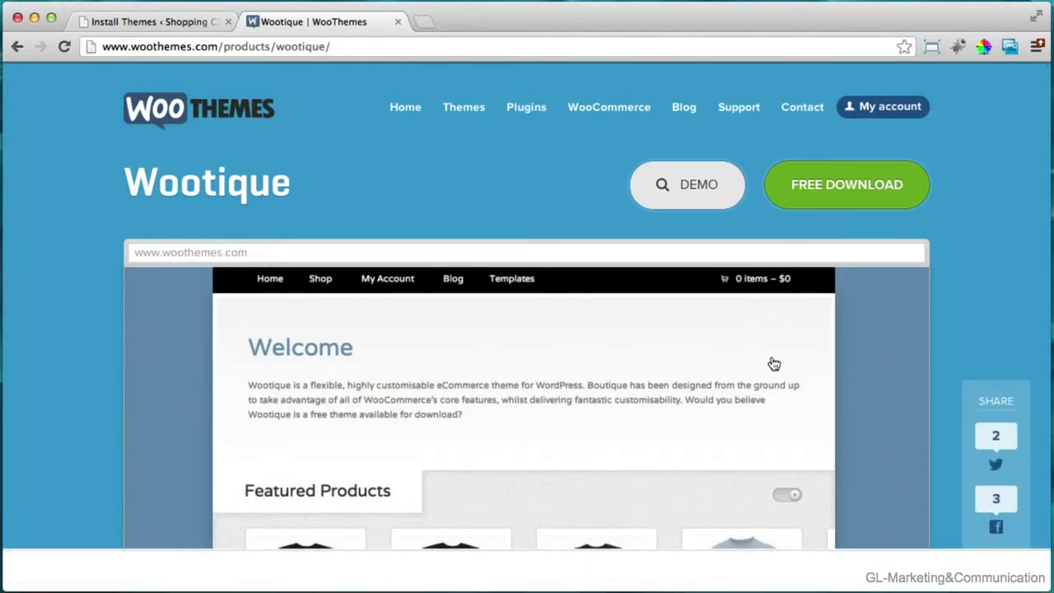
pyautogui.scroll(-3, 773, 364)
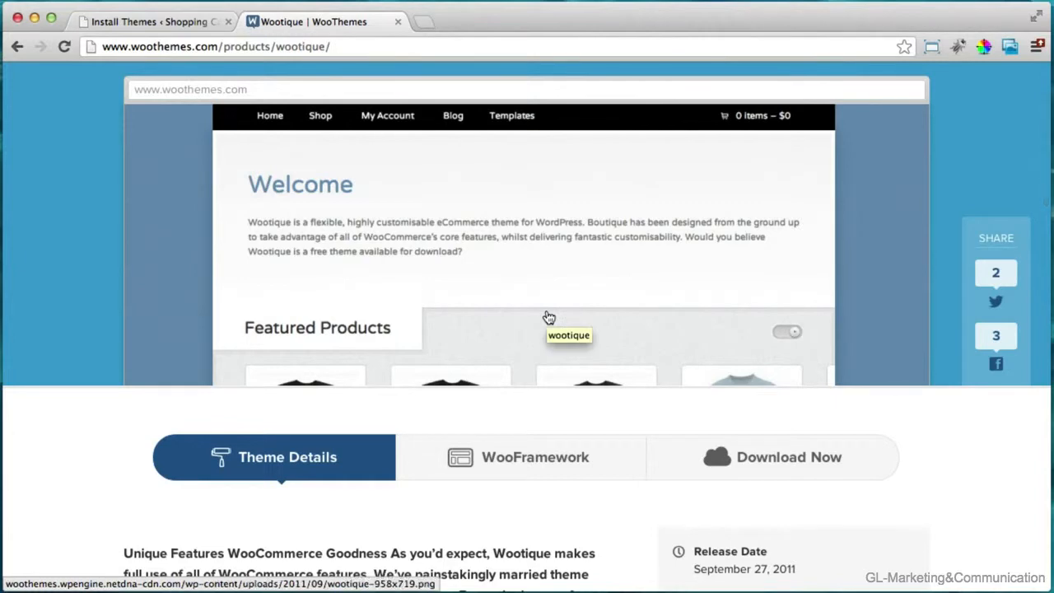
pyautogui.scroll(-1, 549, 318)
pyautogui.scroll(4, 549, 318)
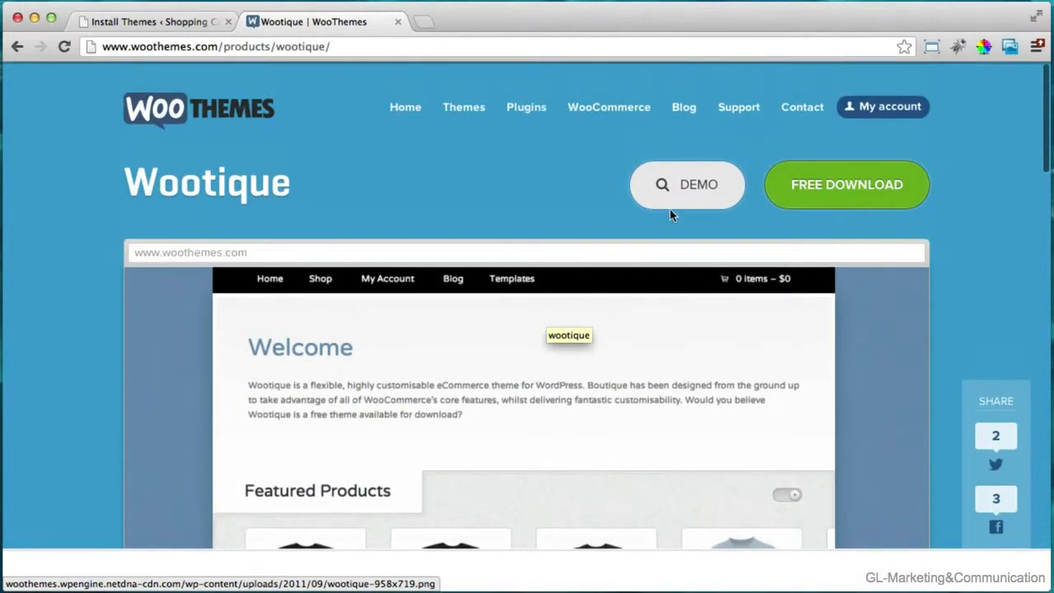
# Step: Download the free Wootique theme from its Get Wootique section
pyautogui.click(838, 196)
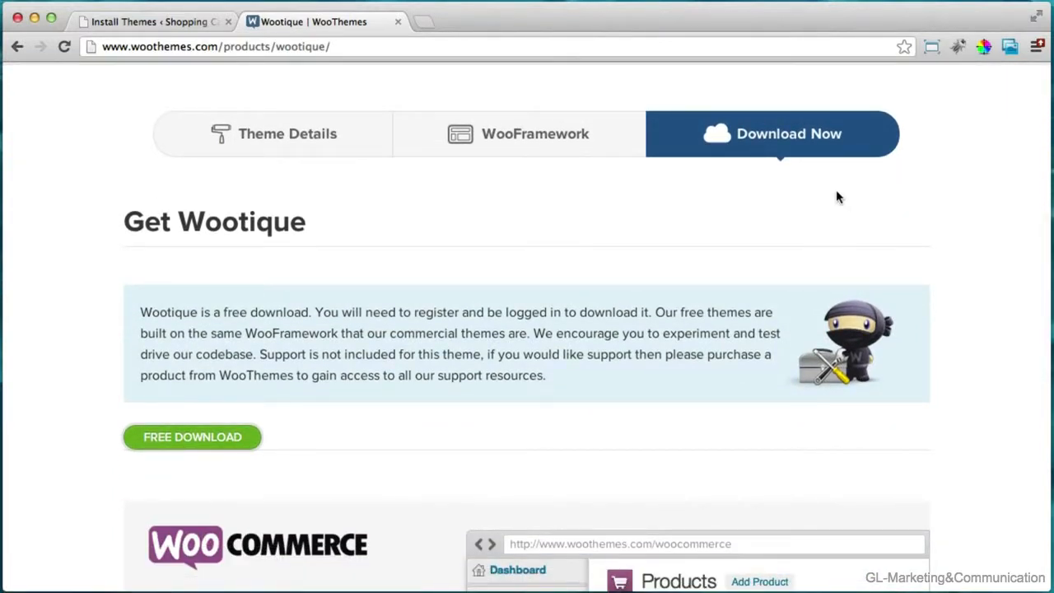
pyautogui.click(184, 440)
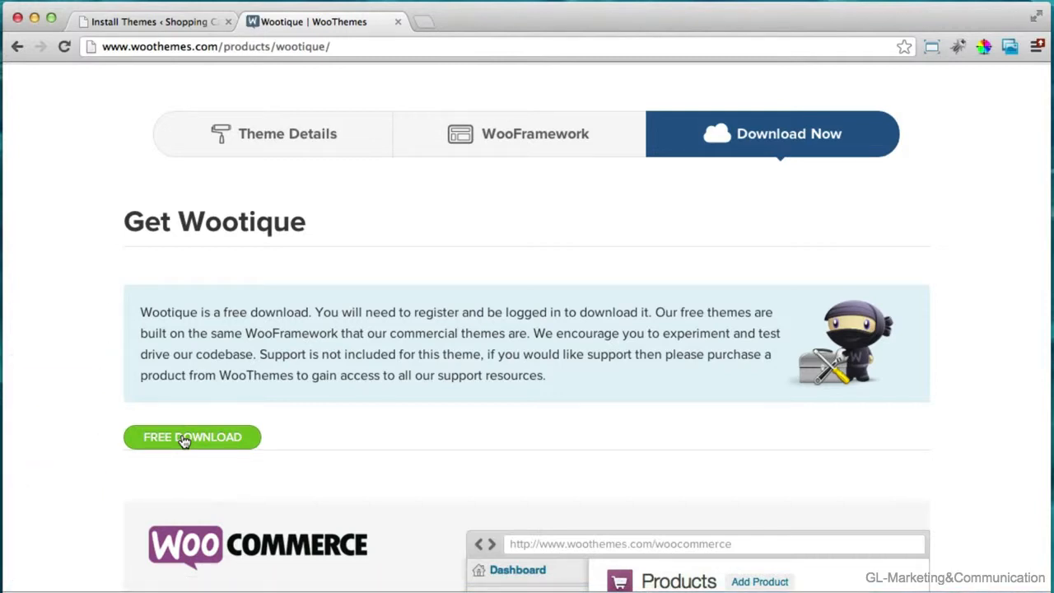
pyautogui.click(184, 442)
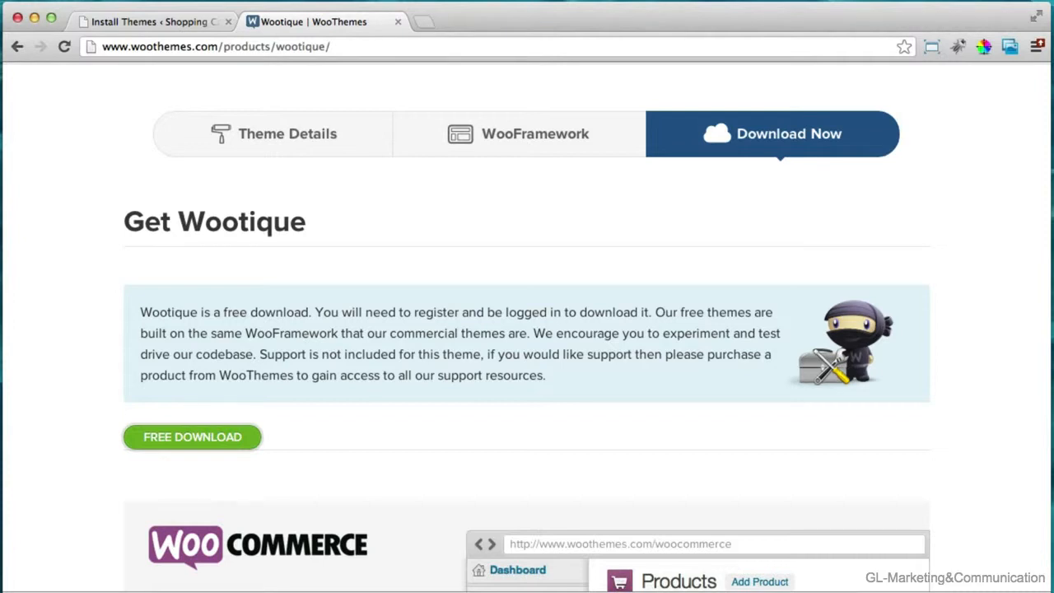
pyautogui.click(422, 42)
pyautogui.scroll(1, 466, 40)
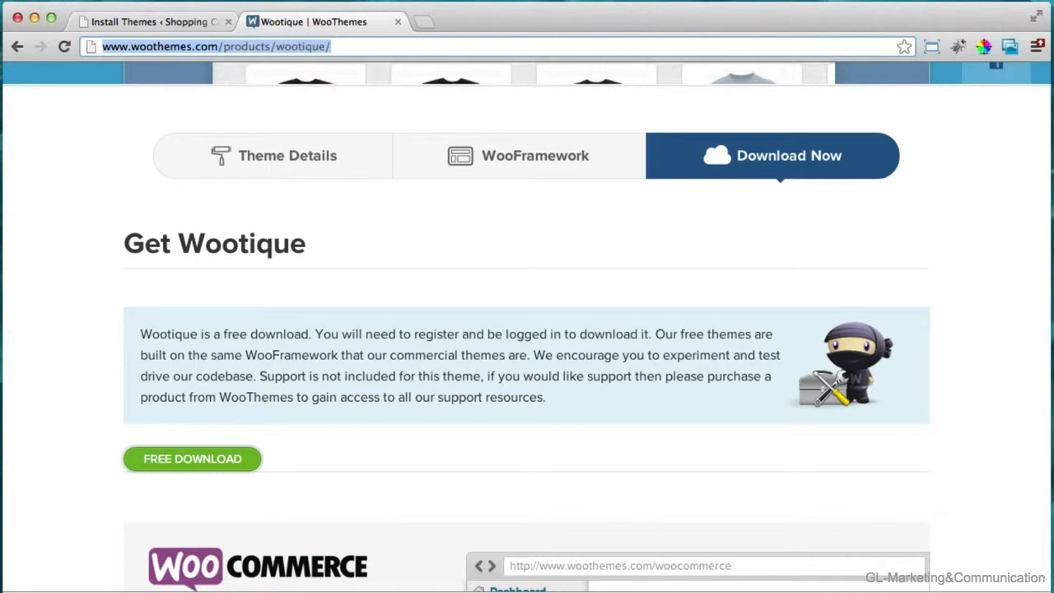
# Step: Choose wootique (1).zip as the theme package to upload in WordPress
pyautogui.click(144, 23)
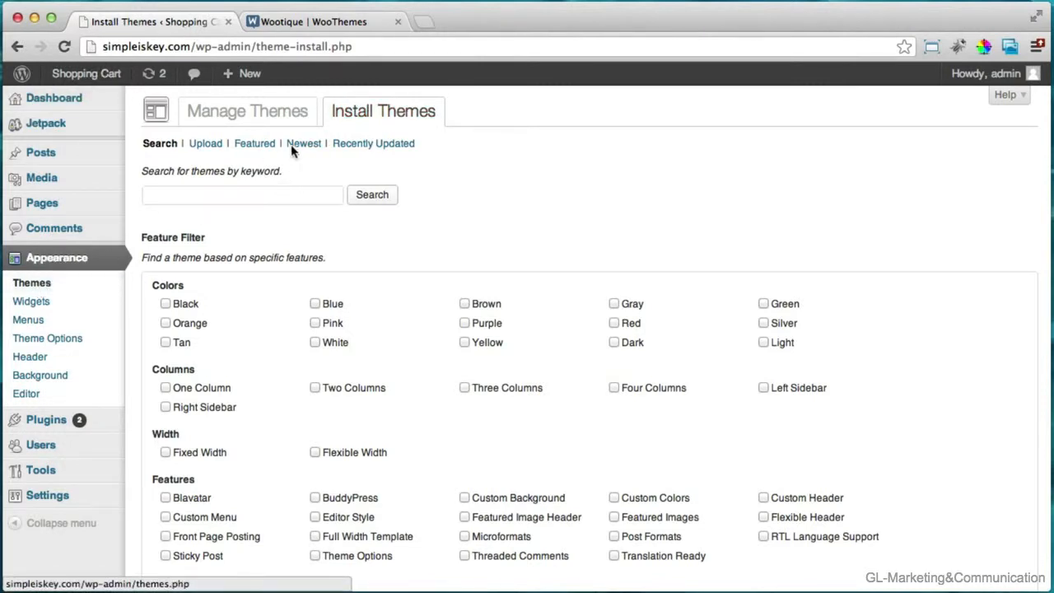
pyautogui.click(206, 148)
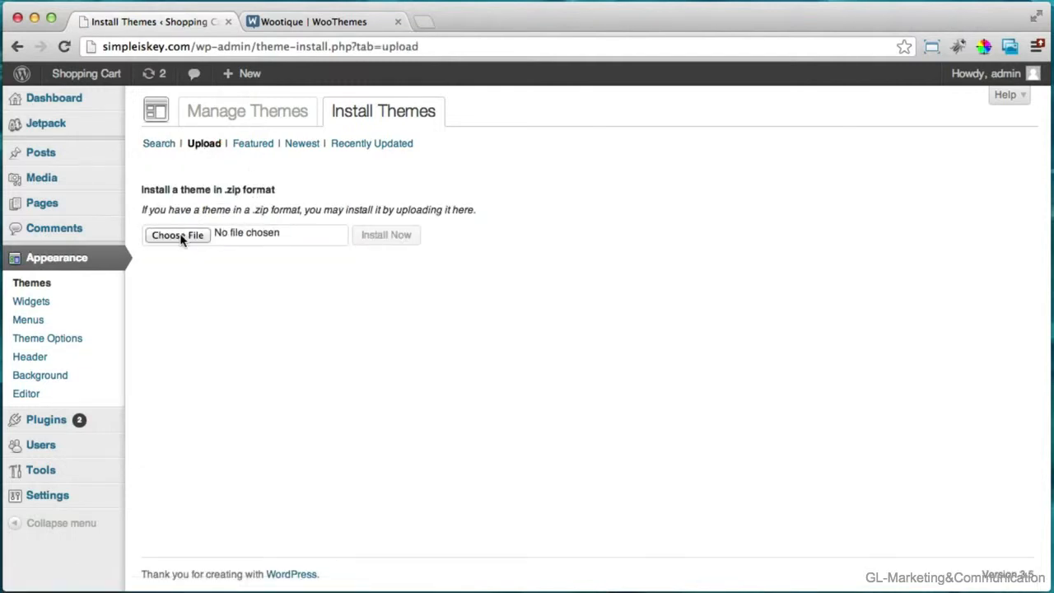
pyautogui.click(178, 235)
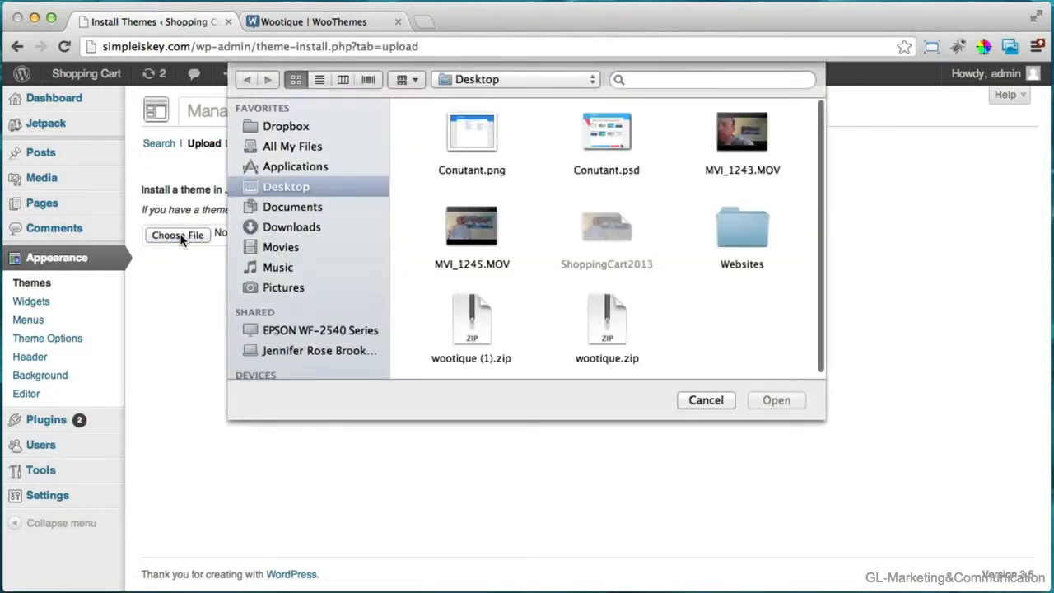
pyautogui.scroll(-1, 610, 184)
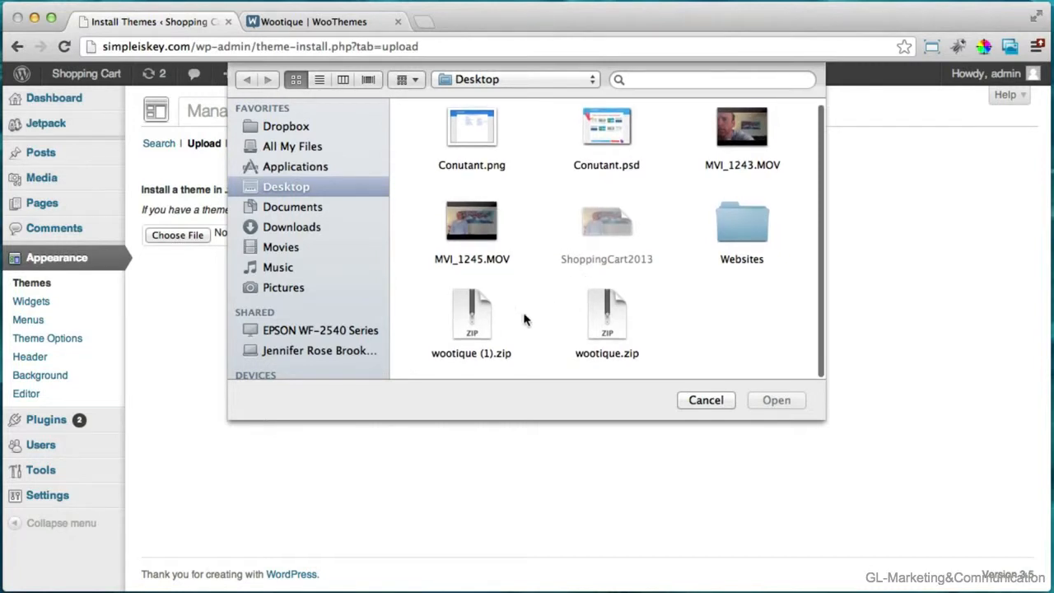
pyautogui.click(467, 321)
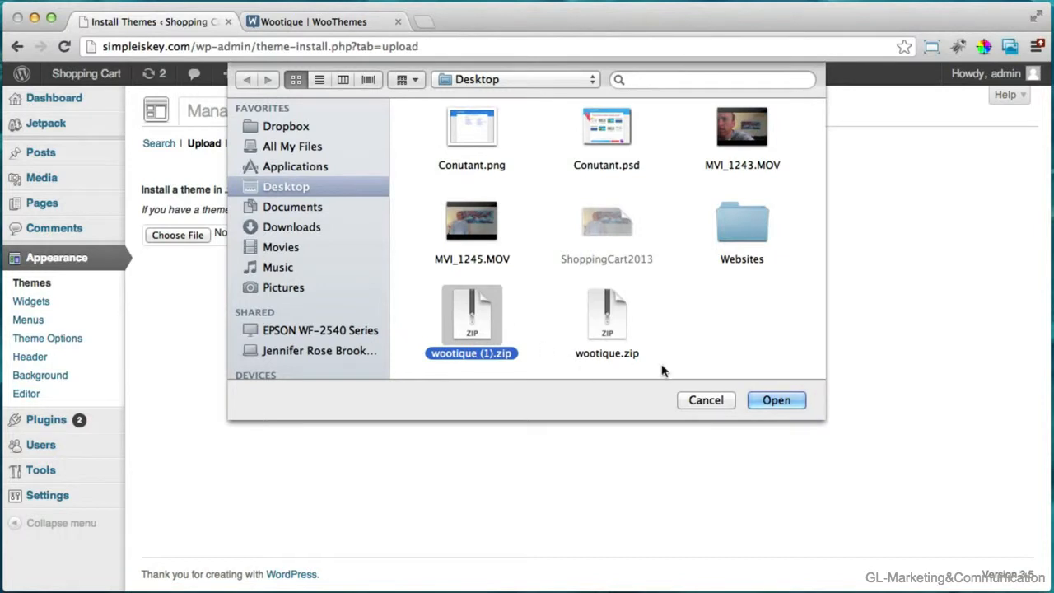
pyautogui.click(774, 401)
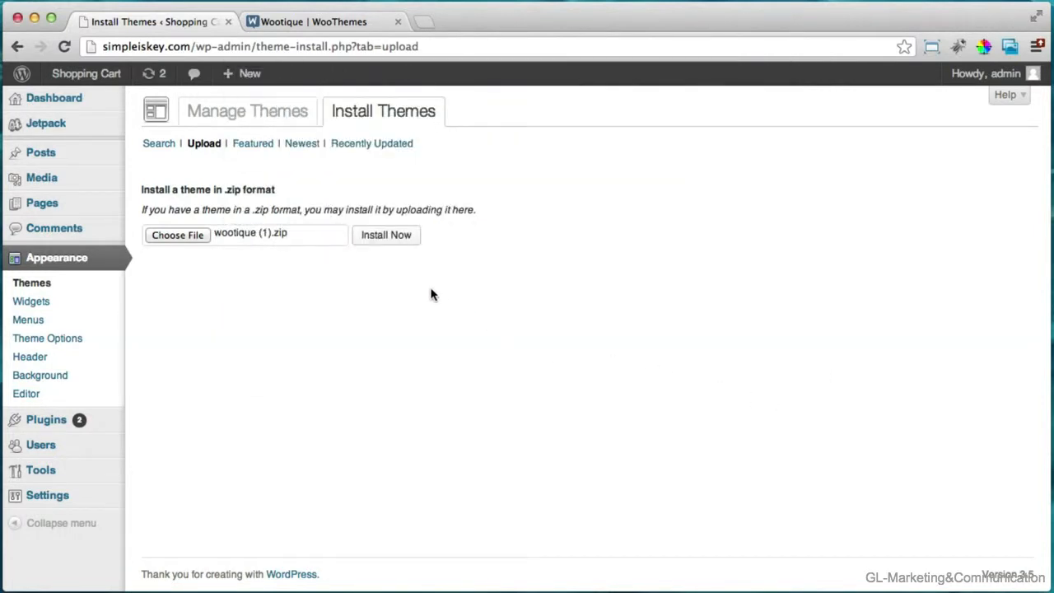
# Step: Install the uploaded Wootique package and activate the theme
pyautogui.click(387, 235)
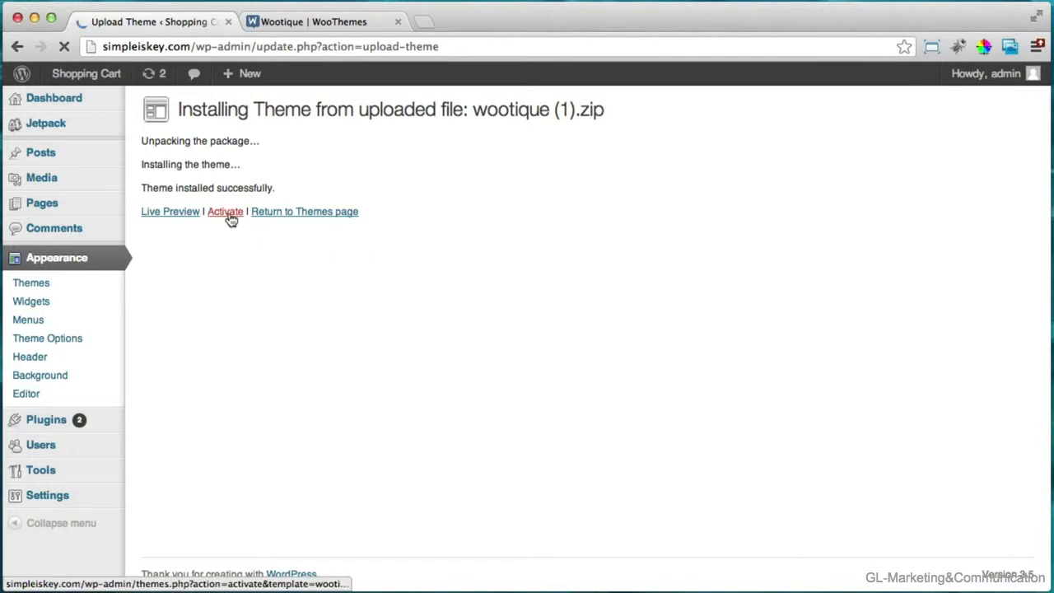
pyautogui.click(227, 213)
pyautogui.click(229, 215)
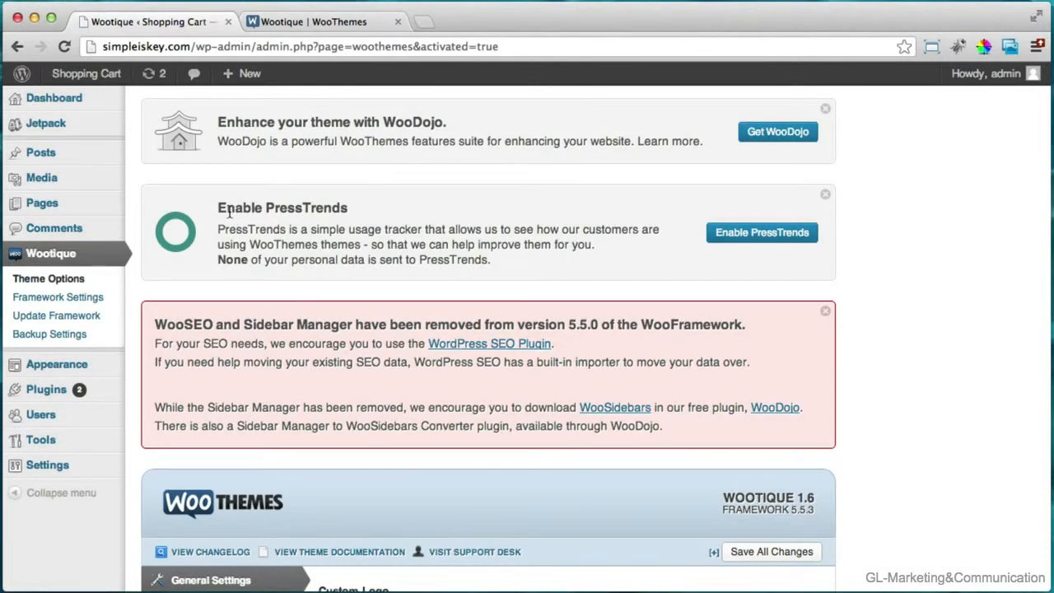
# Step: View the live Shopping Cart site in a new tab, showing 'WooCommerce must be installed'
pyautogui.moveTo(87, 74)
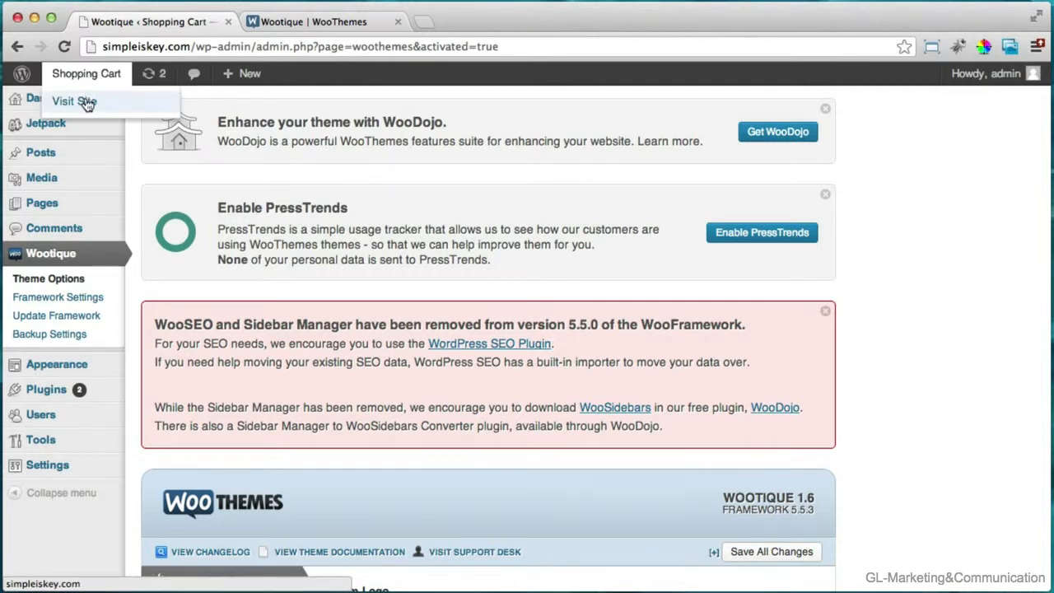
pyautogui.keyDown('super'); pyautogui.click(86, 102); pyautogui.keyUp('super')
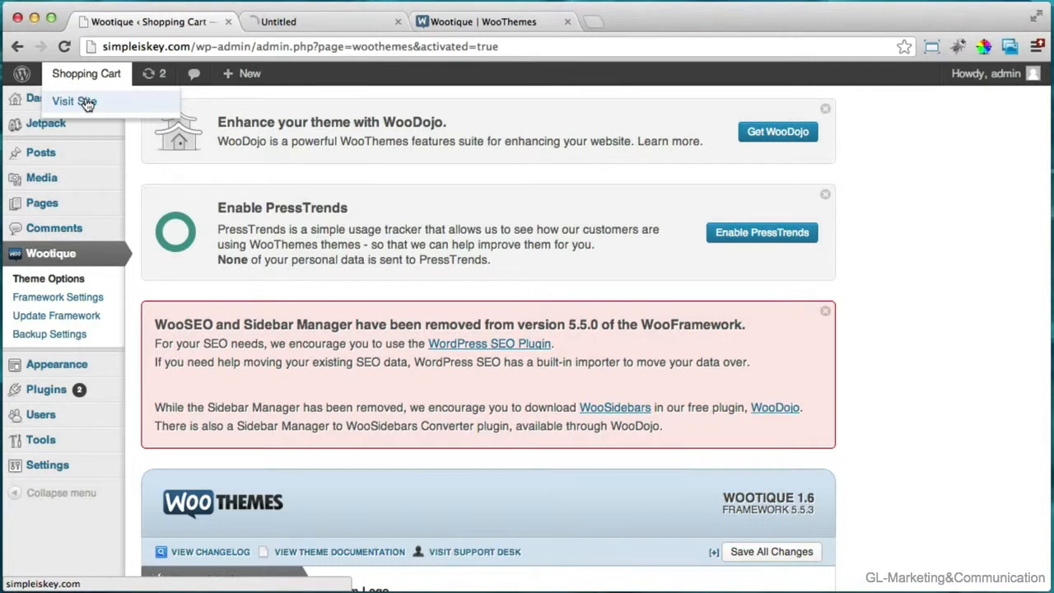
pyautogui.click(326, 21)
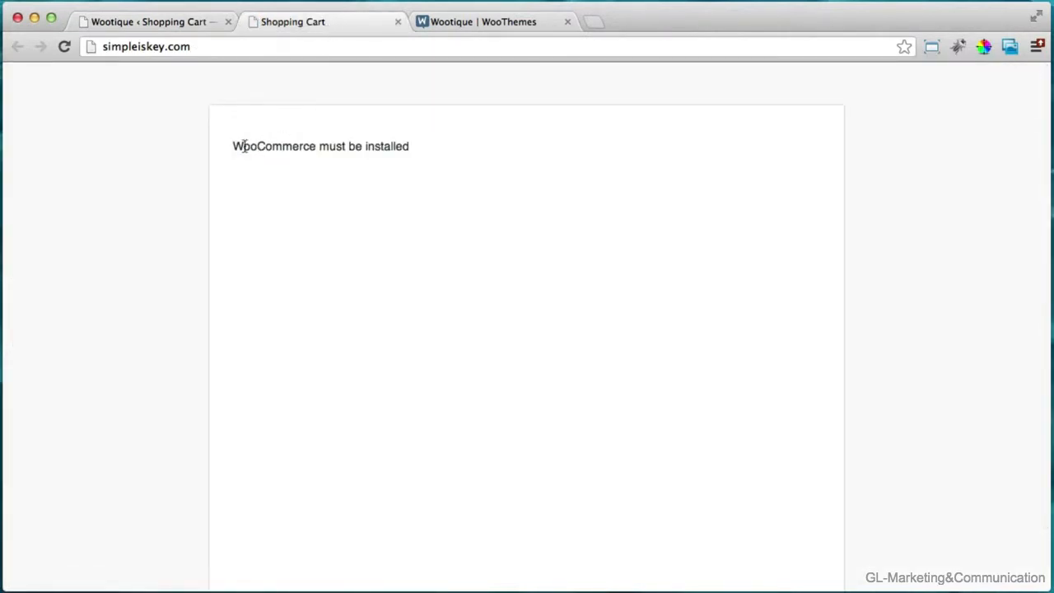
pyautogui.moveTo(232, 145); pyautogui.dragTo(426, 141)
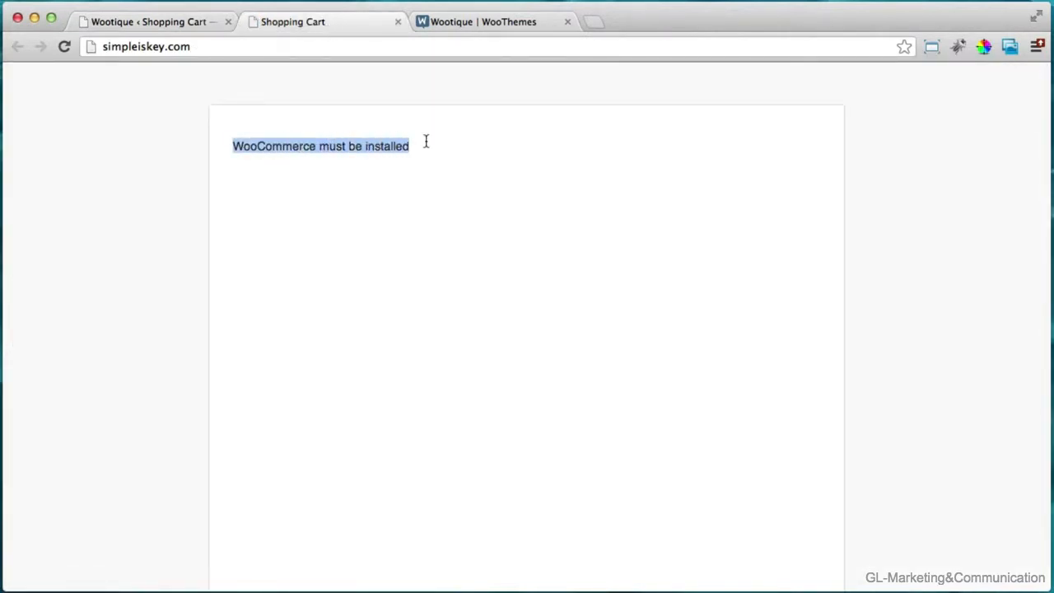
pyautogui.click(425, 142)
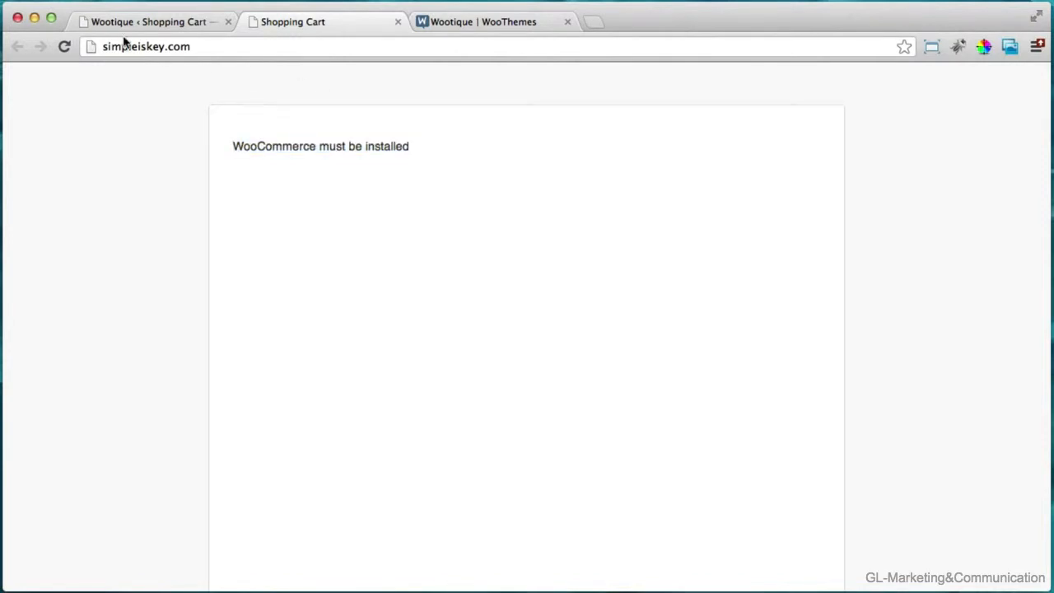
# Step: Return to the Wootique theme options page in the WordPress admin
pyautogui.click(149, 22)
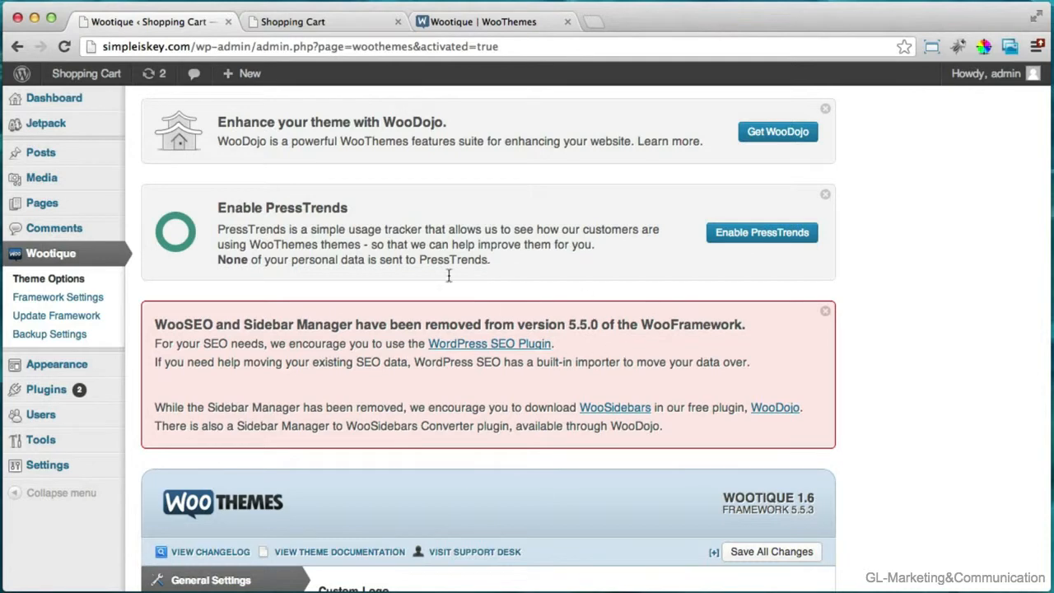
pyautogui.scroll(-3, 498, 271)
pyautogui.scroll(3, 508, 306)
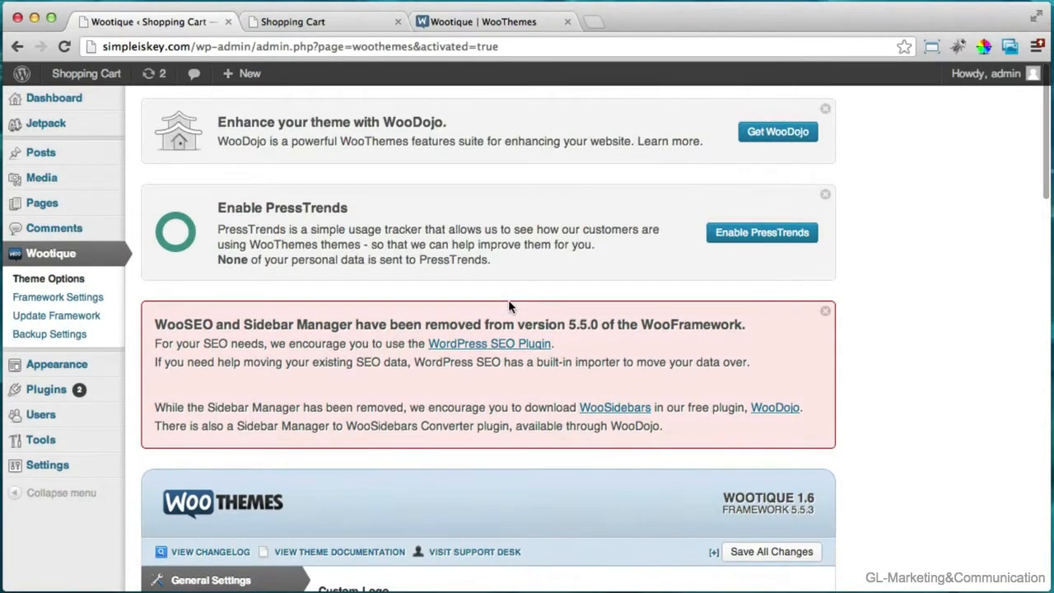